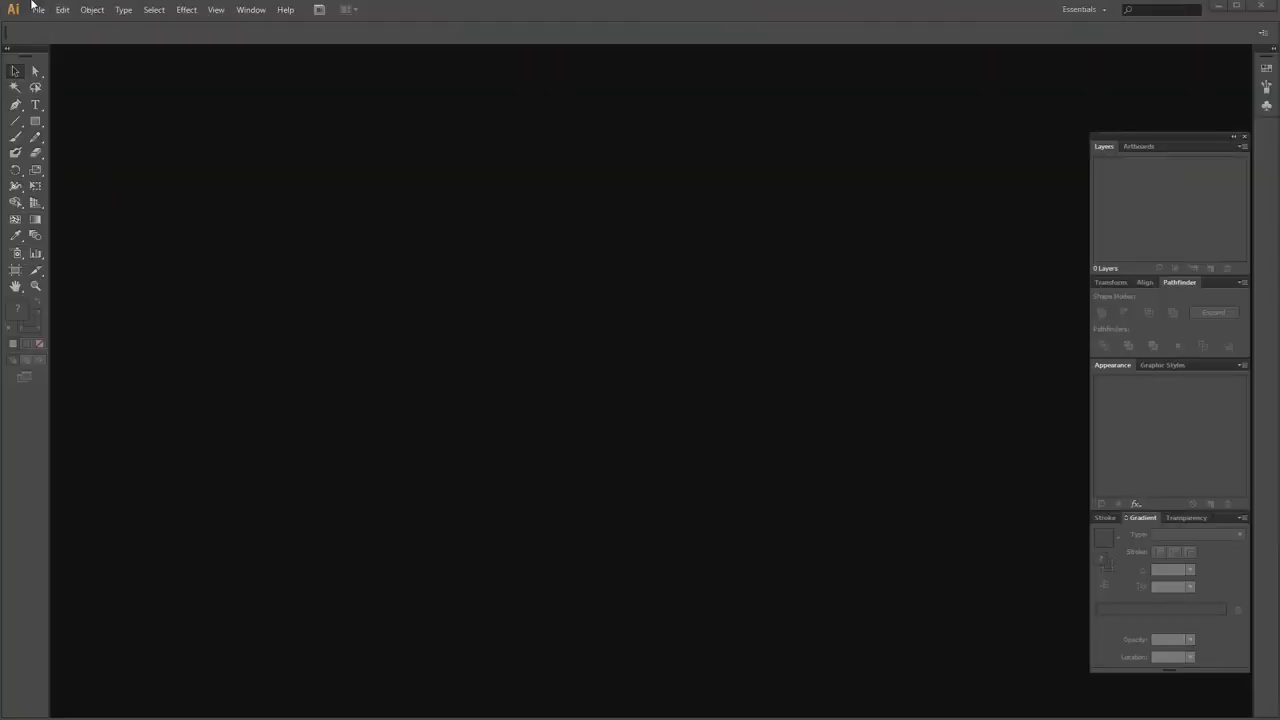
Create a new 1920×1080 px document named Heart.
click(38, 9)
text(Hear)
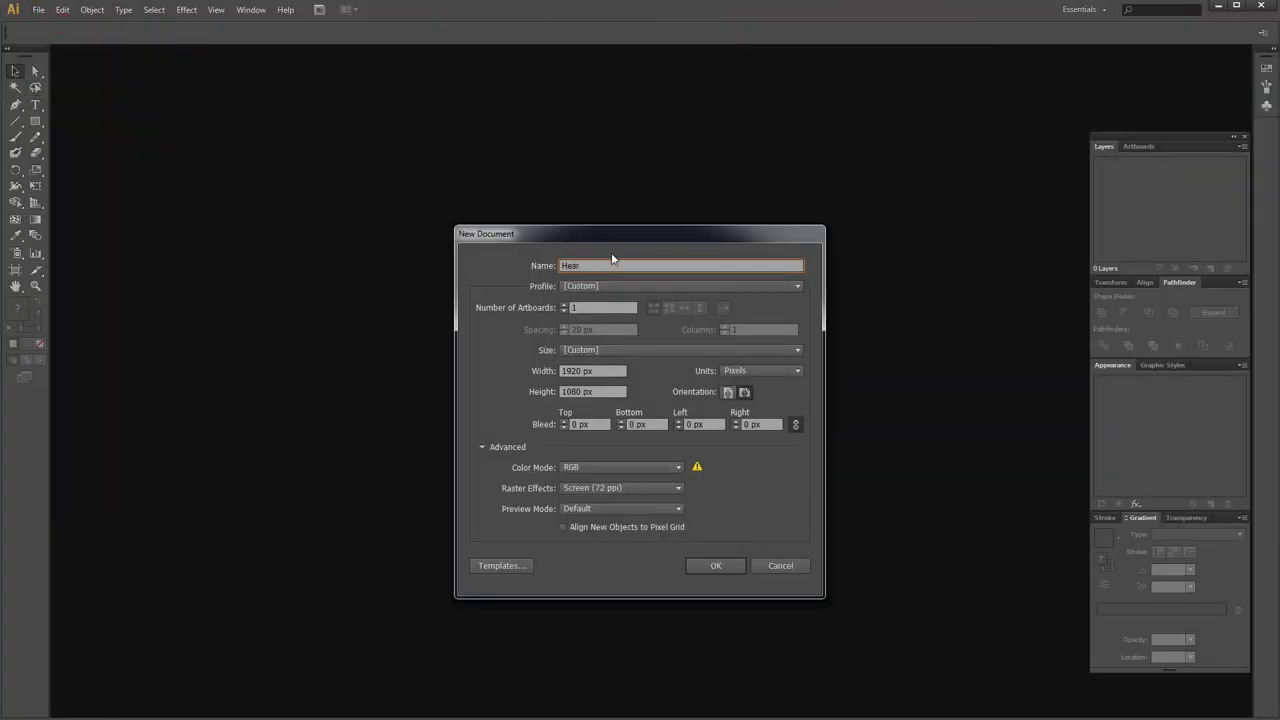
text(t)
key(Return)
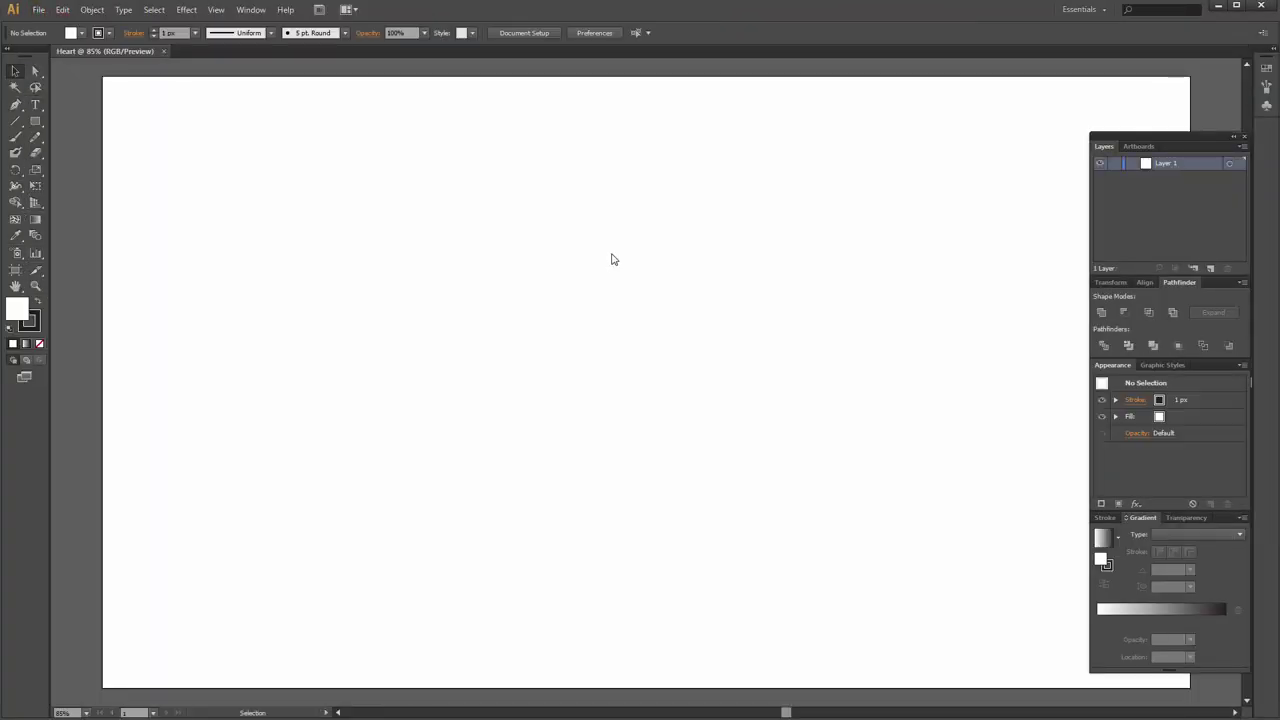
Place the Freetutorials.me logo image and move it to the page's top-left corner.
click(40, 10)
click(47, 228)
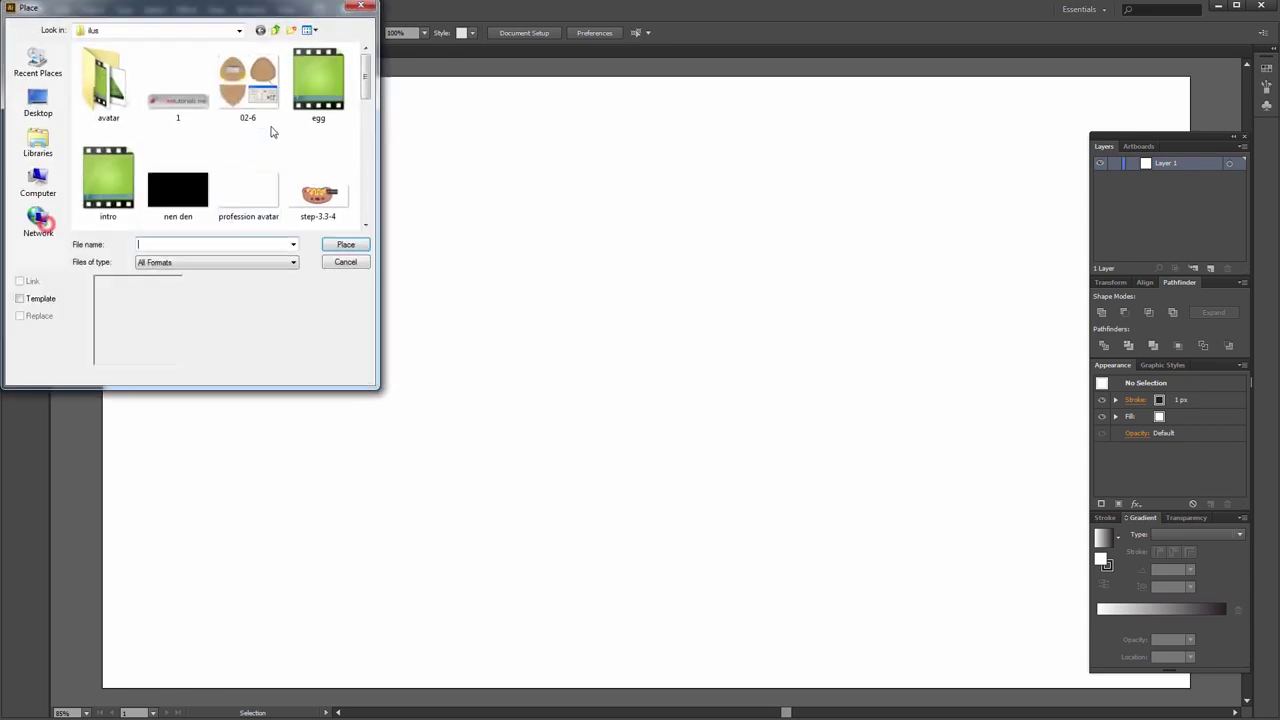
double_click(177, 109)
mouse_move(660, 389)
mouse_down()
mouse_move(228, 145)
mouse_move(196, 103)
mouse_move(286, 137)
mouse_up()
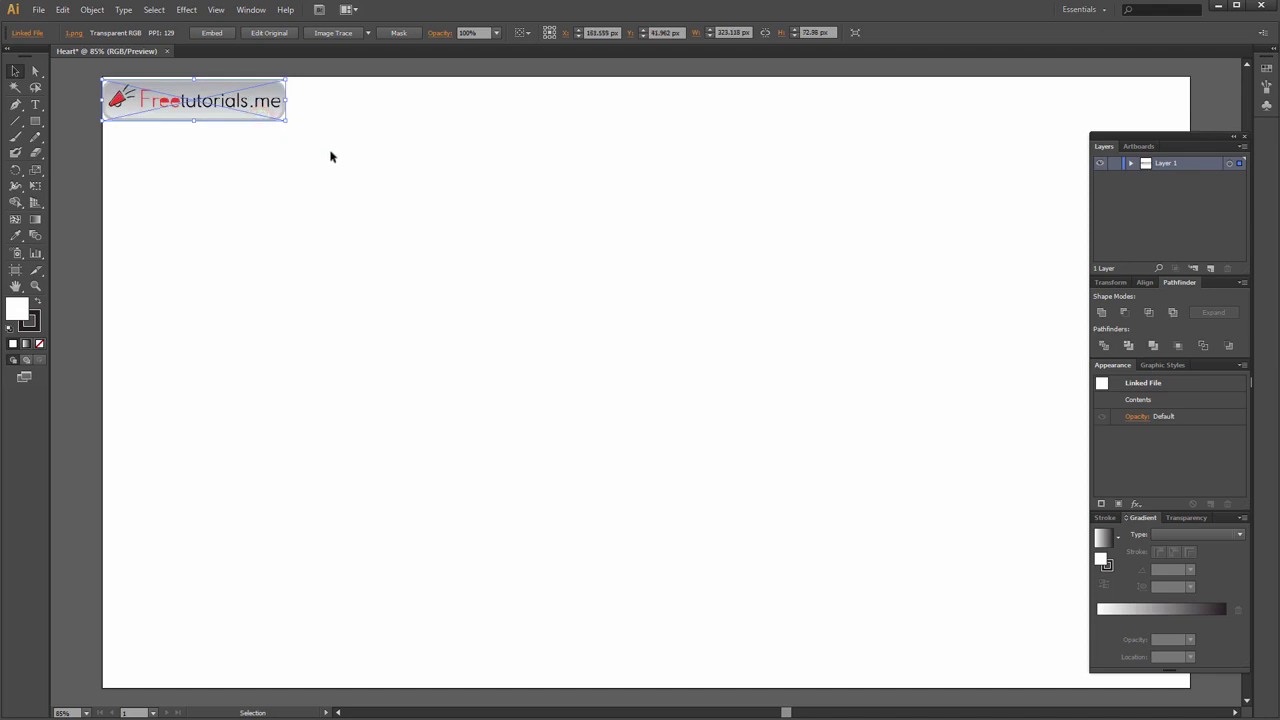
Draw a vertical two-anchor line near the page centre with the Pen tool, viewed at 100%.
click(338, 173)
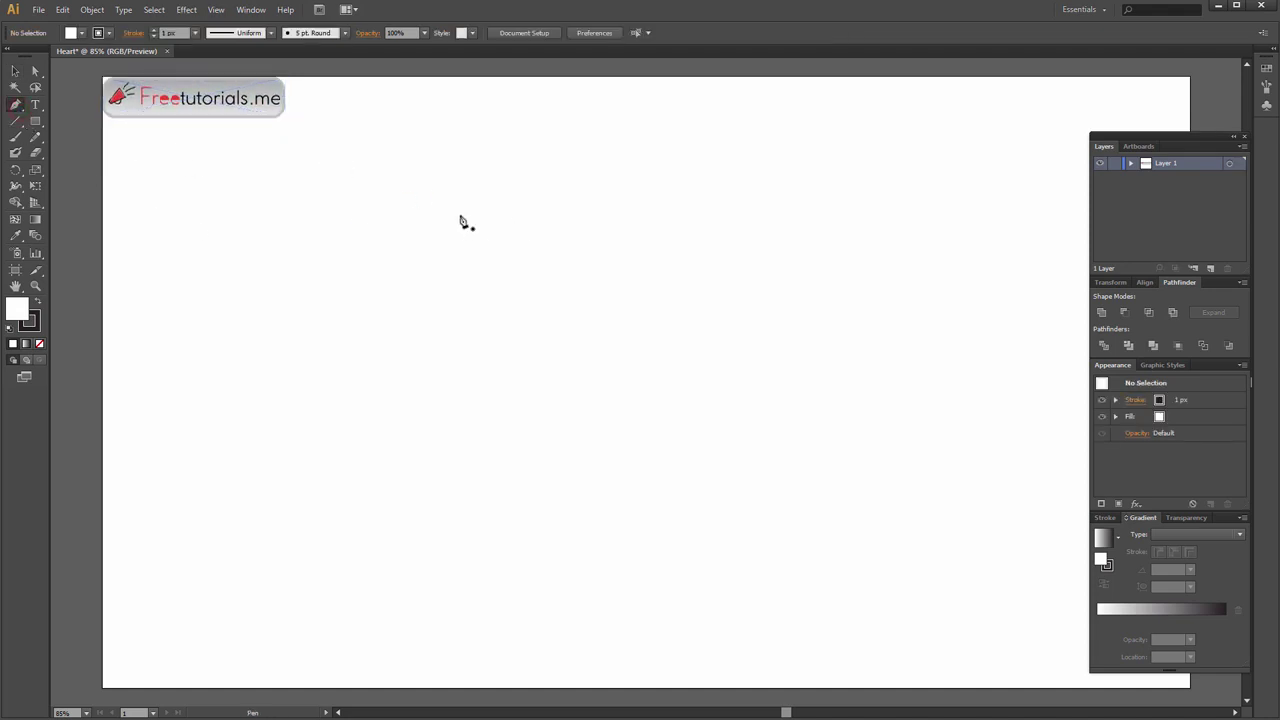
click(460, 217)
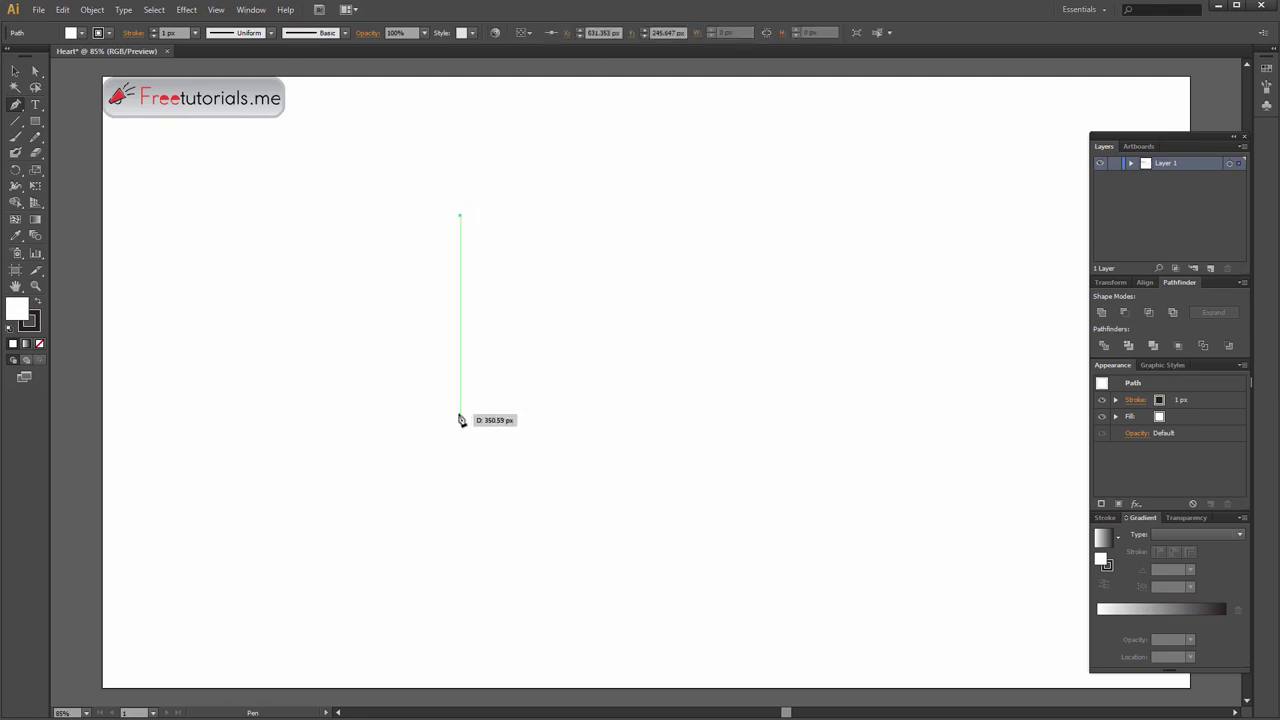
click(459, 413)
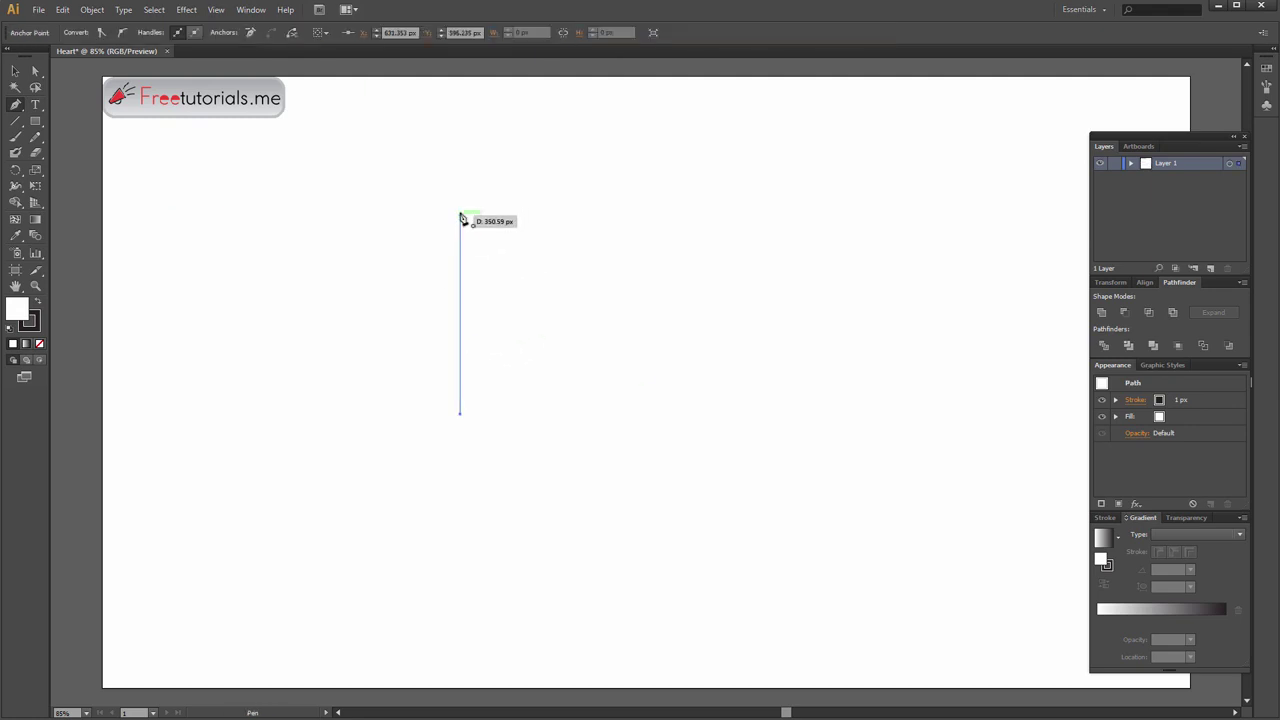
click(15, 71)
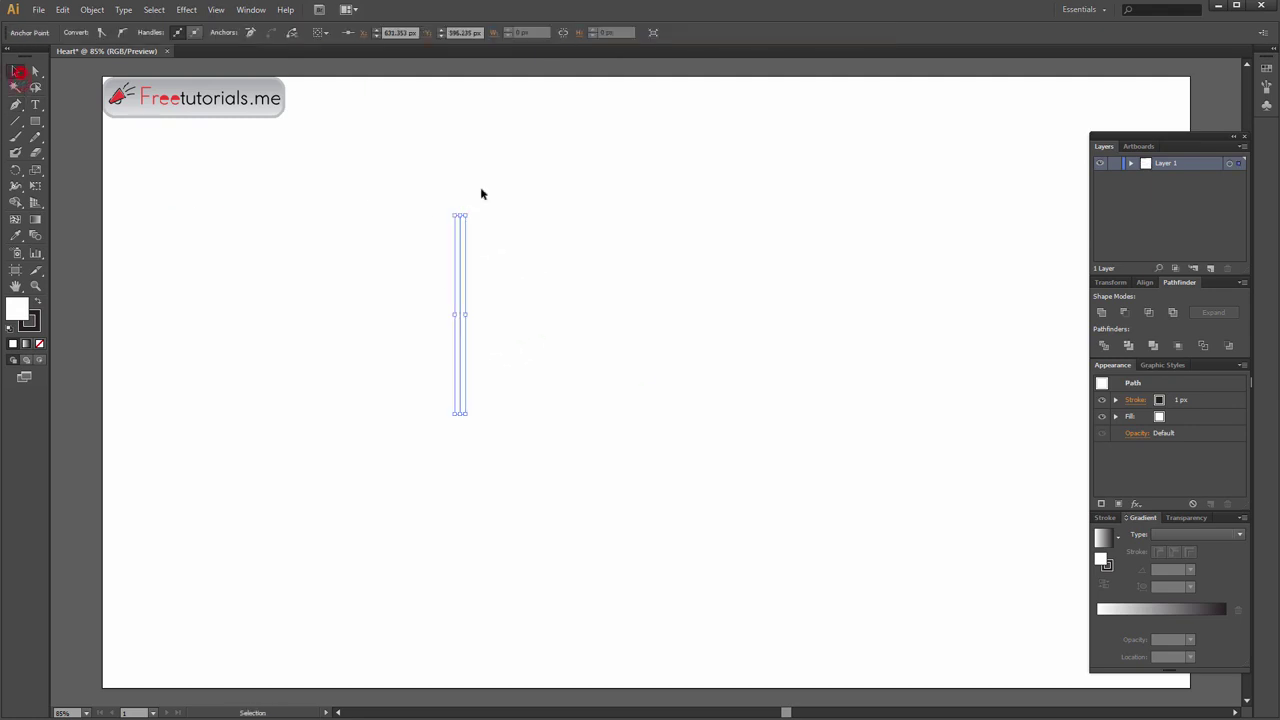
key(ctrl+1)
Extend the path from its top anchor with a horizontal segment to the right.
click(503, 251)
click(458, 254)
key(a)
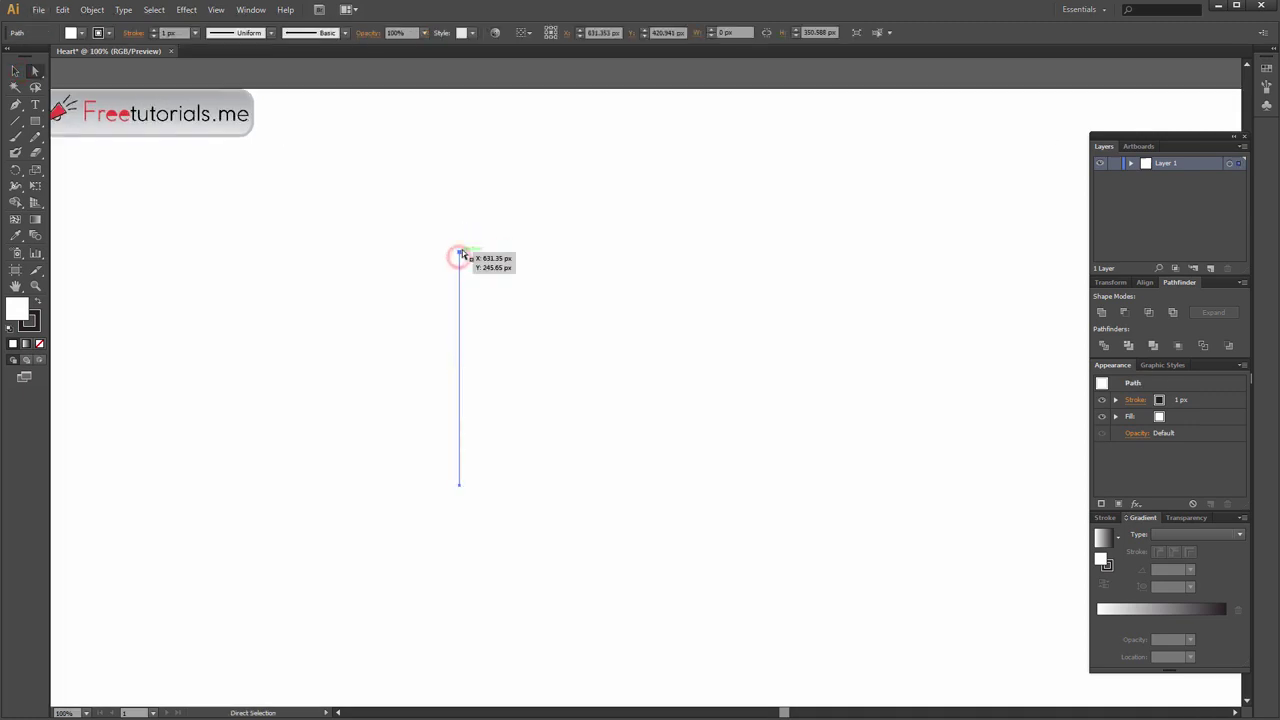
click(459, 252)
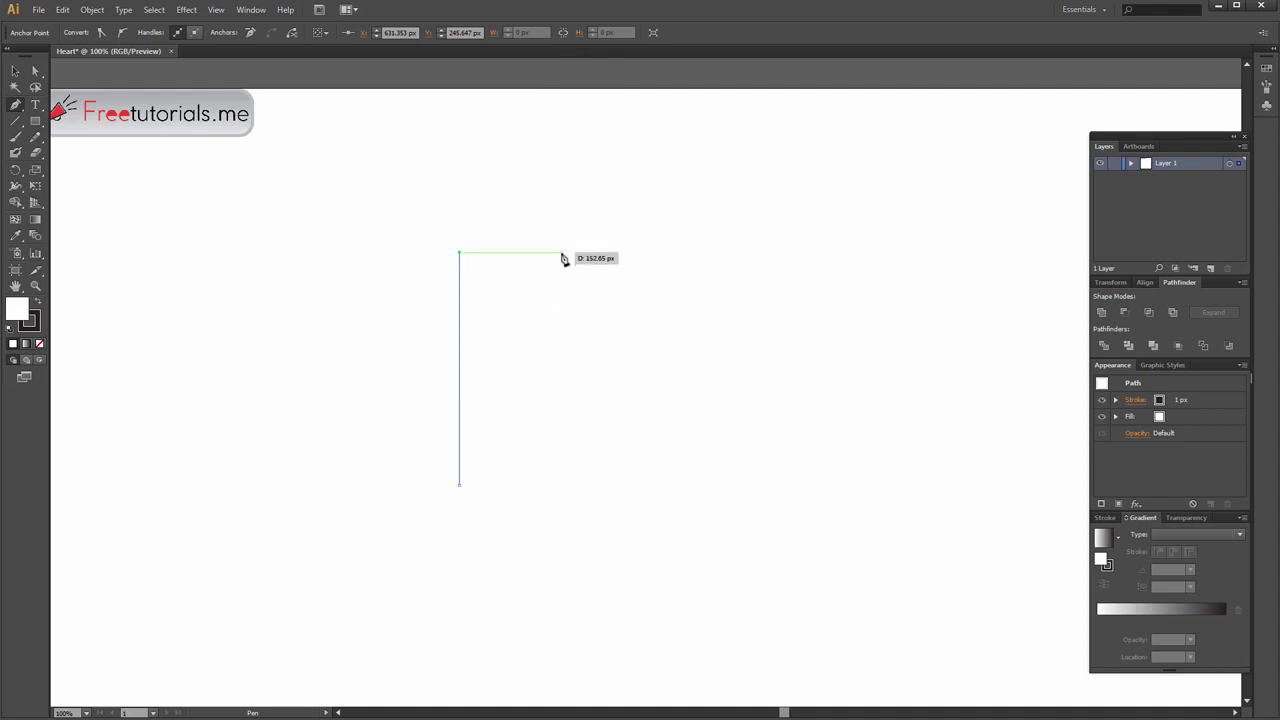
click(562, 252)
key(a)
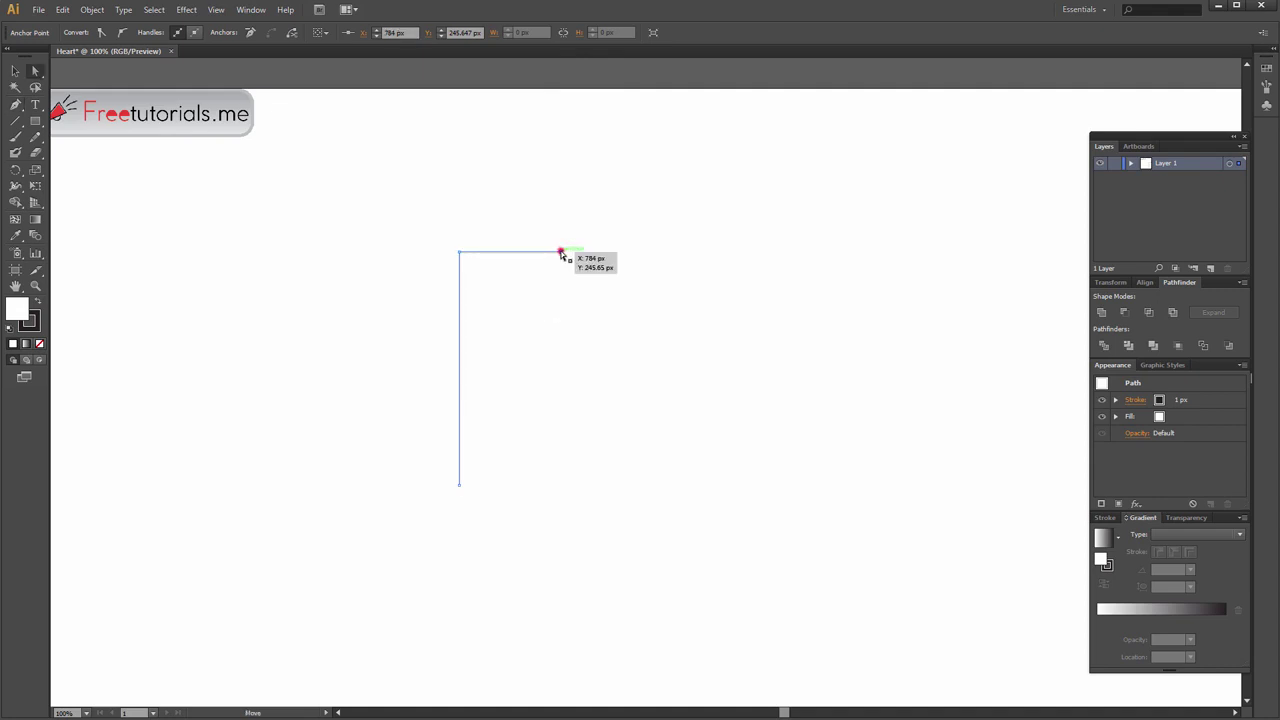
drag(561, 252, 562, 253)
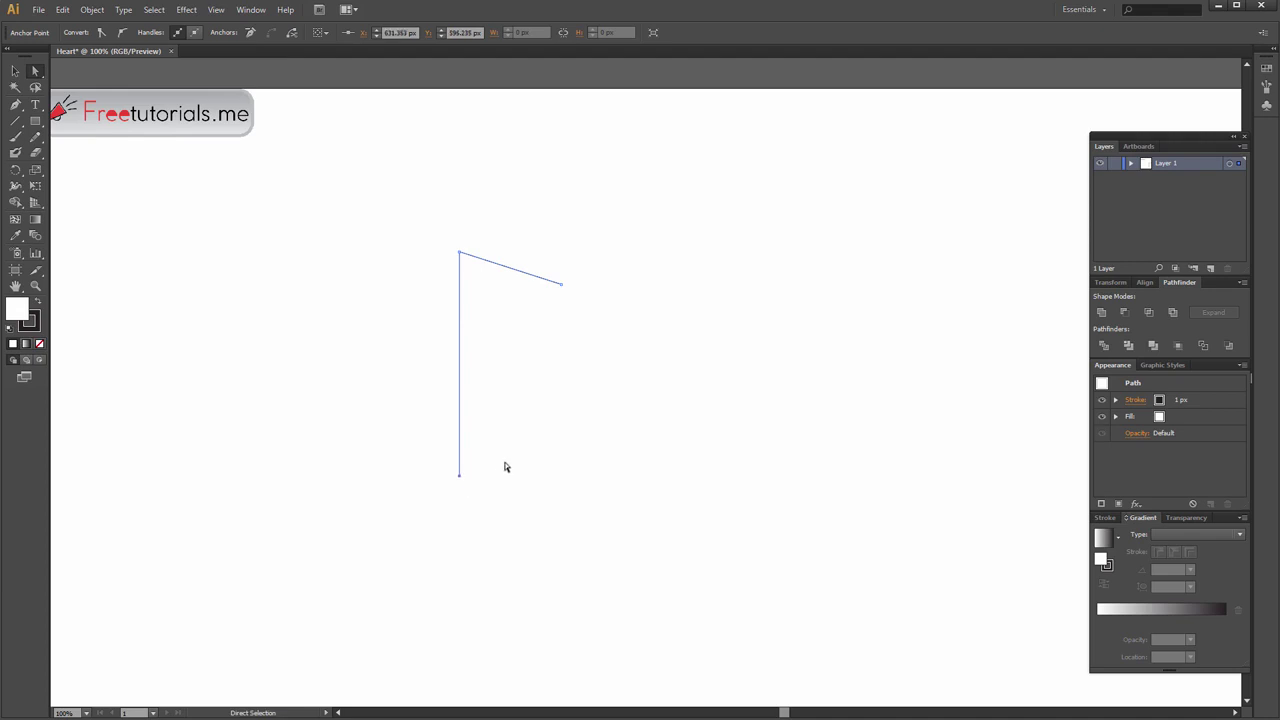
Move the bottom anchor right, under the top segment's right end, forming the slanted half-outline.
key(Right)
key(Right)
key(Right)
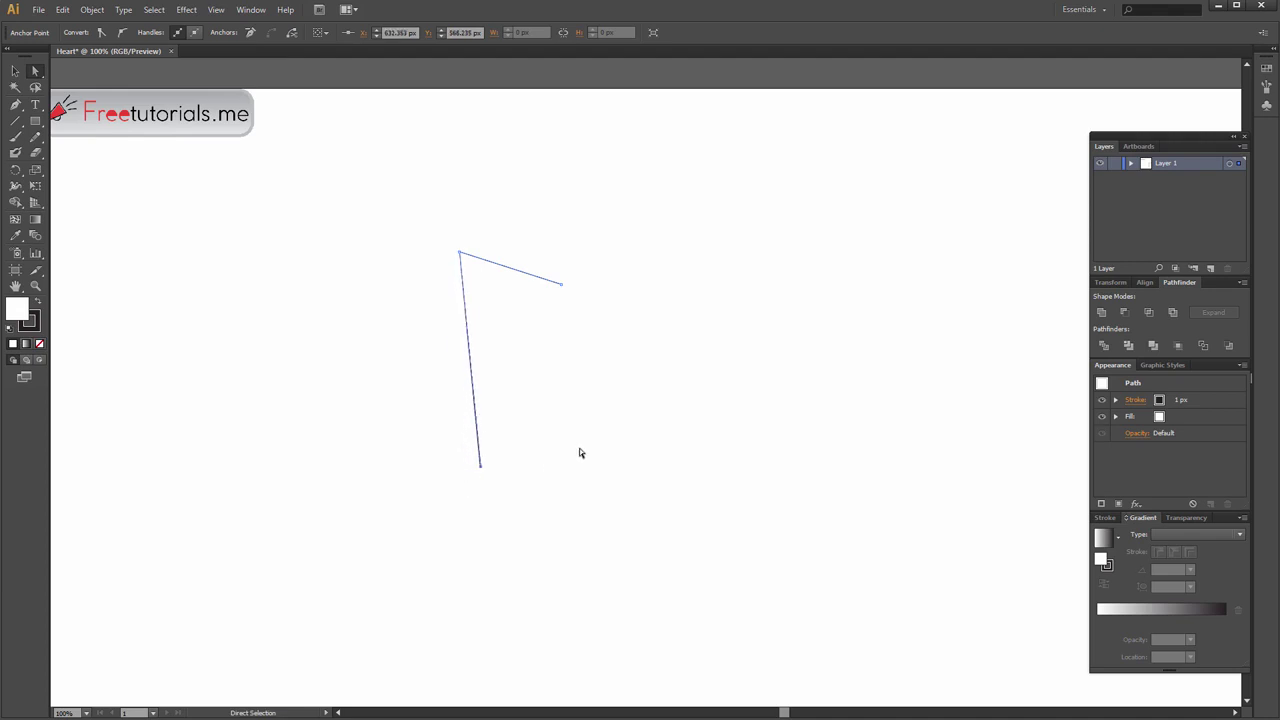
key(Right)
key(Right)
key(Right)
key(Right)
key(Right)
key(Right)
key(Right)
key(Right)
key(Right)
drag(520, 466, 560, 468)
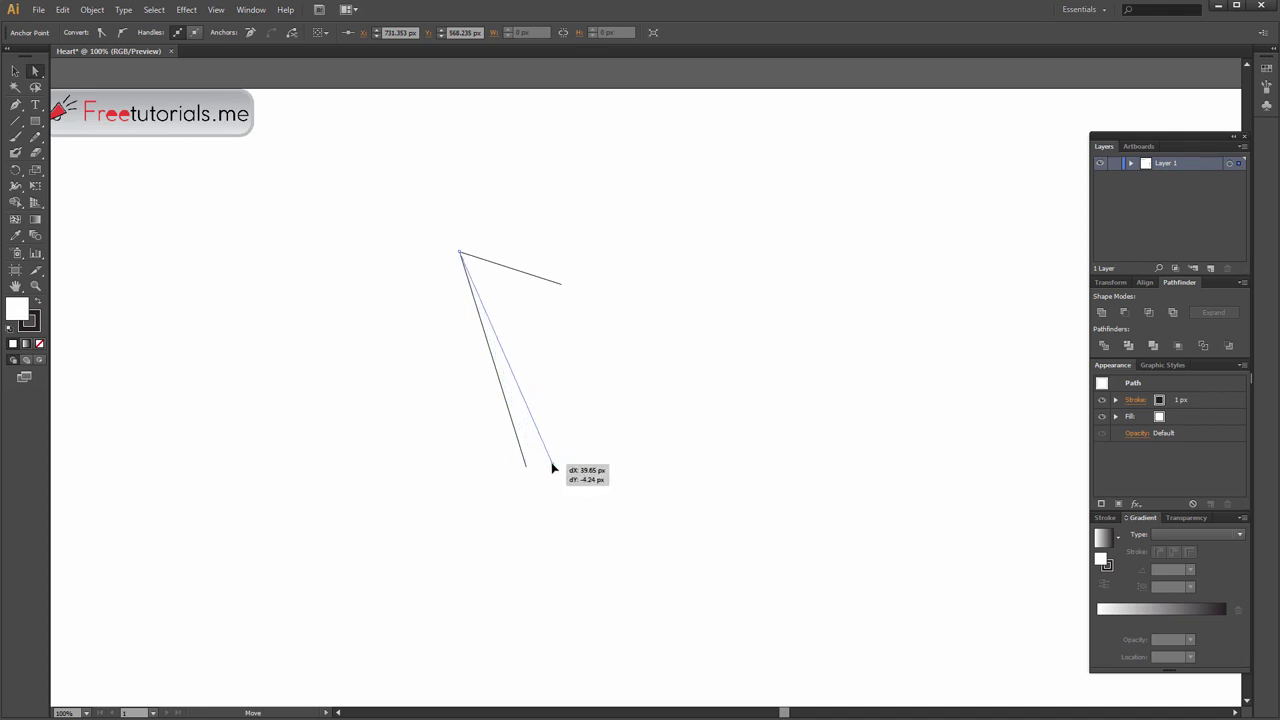
drag(560, 468, 561, 466)
key(v)
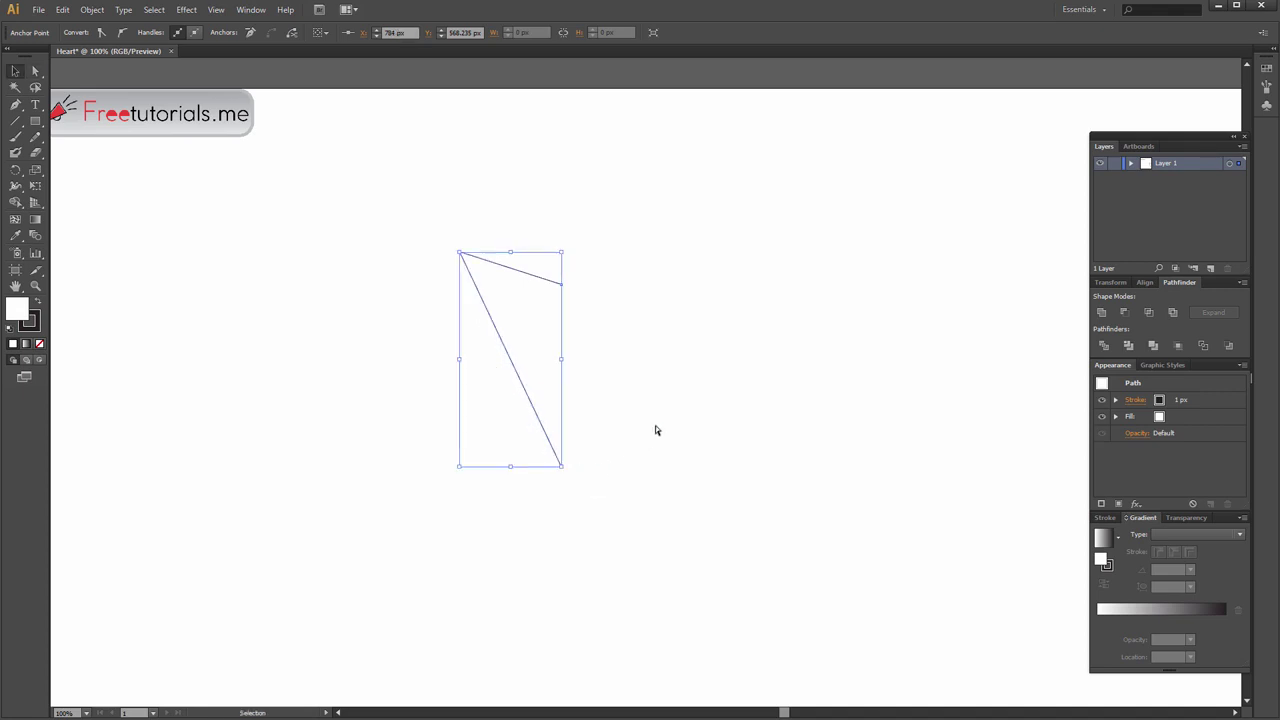
click(660, 398)
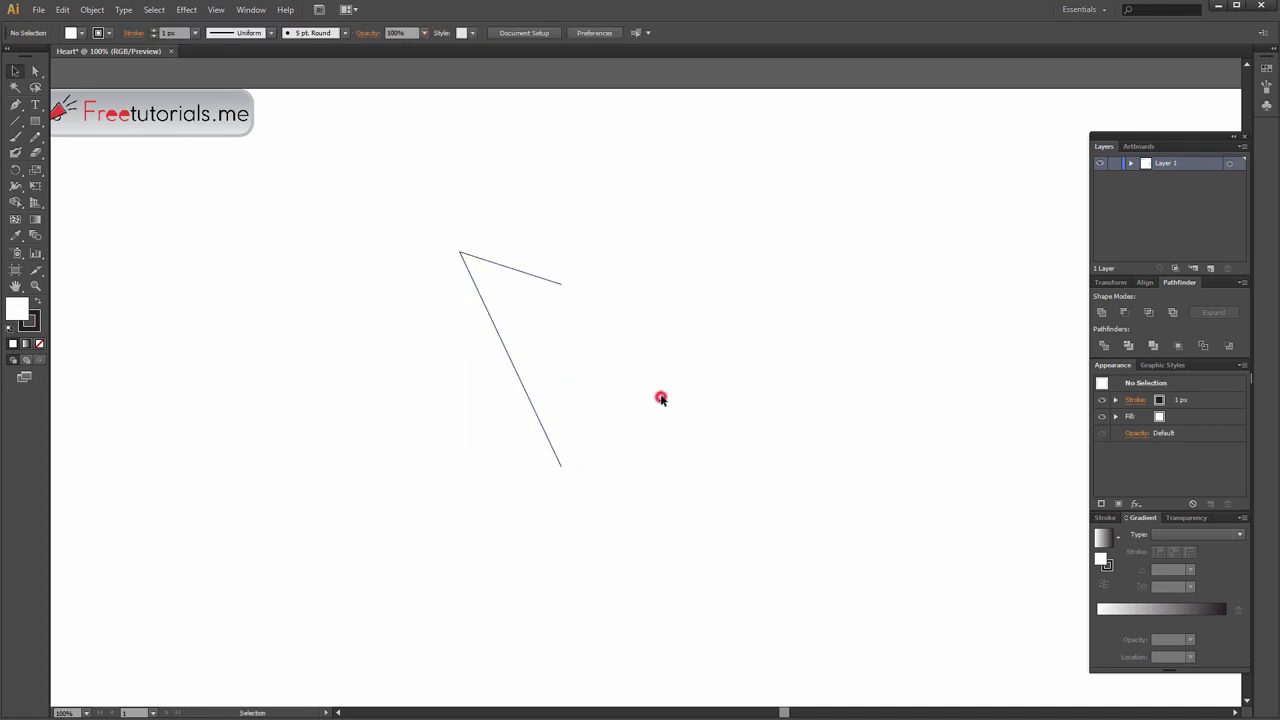
Reflect a copy of the half-outline across its right end with the Reflect tool.
click(567, 281)
key(r)
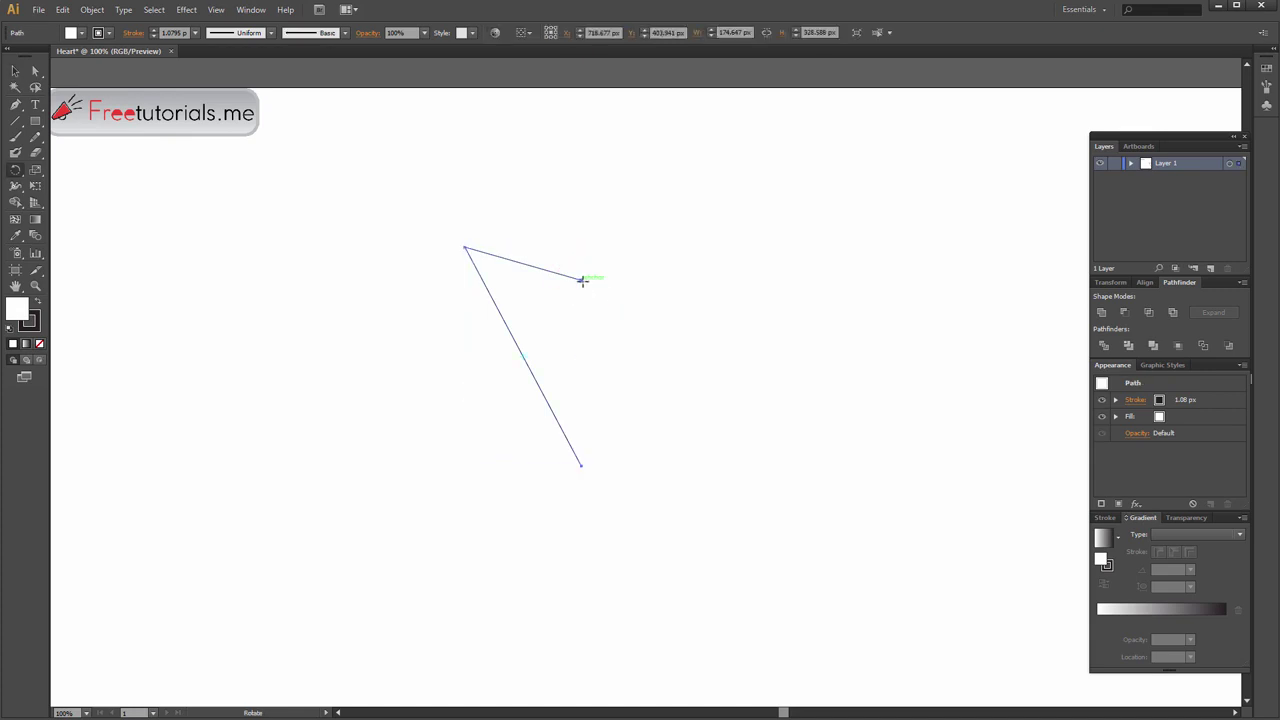
drag(20, 185, 62, 187)
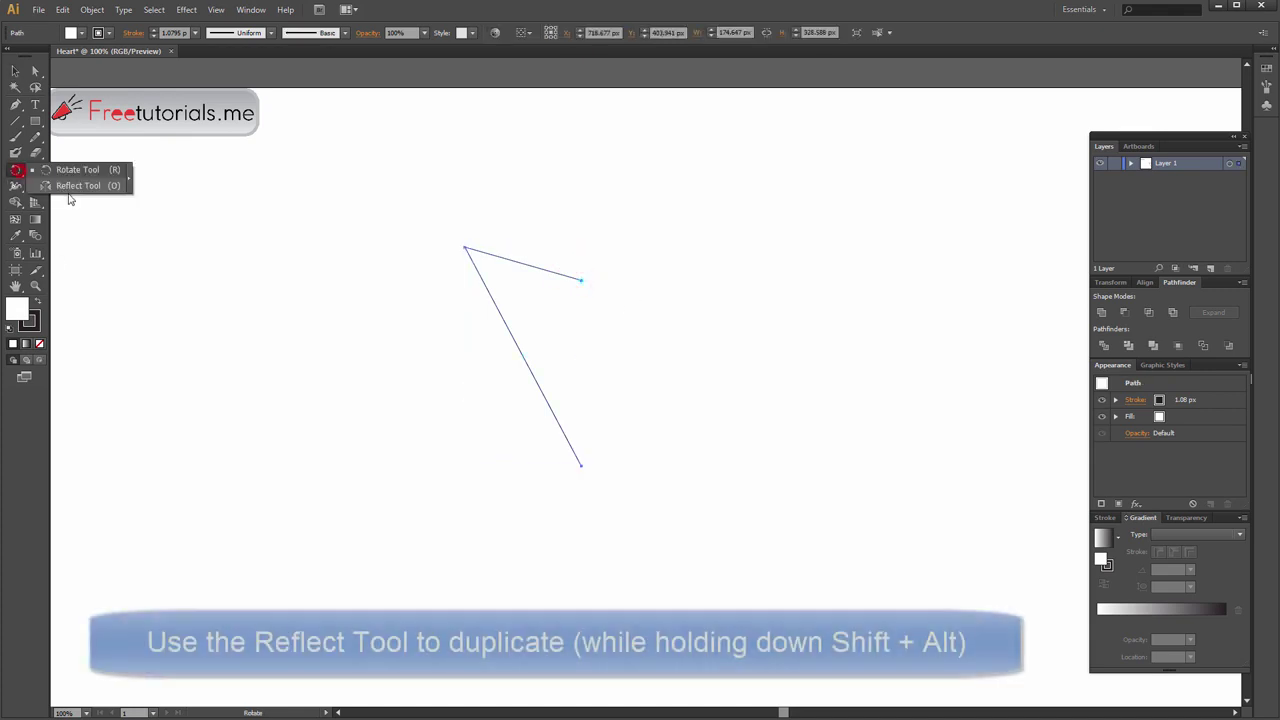
click(517, 263)
mouse_move(580, 280)
mouse_down()
mouse_move(673, 232)
mouse_move(686, 272)
mouse_up()
click(15, 68)
Select both halves and merge them into one shape with Pathfinder Unite.
click(407, 322)
scroll(686, 289, up, 2)
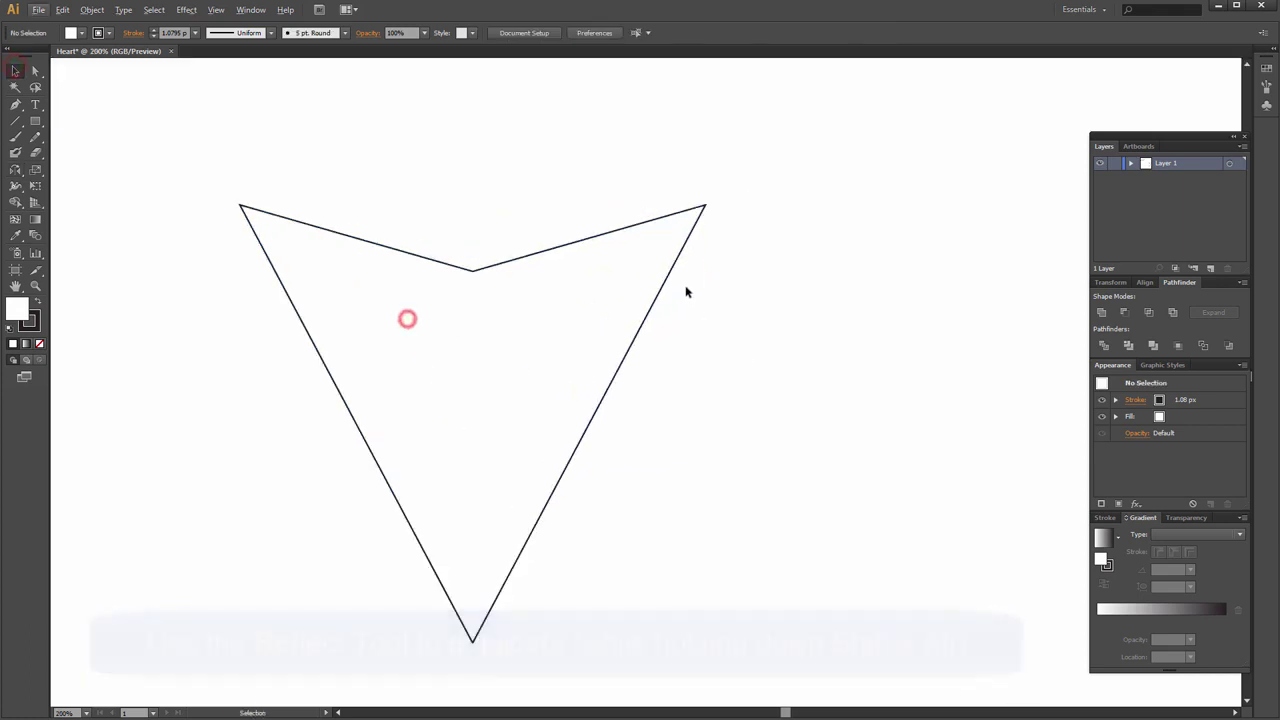
drag(537, 271, 631, 257)
click(816, 330)
drag(804, 332, 801, 335)
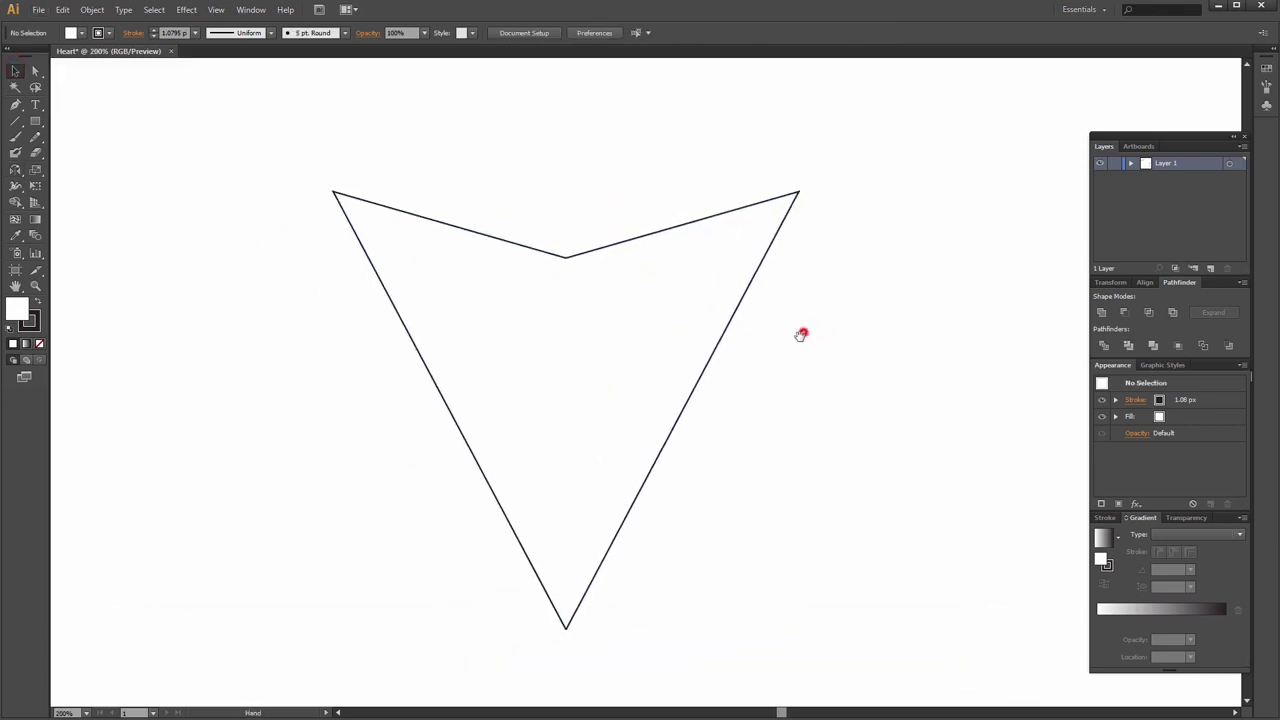
drag(954, 574, 403, 240)
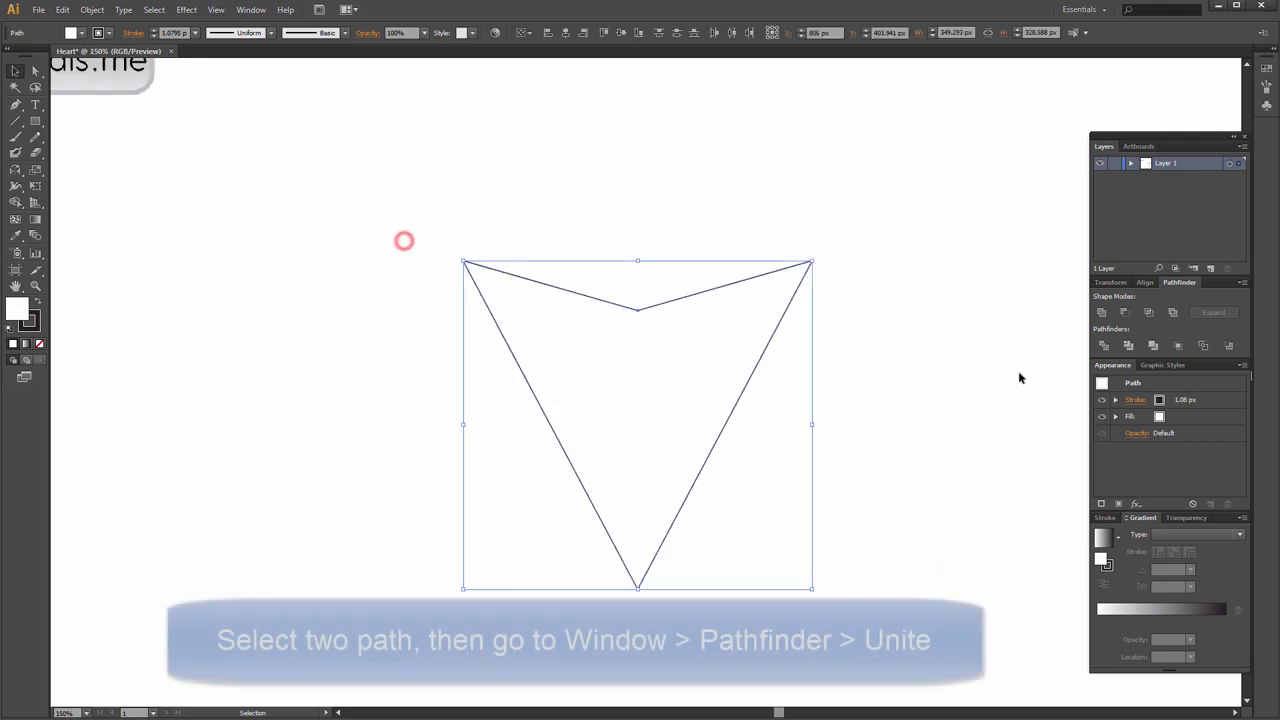
click(1103, 313)
click(943, 329)
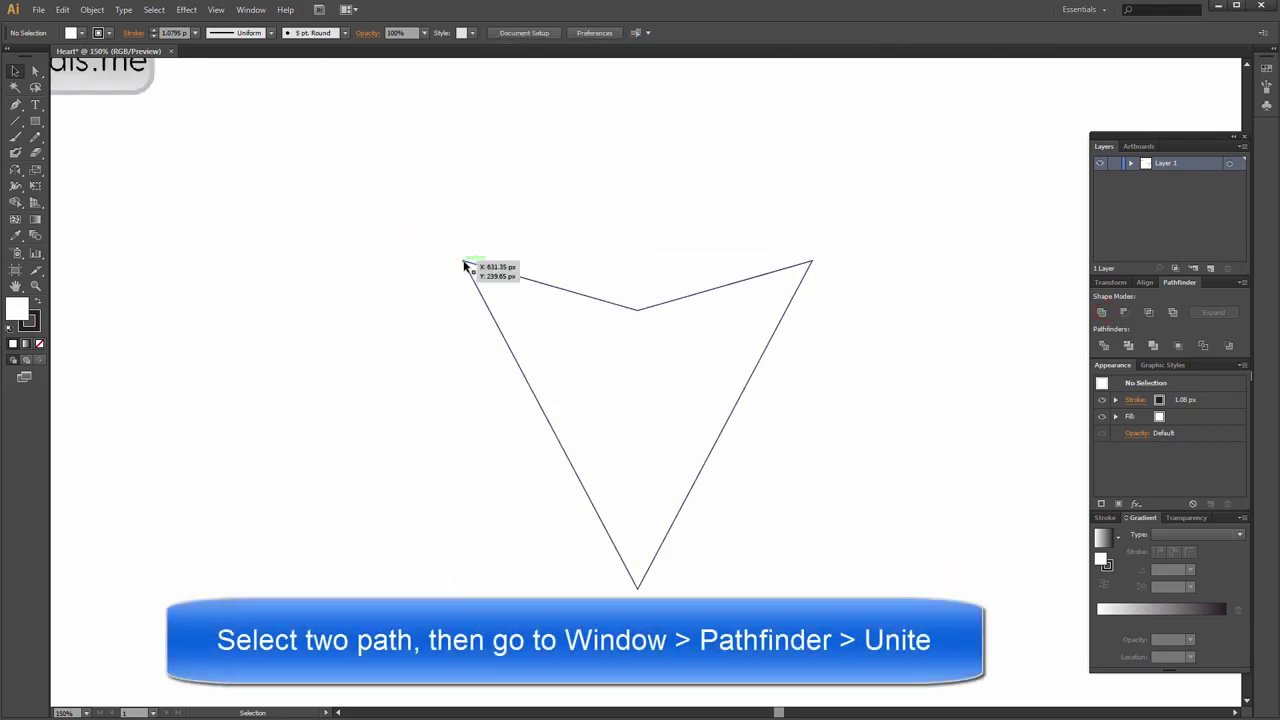
Convert the outline's two top corner points to smooth anchors.
click(463, 262)
key(a)
click(464, 262)
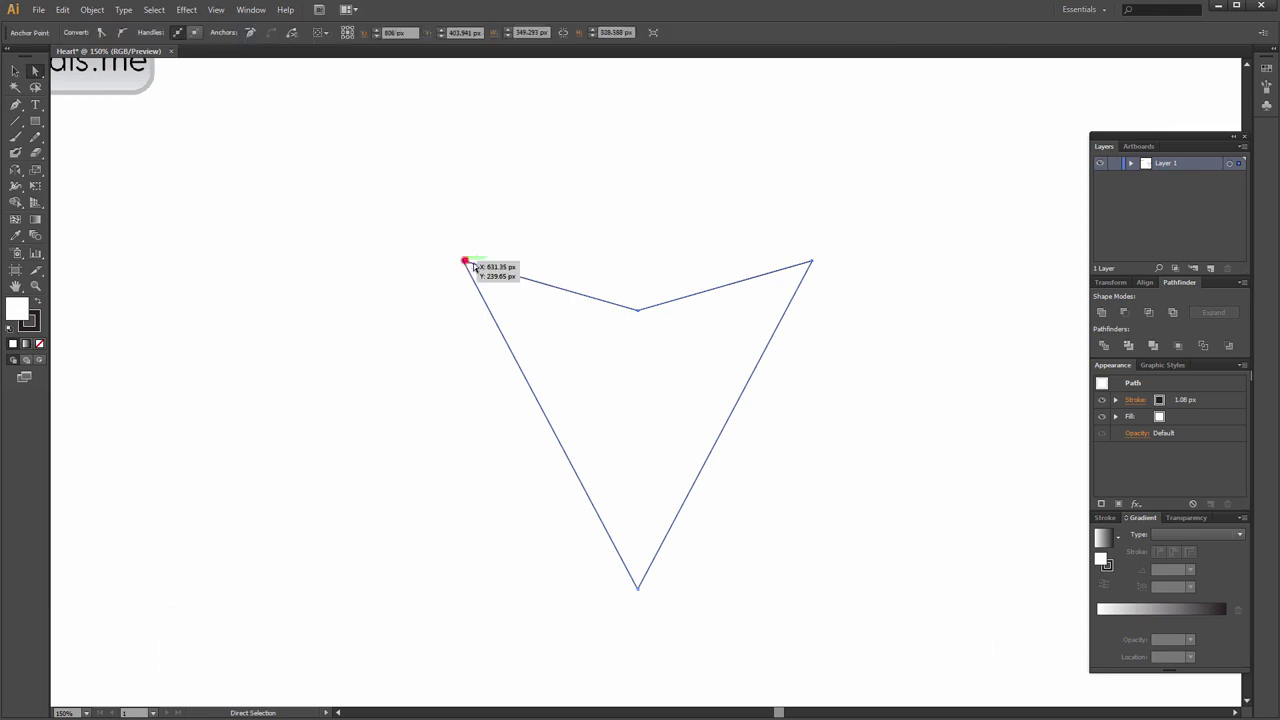
shift+click(811, 262)
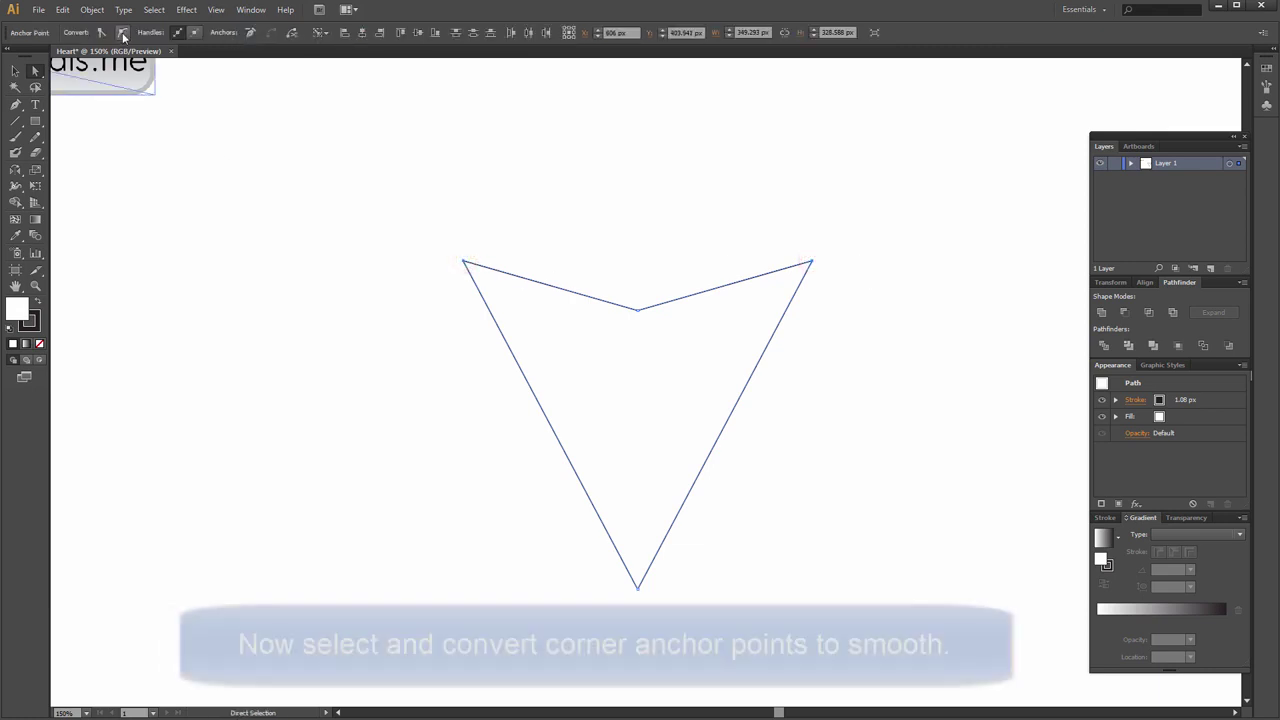
click(122, 32)
click(880, 231)
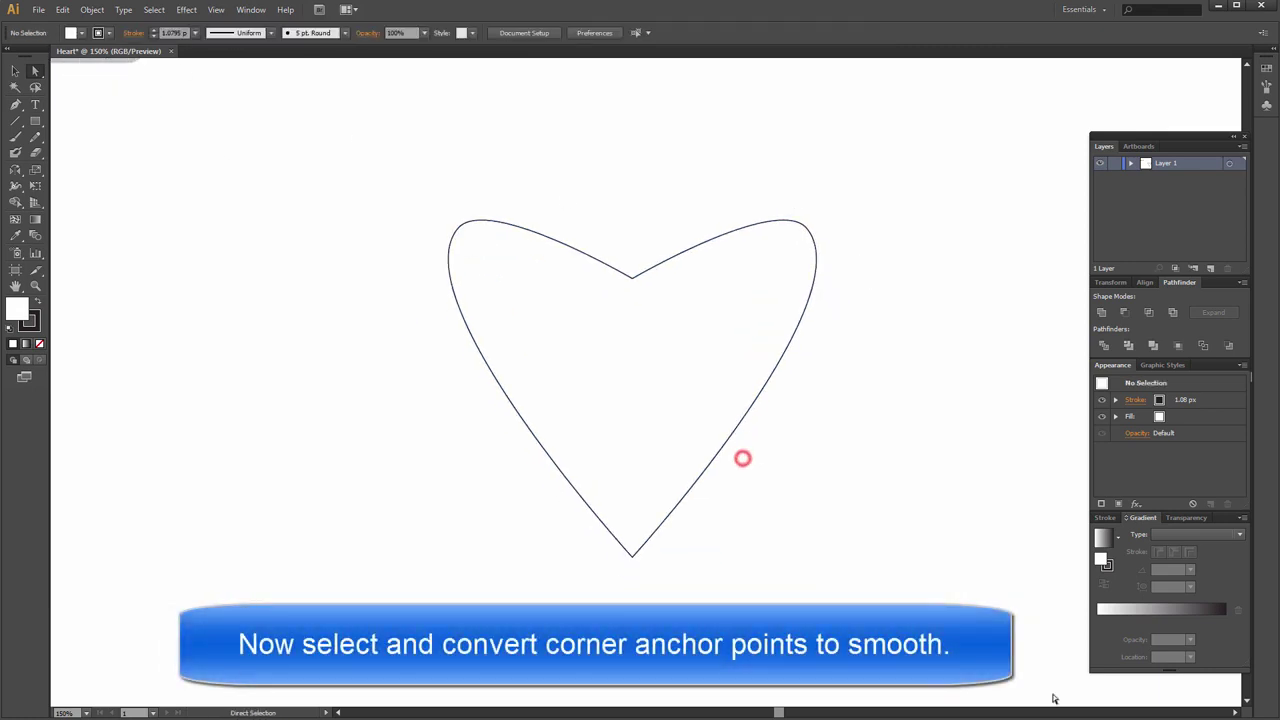
Drag the top-left and top-right anchor handles outward to round both heart lobes.
click(527, 371)
click(457, 231)
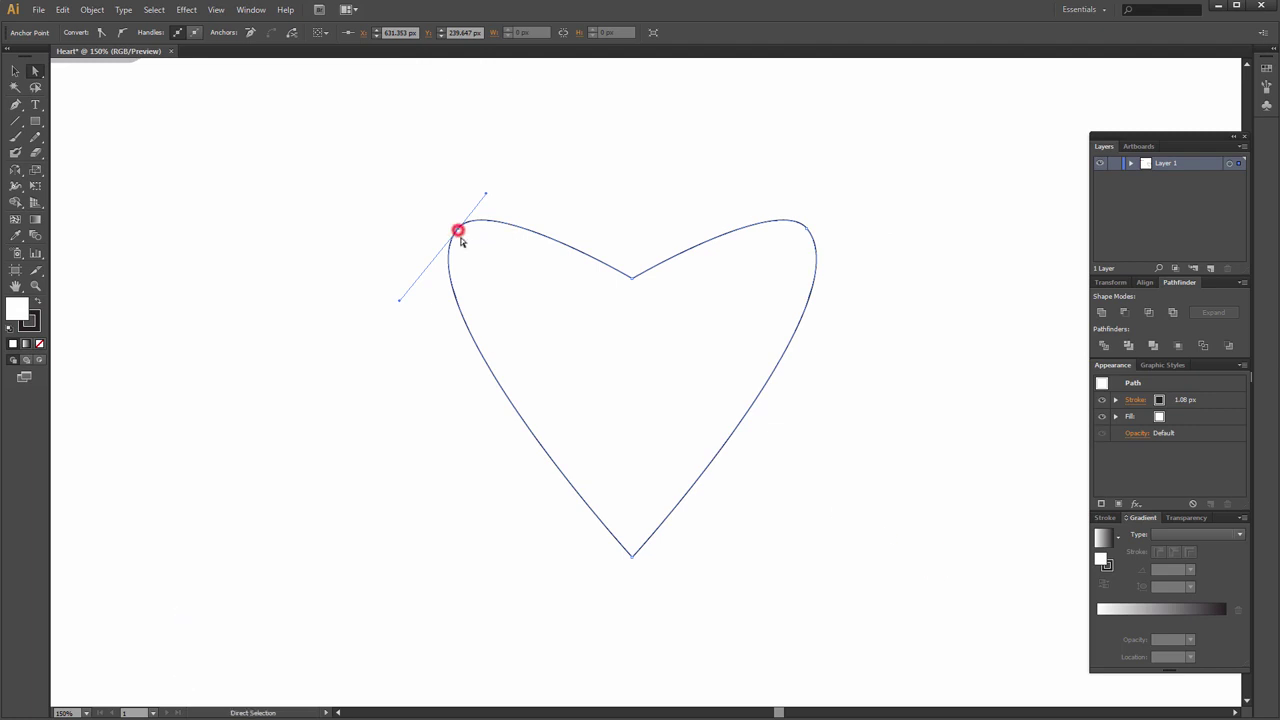
drag(398, 303, 291, 352)
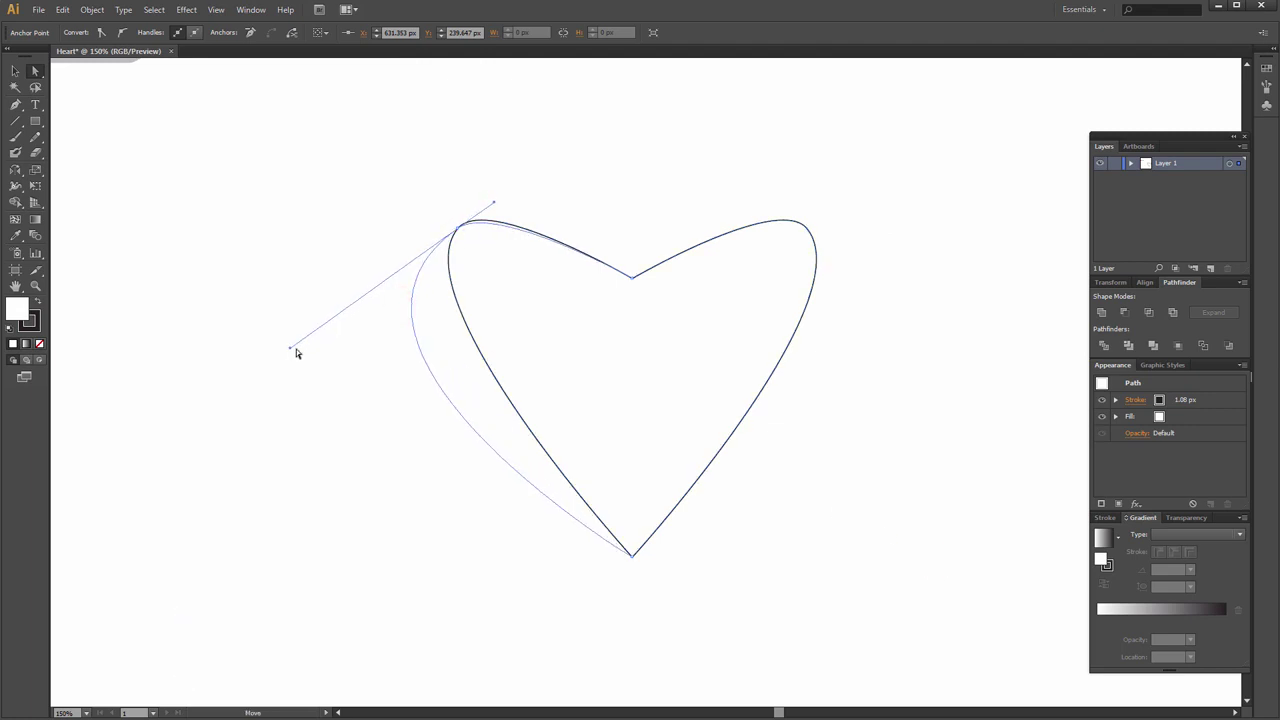
click(808, 226)
mouse_move(857, 263)
mouse_down()
mouse_move(866, 303)
mouse_move(976, 316)
mouse_up()
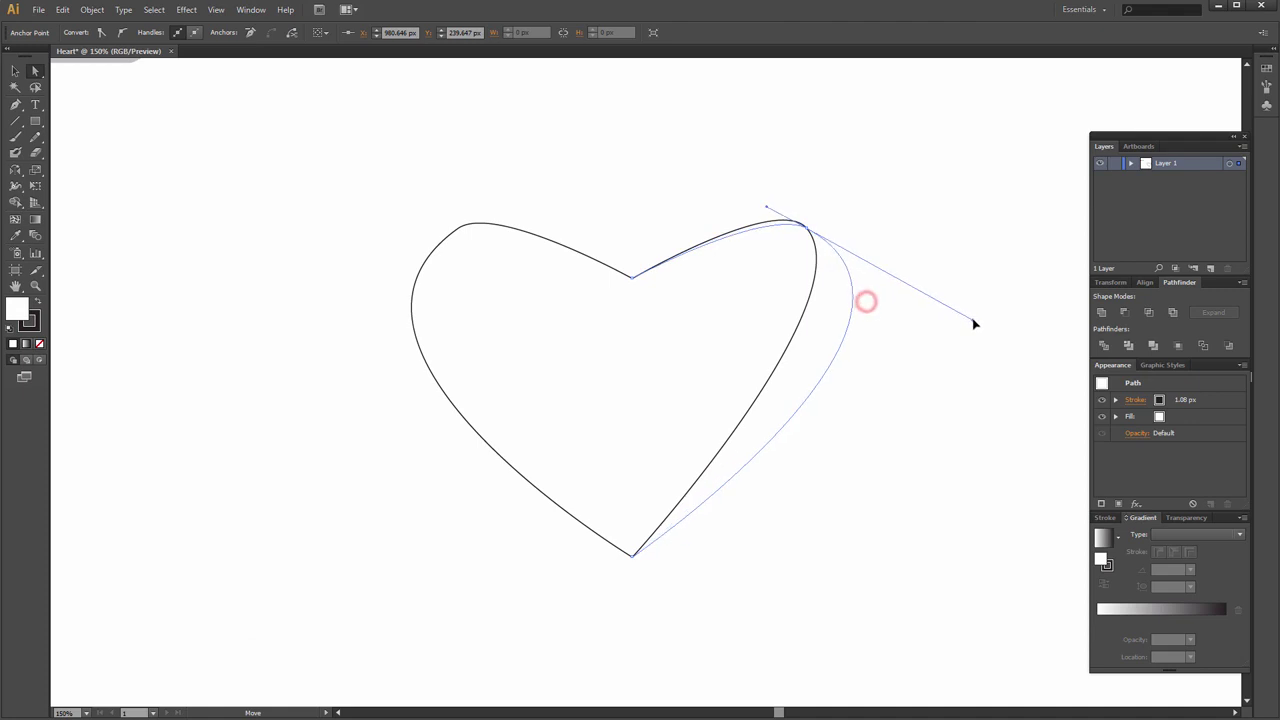
click(808, 229)
mouse_move(765, 209)
mouse_down()
mouse_move(740, 161)
mouse_move(744, 178)
mouse_up()
Refine the upper curves of both lobes and pull the right lobe fuller.
click(466, 227)
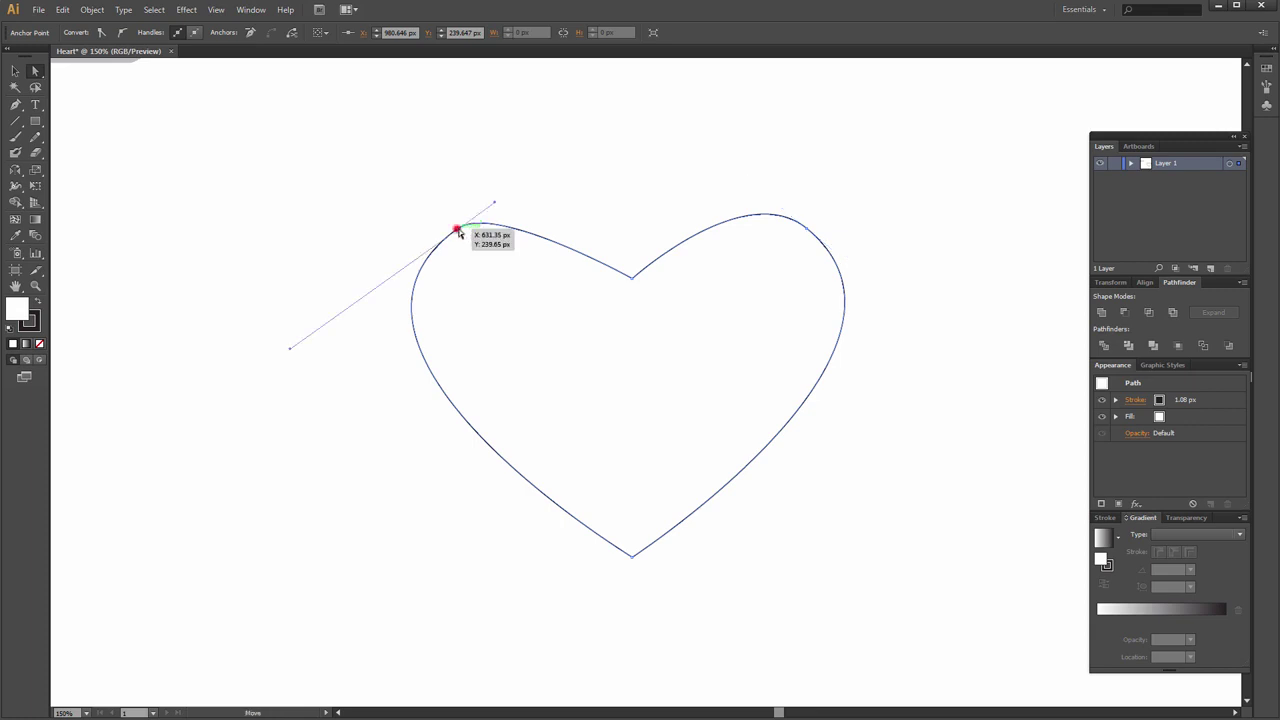
drag(500, 199, 534, 189)
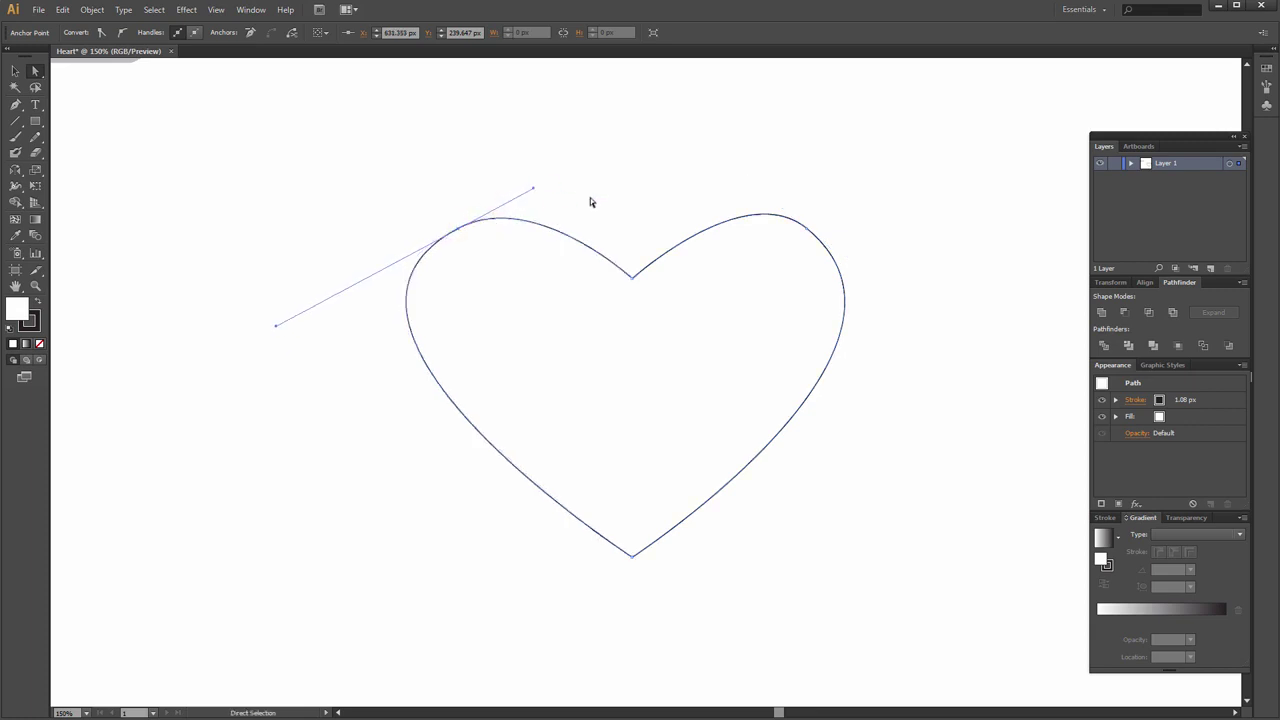
click(811, 229)
drag(747, 177, 757, 167)
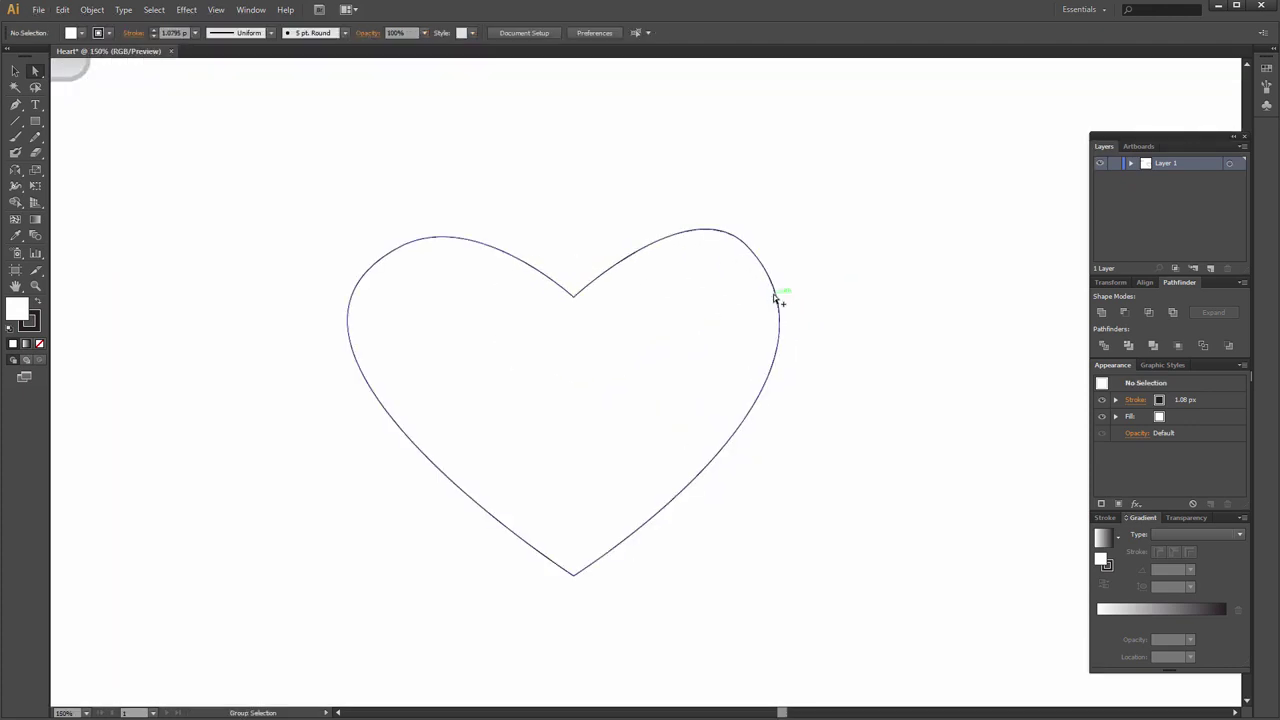
click(763, 269)
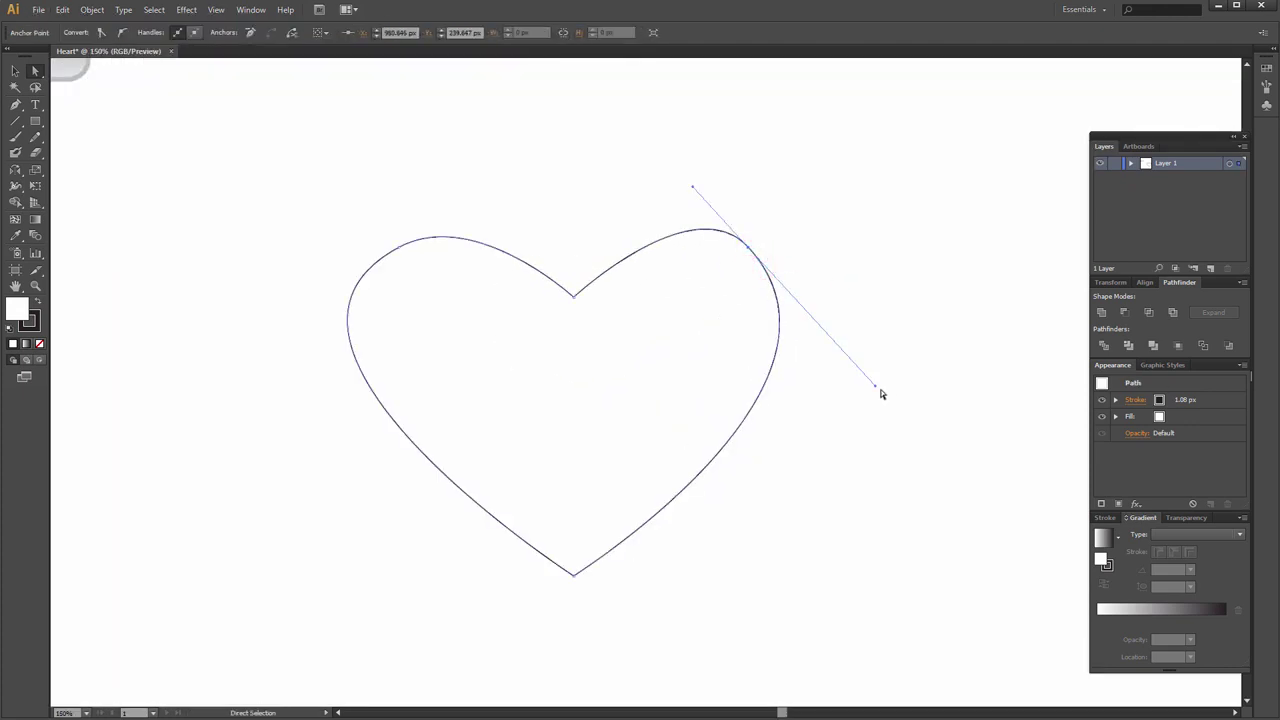
drag(876, 389, 883, 352)
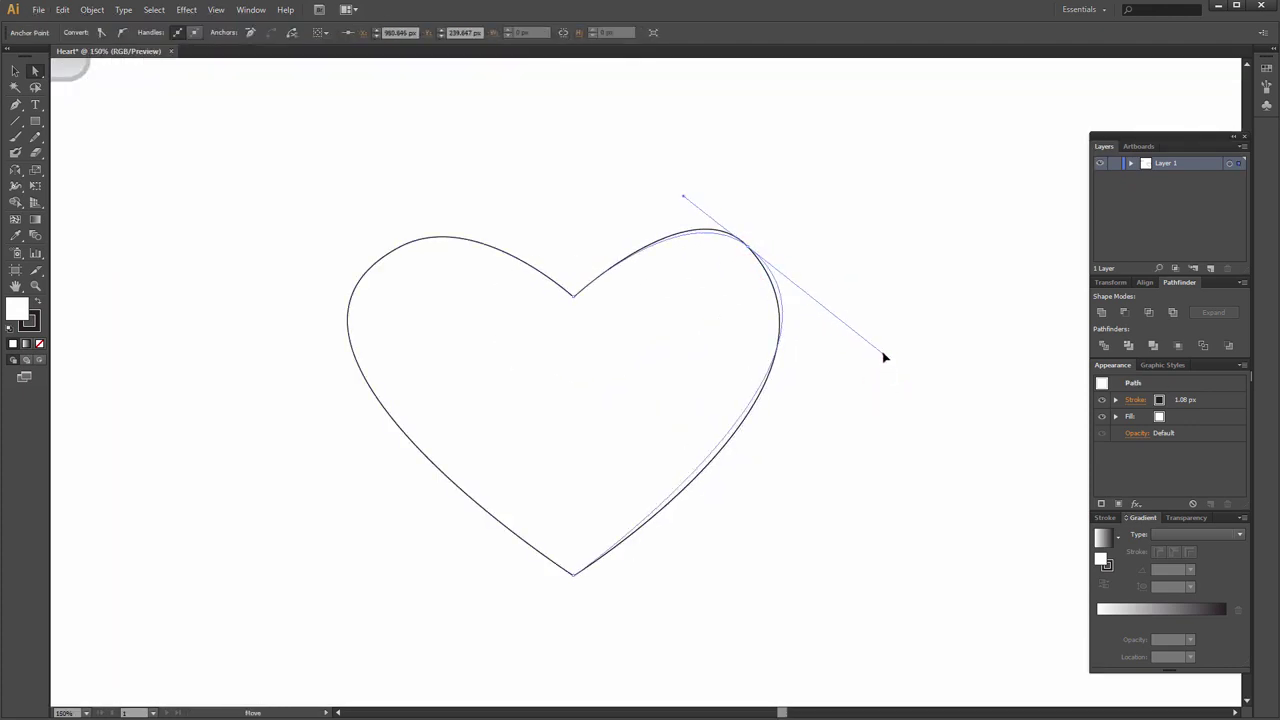
click(876, 288)
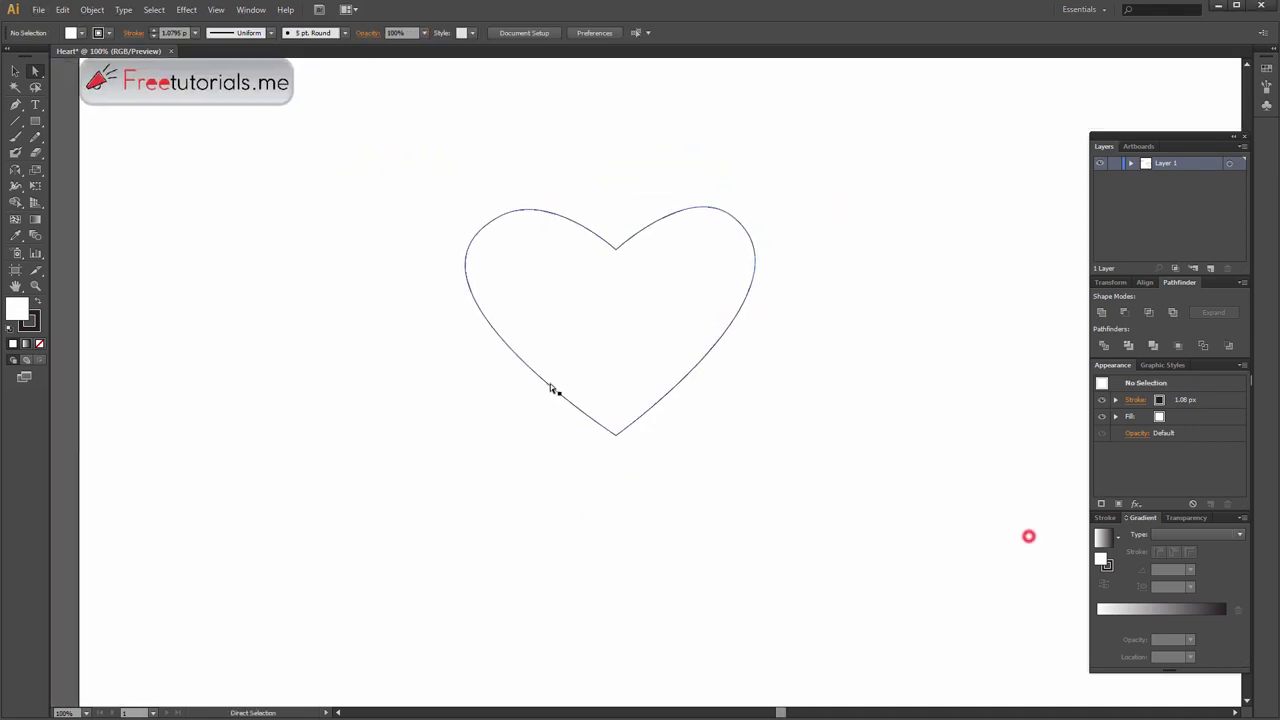
Make the heart's bottom point smooth and adjust the left lobe's curve.
click(619, 434)
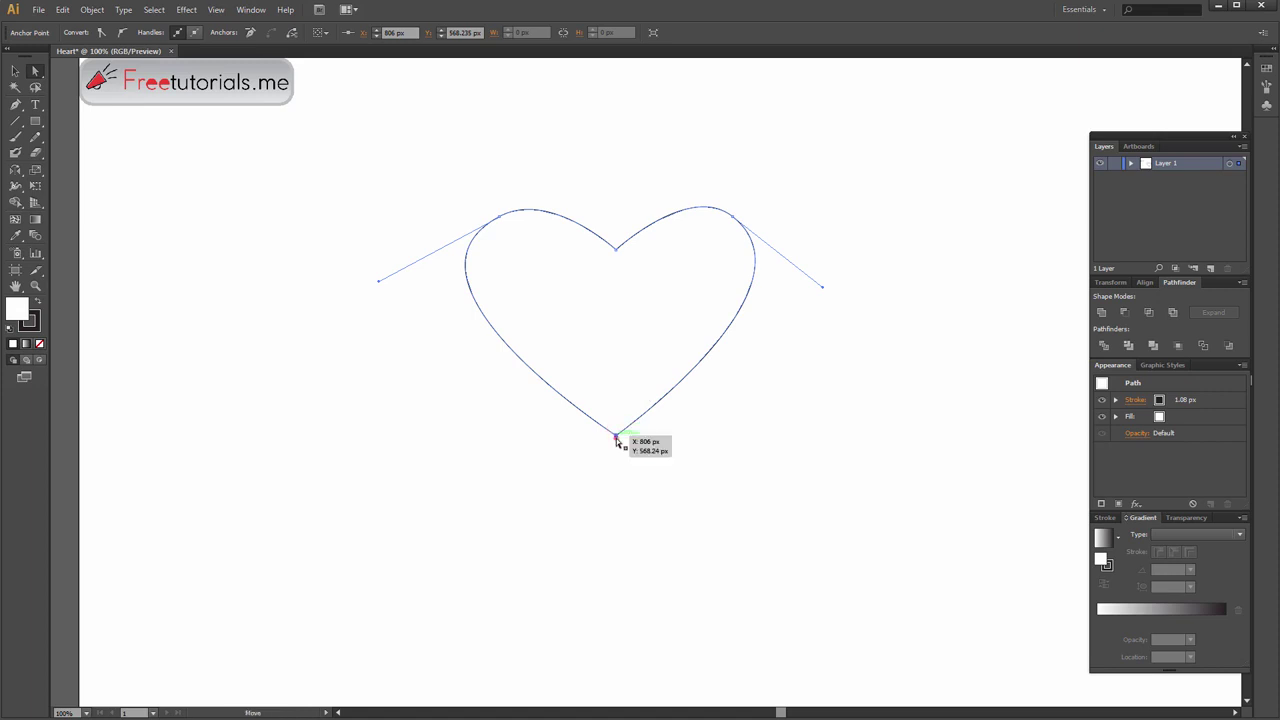
click(617, 434)
click(126, 32)
key(ctrl+plus)
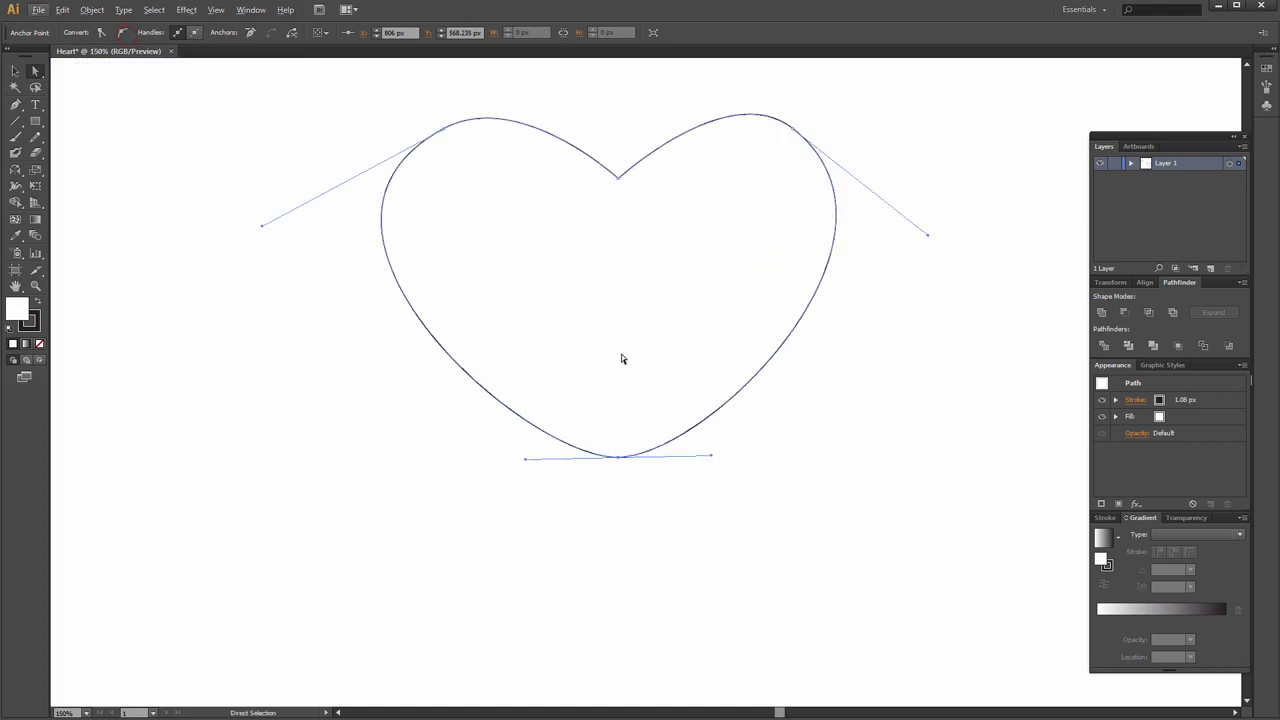
click(437, 131)
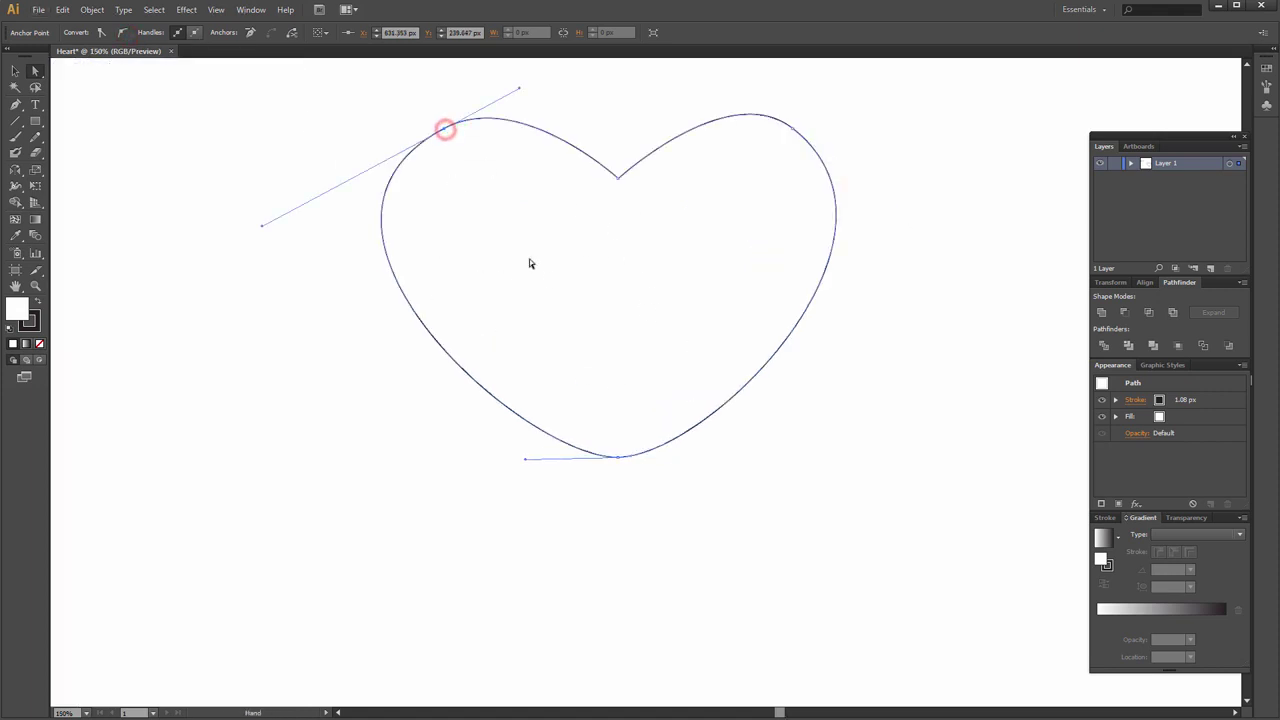
scroll(480, 245, up, 2)
drag(501, 171, 496, 168)
Pull the heart's bottom point down to make the heart taller.
scroll(549, 249, down, 1)
scroll(730, 247, right, 1)
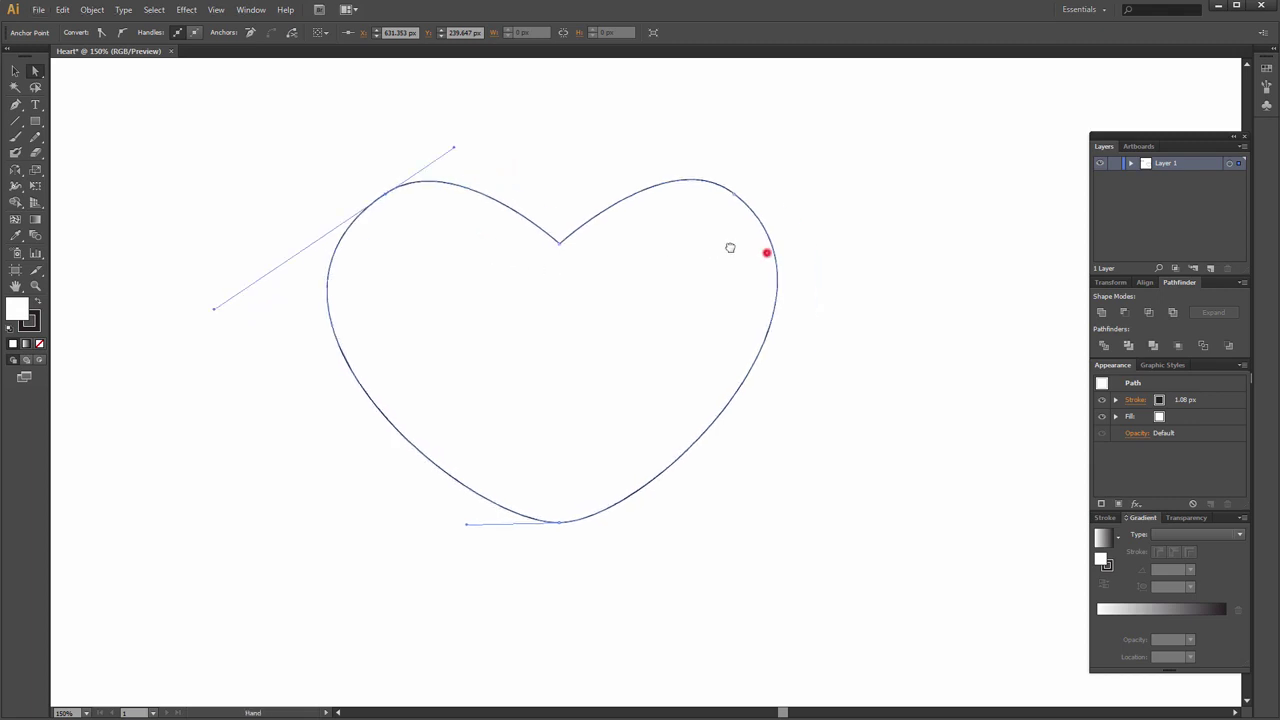
click(15, 69)
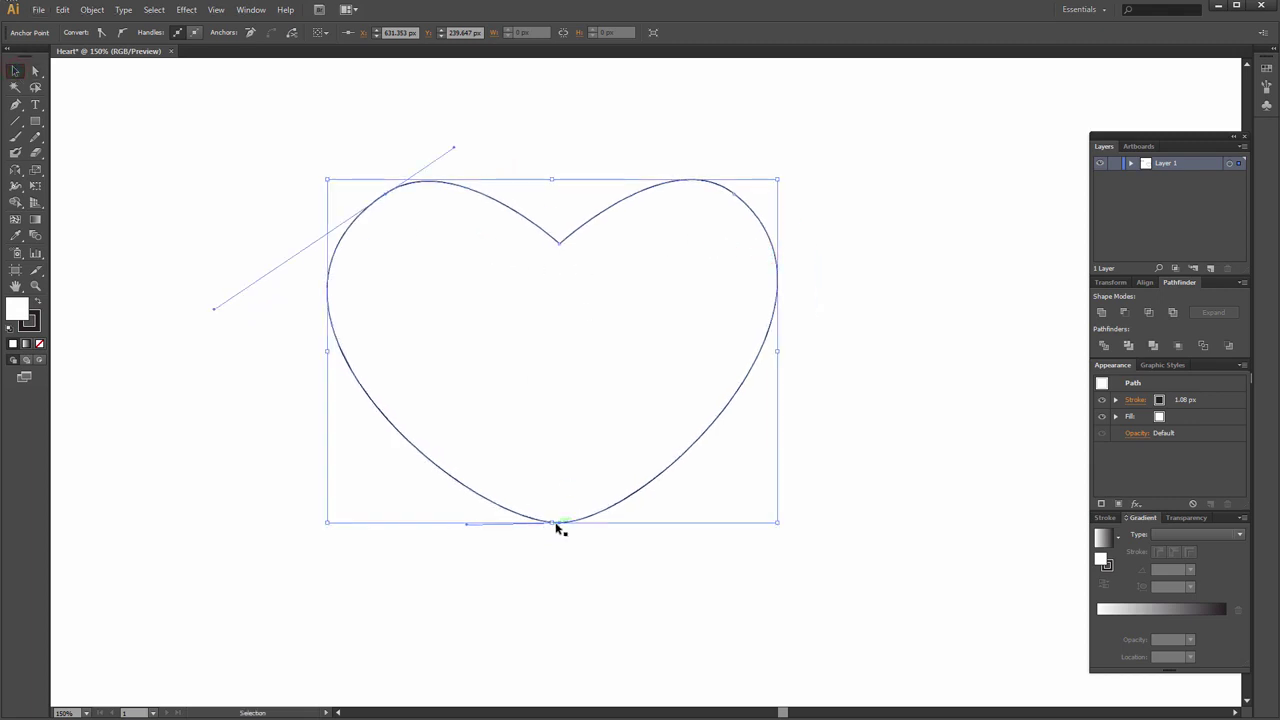
drag(553, 522, 553, 542)
key(ctrl+minus)
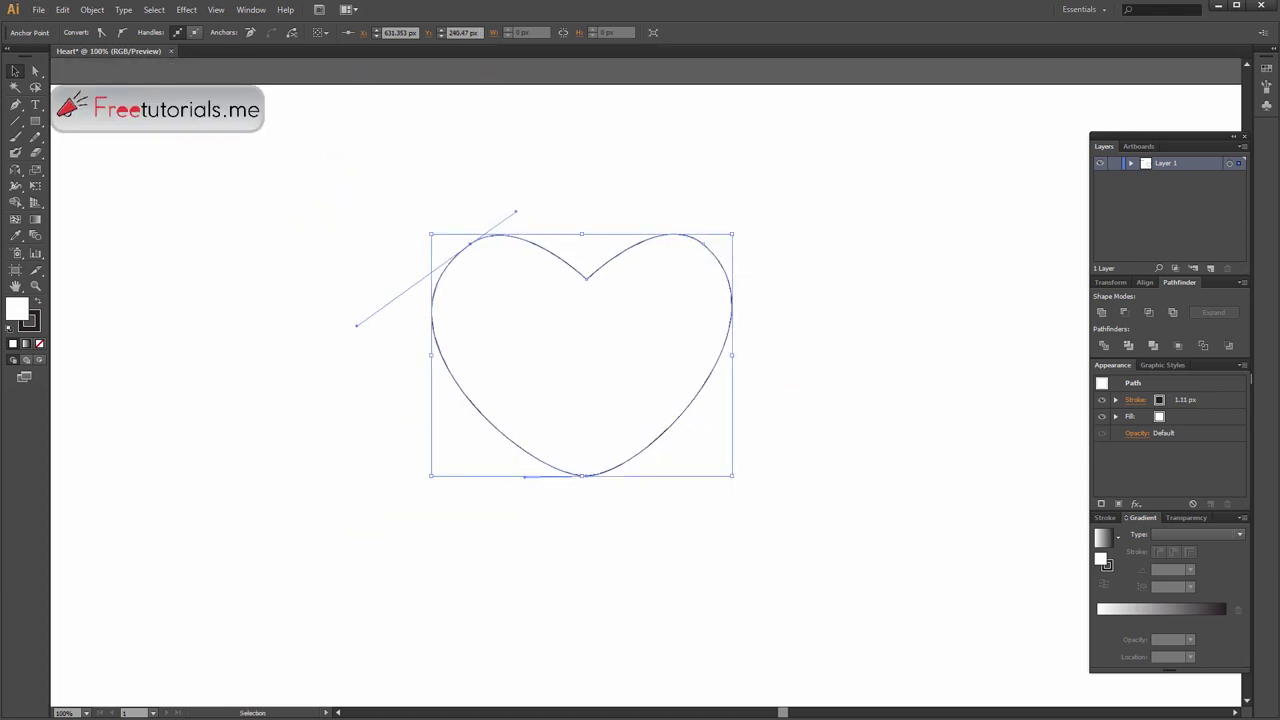
Smooth the top centre dip and nudge it up 2 steps for a gentle raised dip.
key(a)
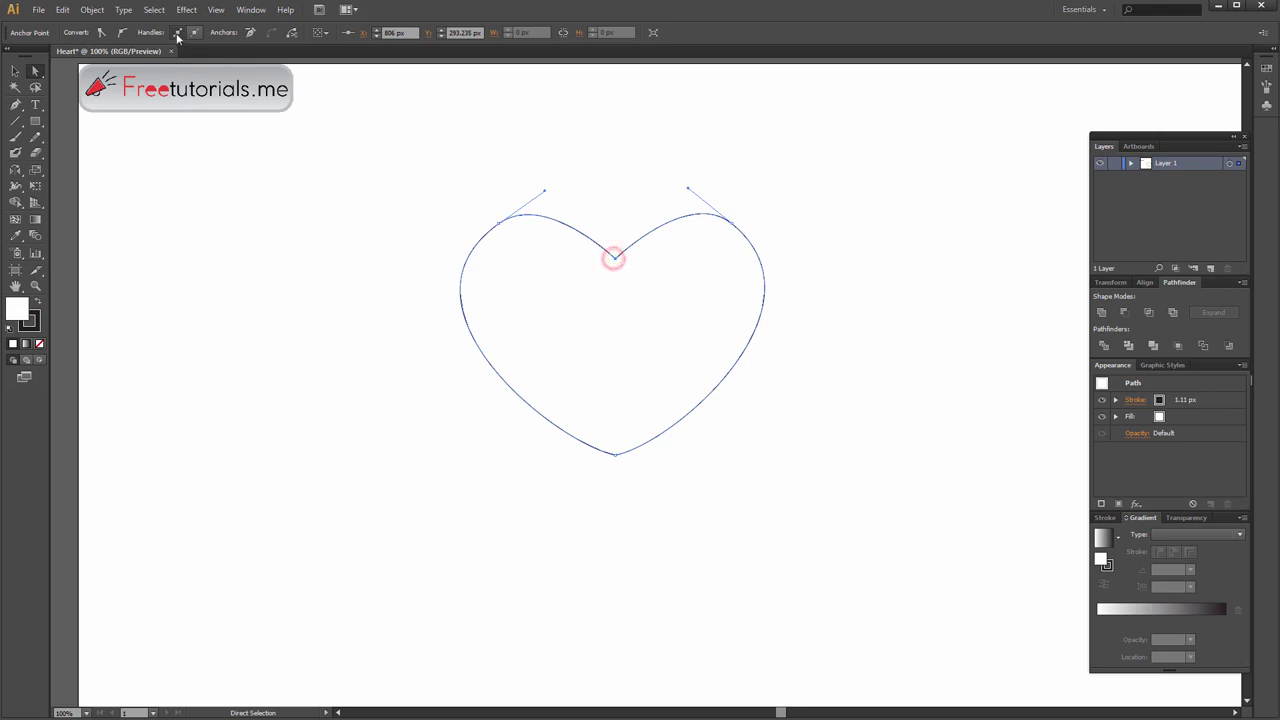
click(123, 32)
alt+scroll(606, 262, up, 2)
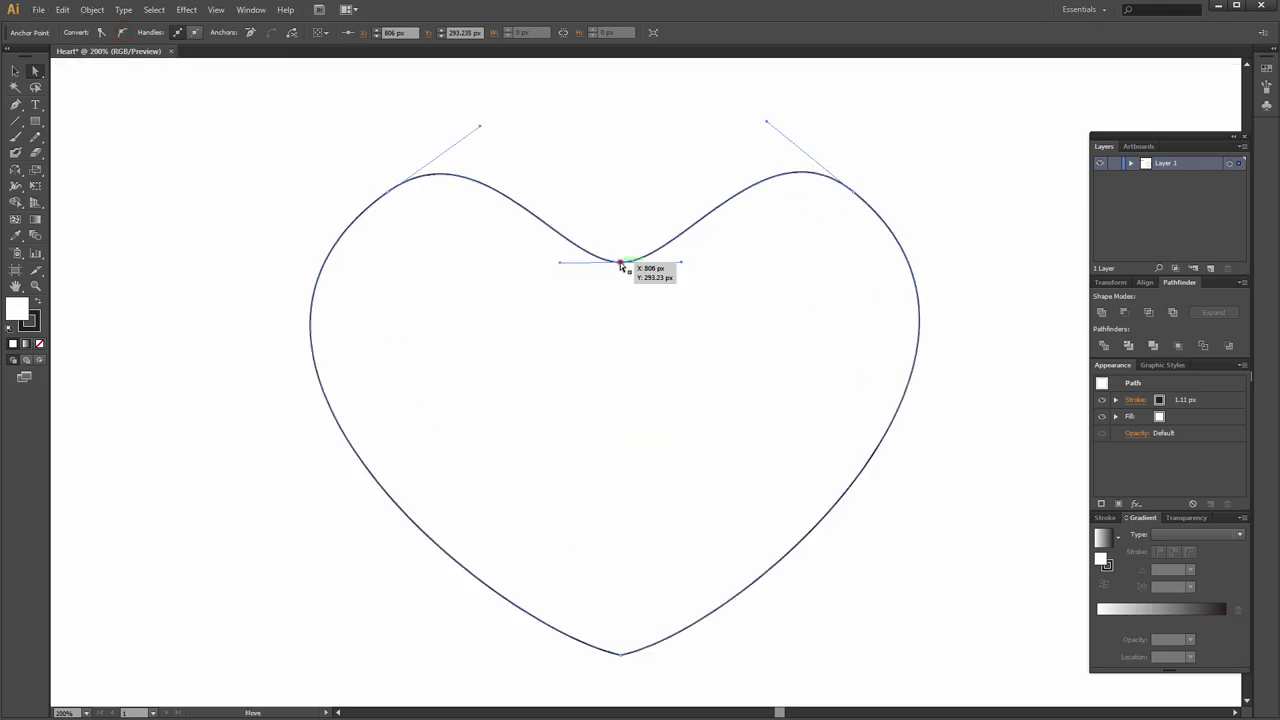
click(620, 260)
key(Up)
key(Up)
key(Up)
key(Up)
key(Up)
key(Up)
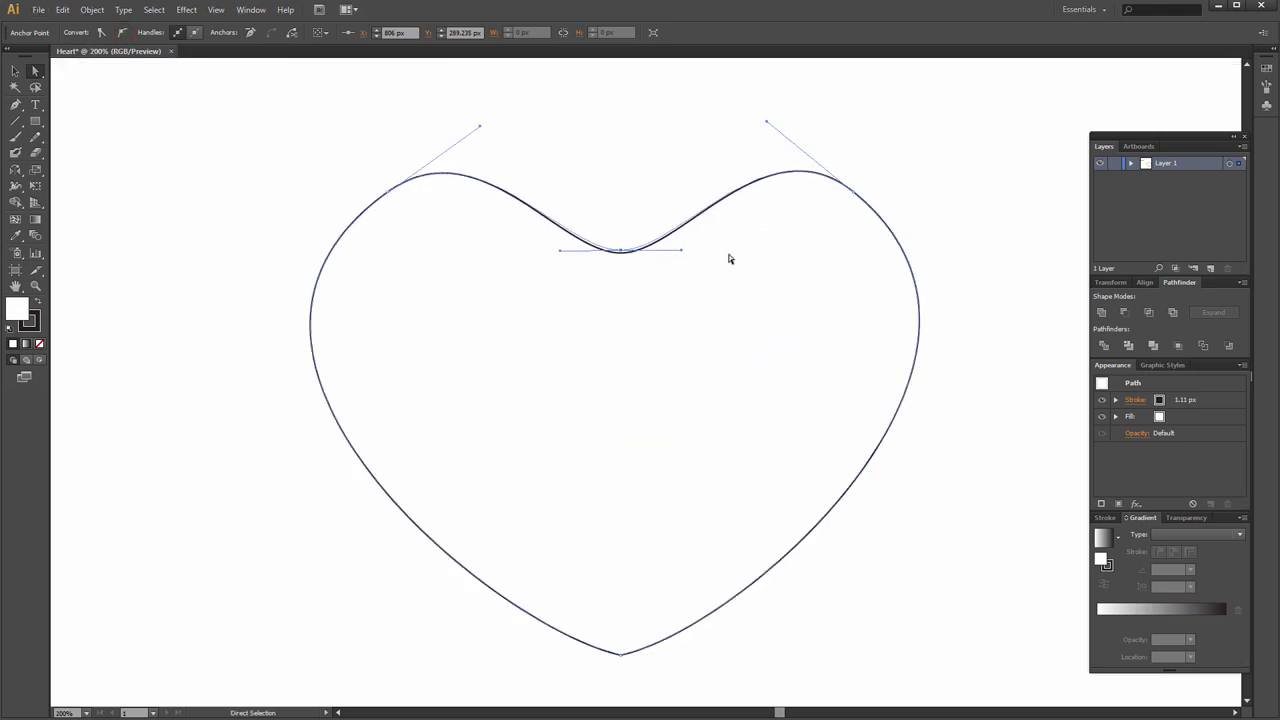
key(Up)
key(Up)
key(Up)
key(Up)
key(Up)
key(Up)
key(Up)
key(Up)
key(Up)
key(Up)
key(Up)
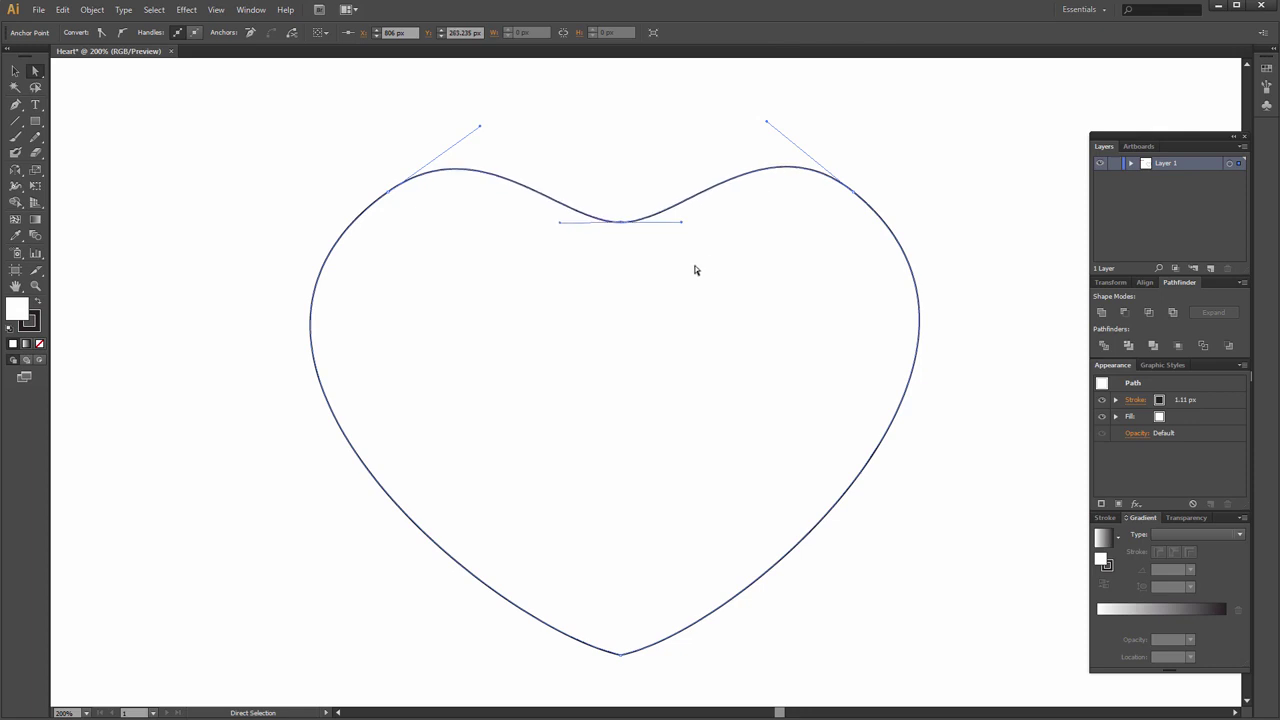
alt+scroll(570, 313, down, 2)
click(776, 278)
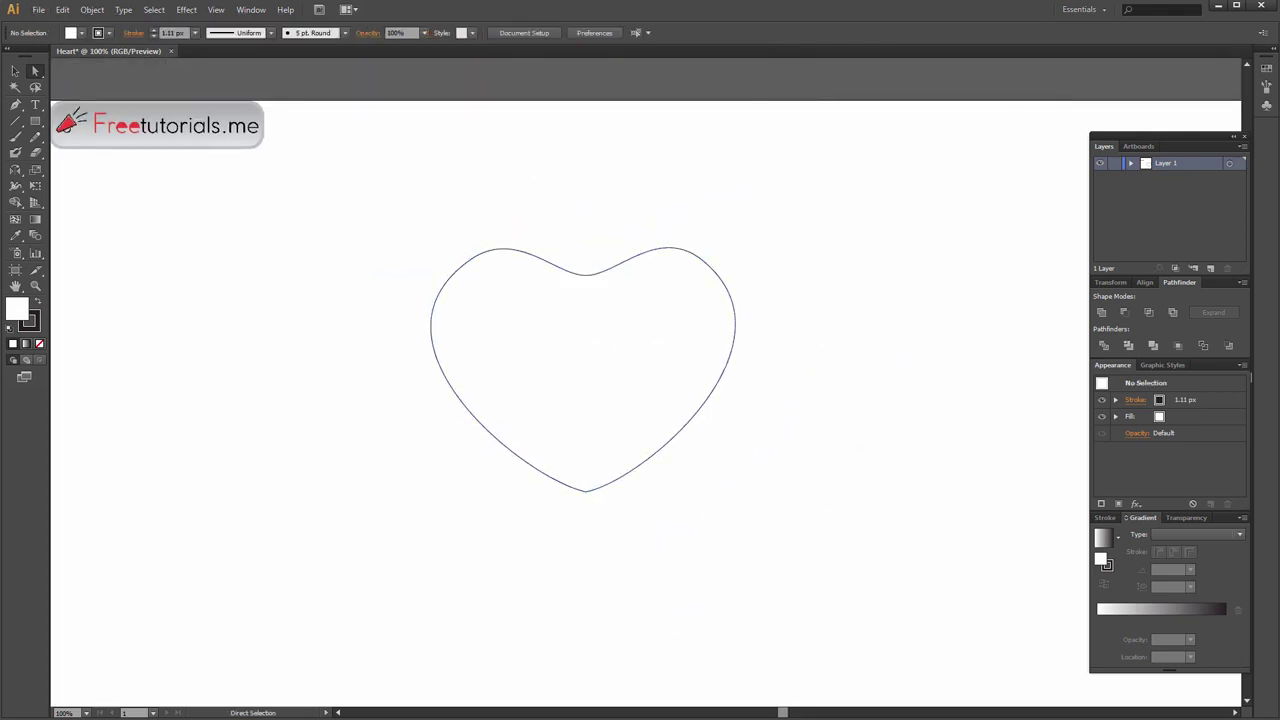
key(v)
scroll(992, 565, up, 2)
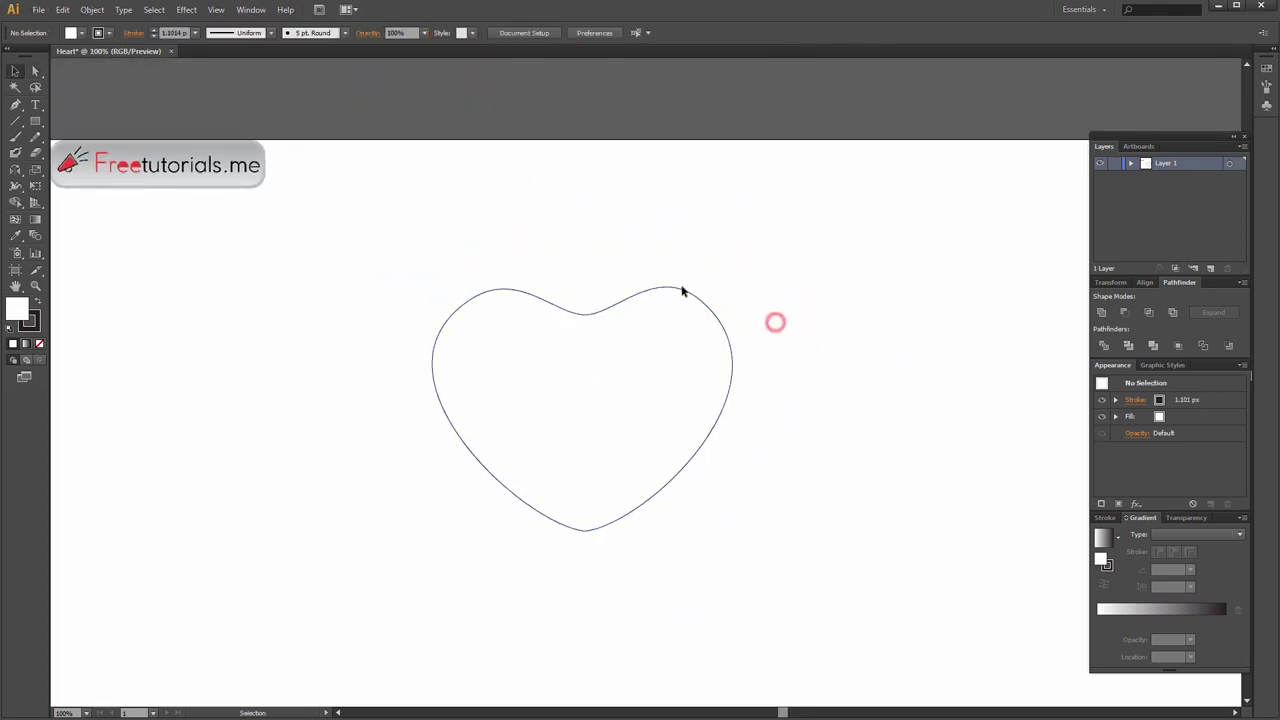
Pen-draw a narrow hooked highlight curve inside the upper-left lobe, then fine-tune its inner curve and lower point.
key(p)
alt+scroll(580, 310, up, 2)
click(579, 337)
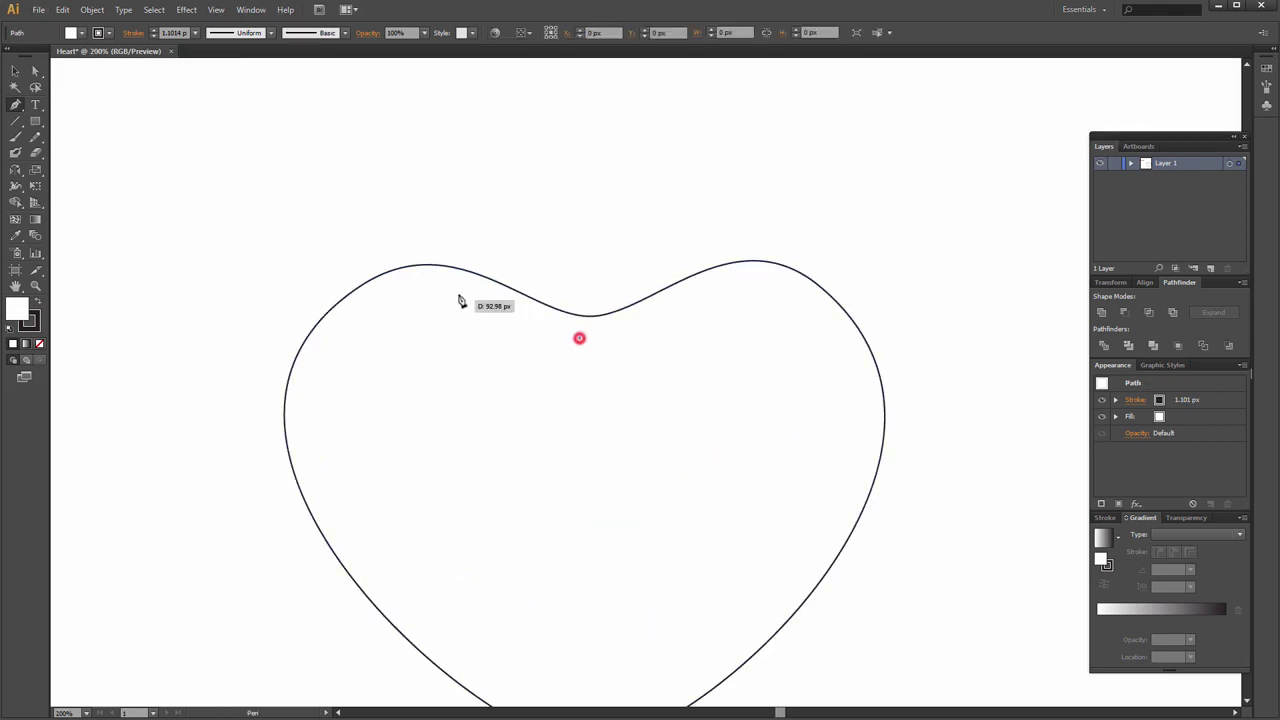
drag(435, 281, 407, 289)
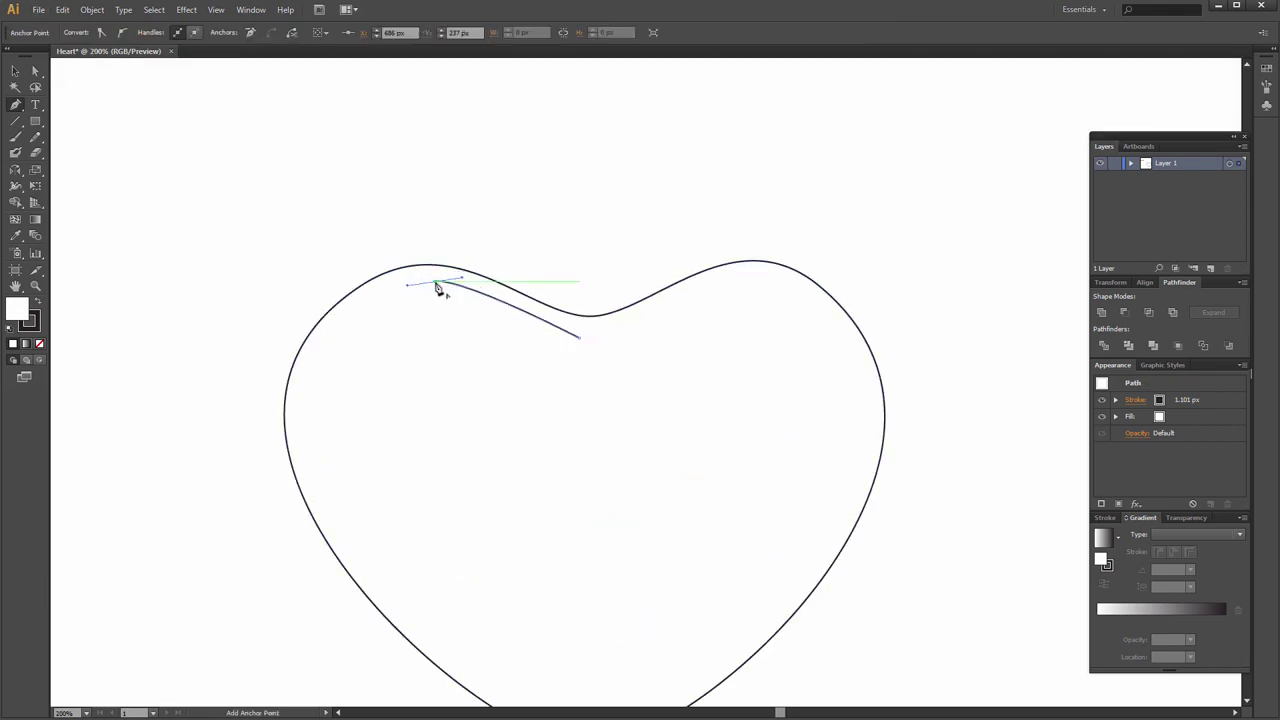
click(435, 282)
drag(580, 368, 809, 451)
click(580, 368)
key(a)
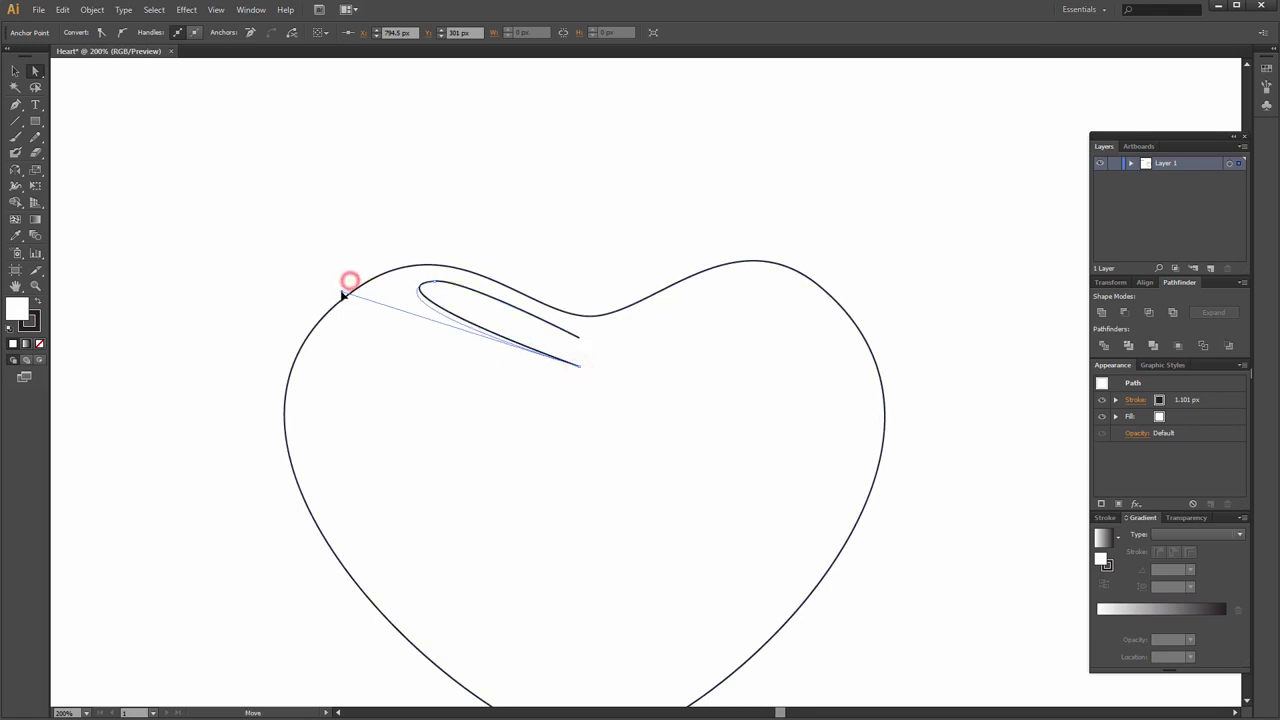
drag(349, 283, 326, 290)
drag(580, 366, 580, 361)
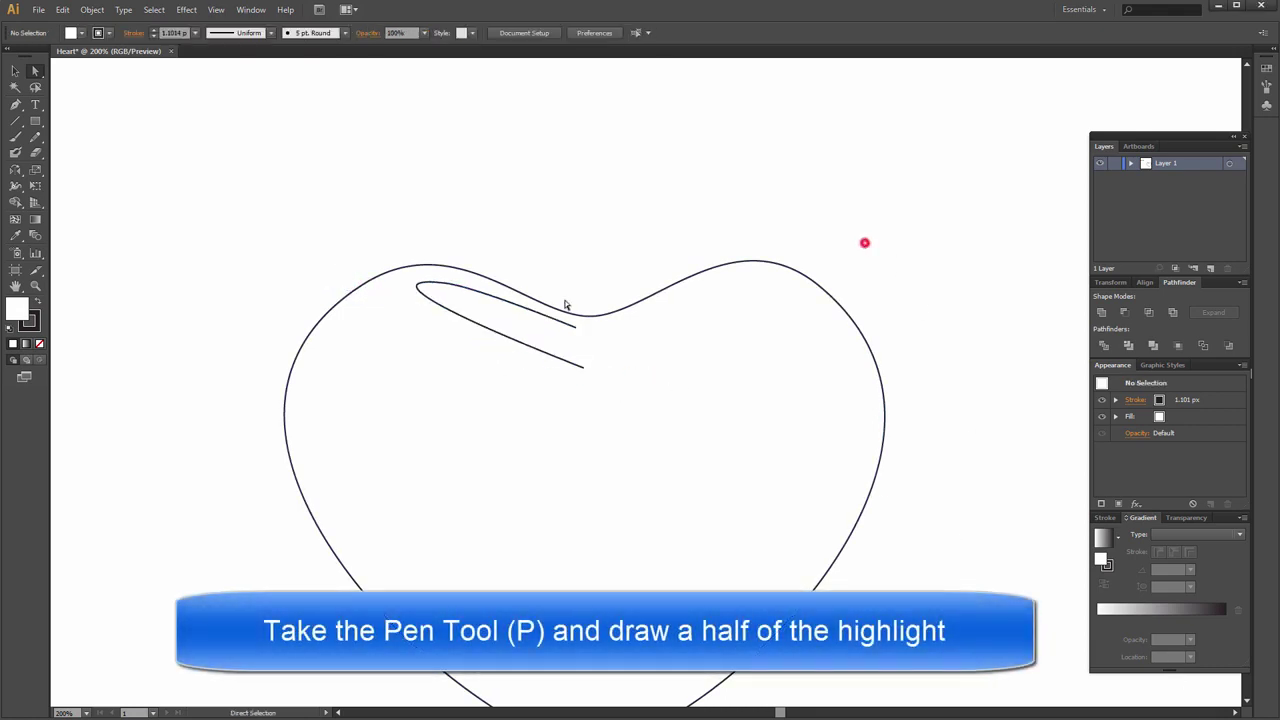
Reflect a copy of the highlight half into the heart's right lobe with the Reflect tool.
click(549, 316)
key(r)
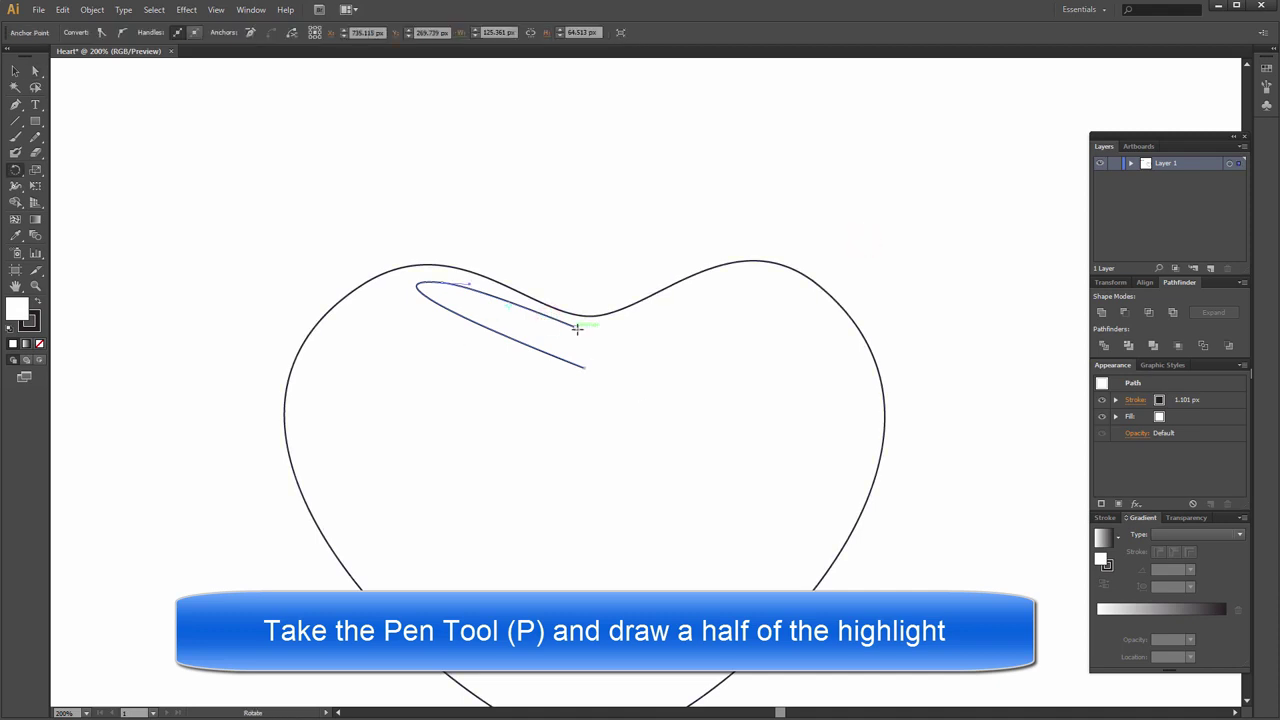
click(577, 328)
drag(15, 170, 65, 195)
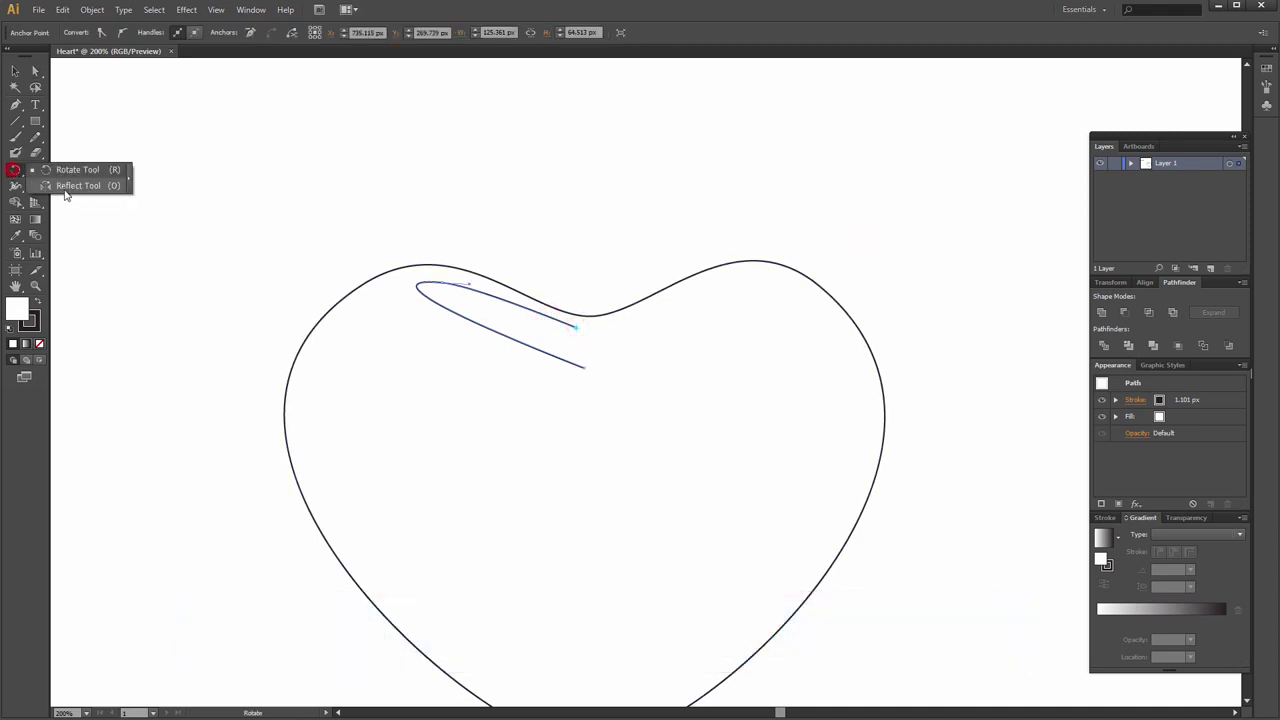
click(65, 192)
drag(537, 305, 565, 269)
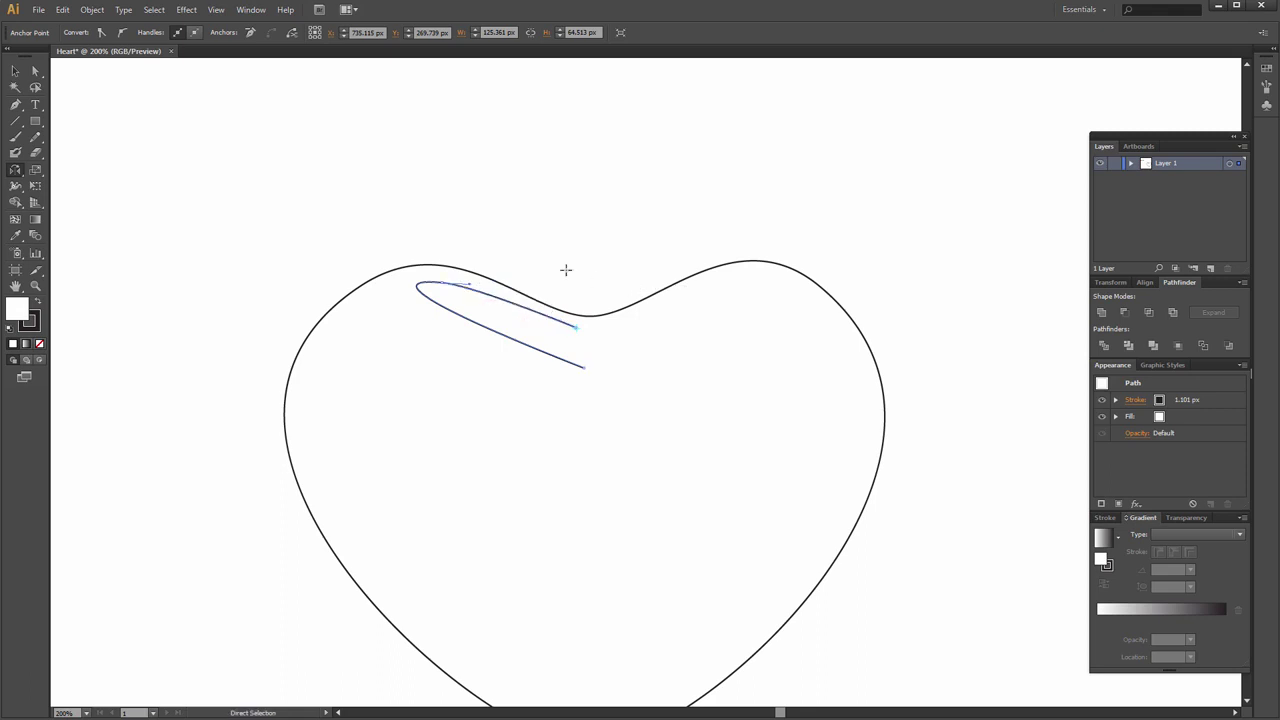
click(18, 71)
click(452, 312)
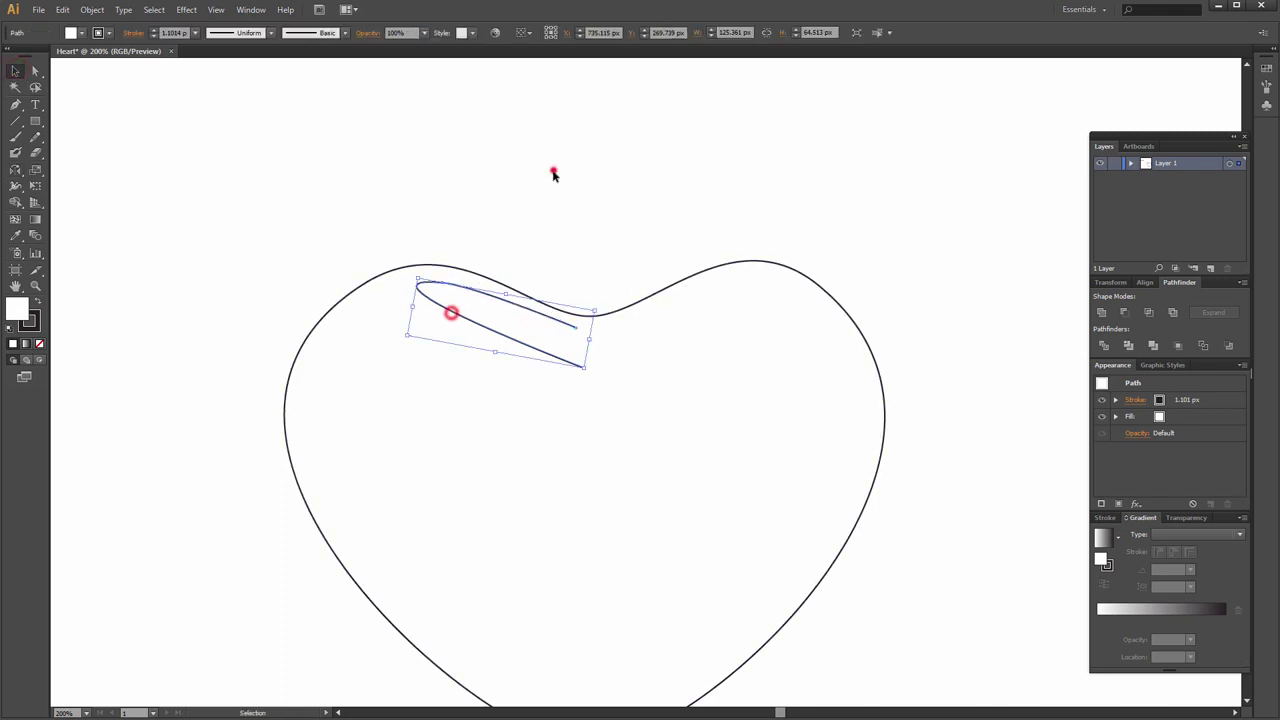
click(553, 170)
click(459, 316)
click(17, 170)
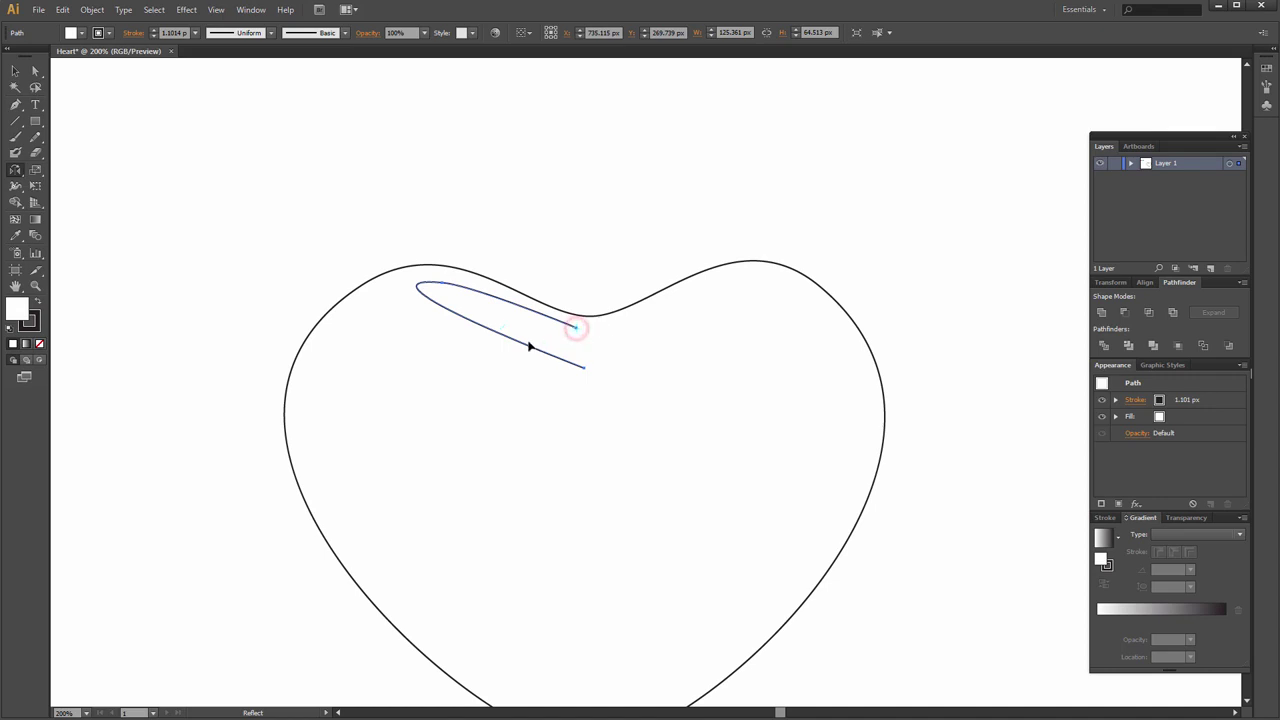
mouse_move(529, 346)
mouse_down()
mouse_move(657, 318)
mouse_move(666, 337)
mouse_up()
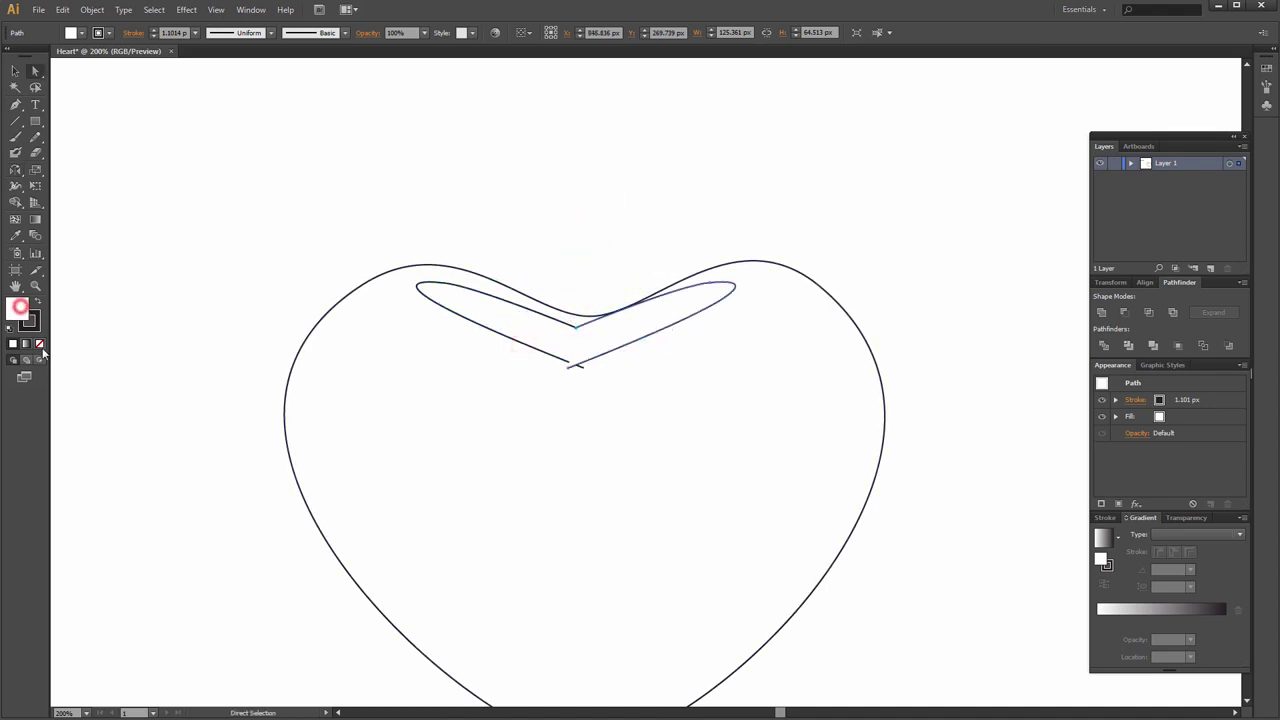
Select both highlight halves and nudge them right to centre the V.
click(490, 330)
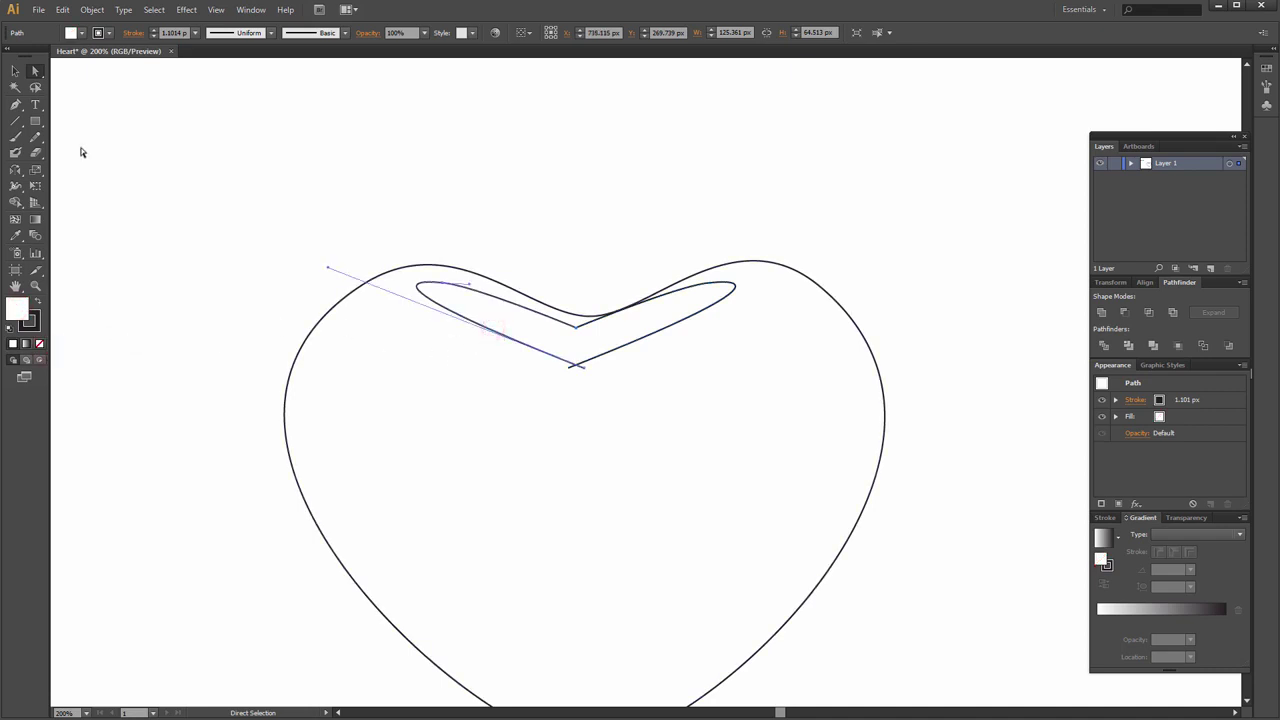
click(15, 70)
click(389, 177)
click(481, 328)
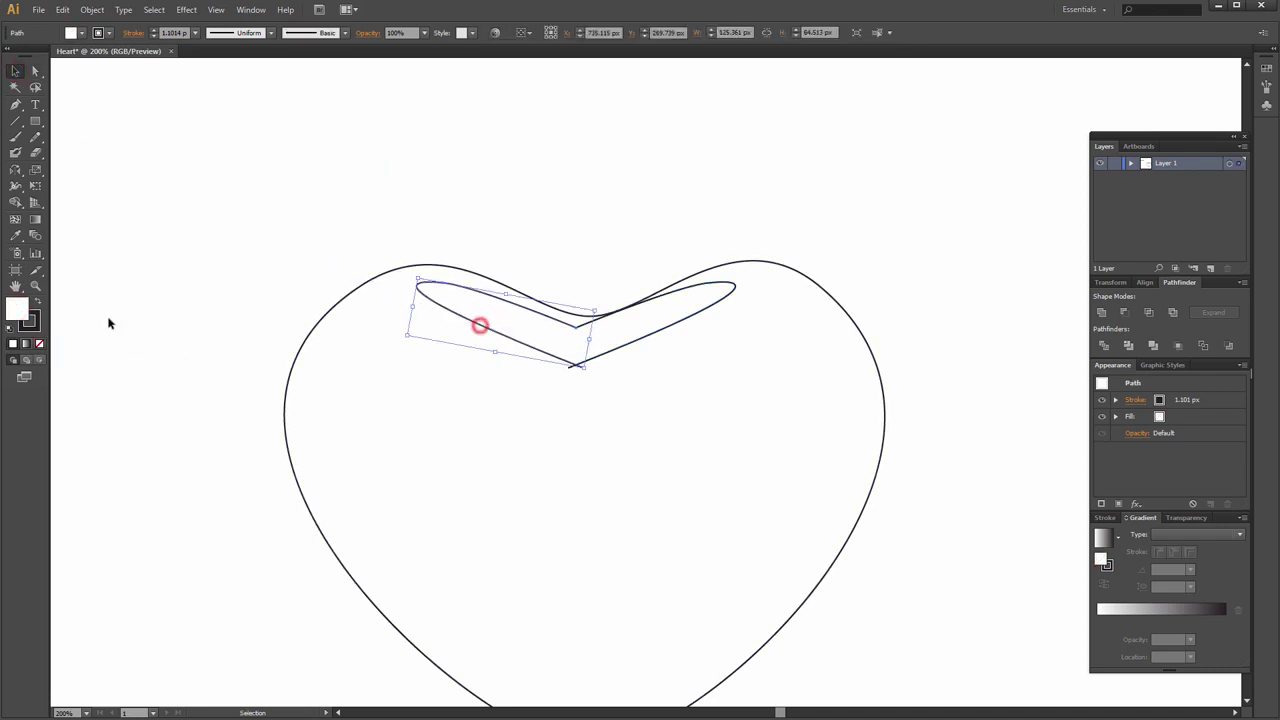
click(217, 268)
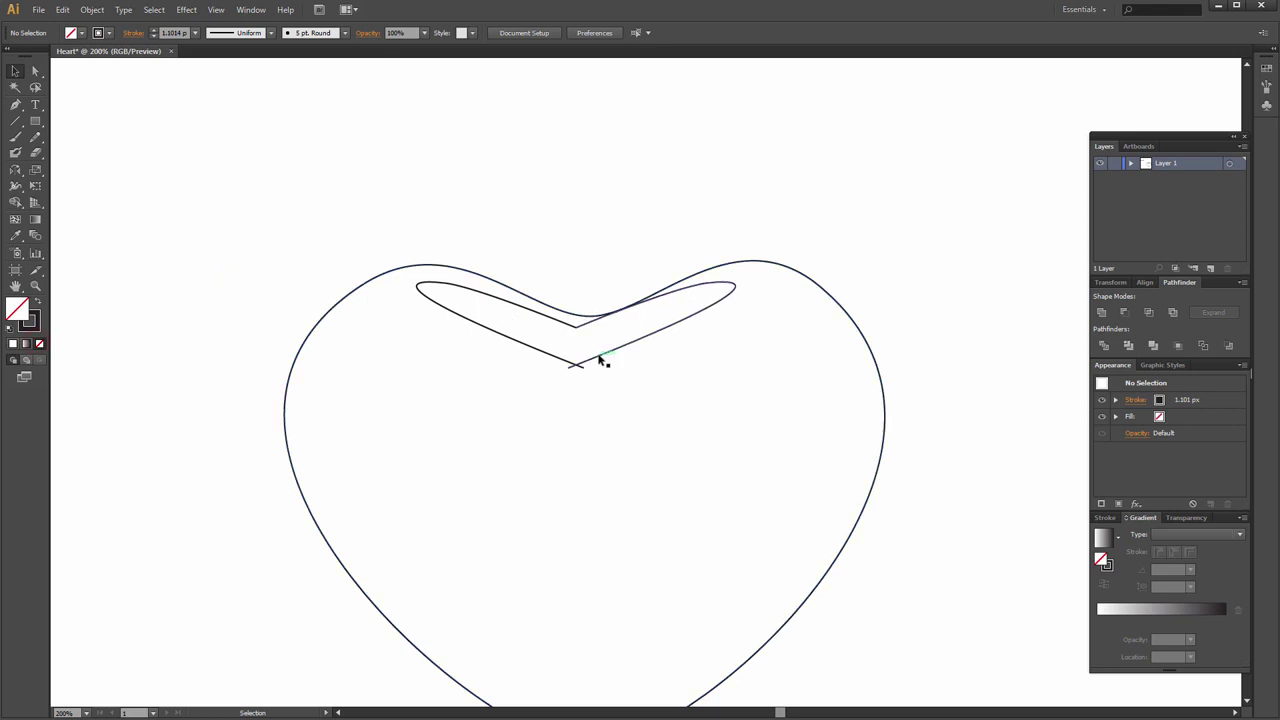
click(598, 357)
shift+click(552, 320)
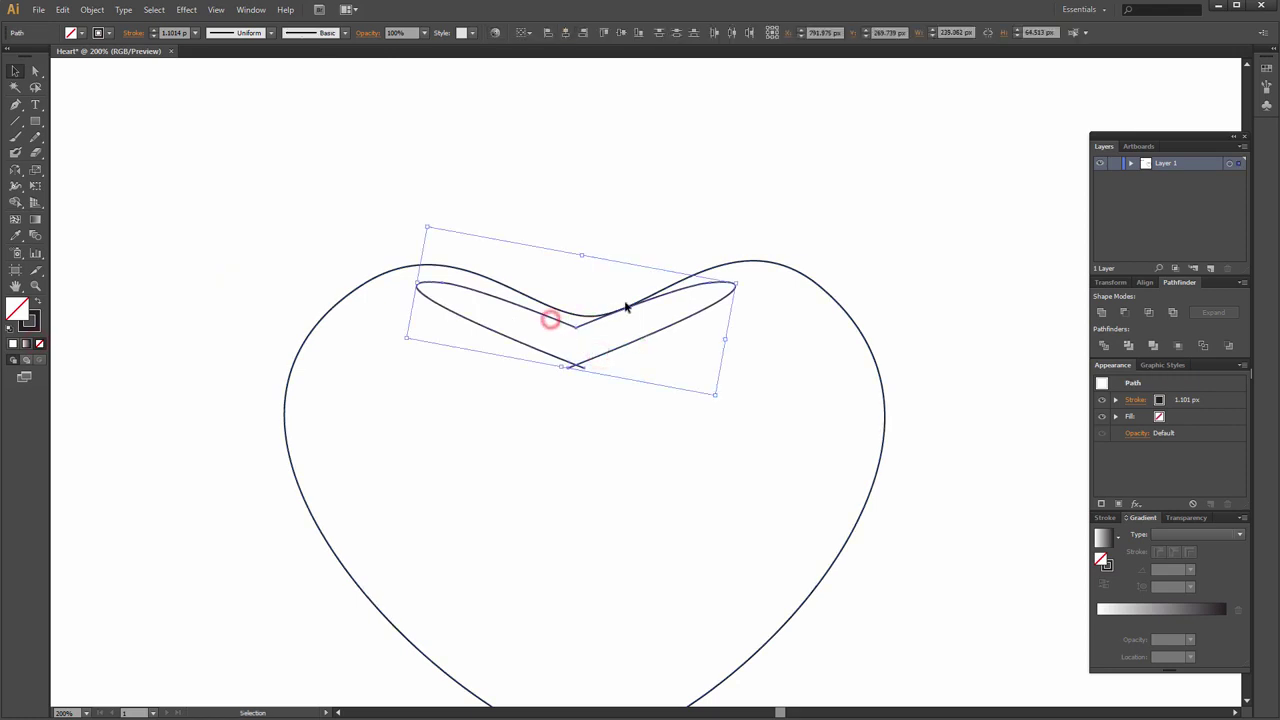
key(Right)
key(Right)
key(Right)
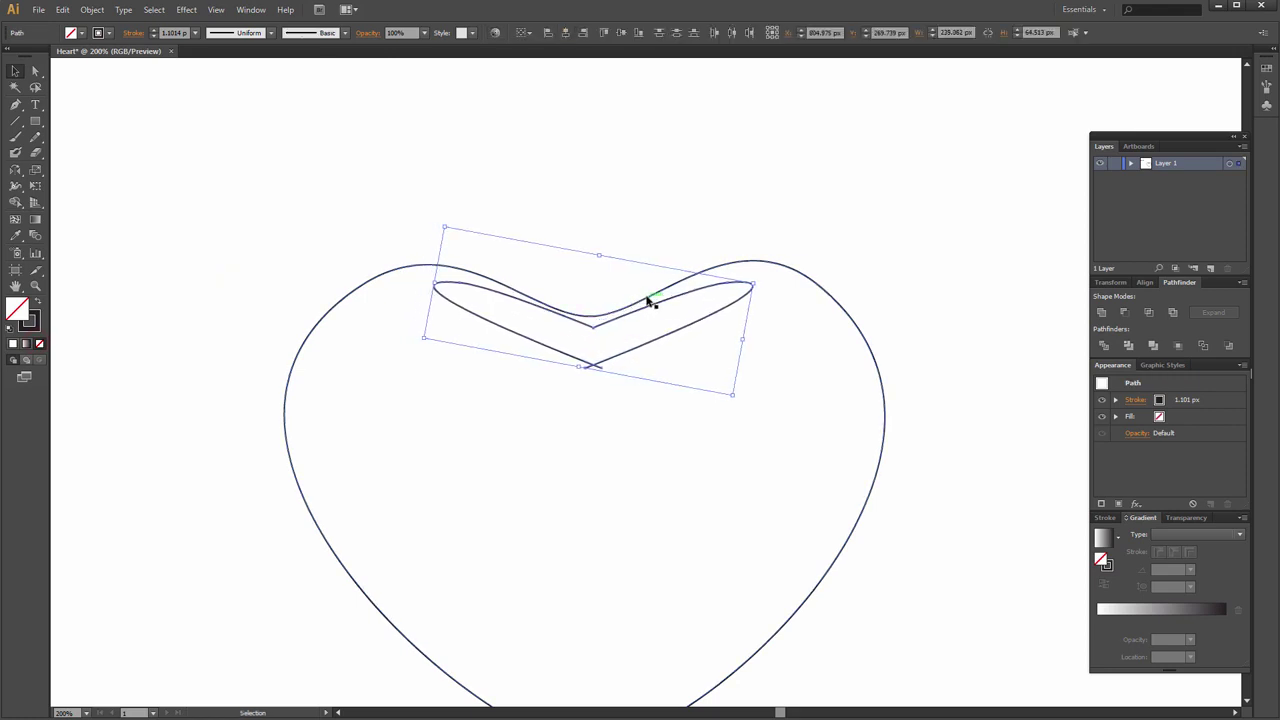
key(Right)
key(Right)
key(Right)
key(Left)
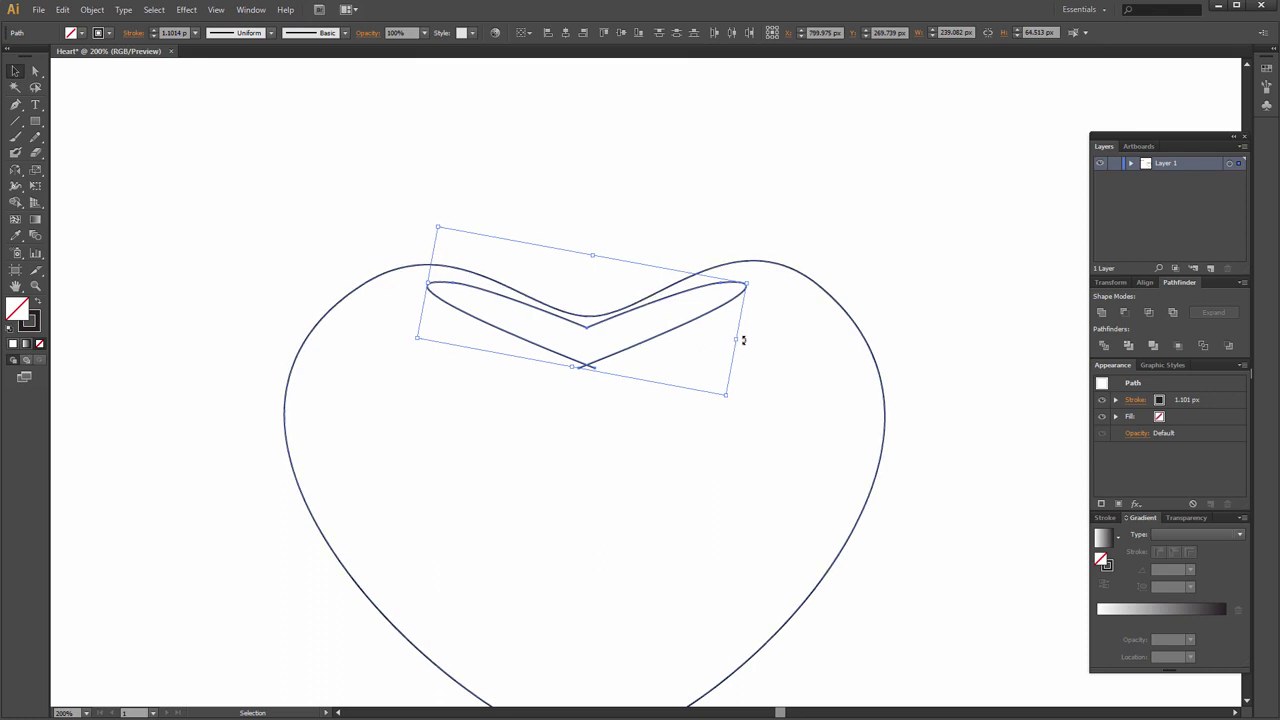
Drag the V's bottom anchor right so the halves meet in a clean point.
scroll(600, 371, up, 1)
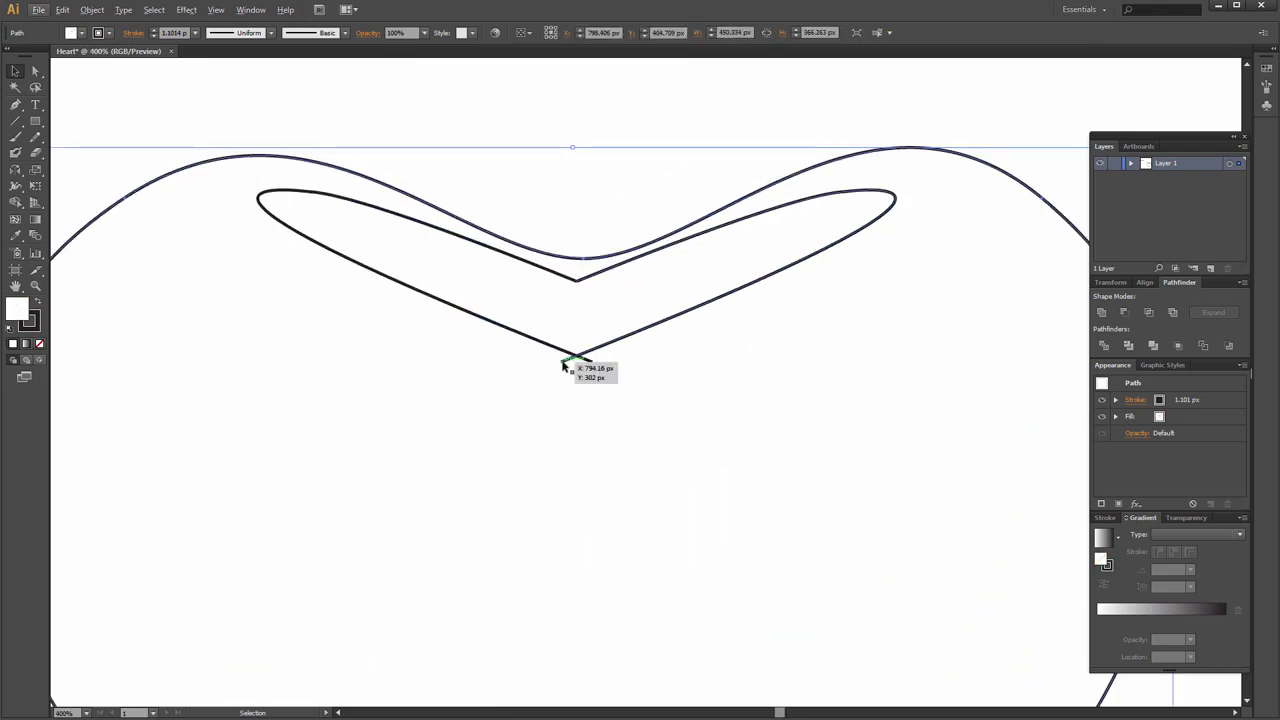
click(562, 362)
key(a)
click(562, 362)
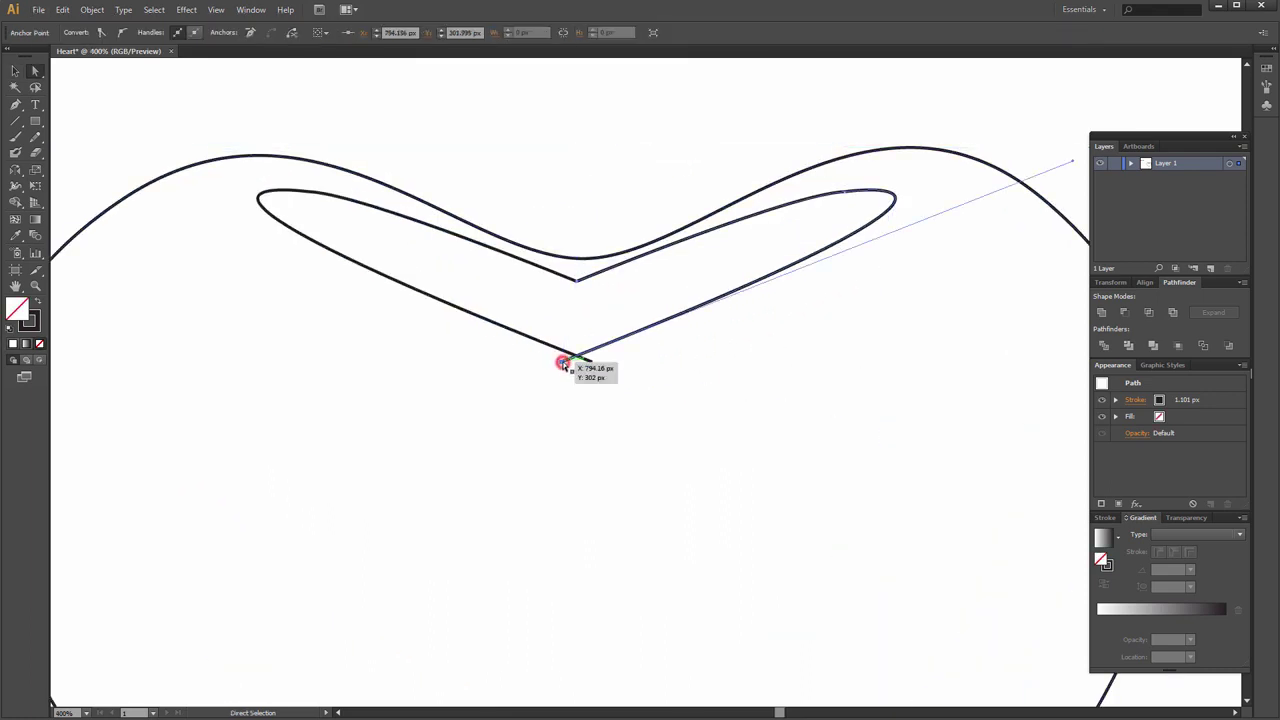
drag(562, 365, 592, 362)
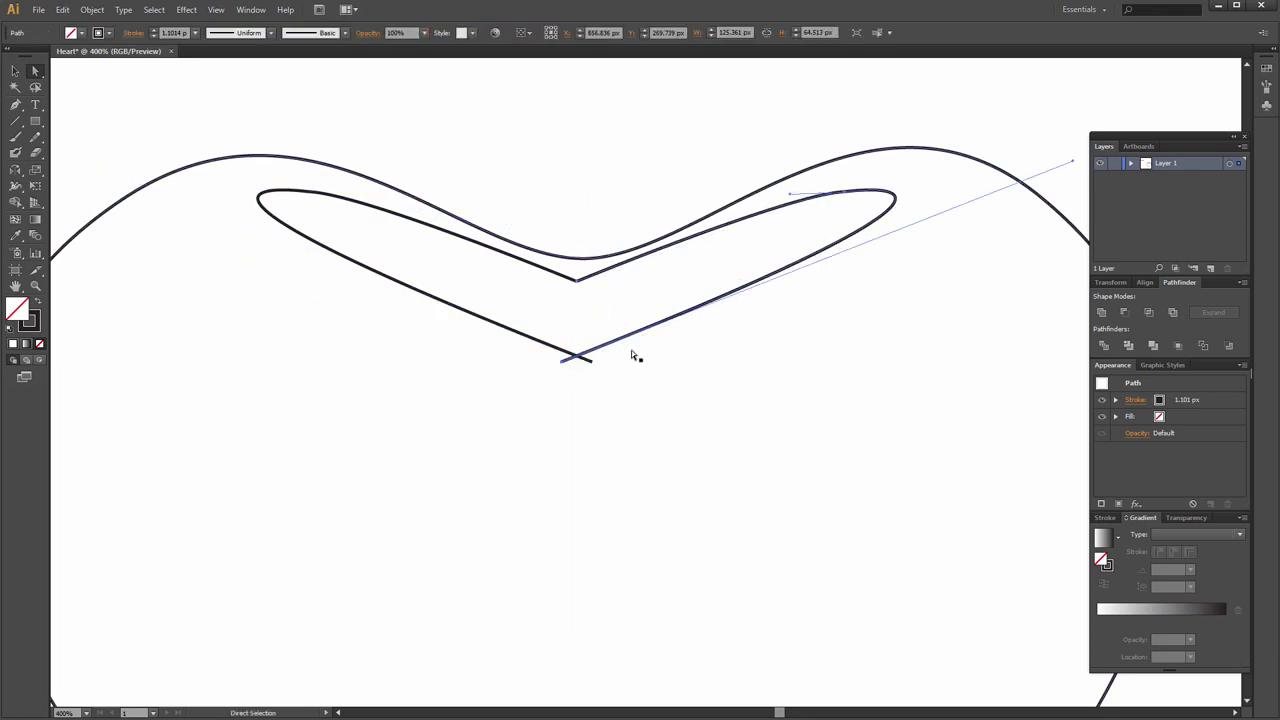
click(667, 340)
click(563, 362)
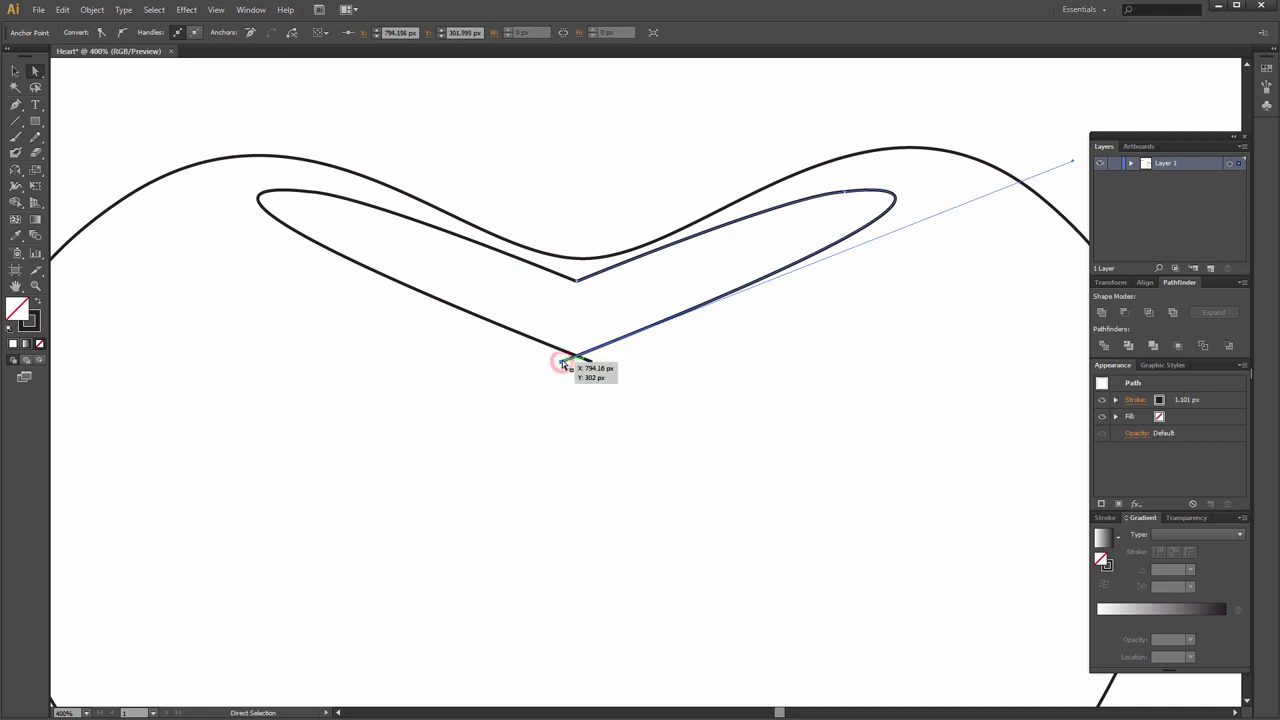
drag(563, 366, 593, 366)
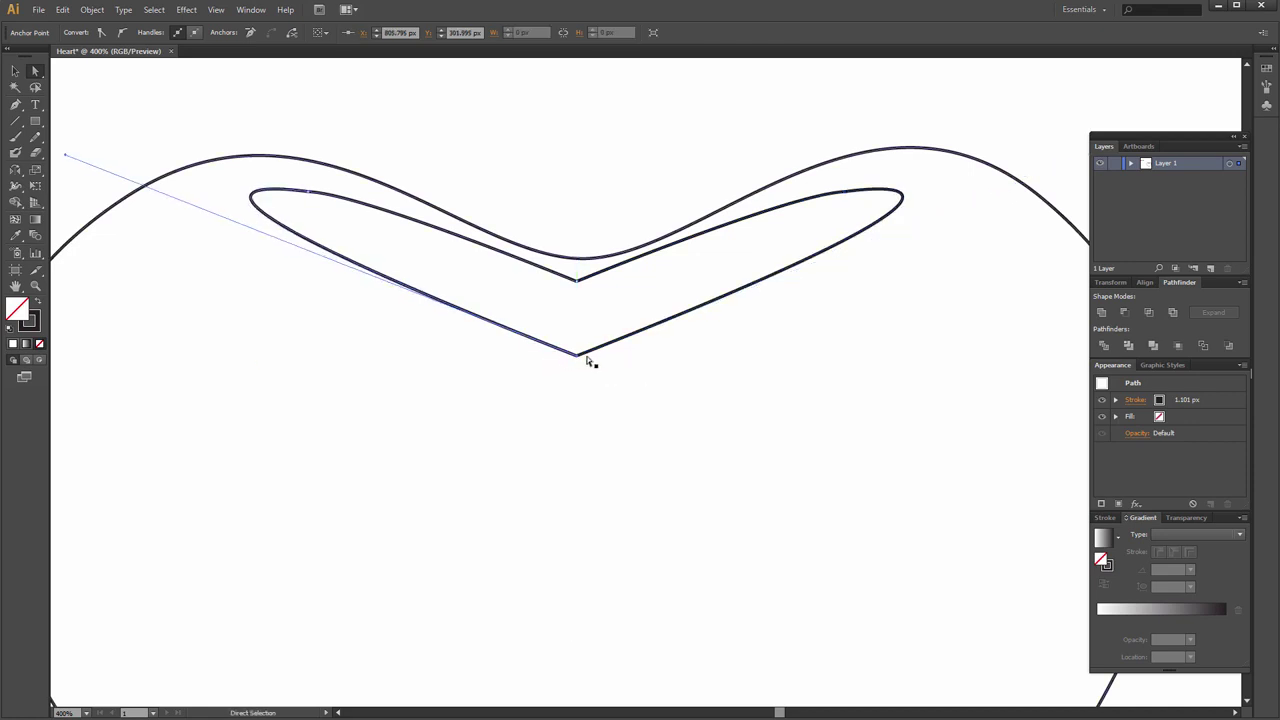
key(ctrl+minus)
click(621, 368)
click(608, 249)
key(ctrl+minus)
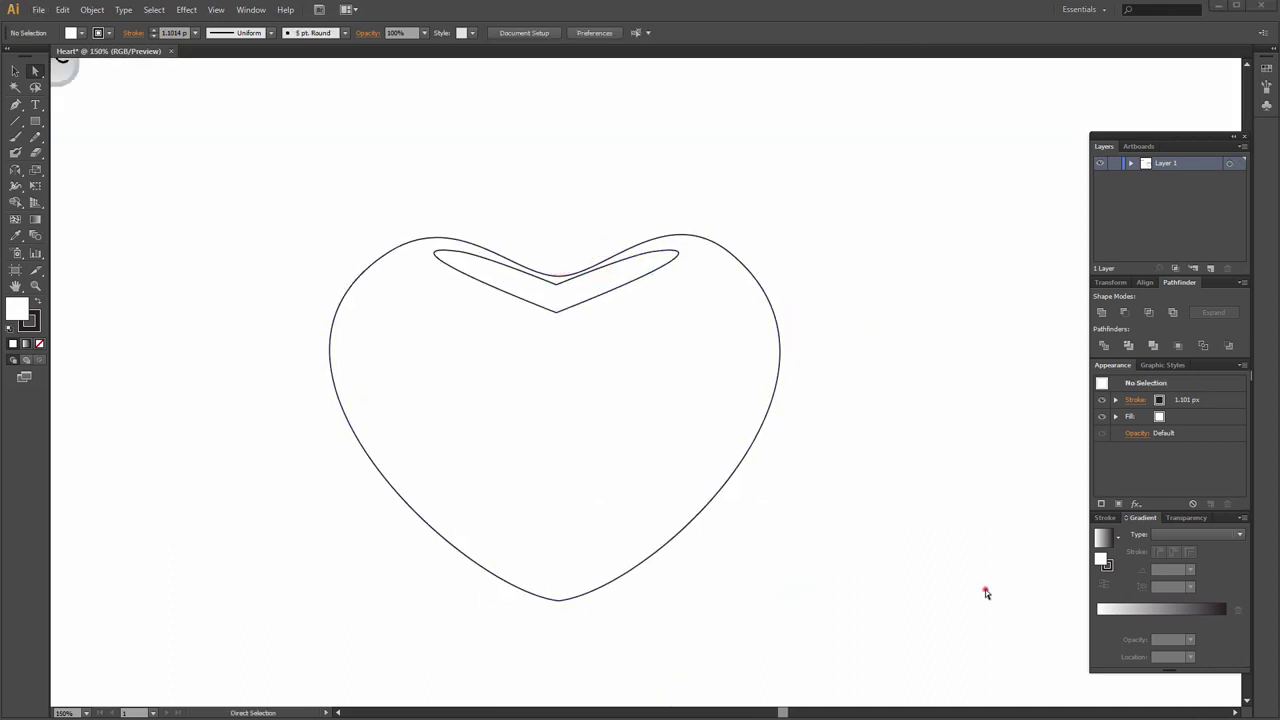
Draw a closed Pen crescent highlight down the heart's left edge.
click(389, 273)
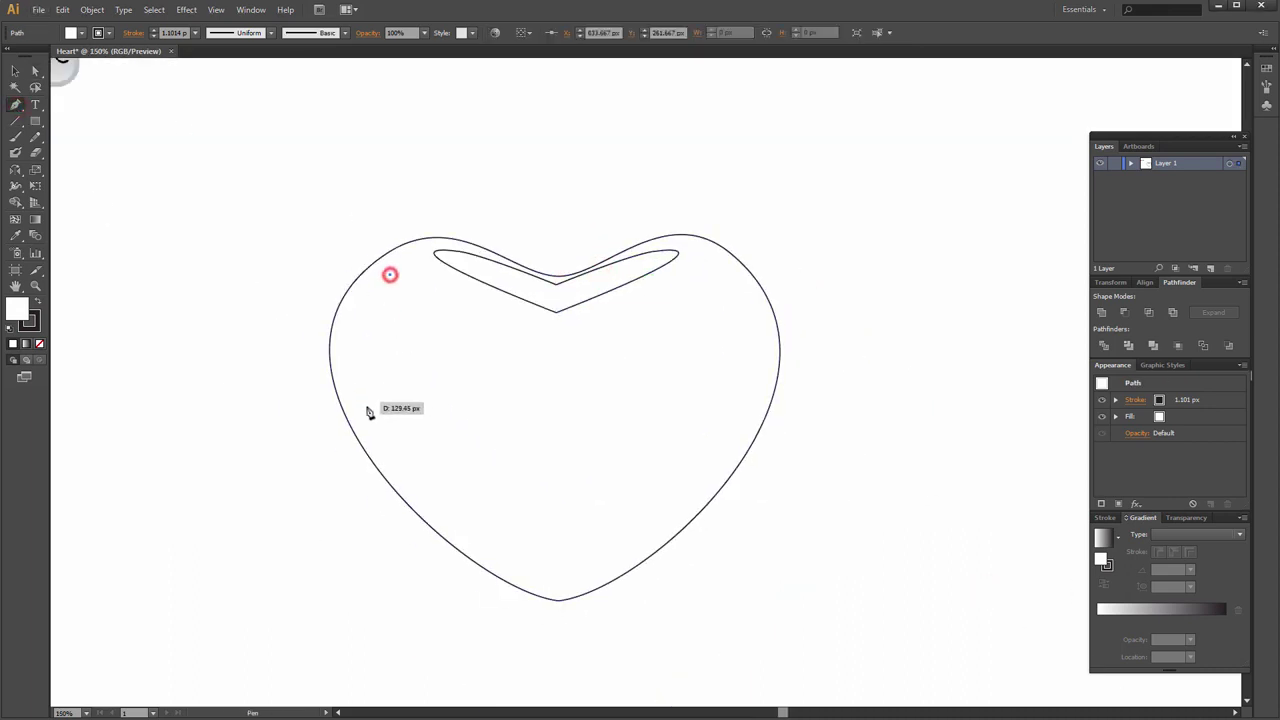
mouse_move(444, 518)
mouse_down()
mouse_move(592, 610)
mouse_move(612, 686)
mouse_up()
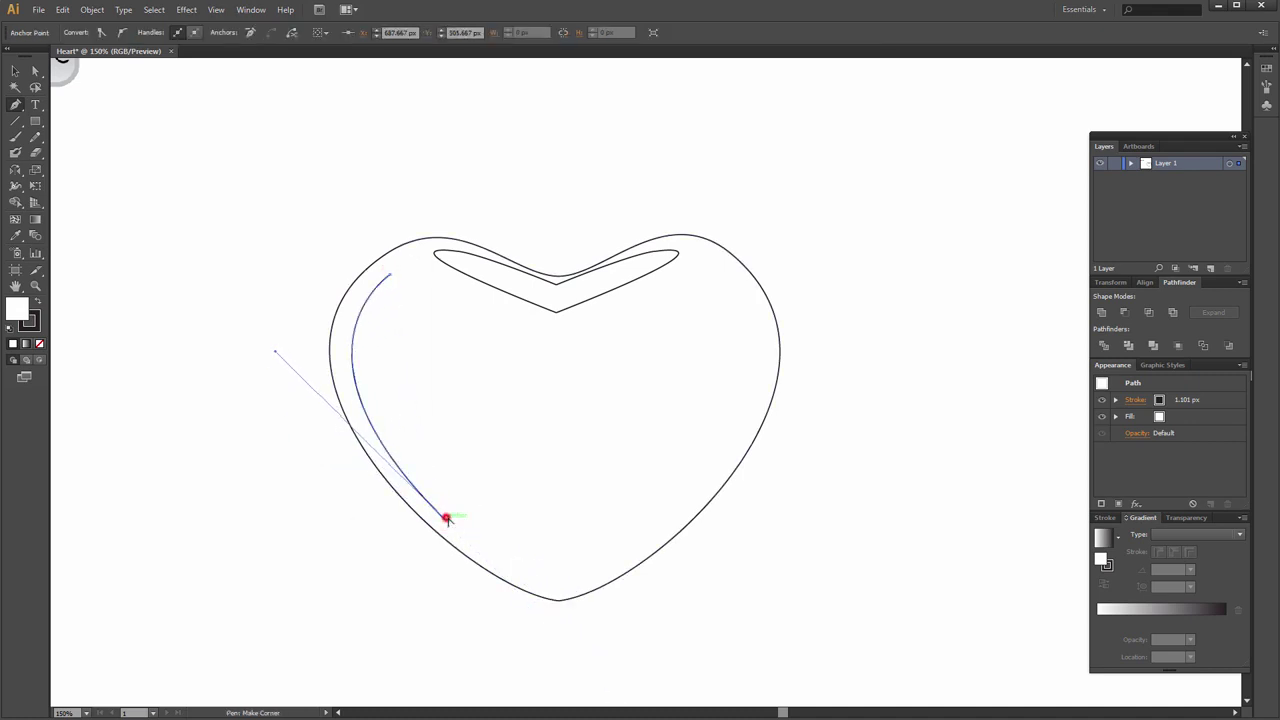
drag(474, 502, 379, 385)
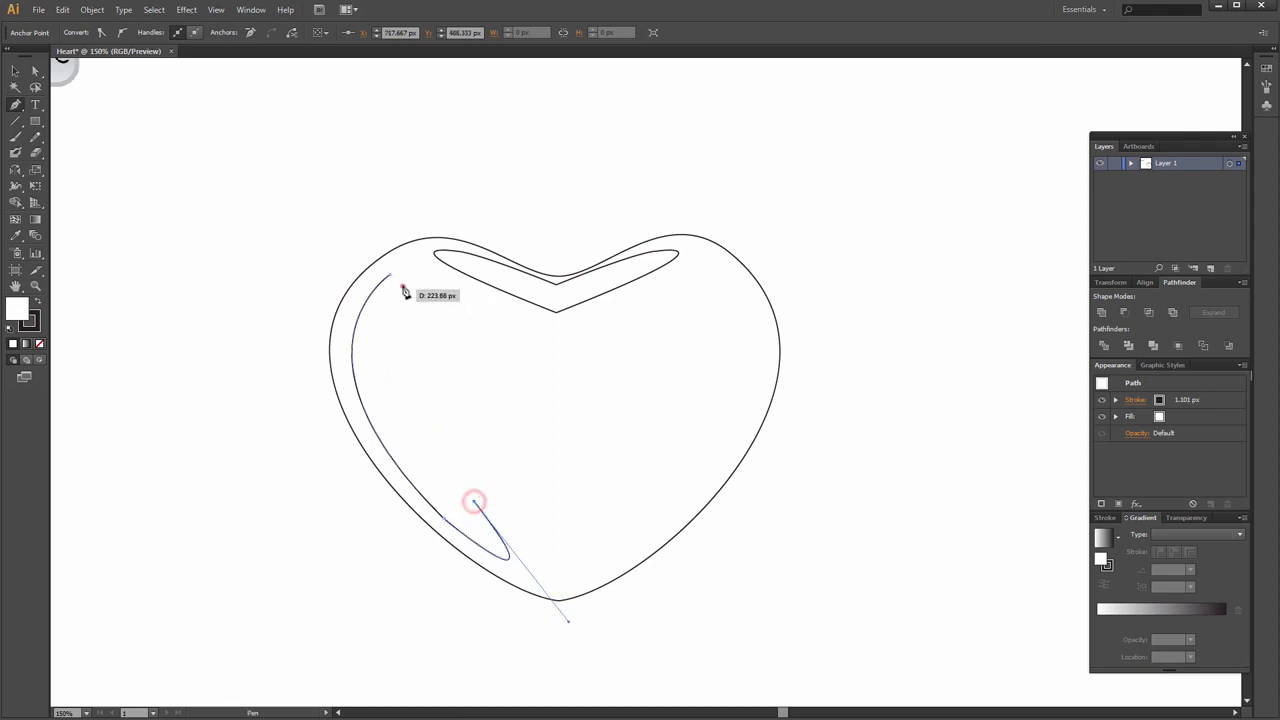
drag(402, 285, 455, 210)
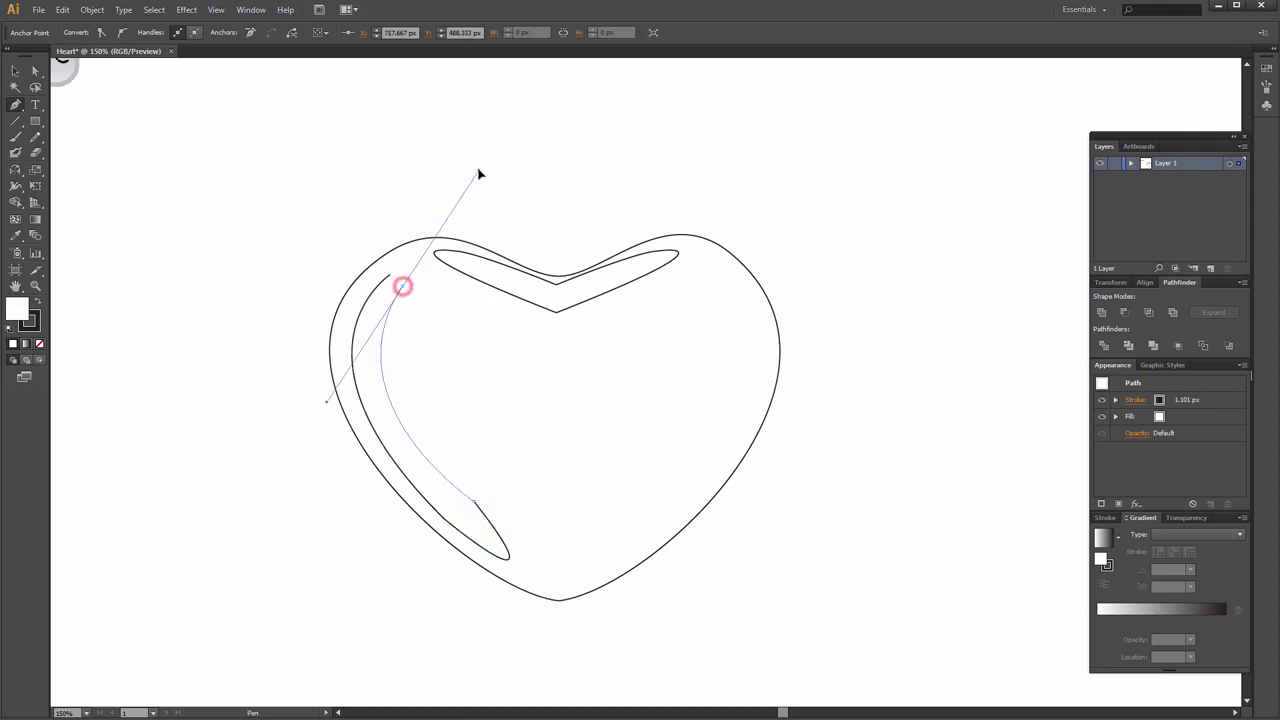
click(402, 285)
drag(392, 277, 366, 291)
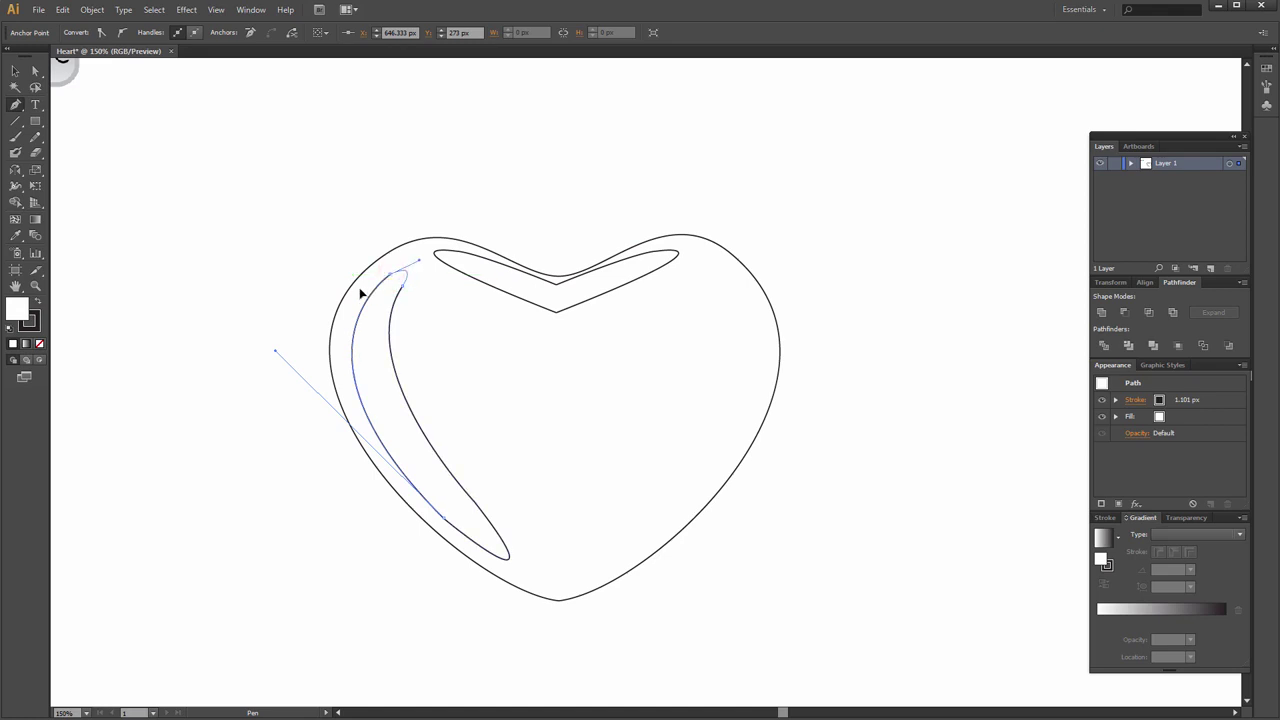
key(v)
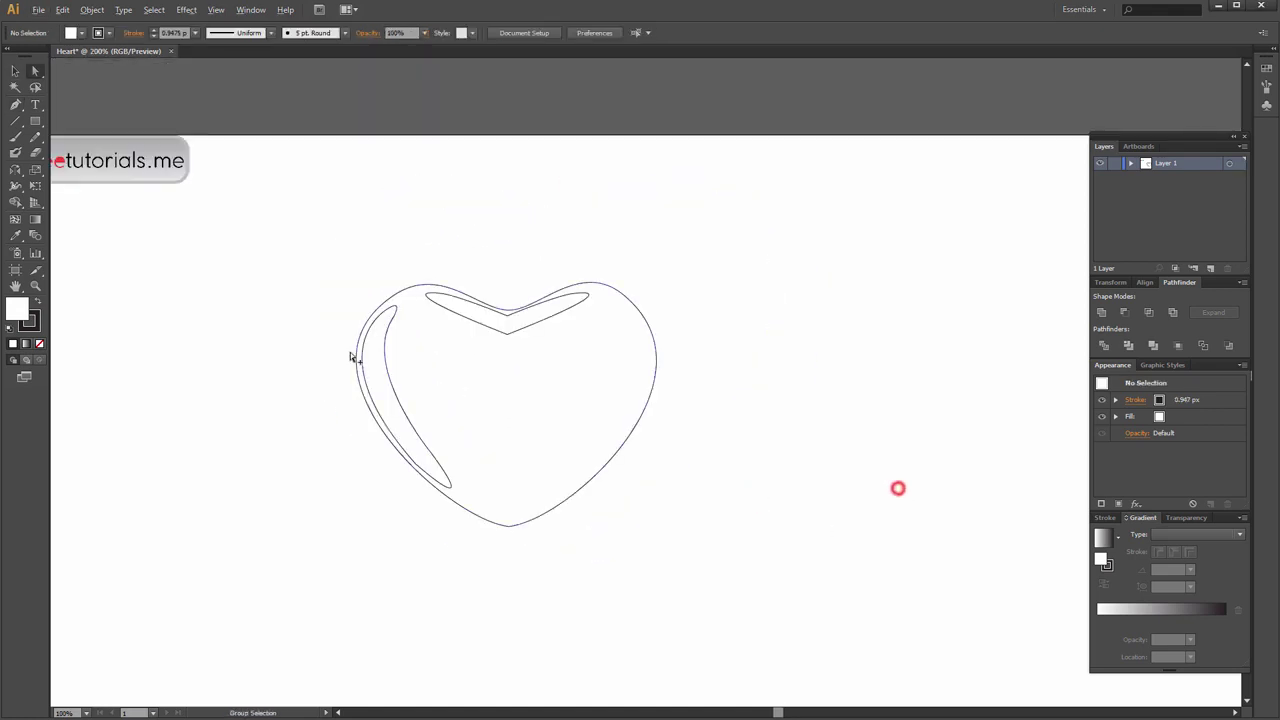
Start a thinner crescent inside it, curving down to a sharp lower tip.
scroll(357, 357, up, 1)
key(shift+c)
scroll(343, 257, down, 1)
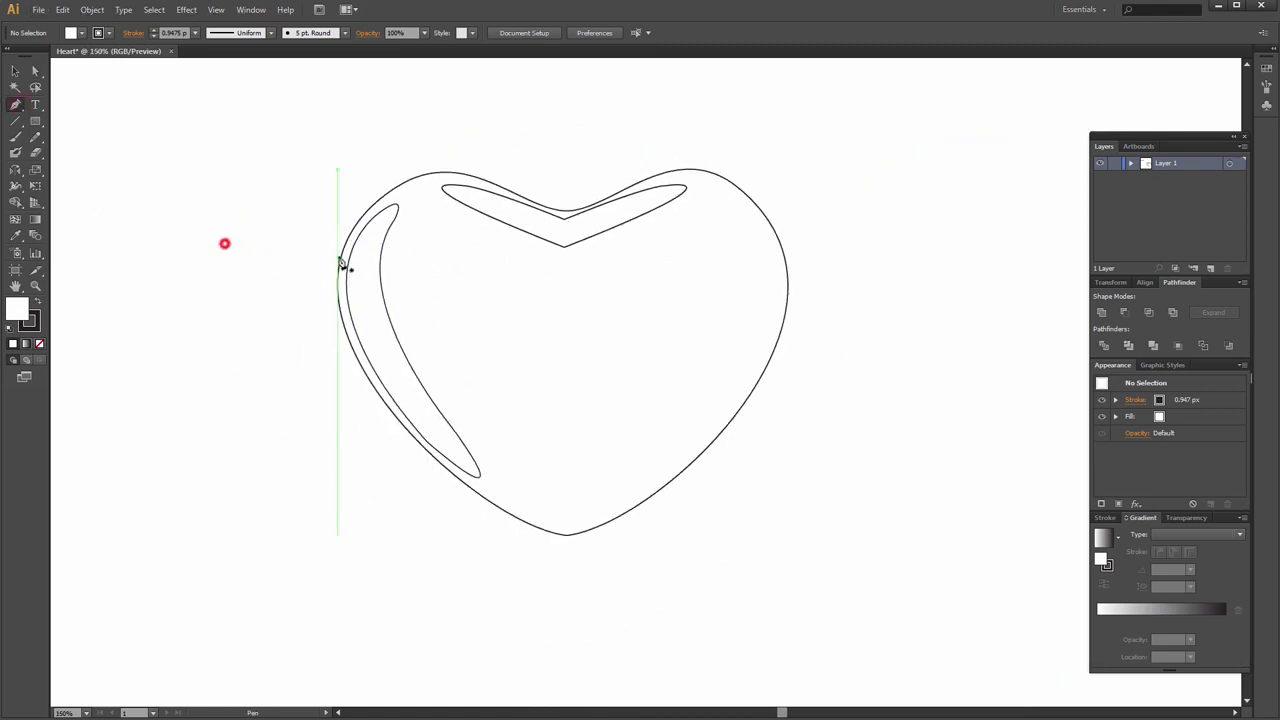
scroll(343, 257, up, 3)
drag(429, 164, 409, 369)
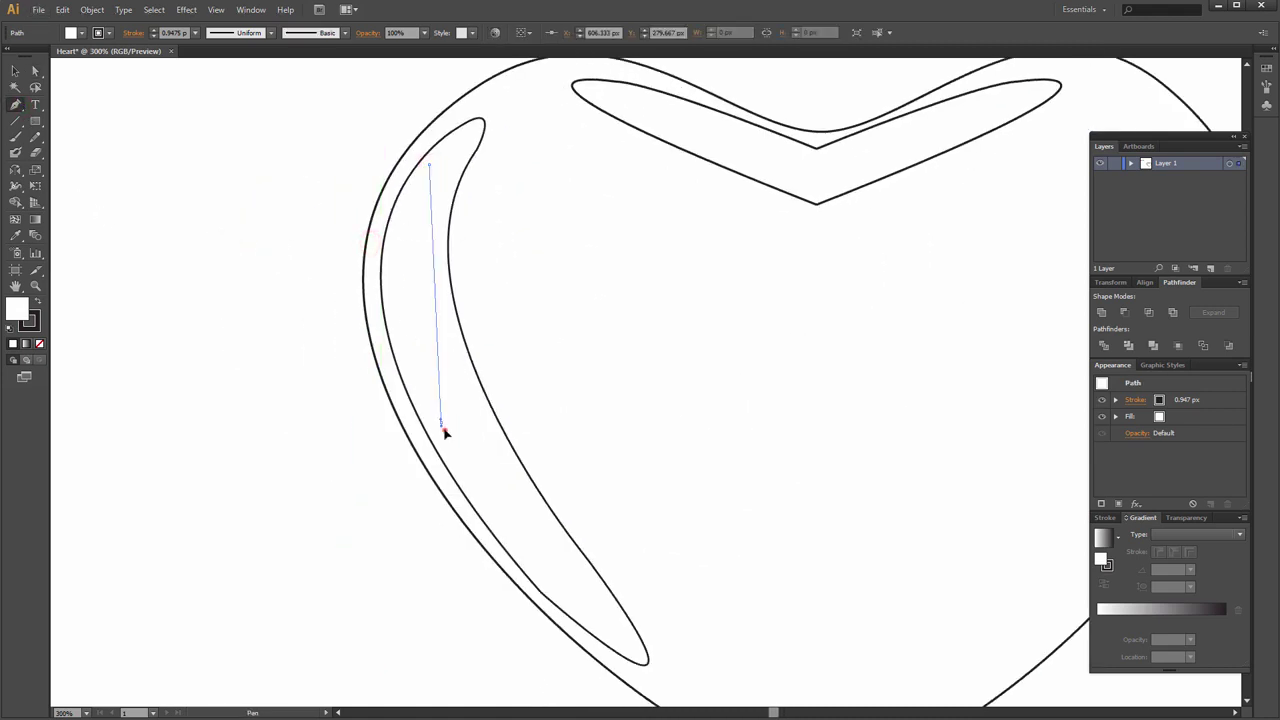
drag(443, 428, 525, 549)
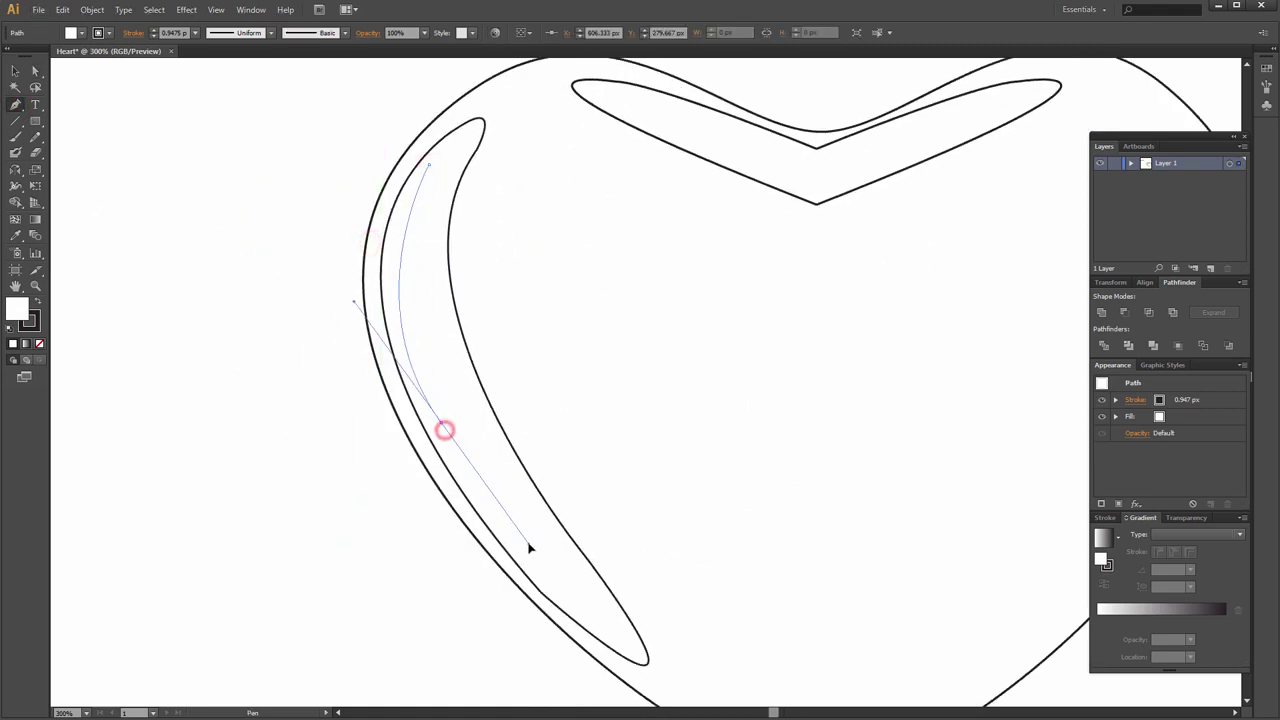
drag(451, 382, 483, 470)
alt+click(452, 385)
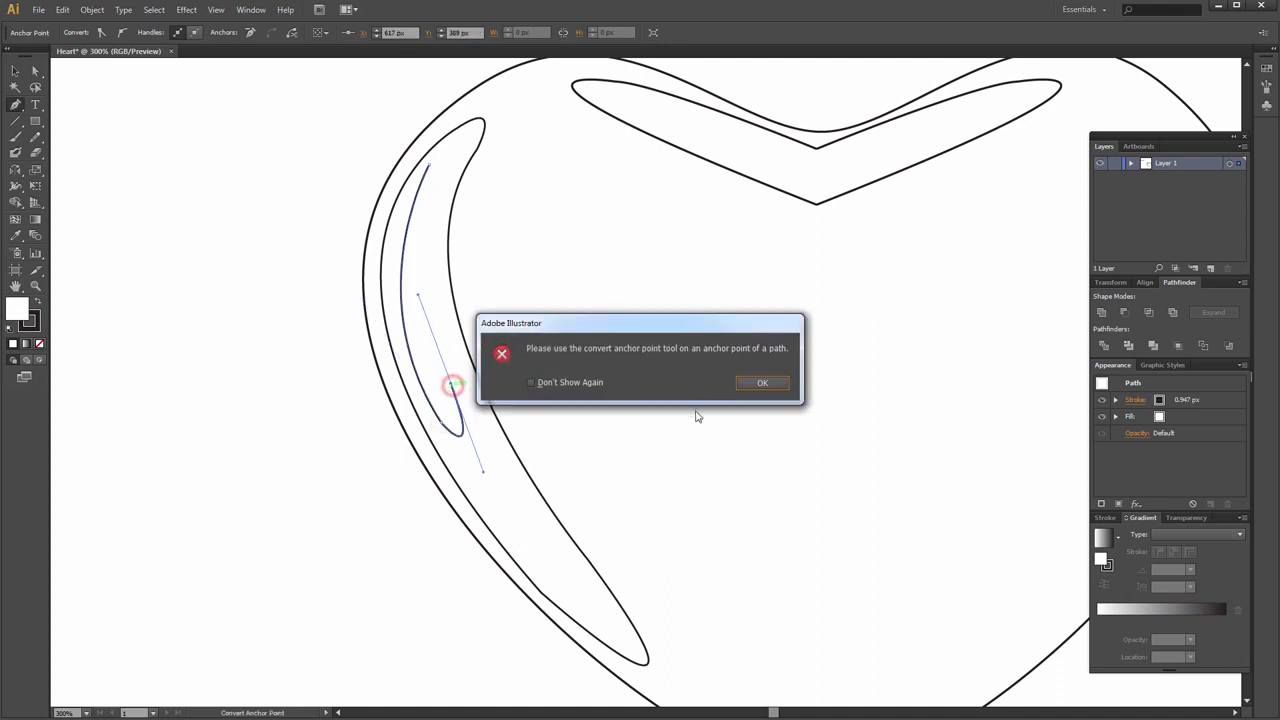
Dismiss the error message, close the inner crescent at its top, and select it.
click(745, 384)
click(453, 386)
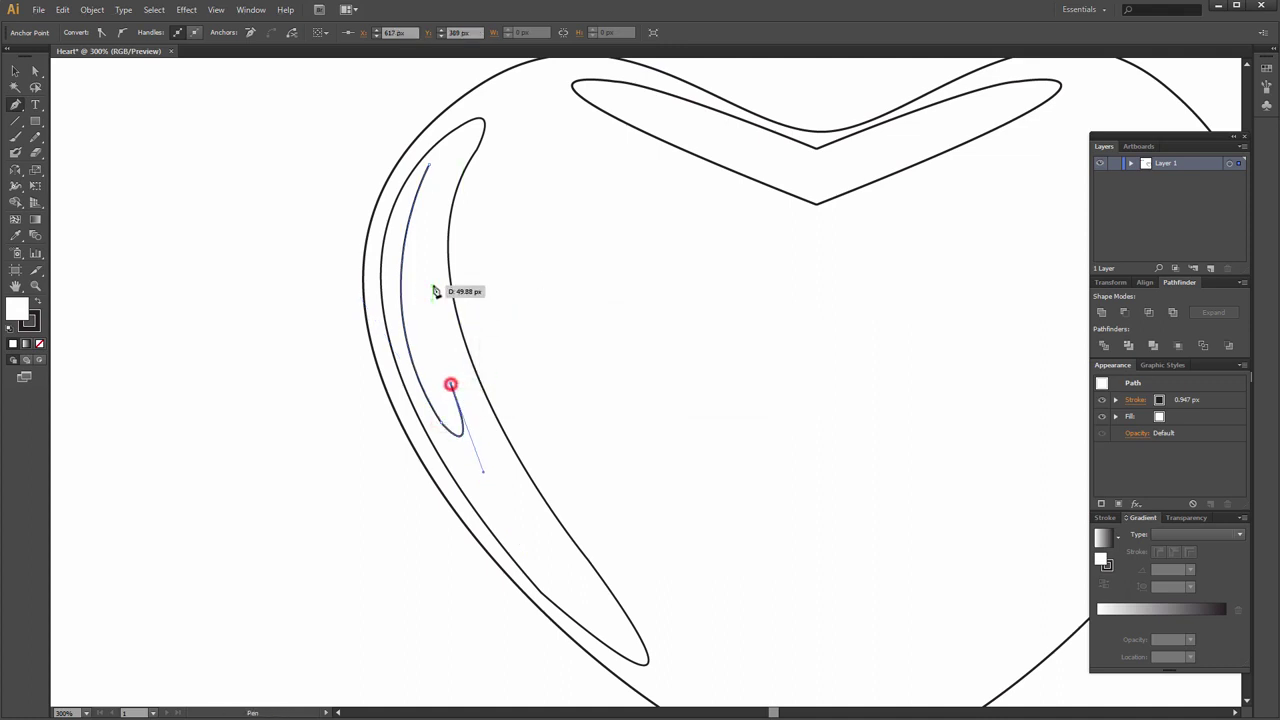
drag(443, 183, 490, 123)
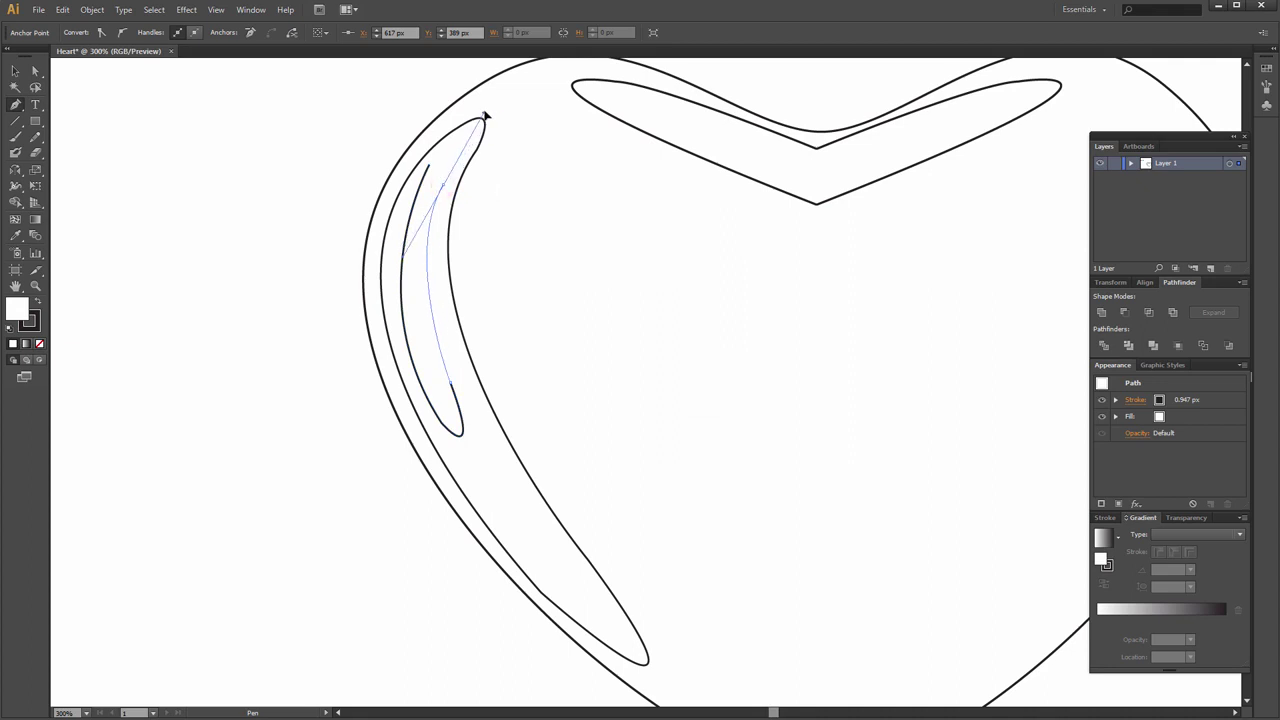
click(443, 184)
click(431, 166)
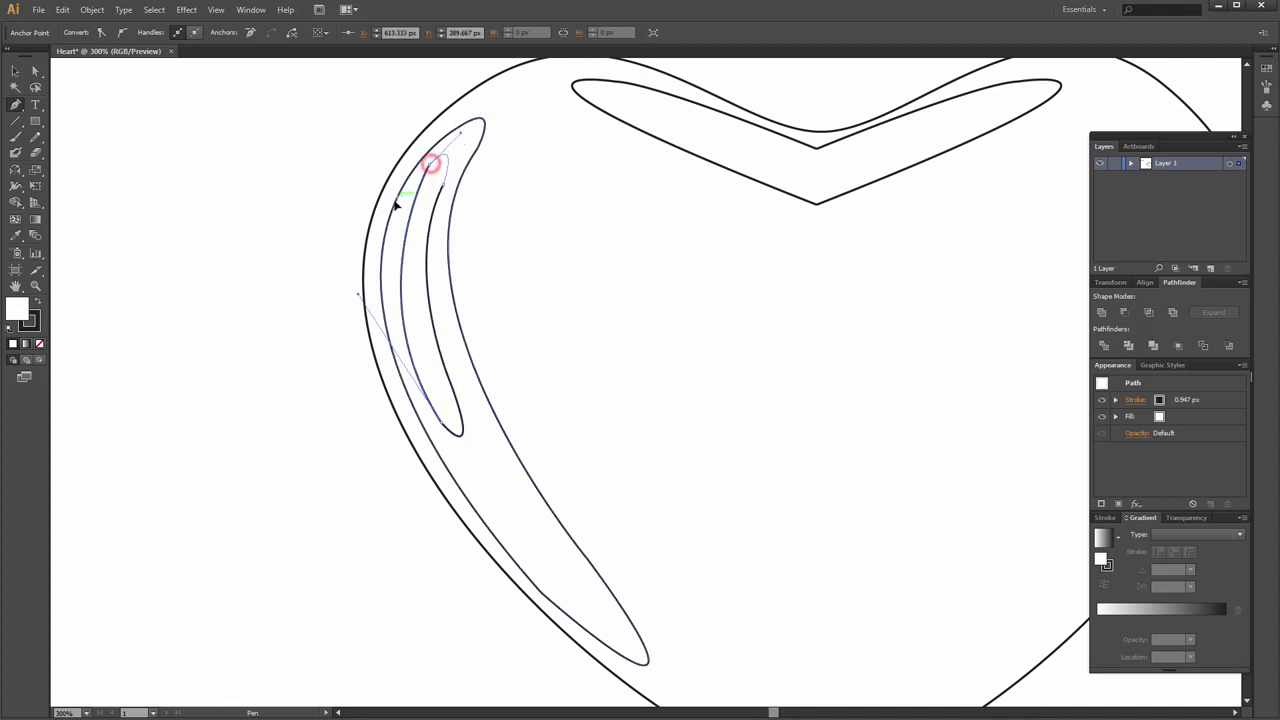
click(15, 71)
Zoom out to show the whole heart and clear the current selection.
click(89, 220)
key(ctrl+0)
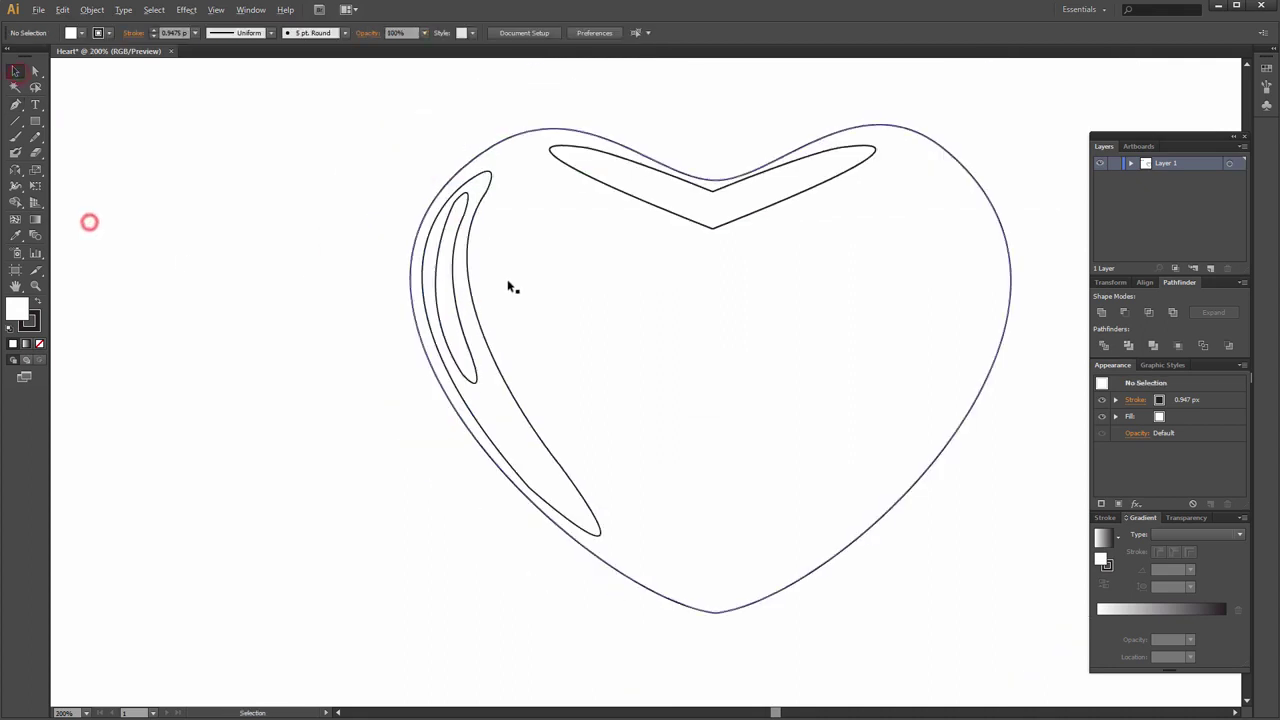
click(589, 320)
drag(483, 294, 474, 343)
key(a)
click(483, 294)
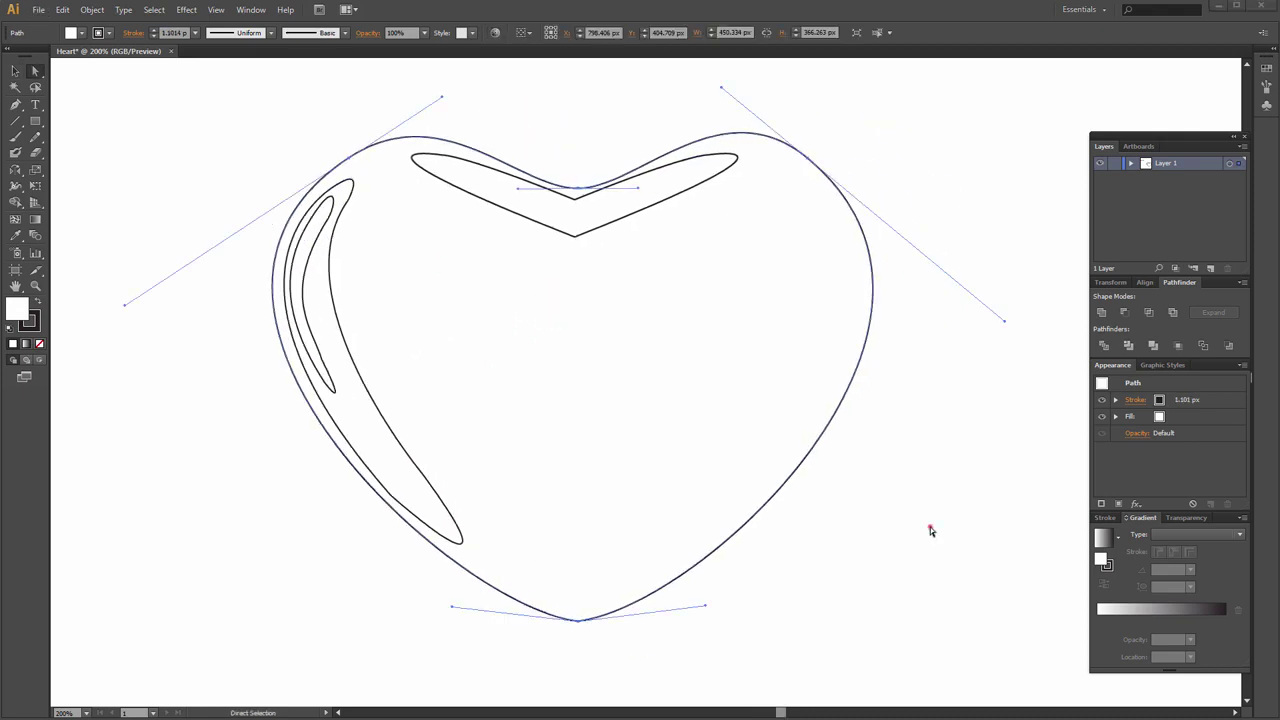
ctrl+alt+click(929, 527)
ctrl+click(451, 374)
ctrl+alt+click(354, 412)
key(v)
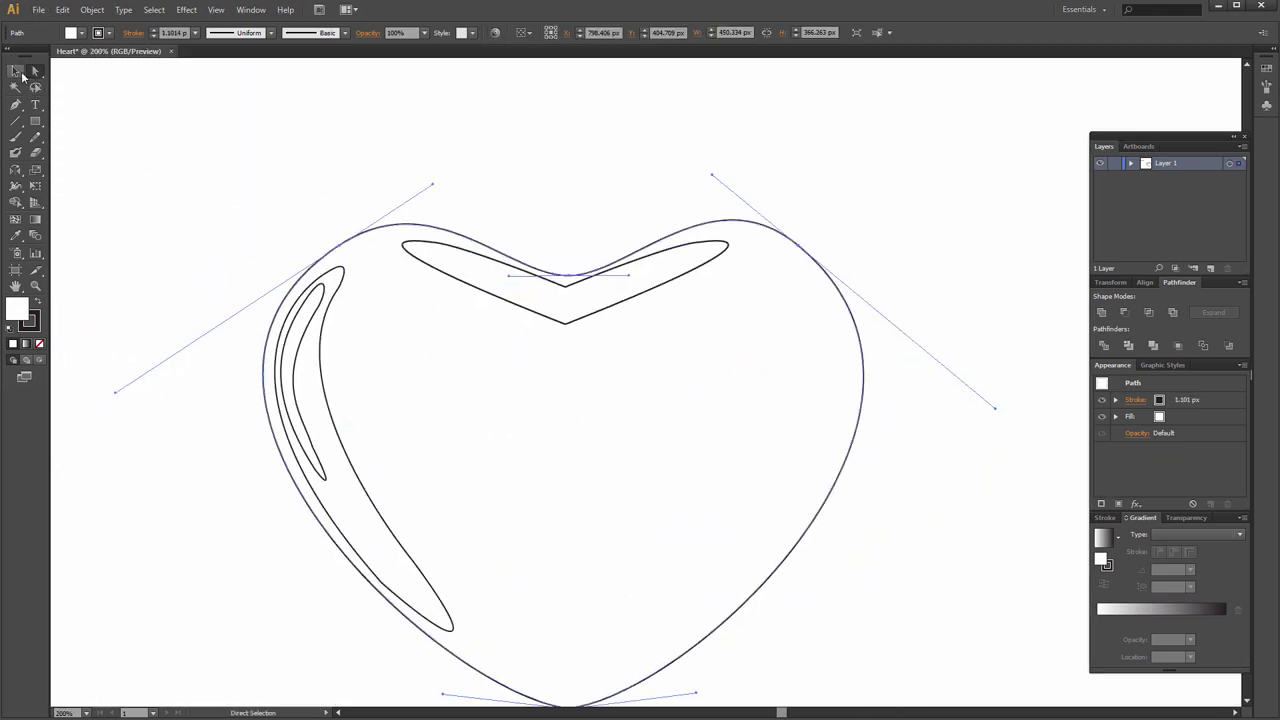
scroll(369, 303, down, 2)
ctrl+alt+click(520, 288)
Reflect a copy of both left crescent highlights onto the heart's right edge.
ctrl+click(819, 293)
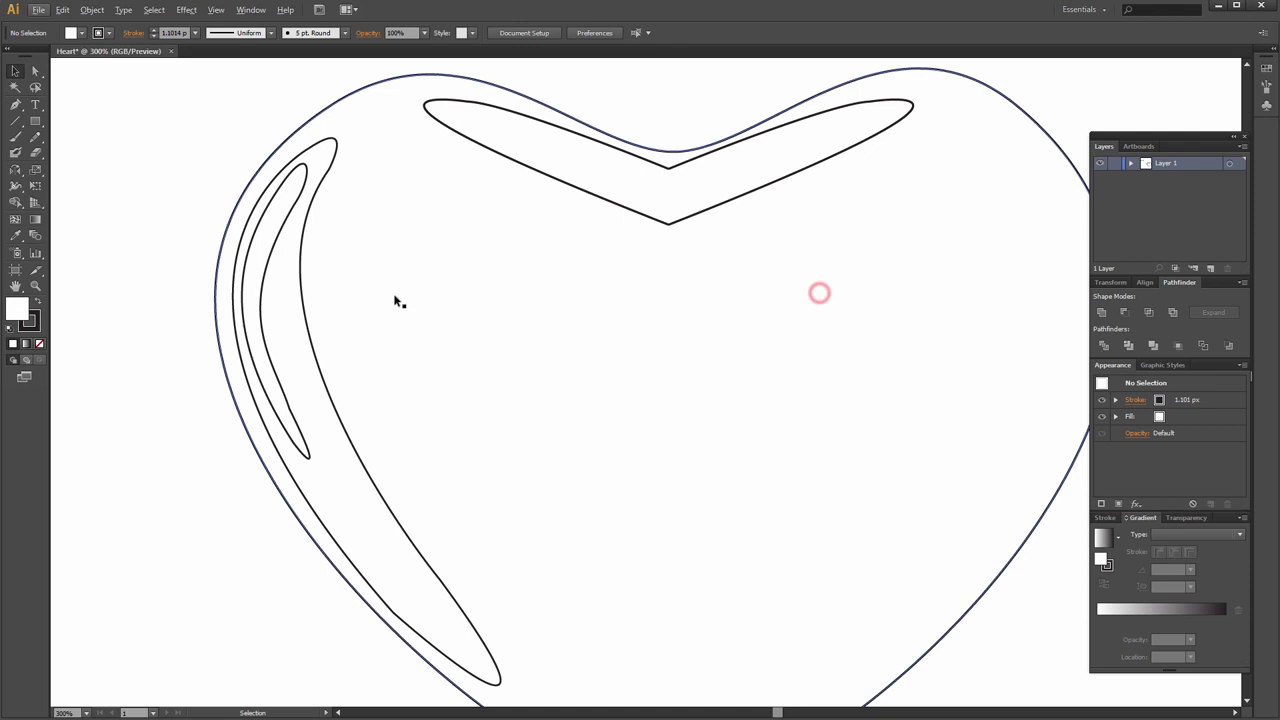
click(303, 240)
scroll(286, 271, down, 2)
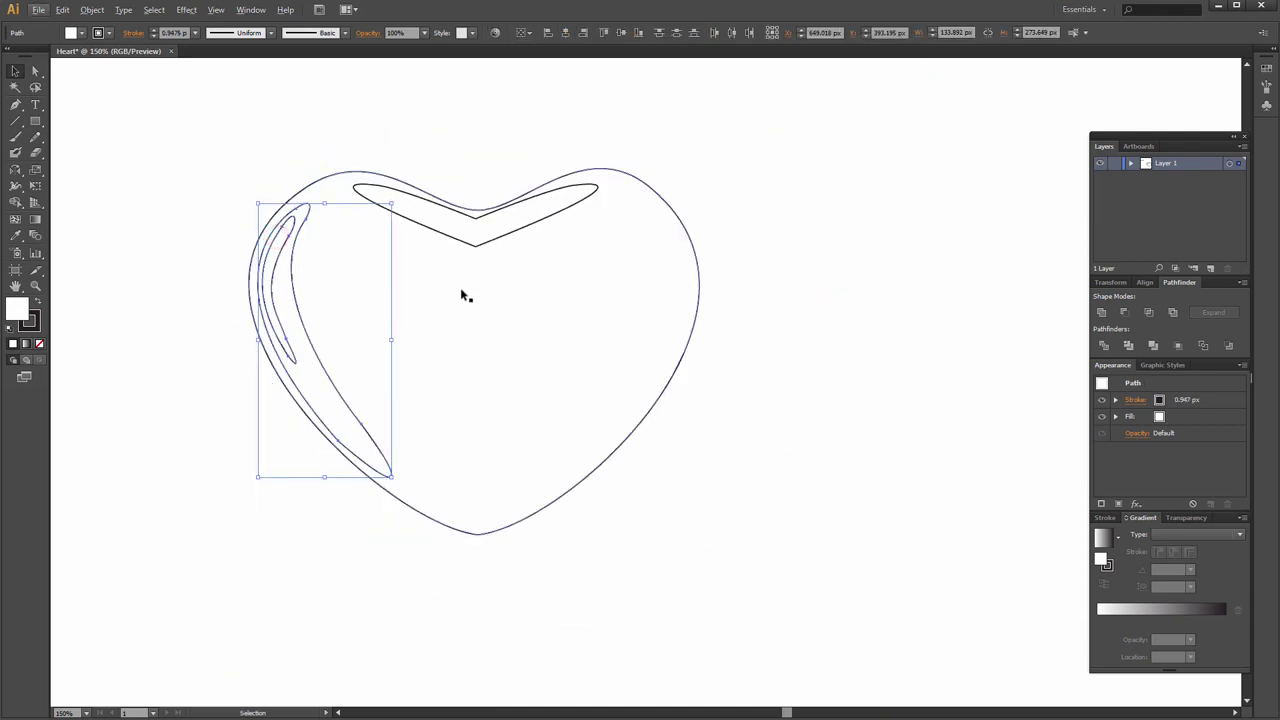
key(r)
click(474, 245)
drag(15, 169, 68, 190)
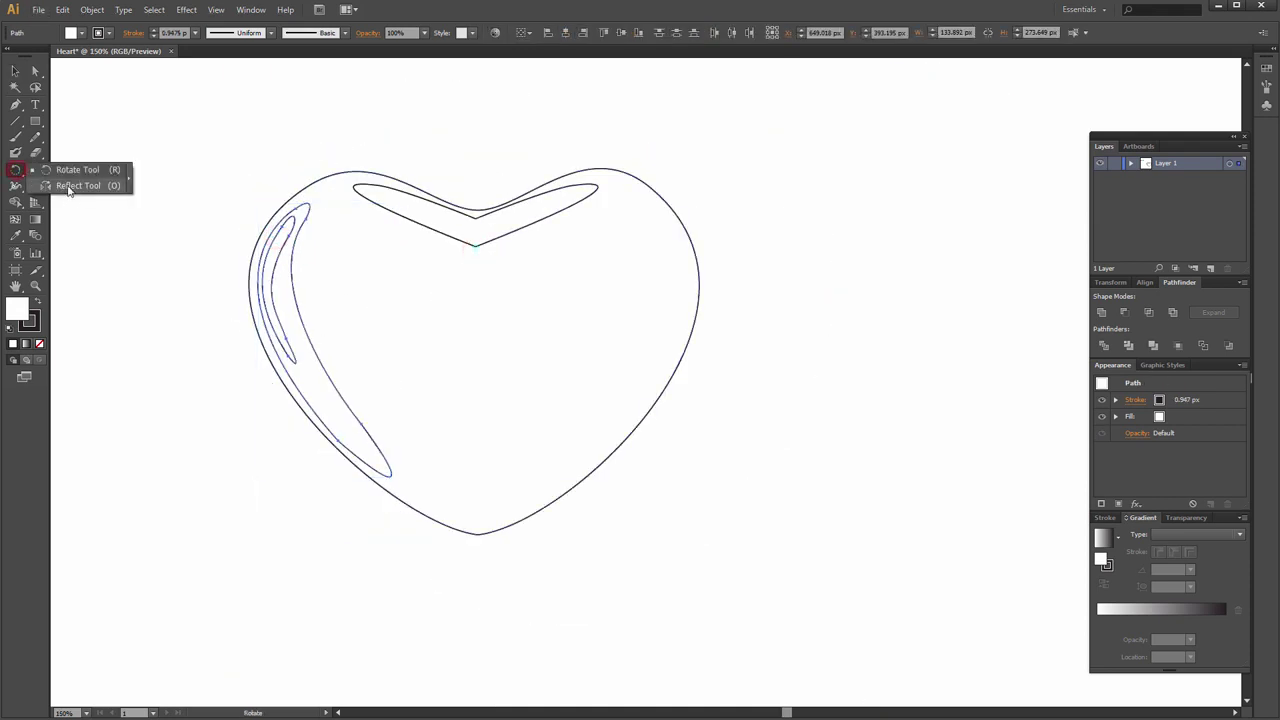
drag(268, 285, 559, 285)
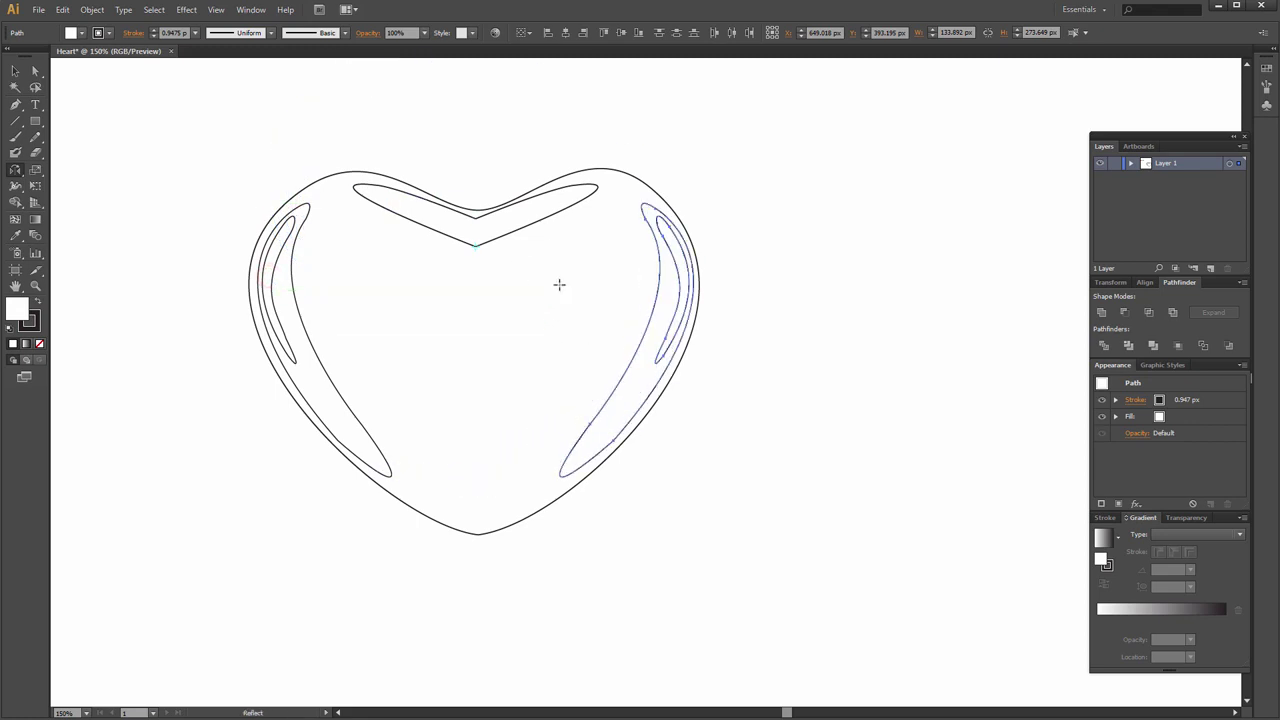
key(v)
click(752, 272)
Zoom out and select the whole heart outline.
key(ctrl+minus)
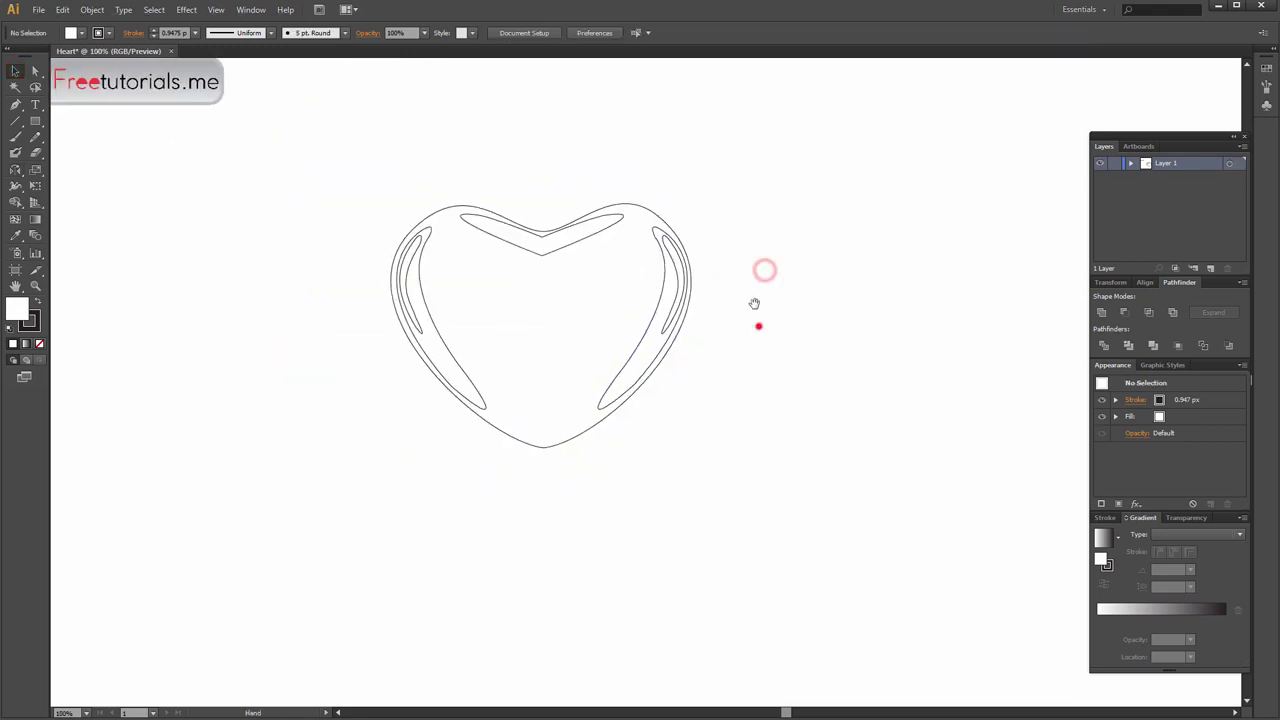
key(a)
click(640, 433)
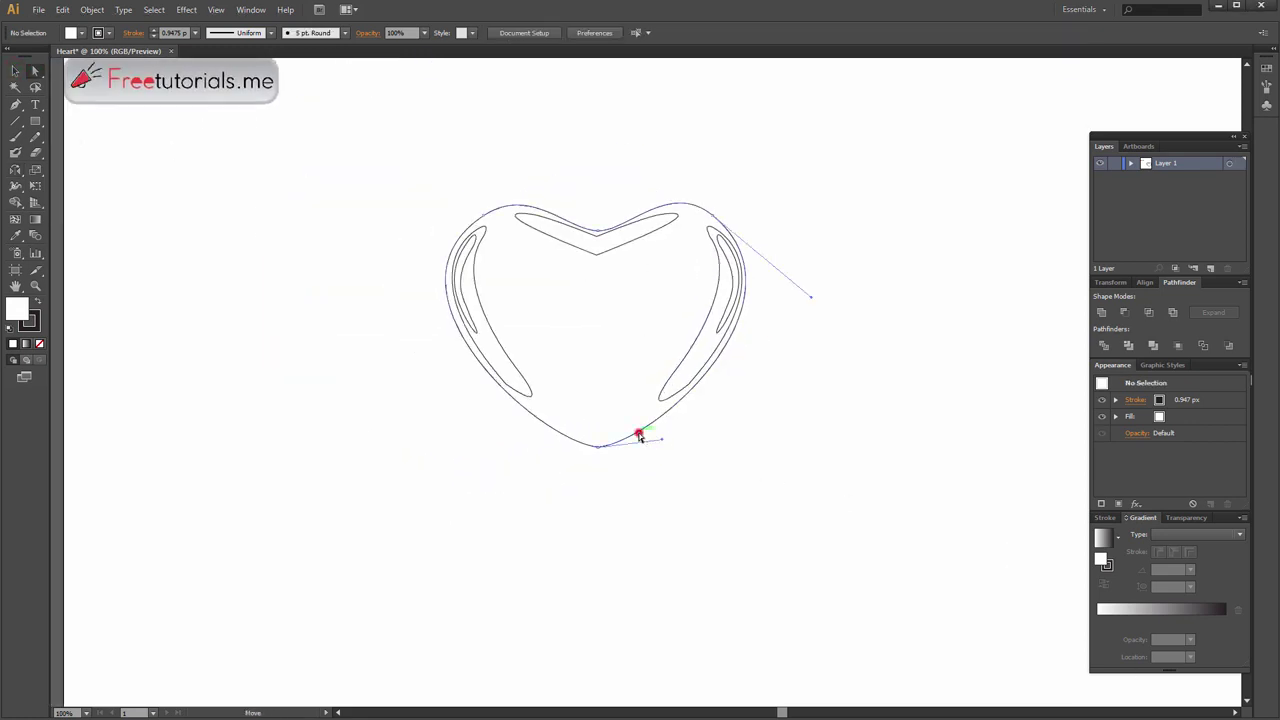
key(v)
click(608, 476)
click(590, 444)
Create a gradient mesh on the heart with 4 rows and 2 columns, then deselect.
click(92, 9)
mouse_move(107, 246)
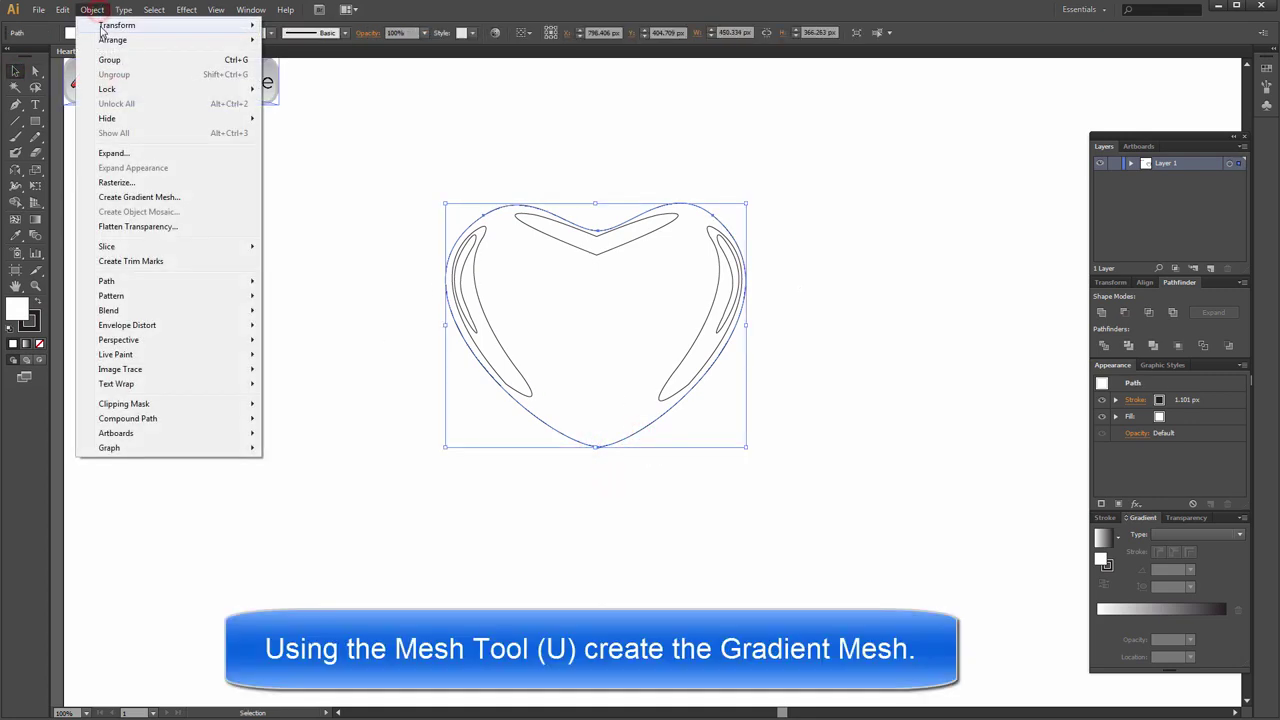
click(170, 198)
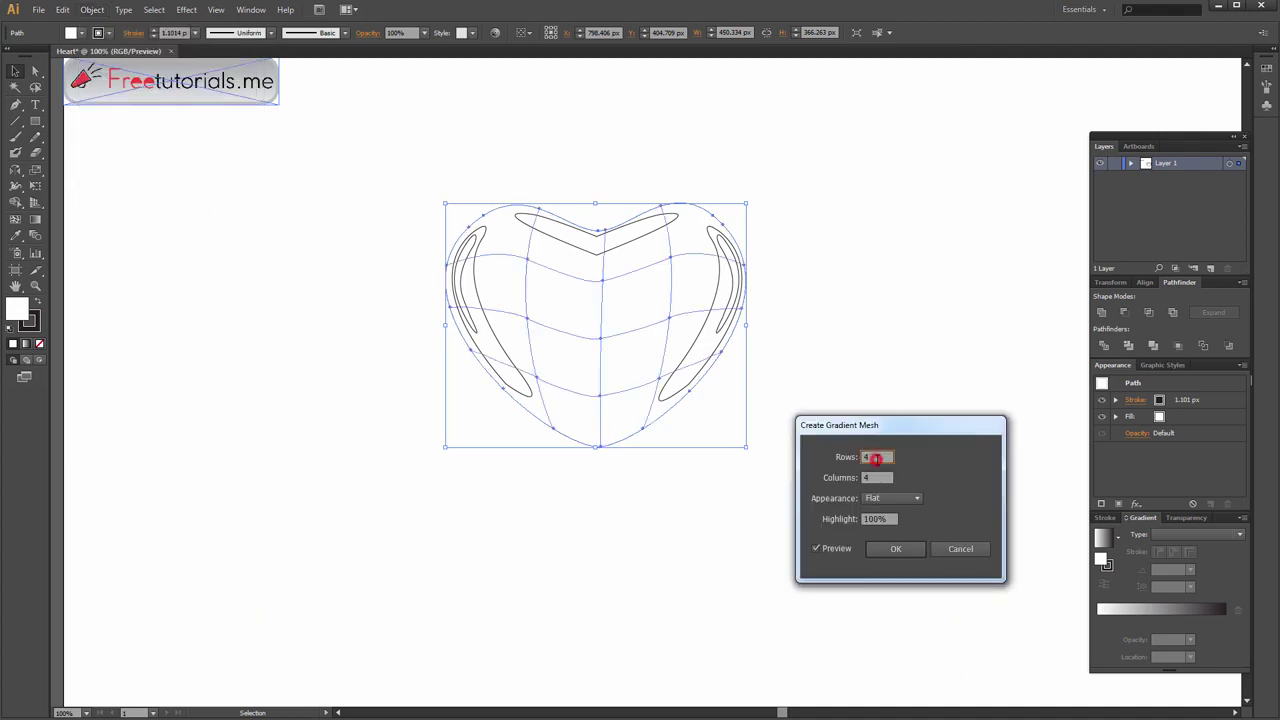
key(Down)
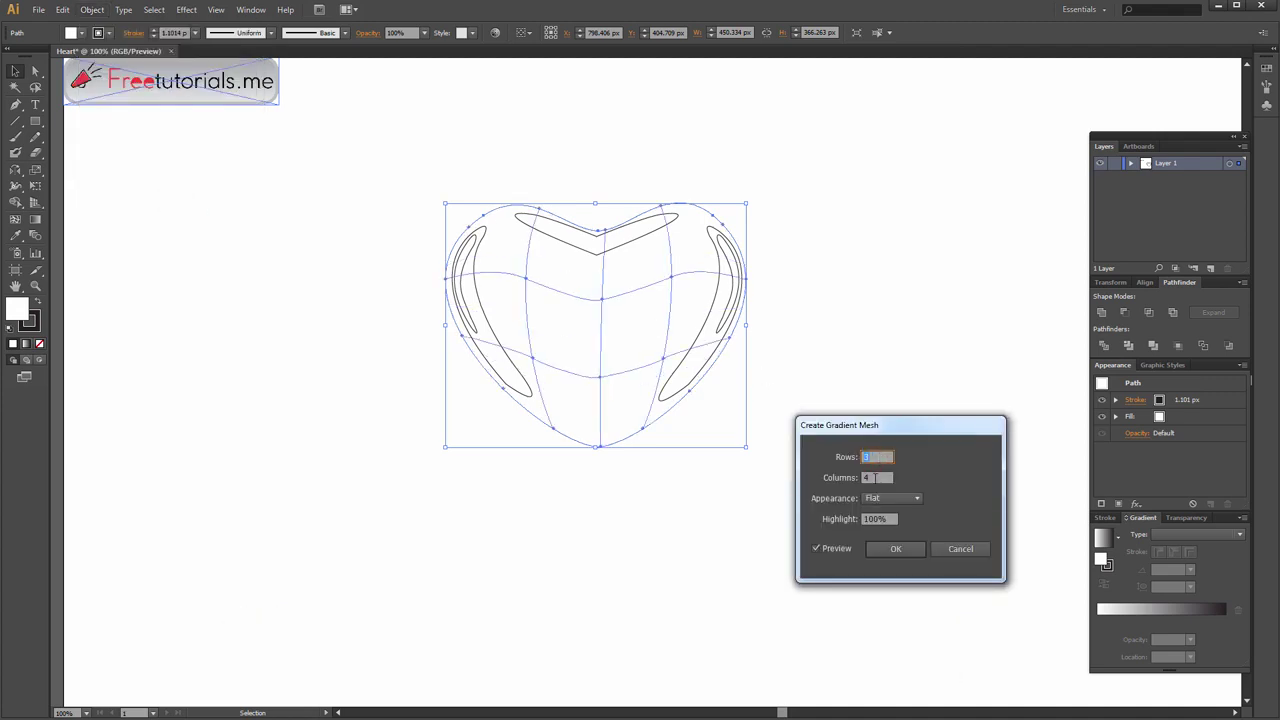
click(873, 477)
key(Down)
key(Down)
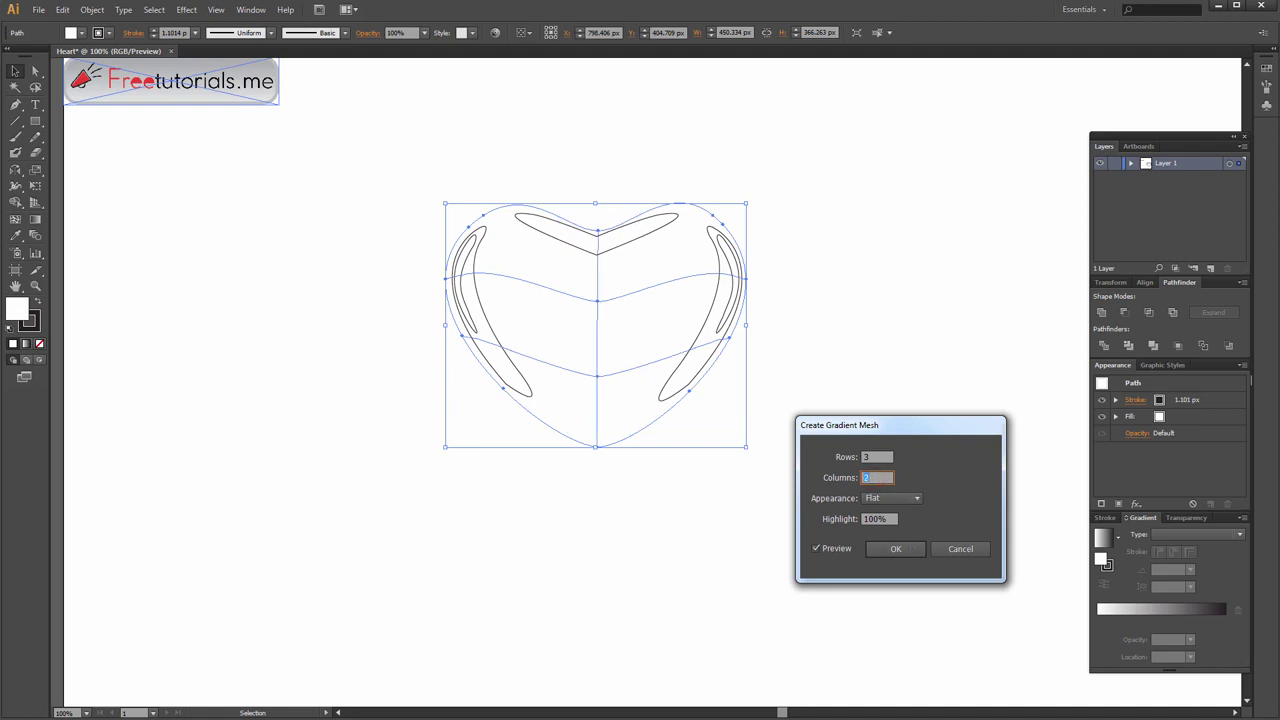
key(shift+Tab)
key(Up)
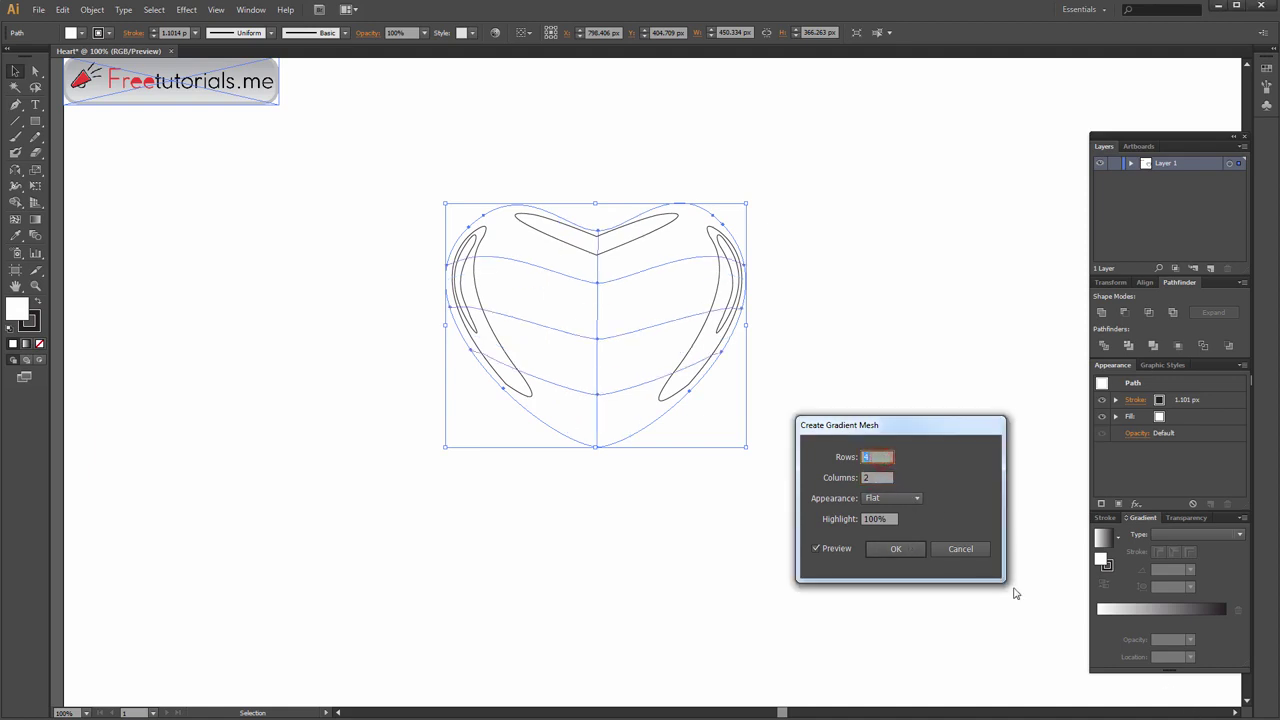
click(931, 596)
click(912, 550)
click(908, 420)
Zoom in, select the mesh point at the heart's top dip, and open its Fill colour.
click(754, 415)
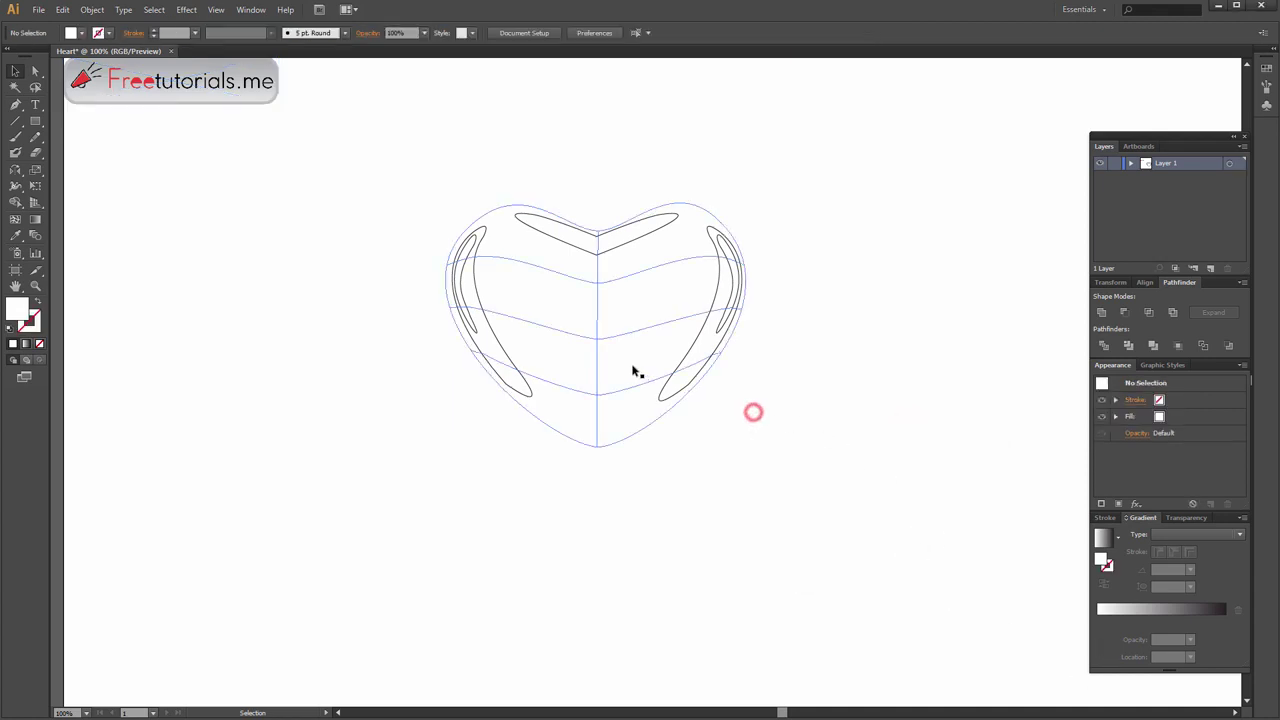
click(632, 367)
scroll(600, 239, up, 2)
key(a)
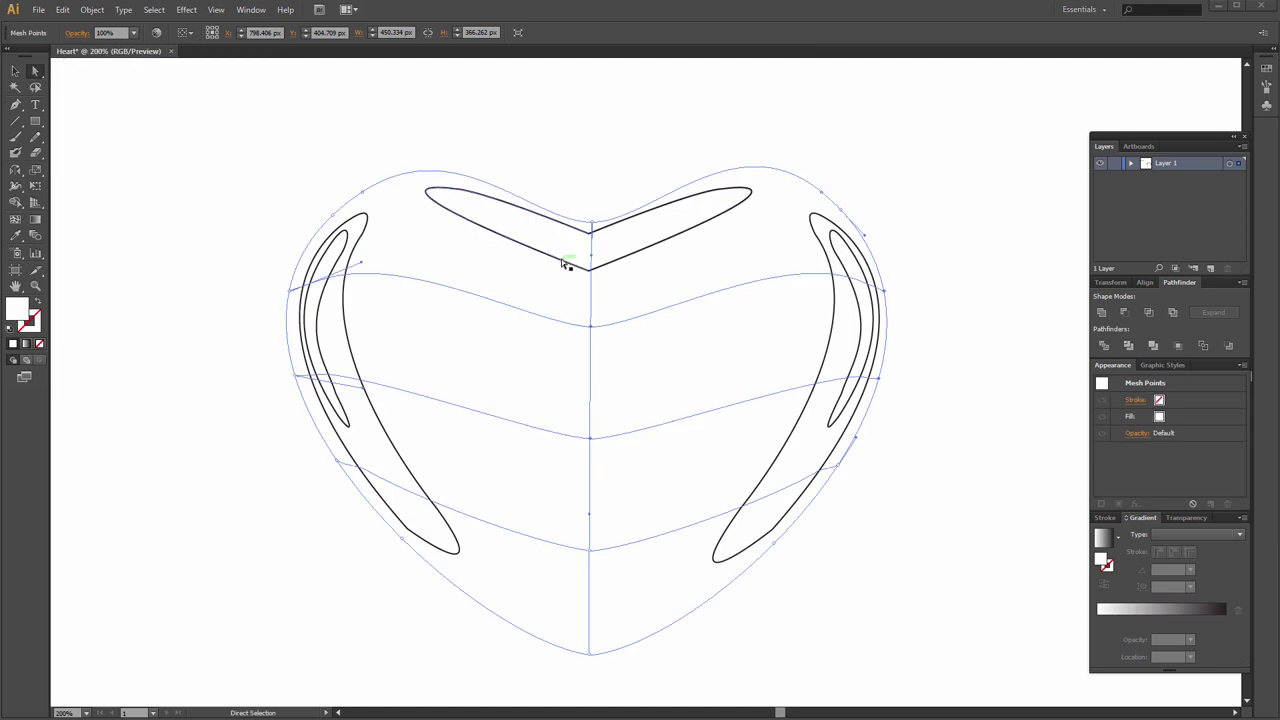
click(590, 230)
click(15, 219)
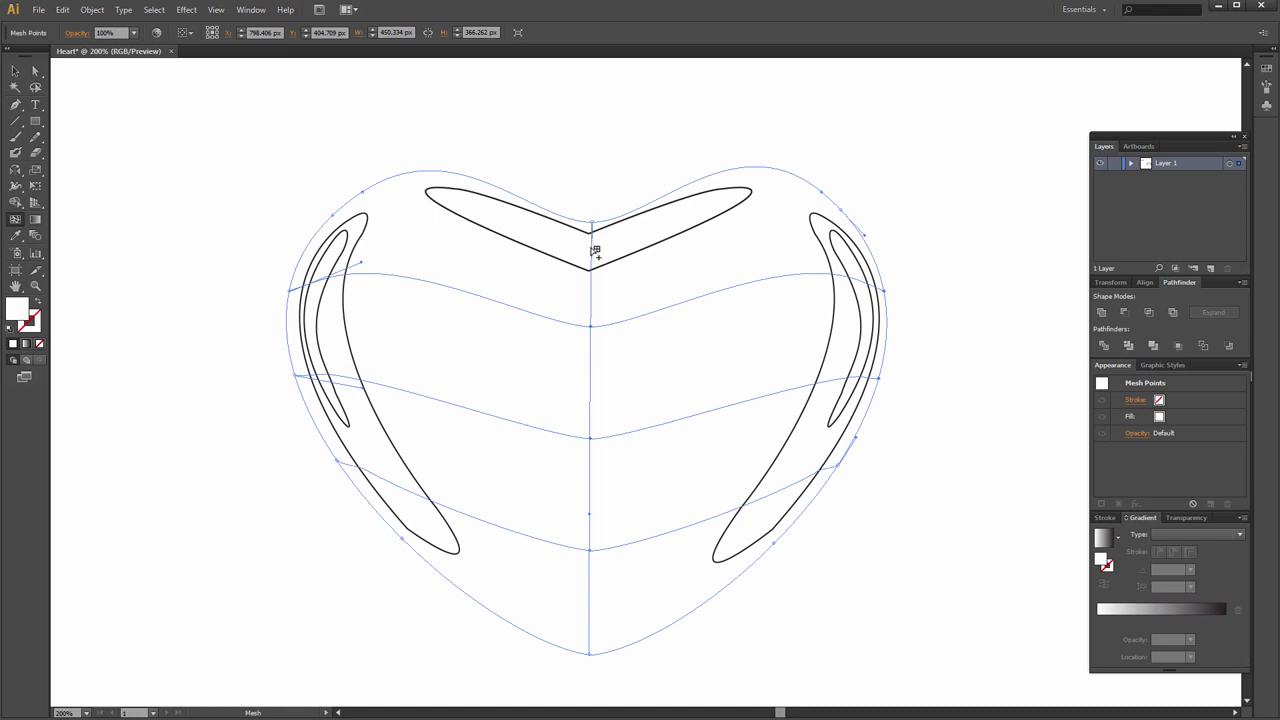
key(v)
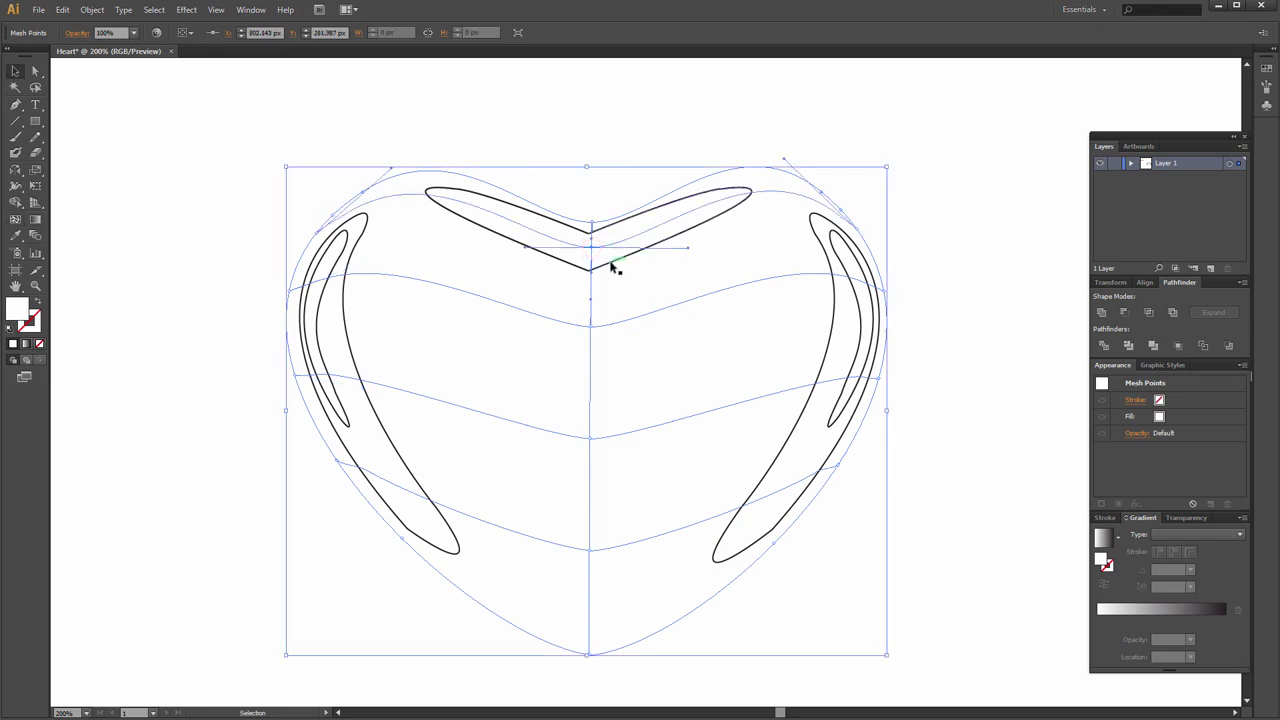
click(610, 262)
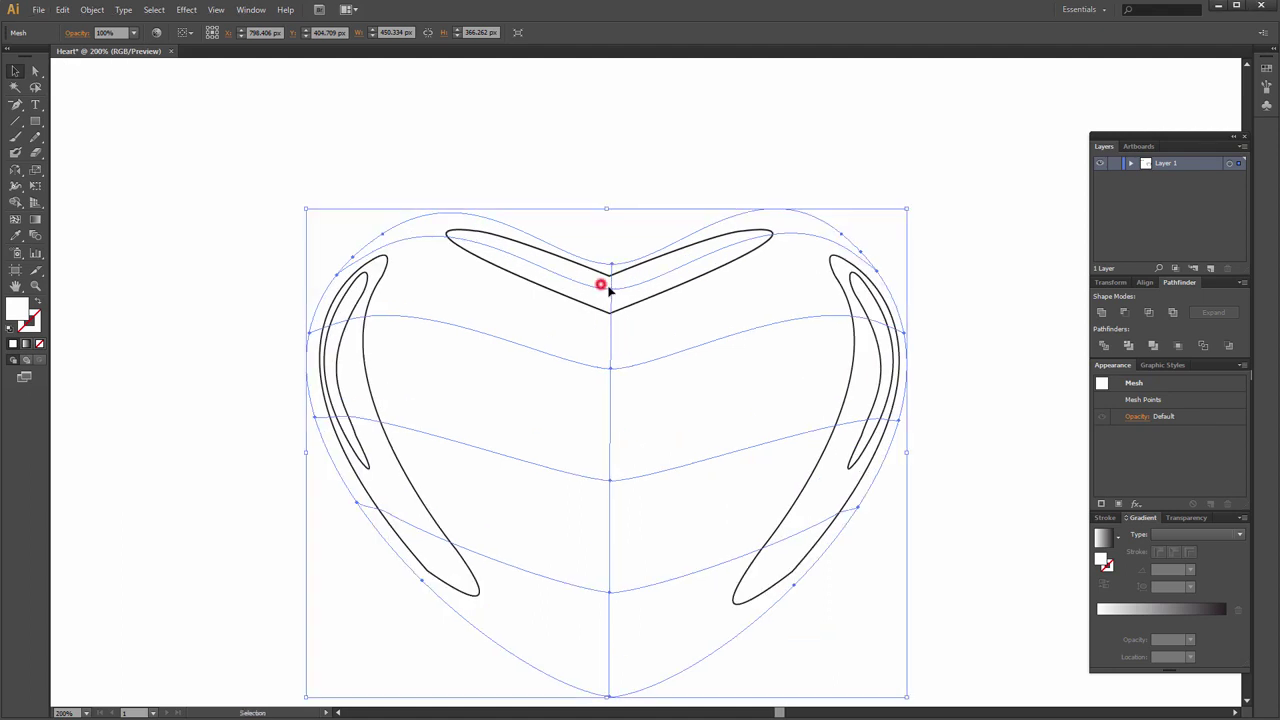
key(a)
click(611, 267)
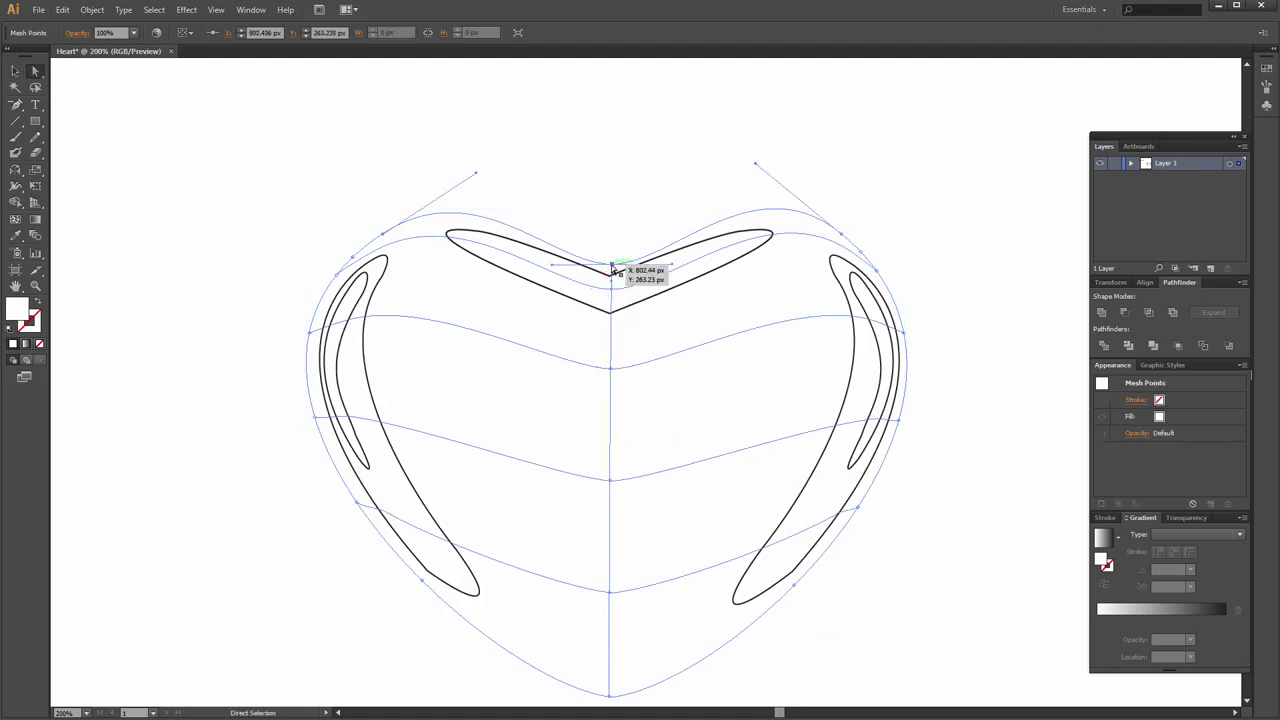
double_click(19, 311)
text(239)
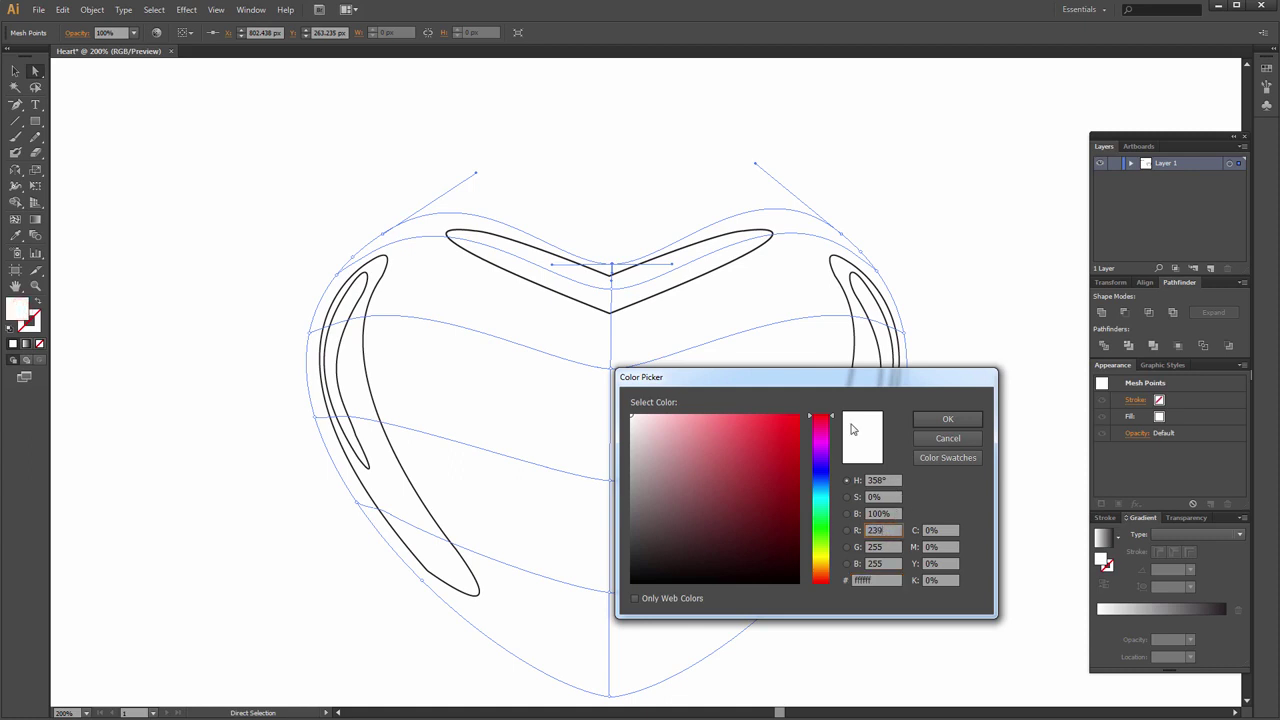
Apply pinkish red with green 71 to the top-dip mesh point.
key(Tab)
text(71)
key(Tab)
key(Return)
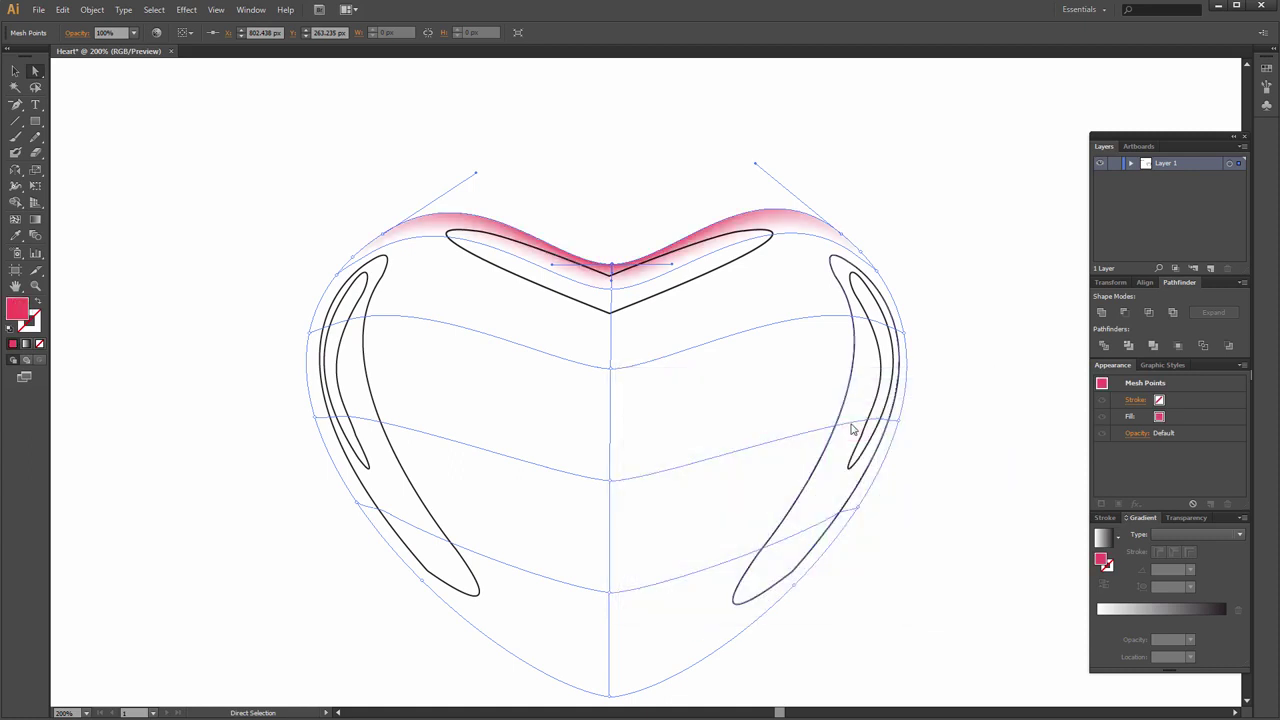
Colour the upper-right mesh point pinkish red with red 250.
click(878, 271)
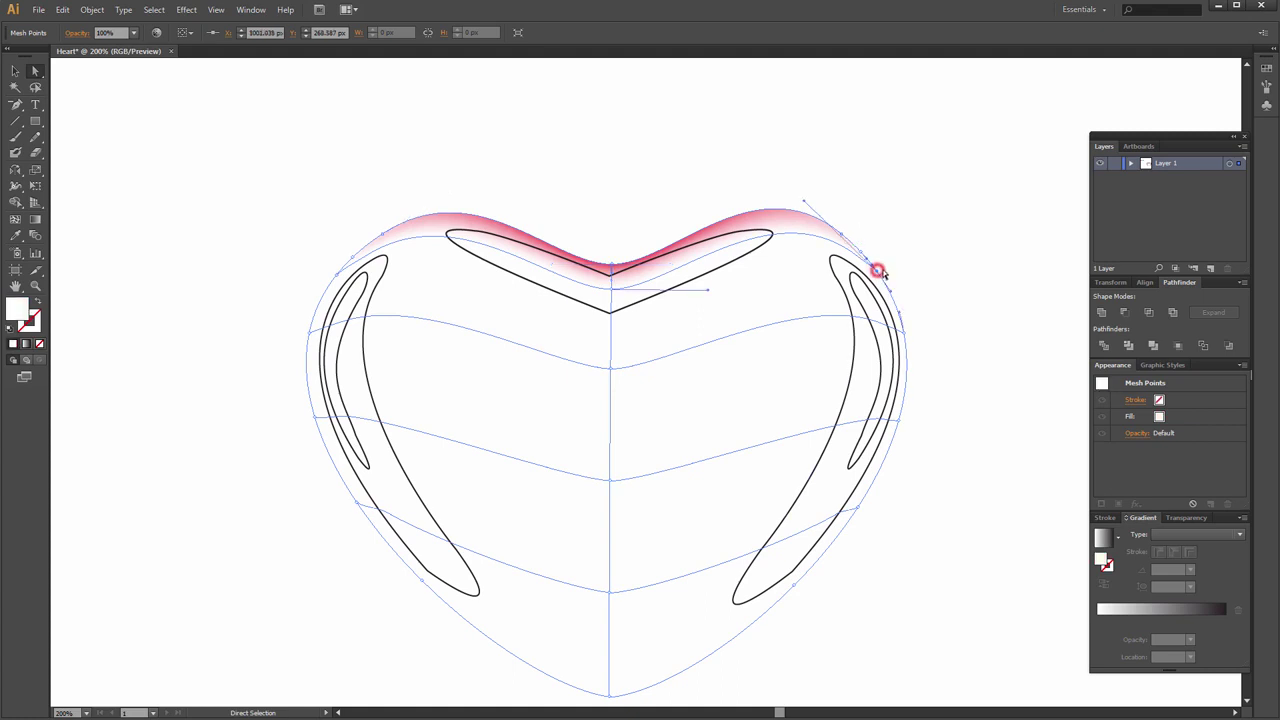
double_click(15, 310)
drag(898, 530, 868, 530)
text(250)
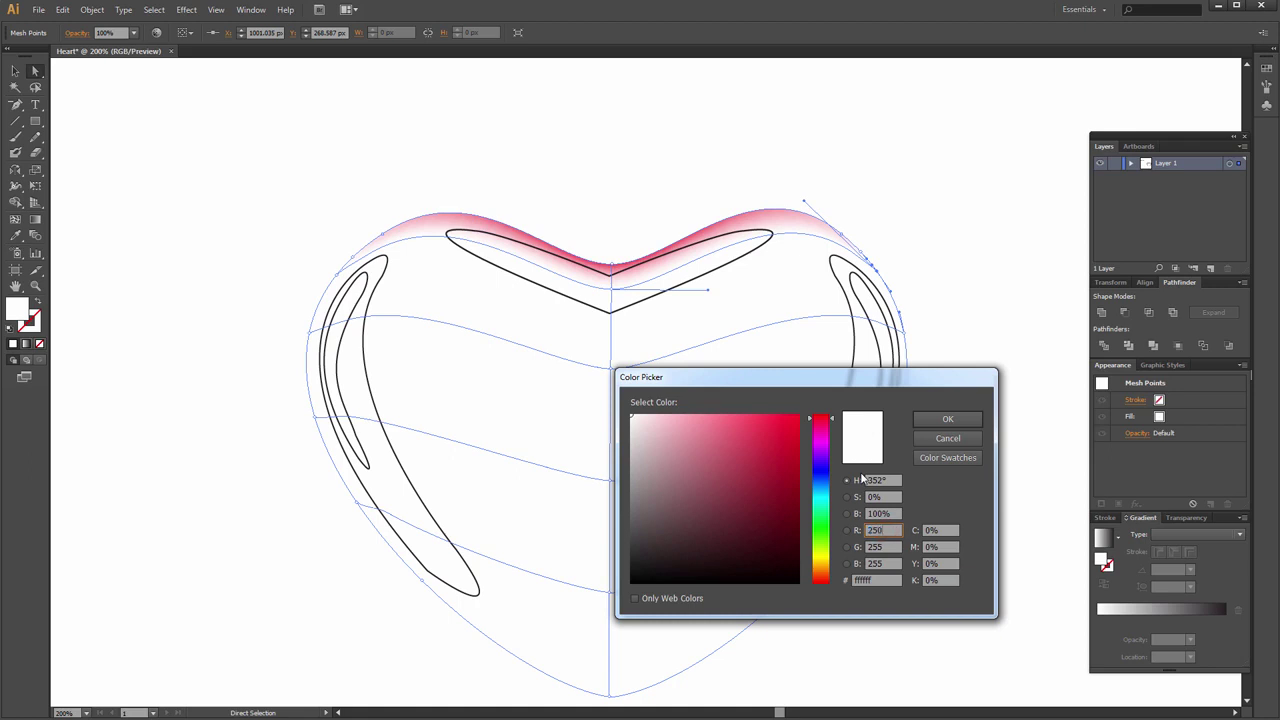
key(Tab)
key(Tab)
text(8)
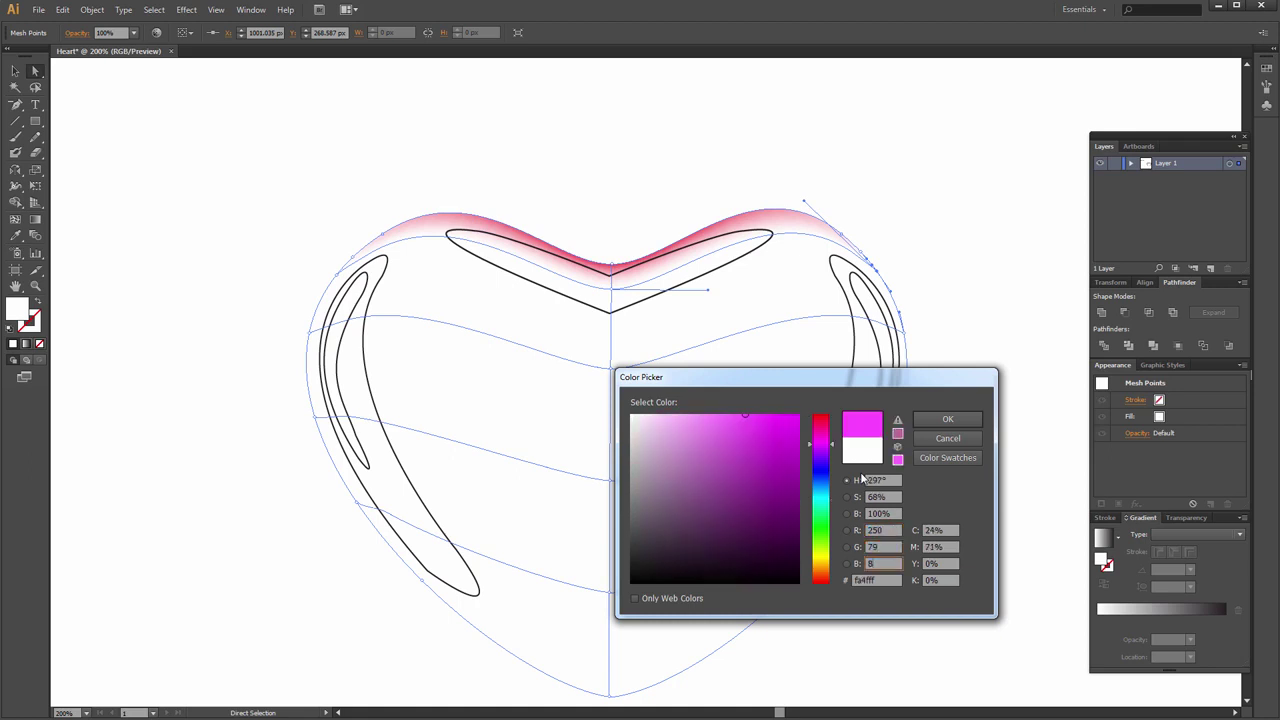
key(Return)
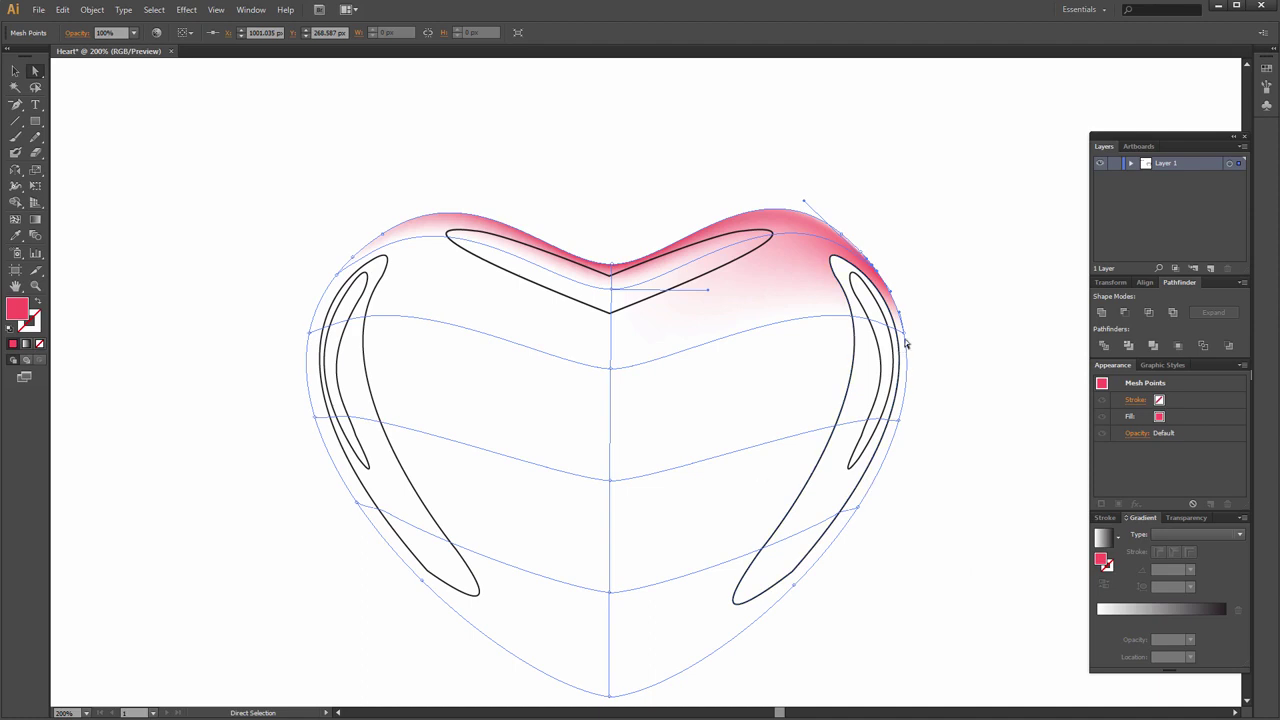
Tint a right-edge mesh point pinkish red with red 250.
click(905, 333)
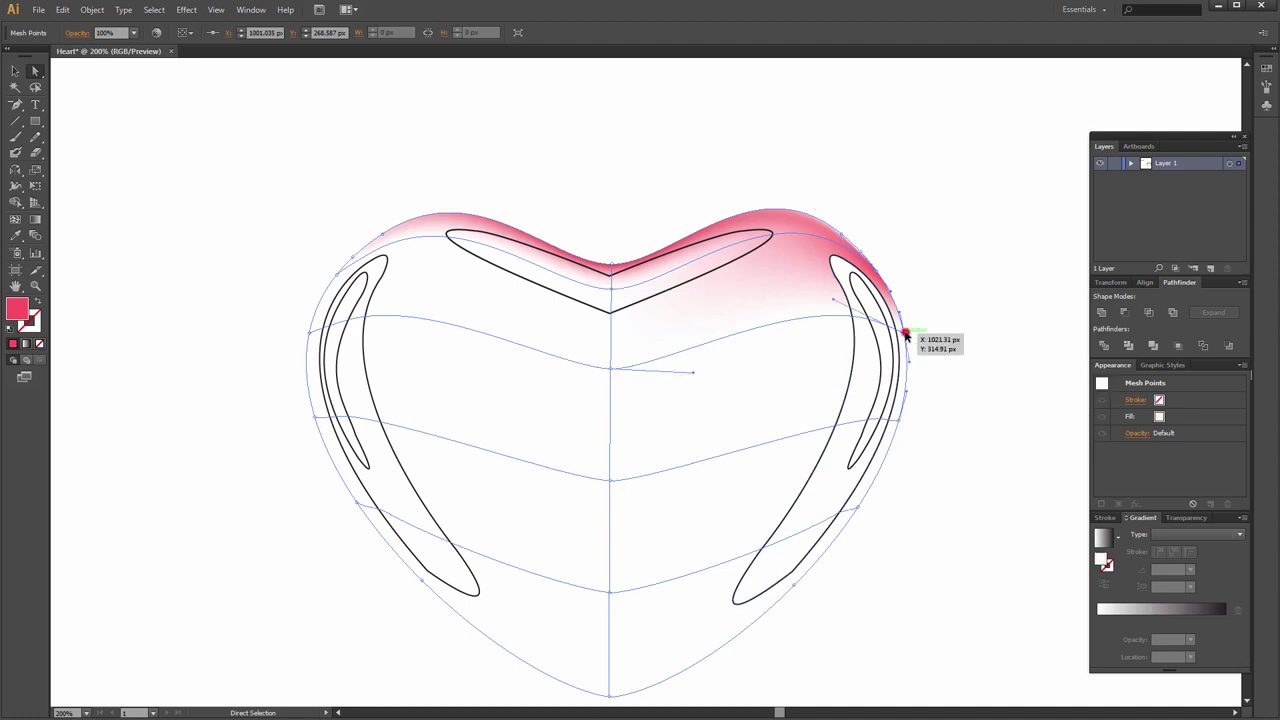
double_click(21, 311)
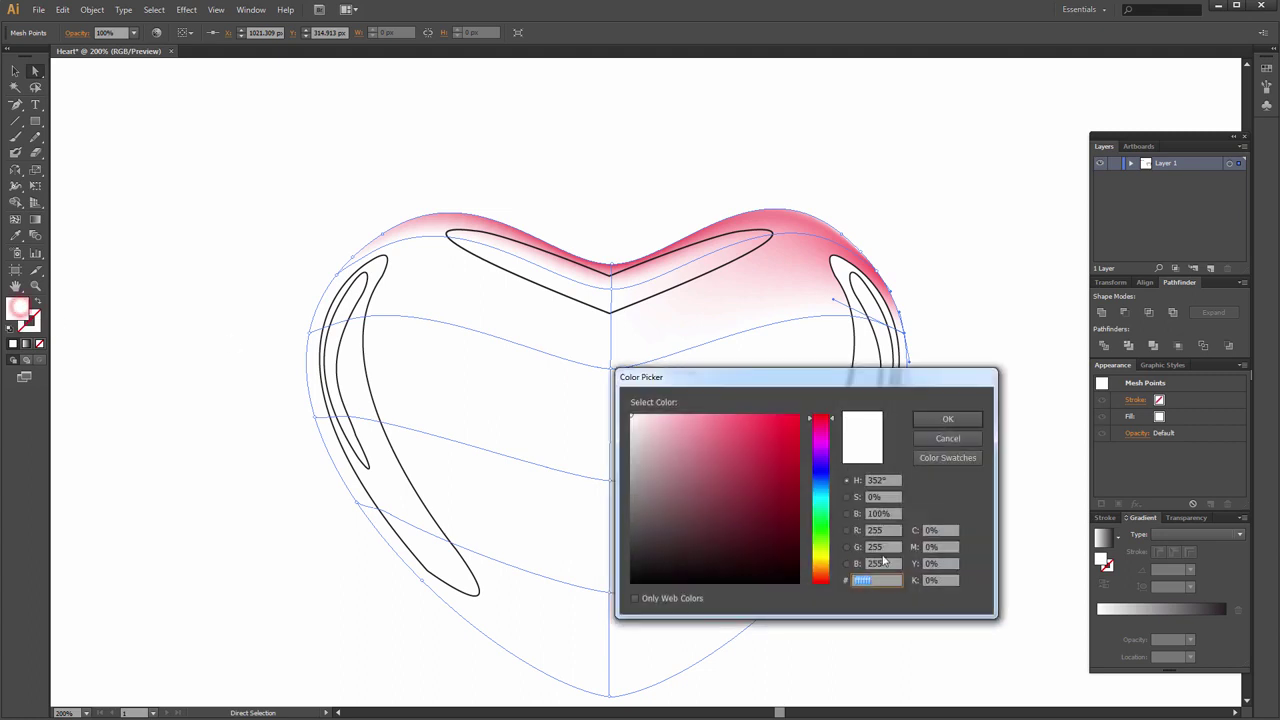
click(893, 530)
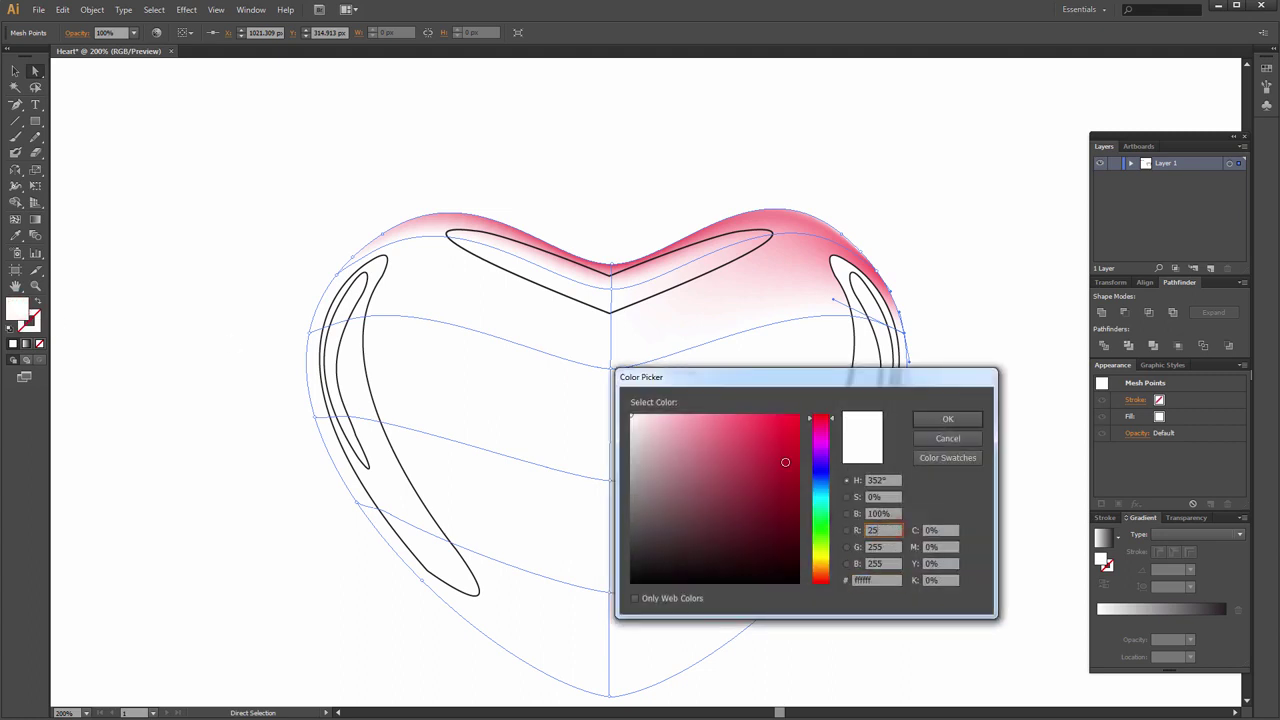
text(0)
key(Tab)
text(79)
key(Tab)
text(9)
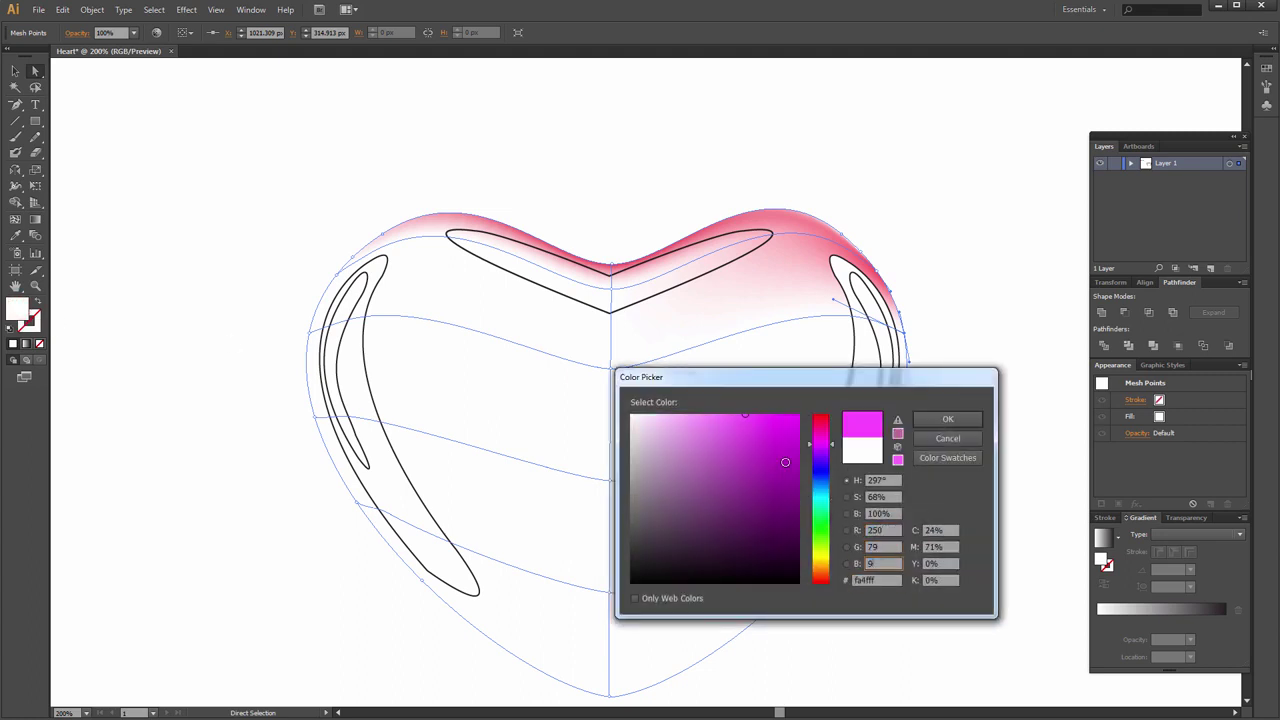
key(Return)
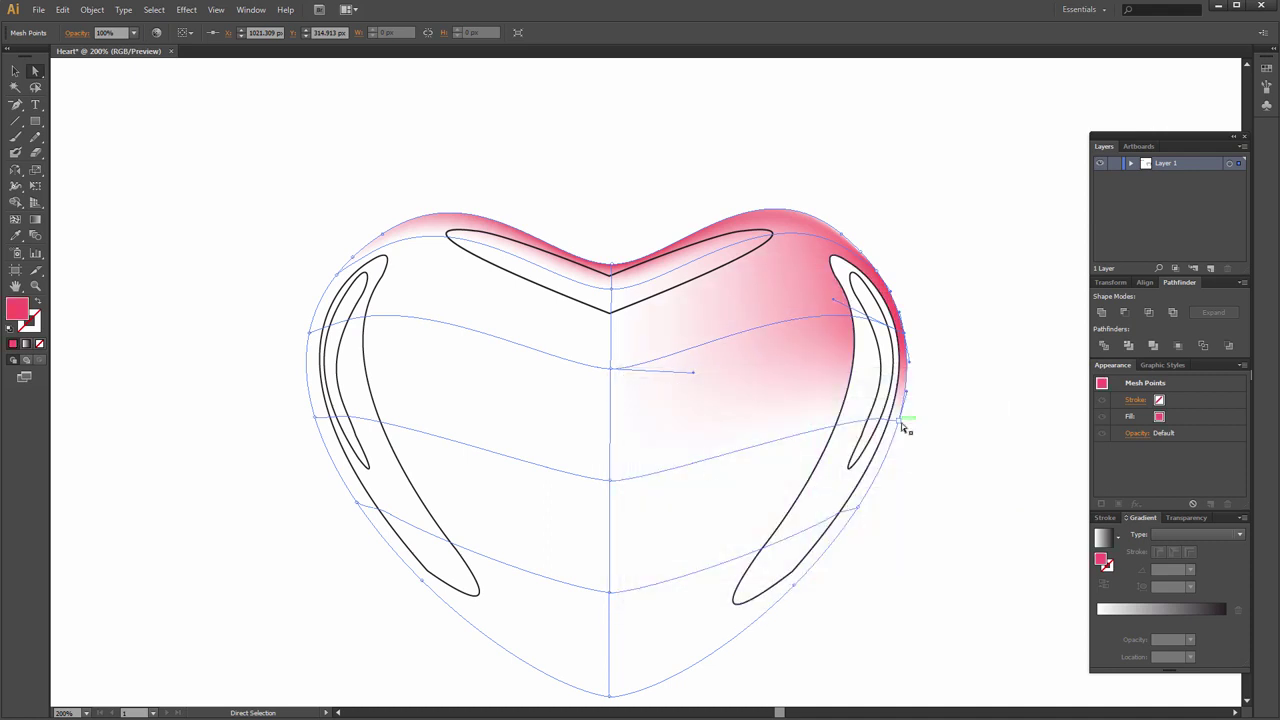
click(901, 423)
Eyedrop the right edge's pink onto the selected right-side mesh point.
double_click(22, 311)
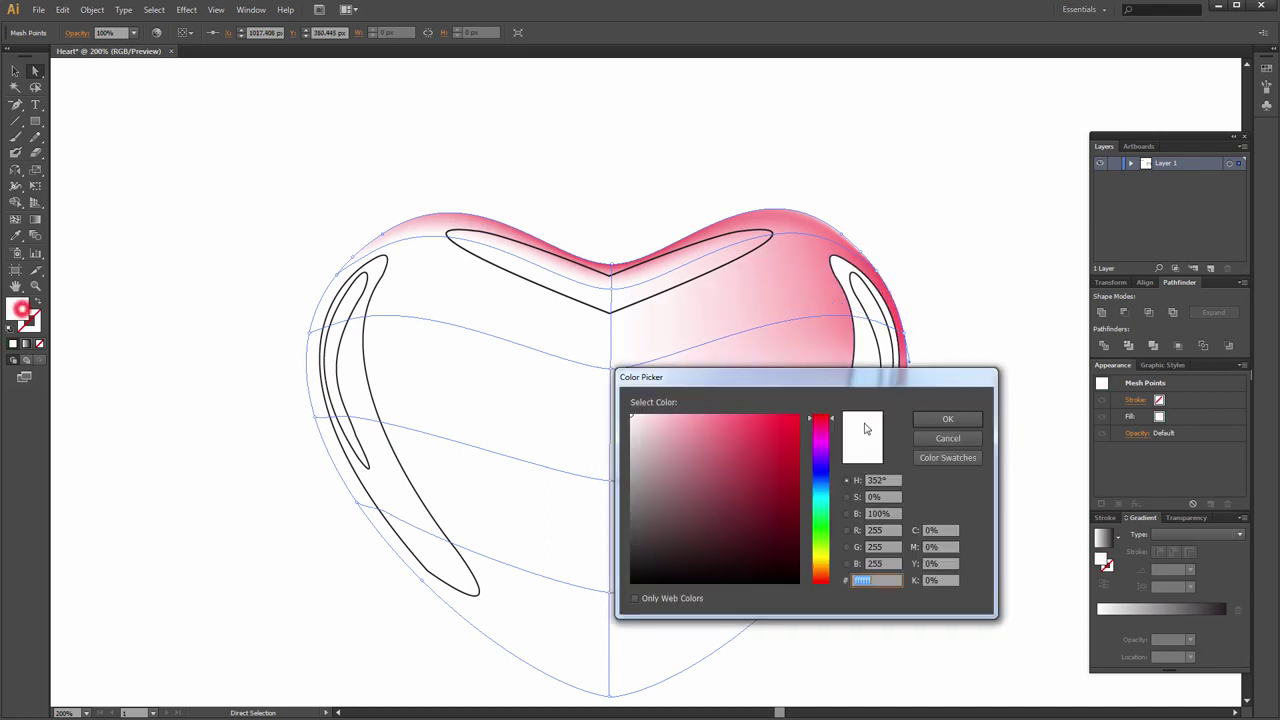
click(930, 418)
key(i)
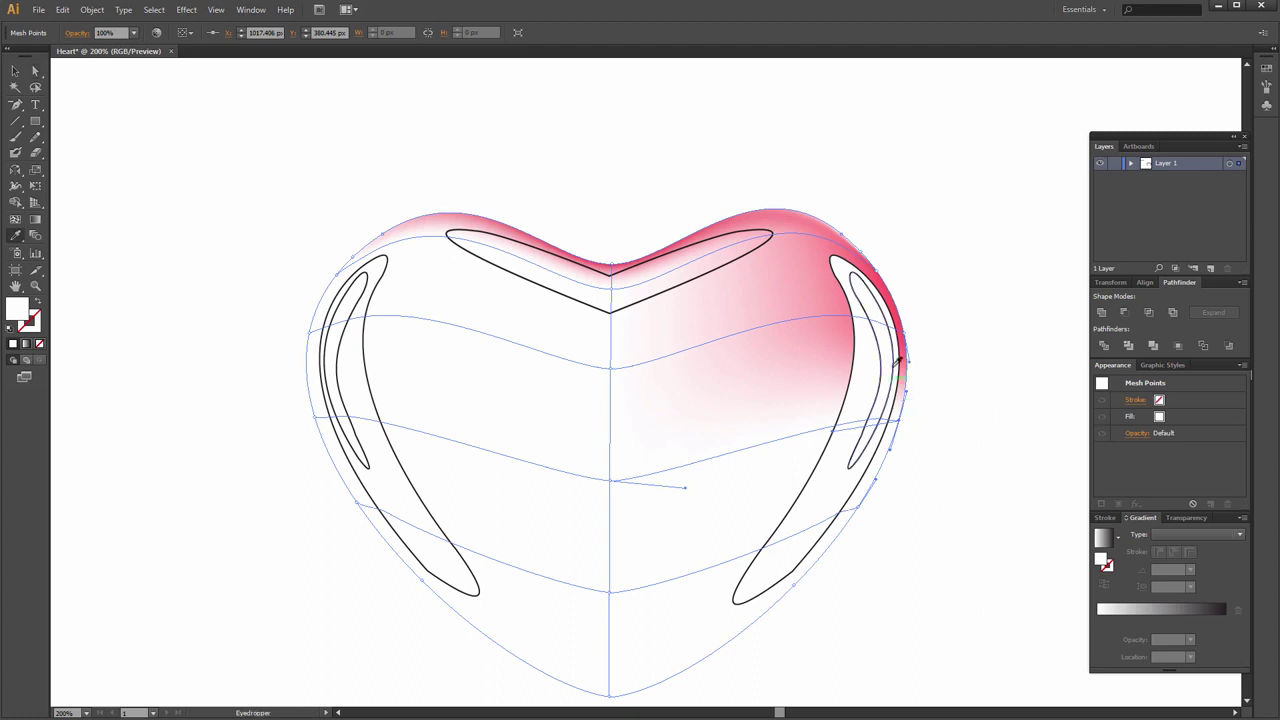
click(903, 323)
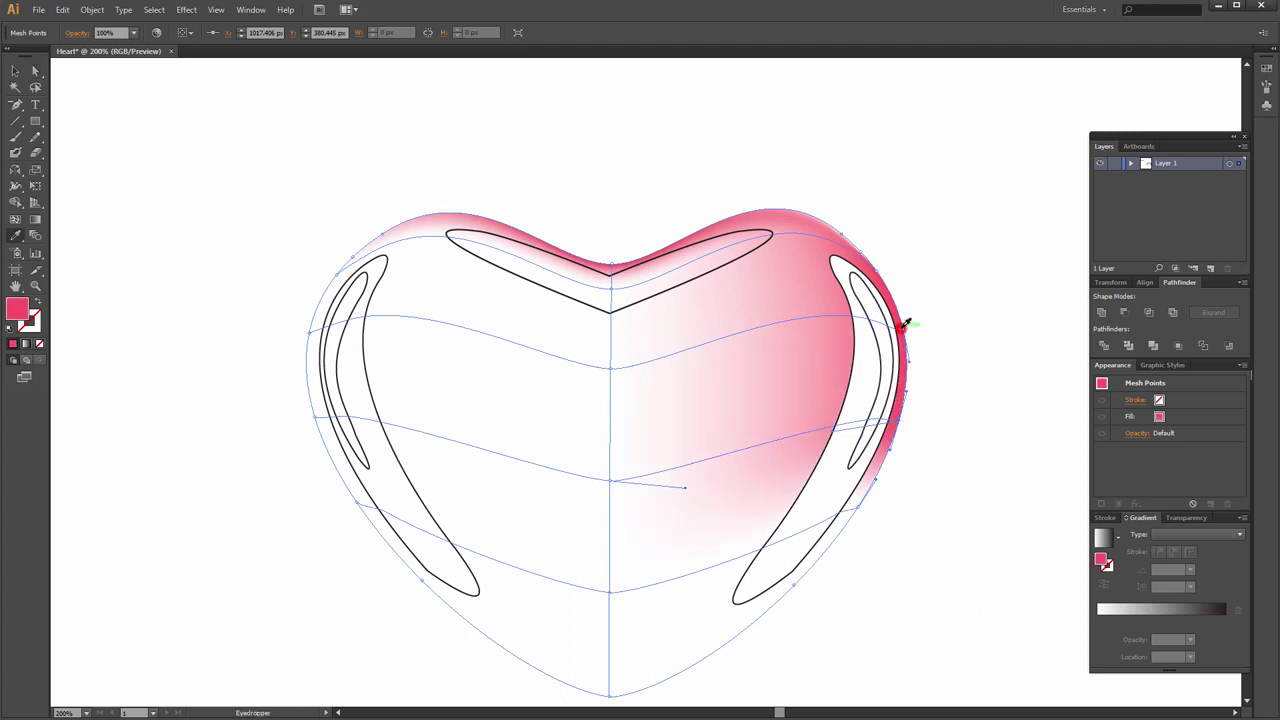
key(a)
Colour the lower-right edge mesh point red-pink with red 226, green 64.
click(859, 509)
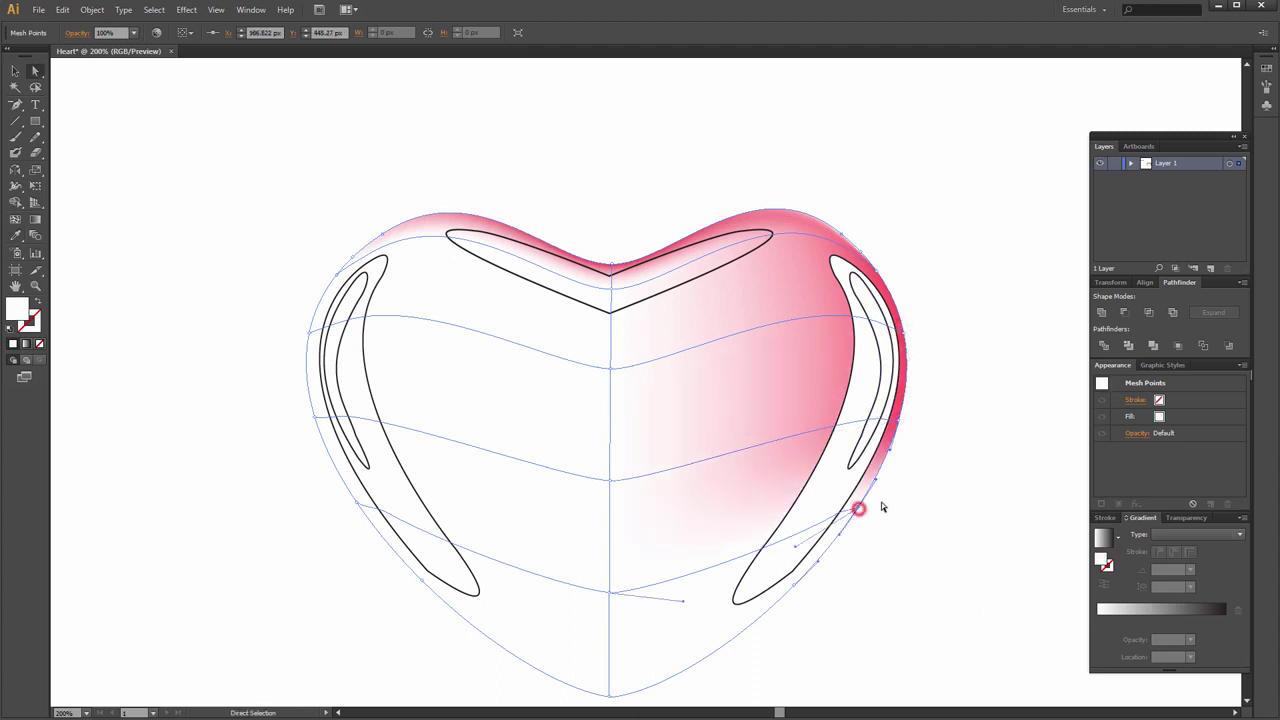
double_click(20, 310)
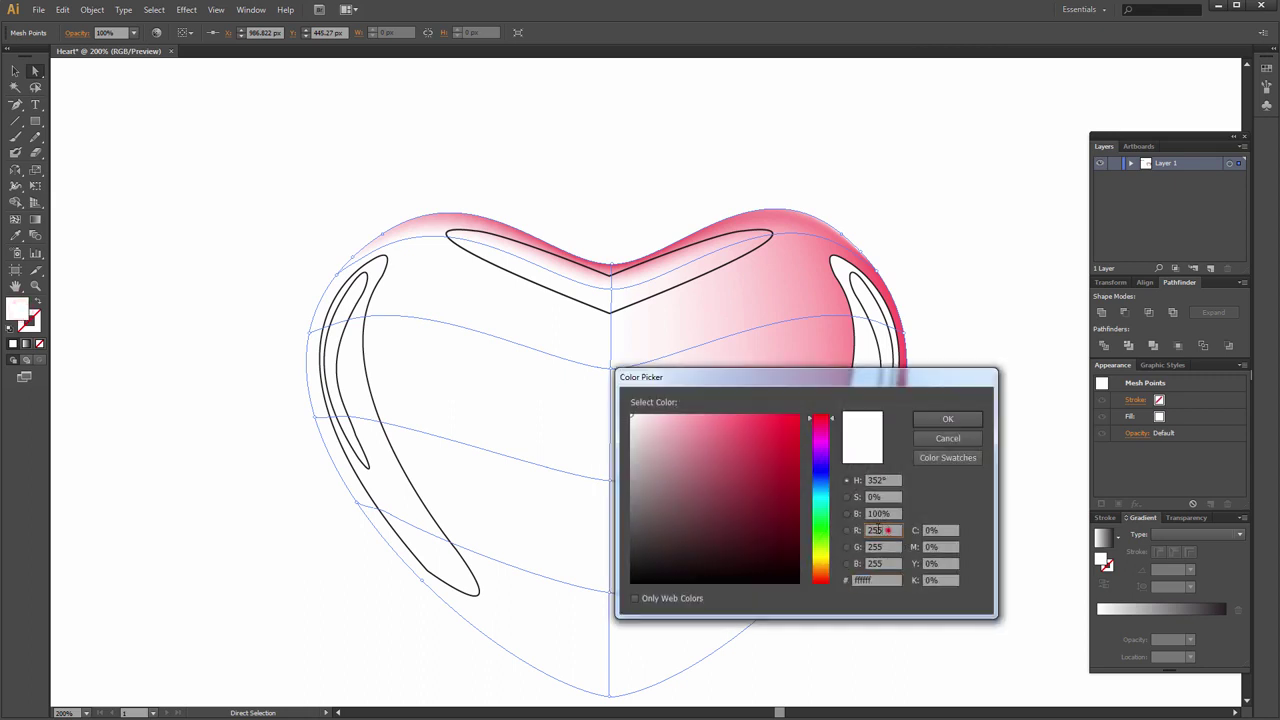
key(Tab)
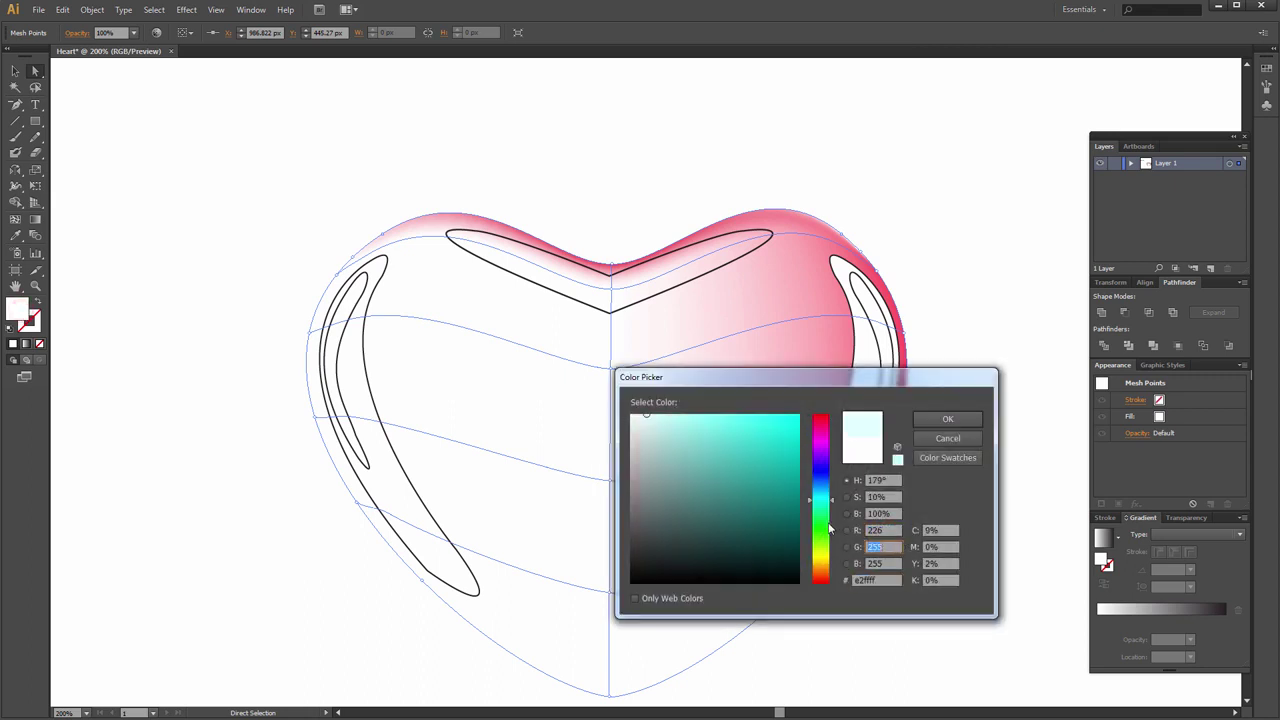
text(4)
key(Tab)
key(Return)
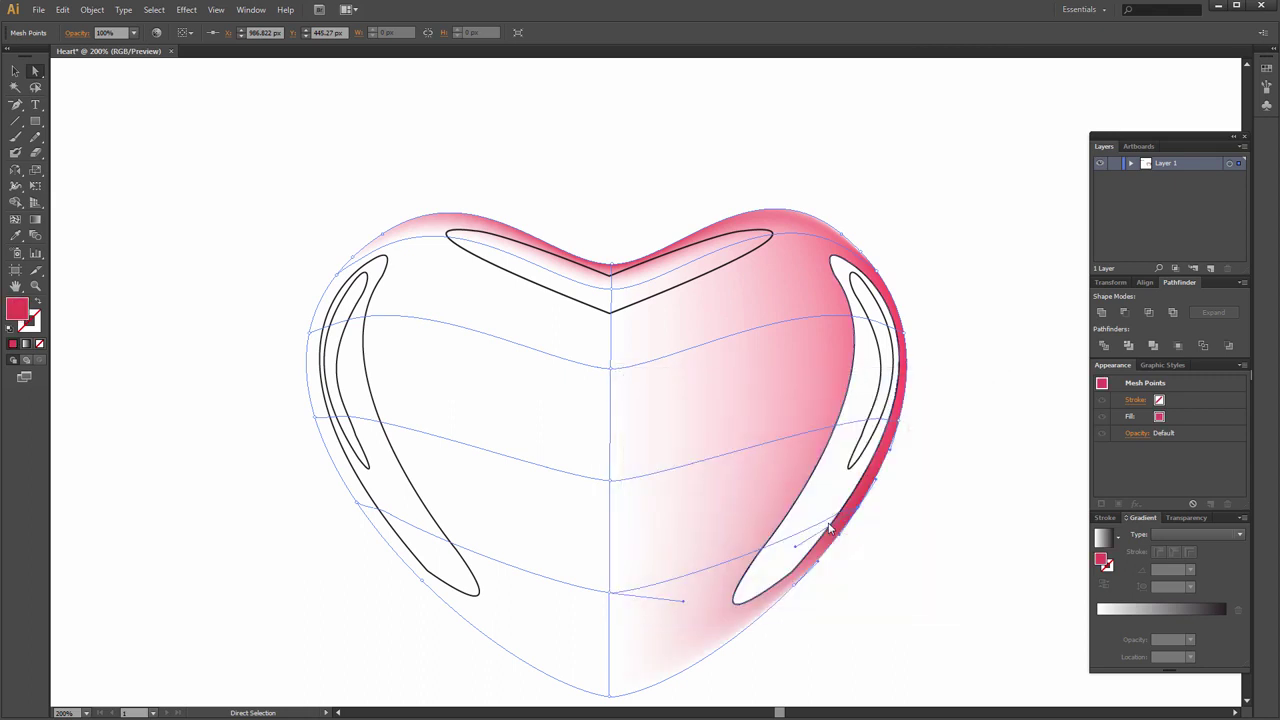
Give the bottom-tip mesh point pink with red 250, green 79.
click(609, 692)
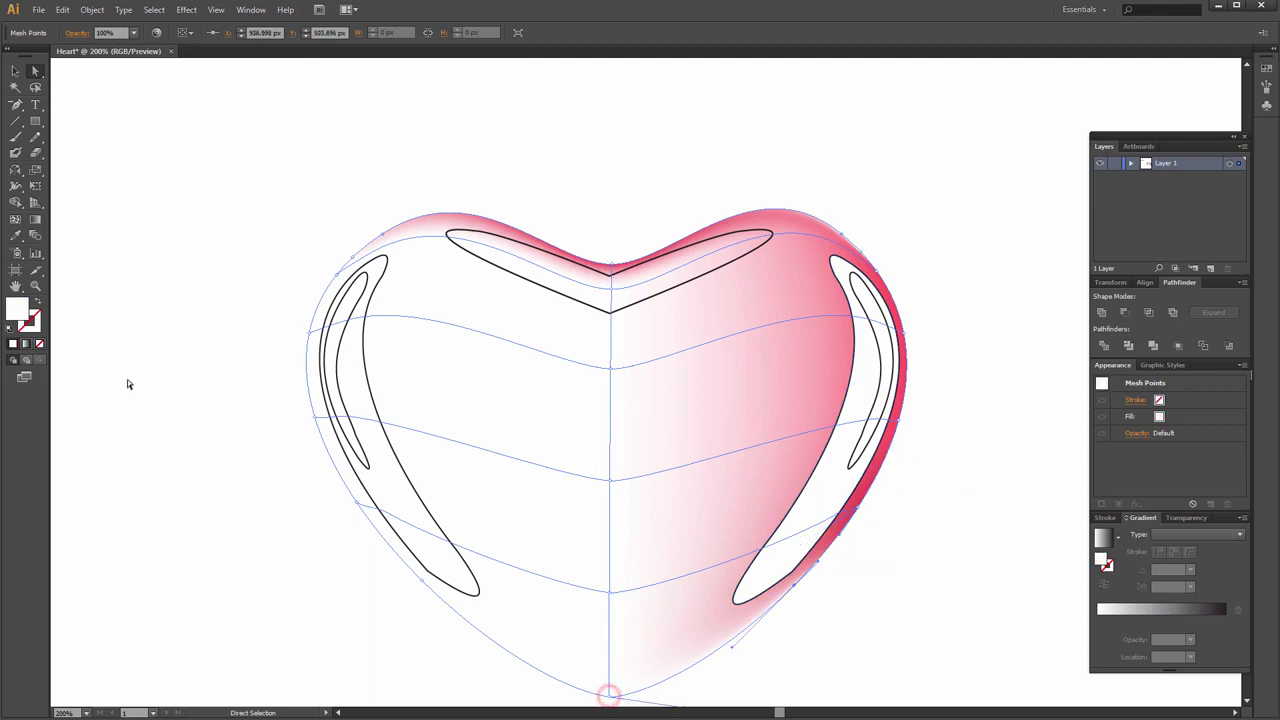
double_click(16, 313)
double_click(884, 530)
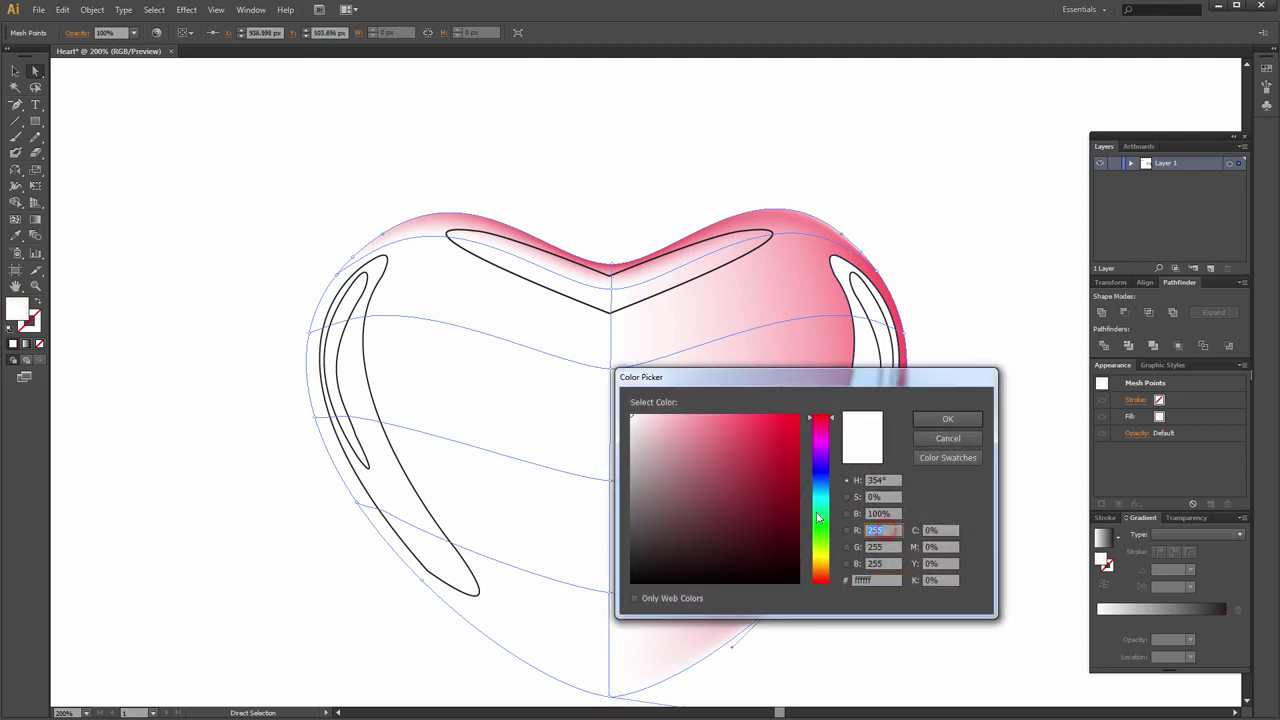
key(Tab)
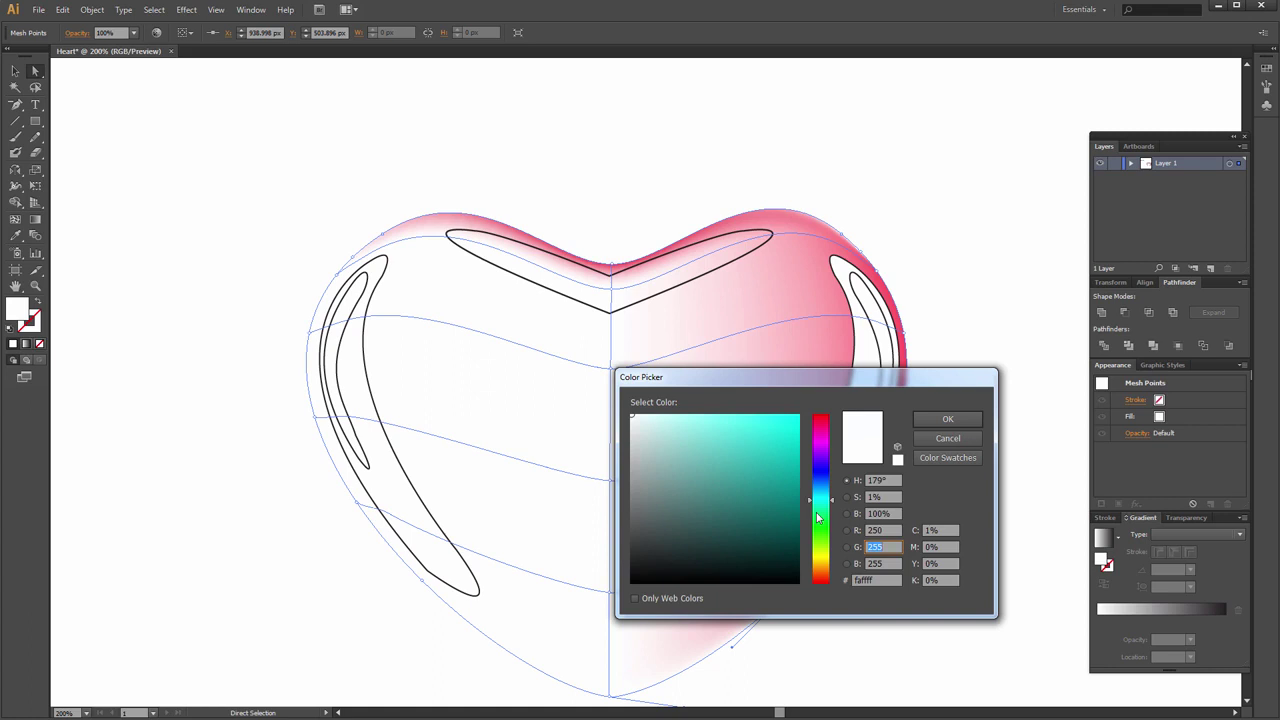
text(79)
key(Tab)
key(Return)
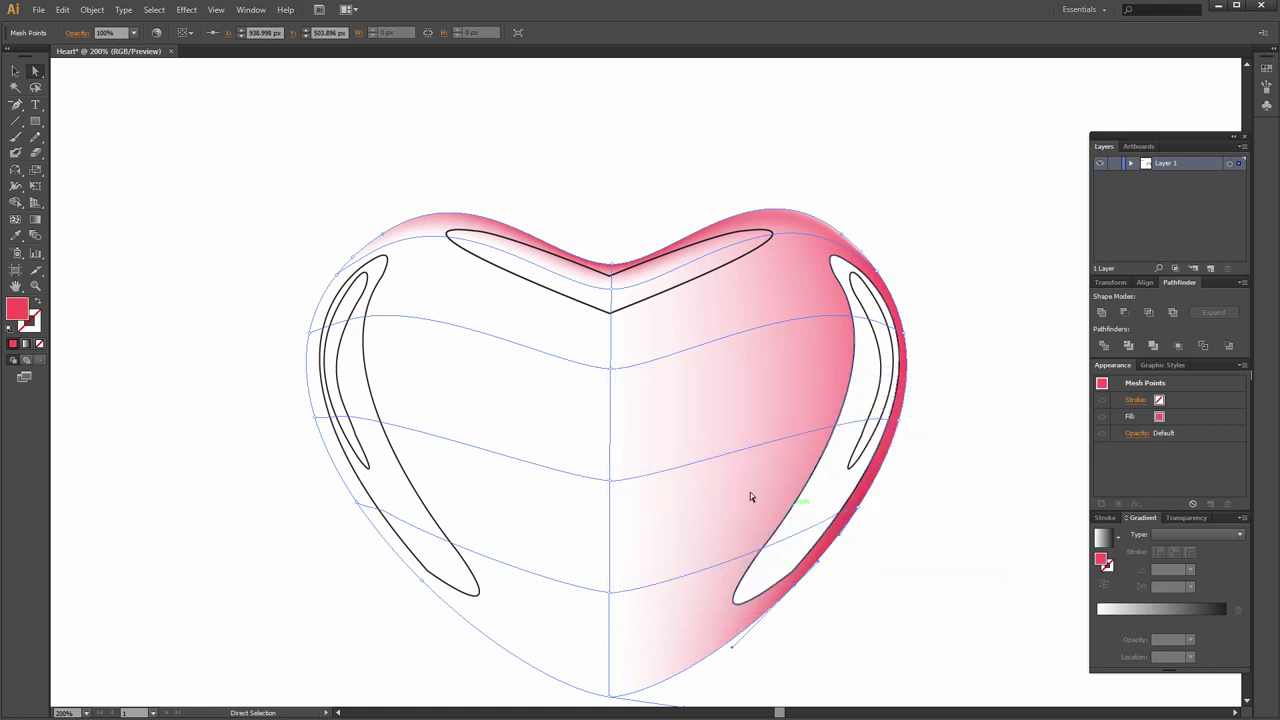
click(335, 274)
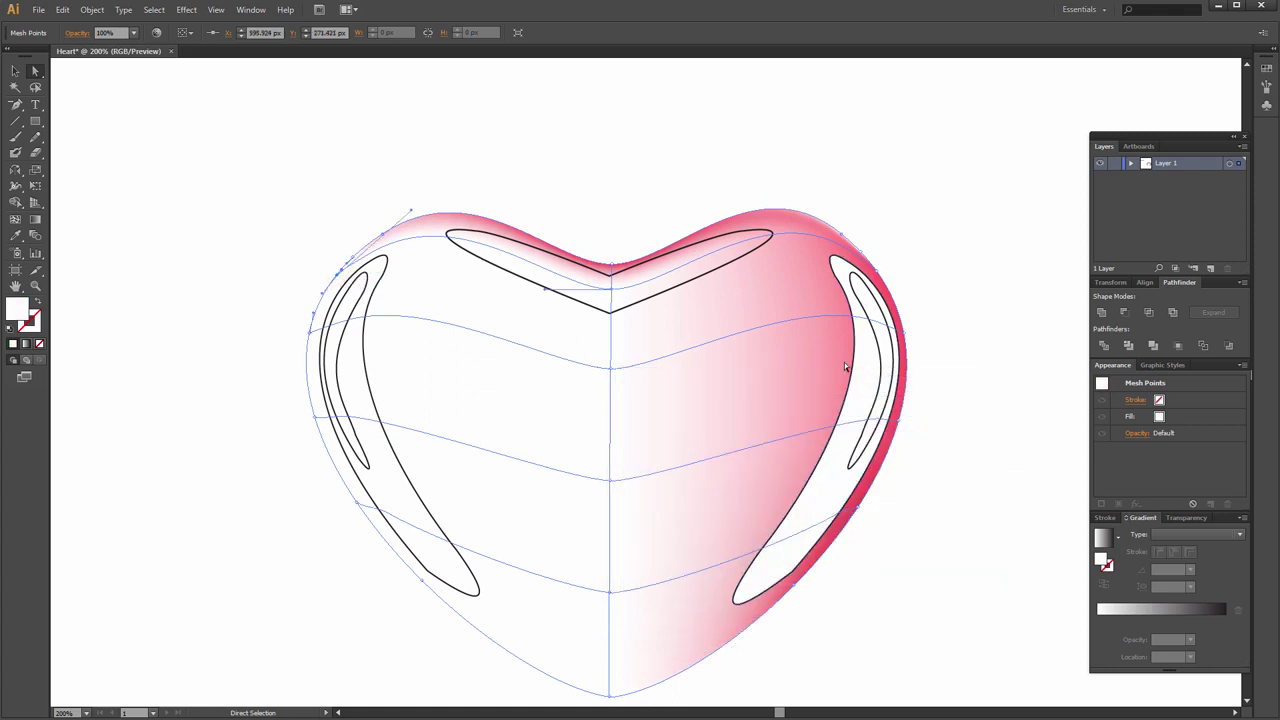
Eyedrop the right edge's pink onto the two upper left-edge mesh points.
key(i)
click(877, 272)
key(a)
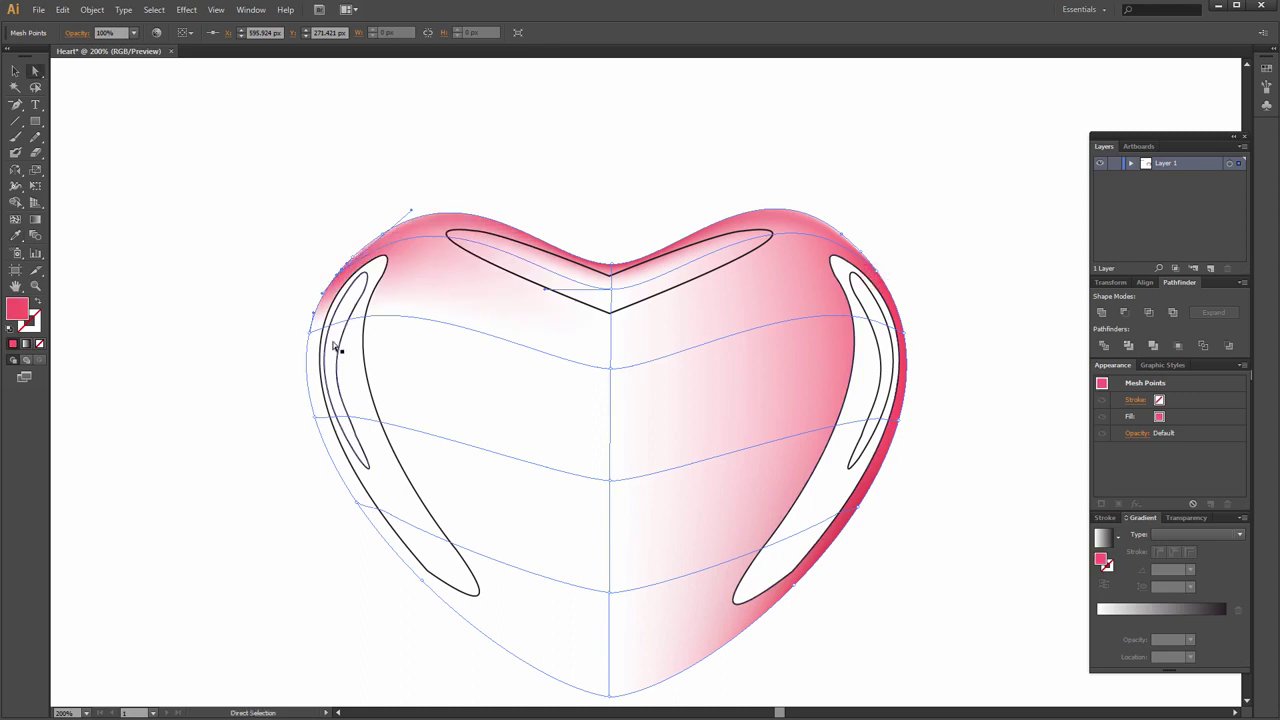
click(309, 331)
key(i)
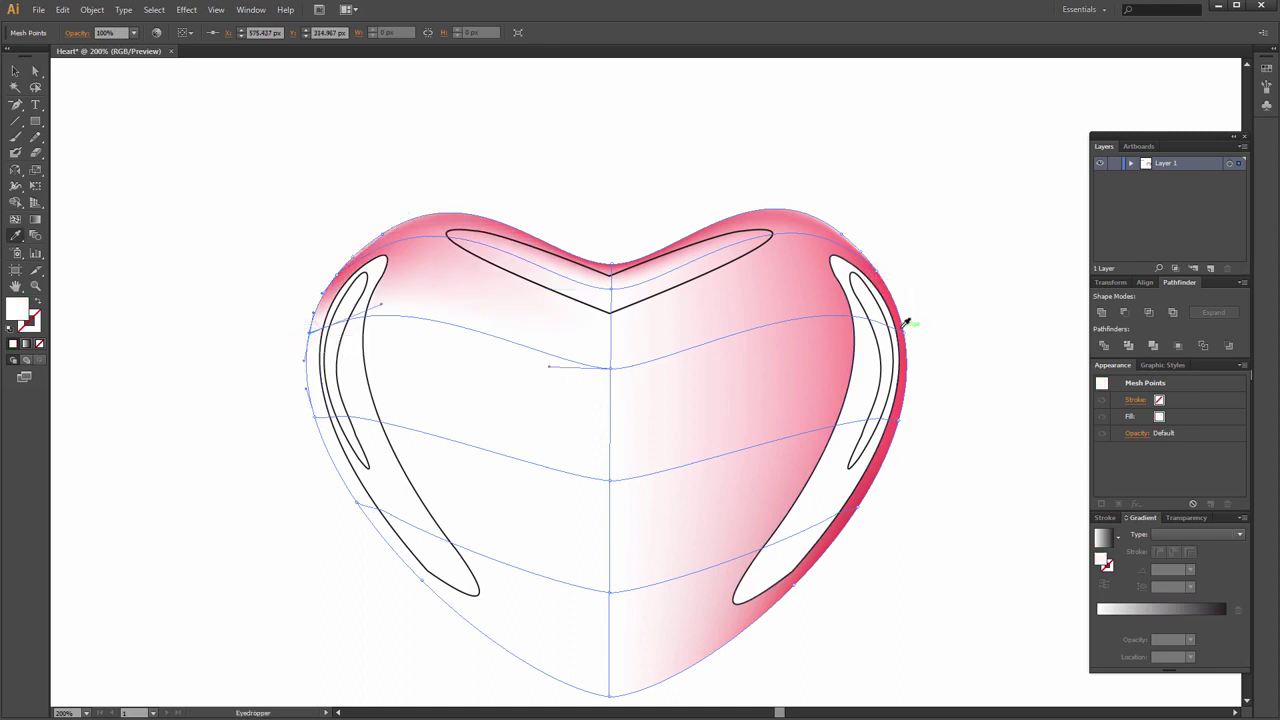
click(905, 323)
key(a)
click(315, 419)
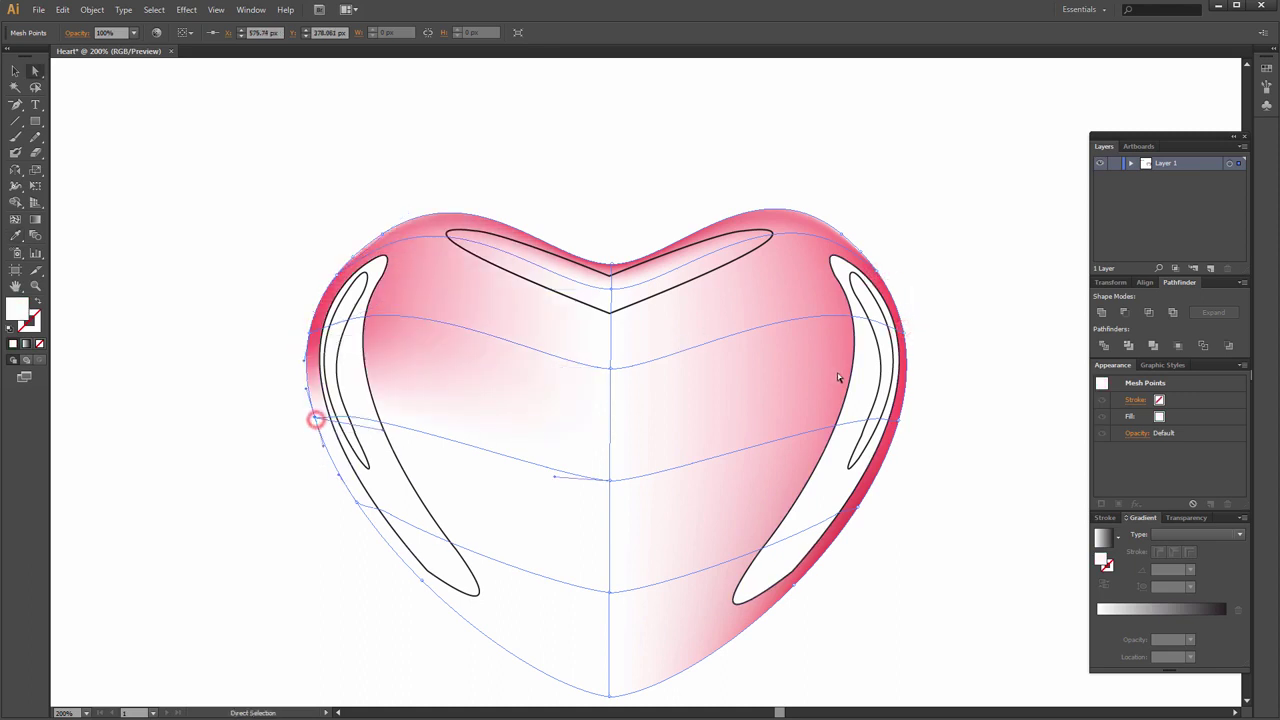
Eyedrop pink onto the lower left-edge points, then reopen the bottom point's fill colour.
key(i)
click(903, 410)
key(a)
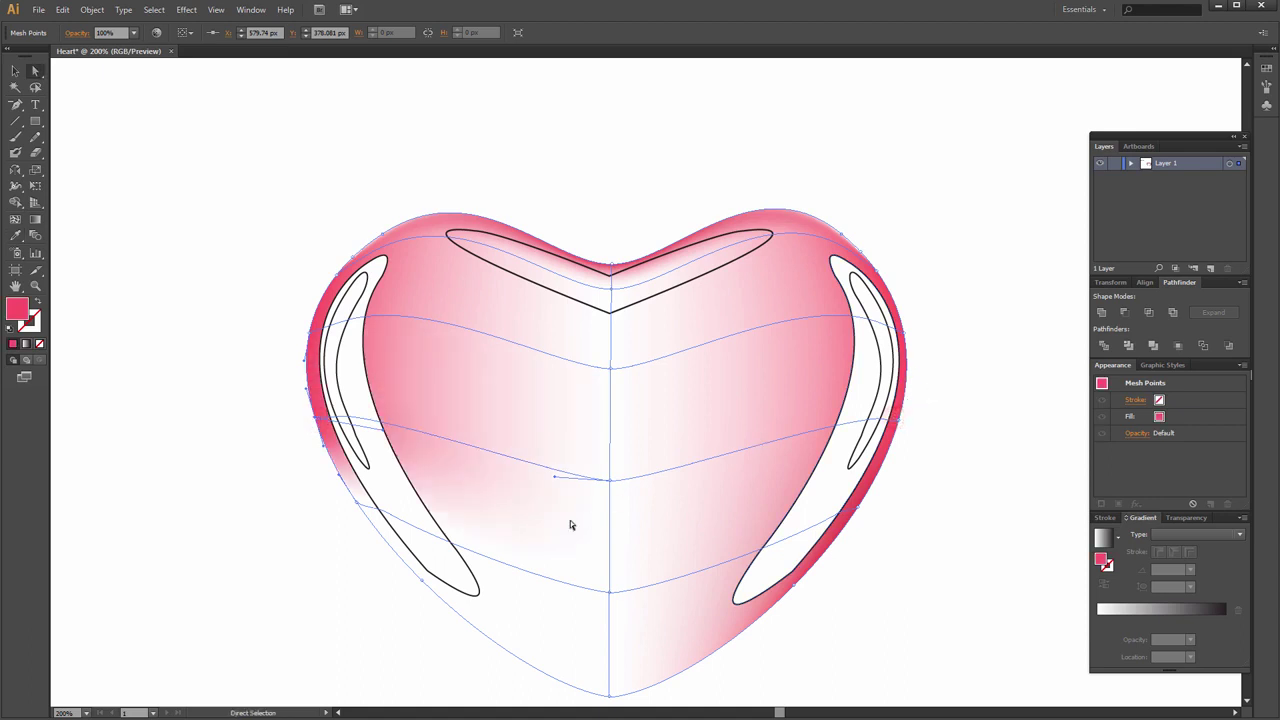
click(355, 505)
key(i)
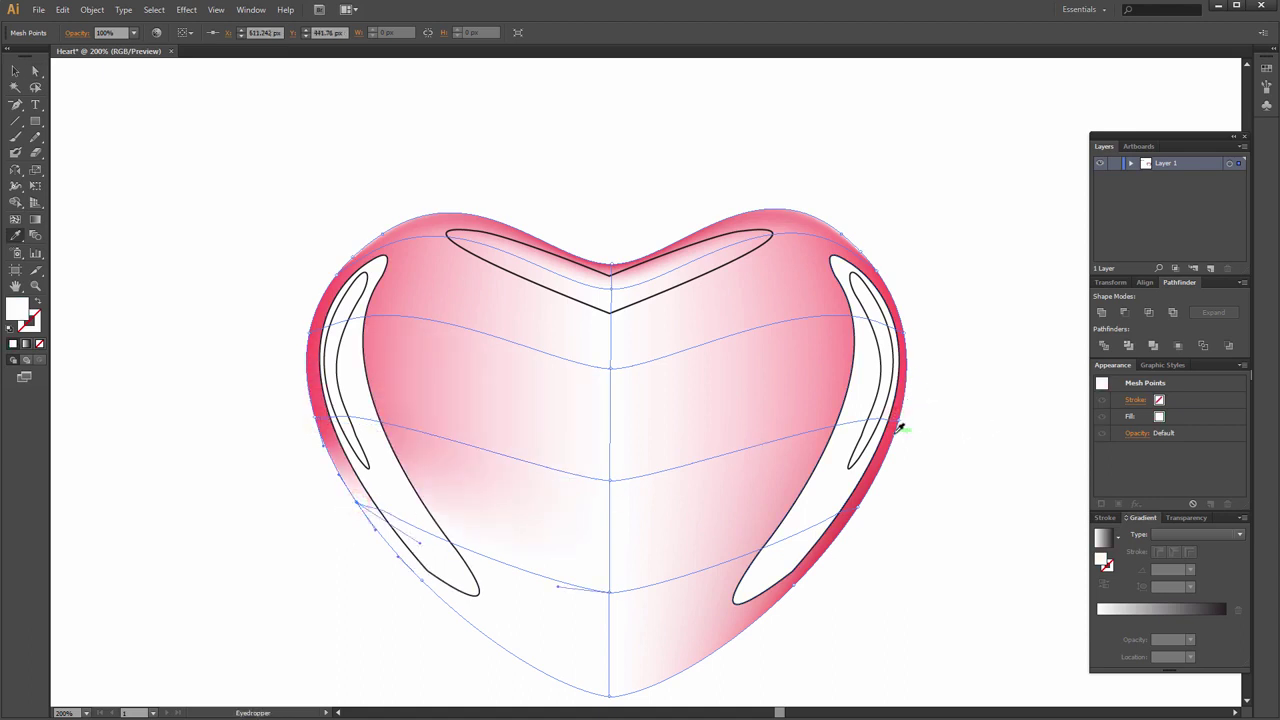
click(860, 497)
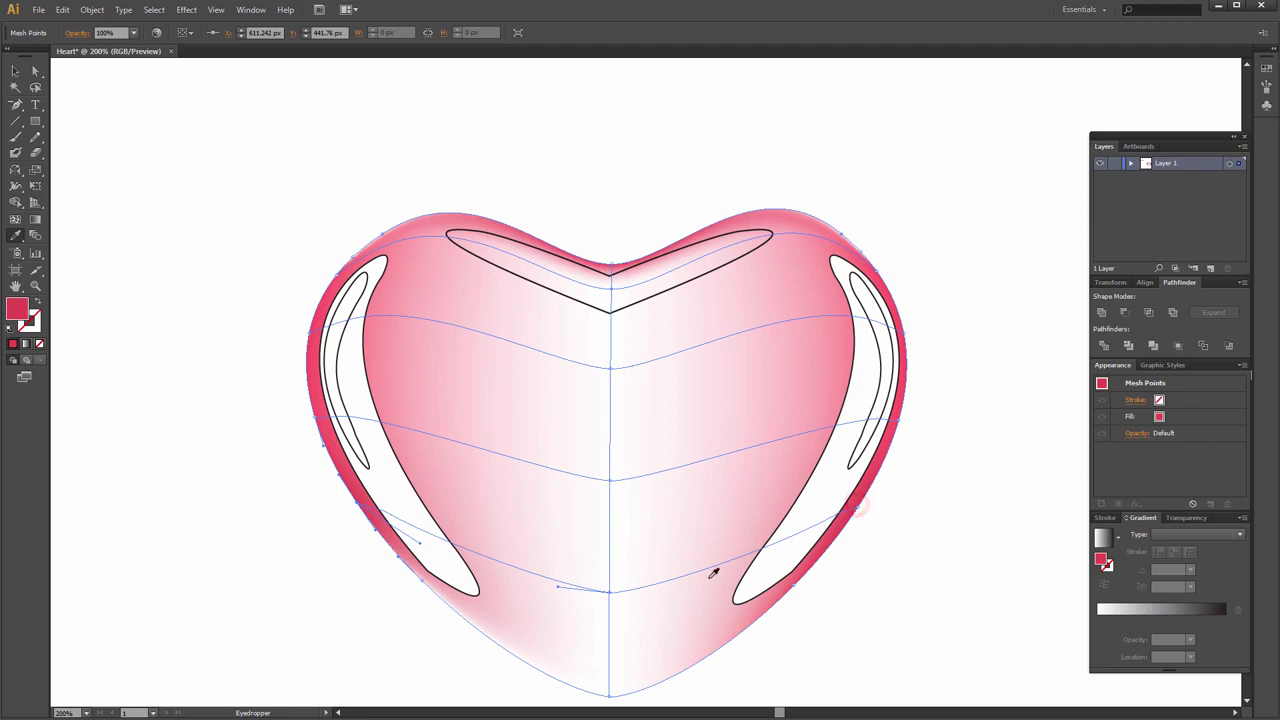
key(a)
click(609, 694)
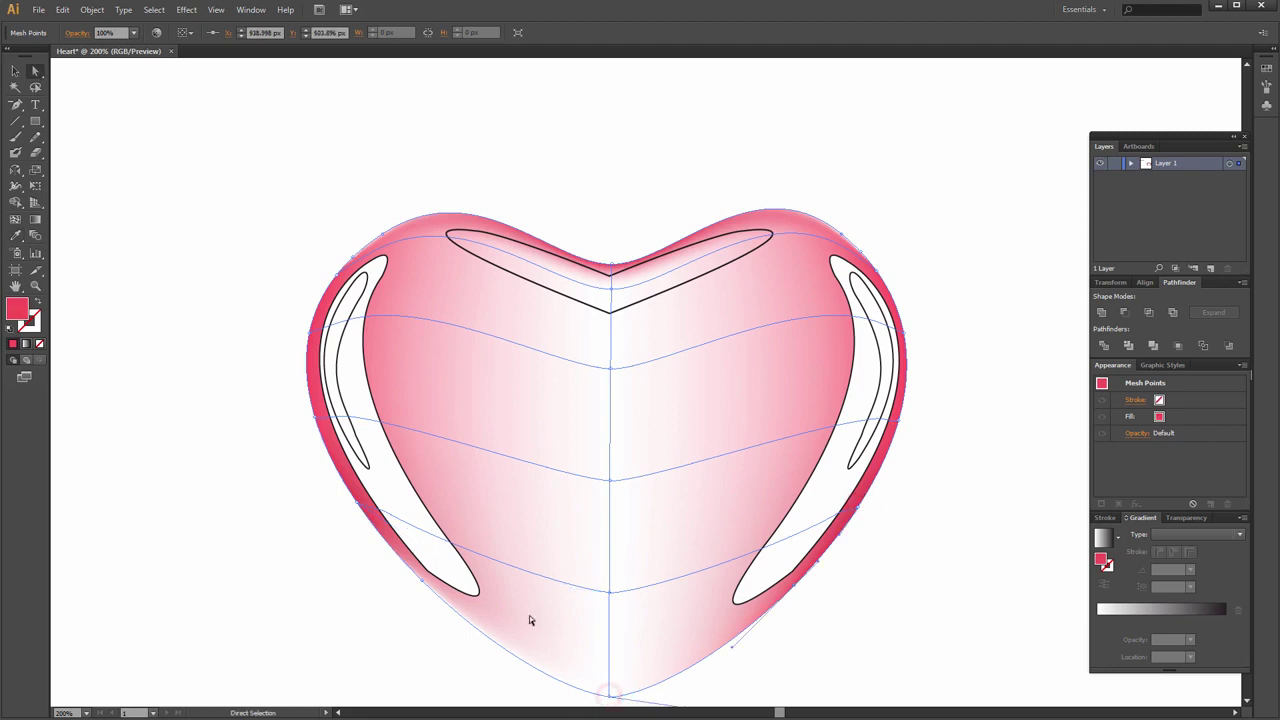
double_click(18, 308)
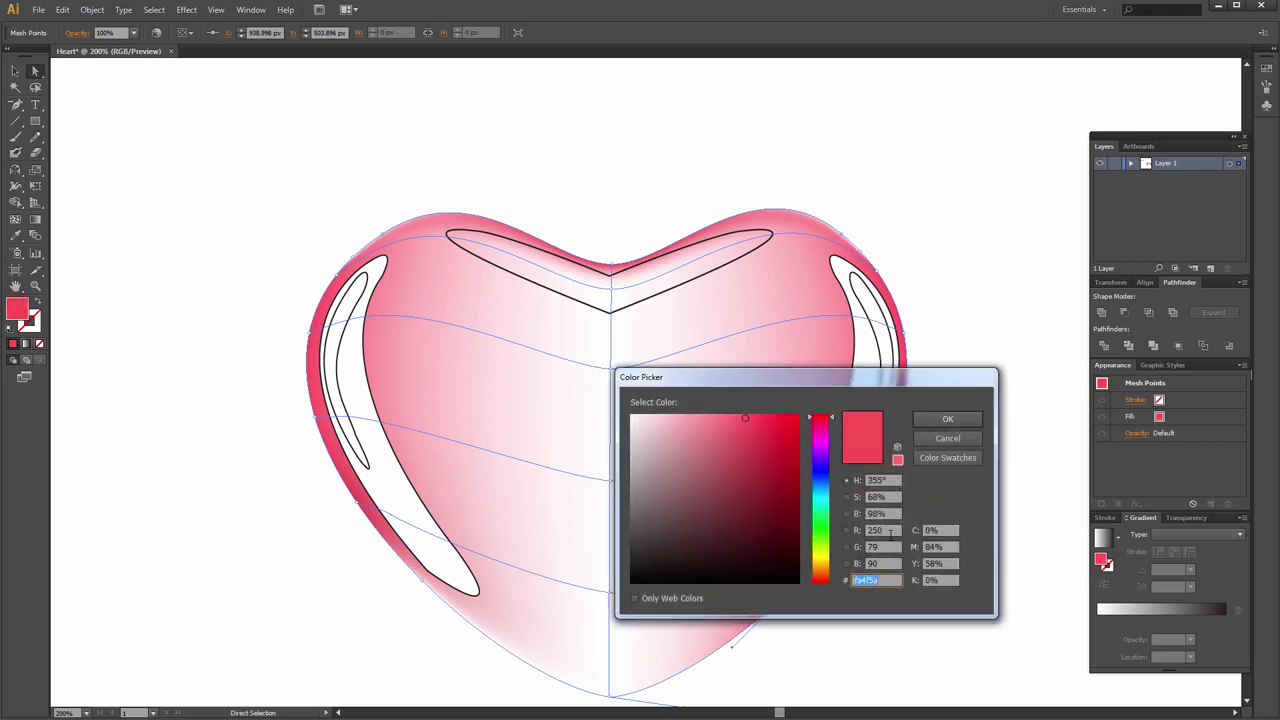
Confirm the pink fill, then give the top-centre mesh point a darker red.
click(947, 418)
click(613, 290)
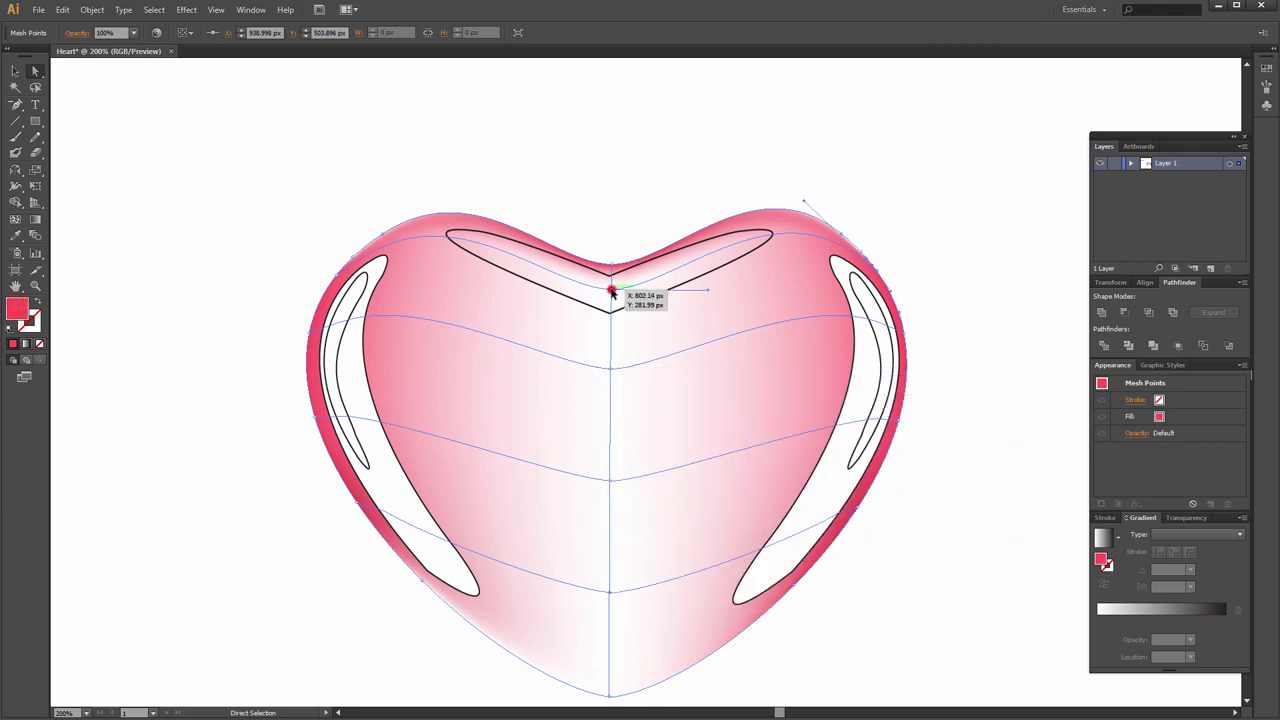
click(613, 290)
double_click(17, 310)
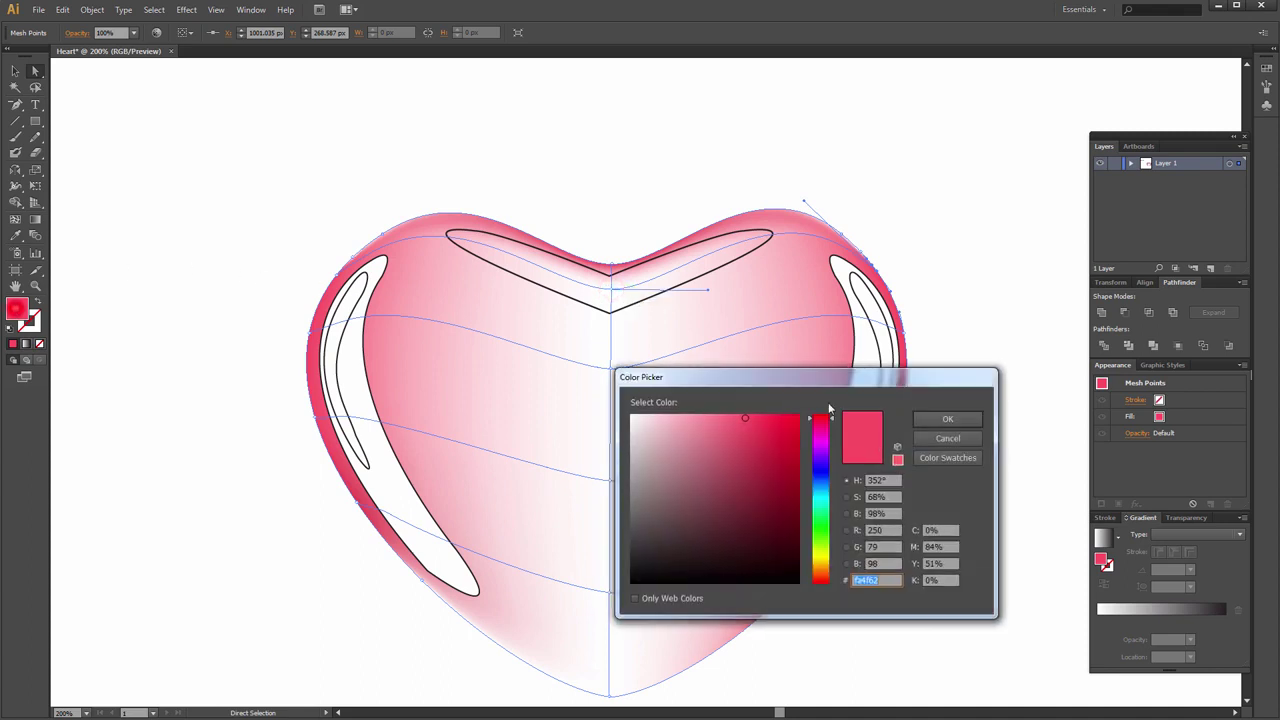
click(889, 531)
text(15)
key(Tab)
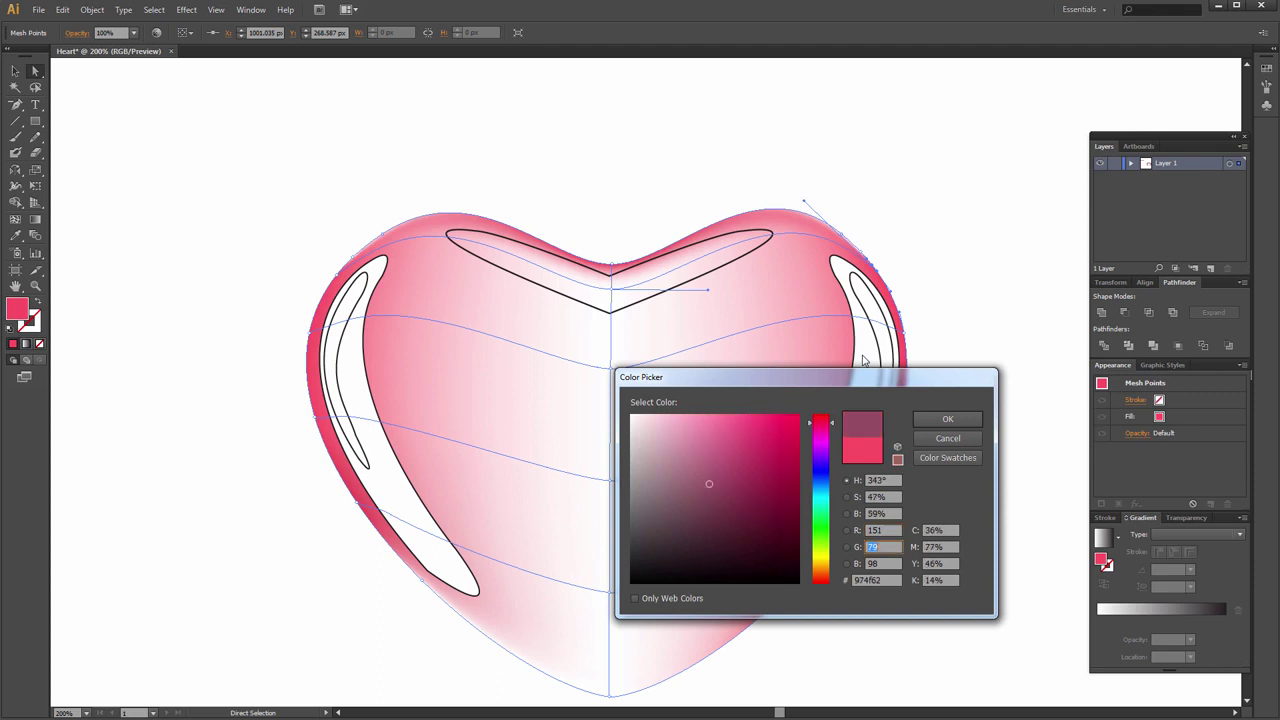
text(15)
key(Return)
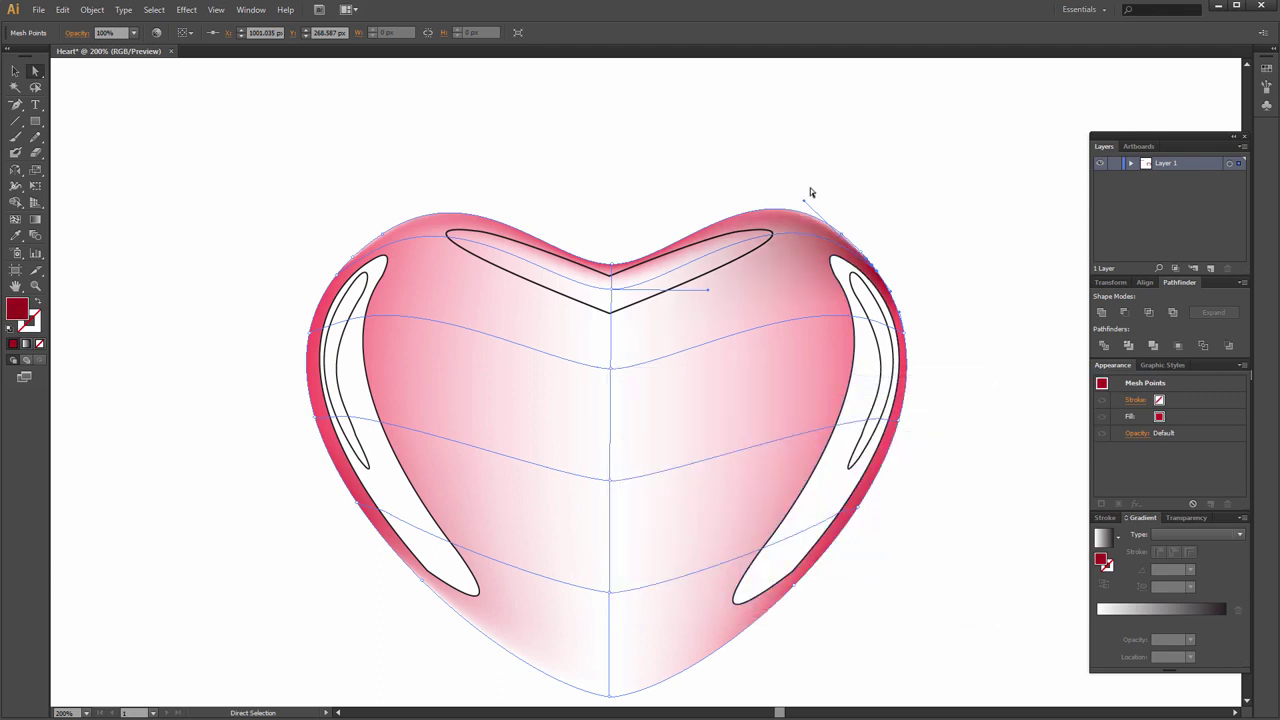
Deepen the top-centre mesh point to deep red, entering 17 for a colour value.
click(611, 289)
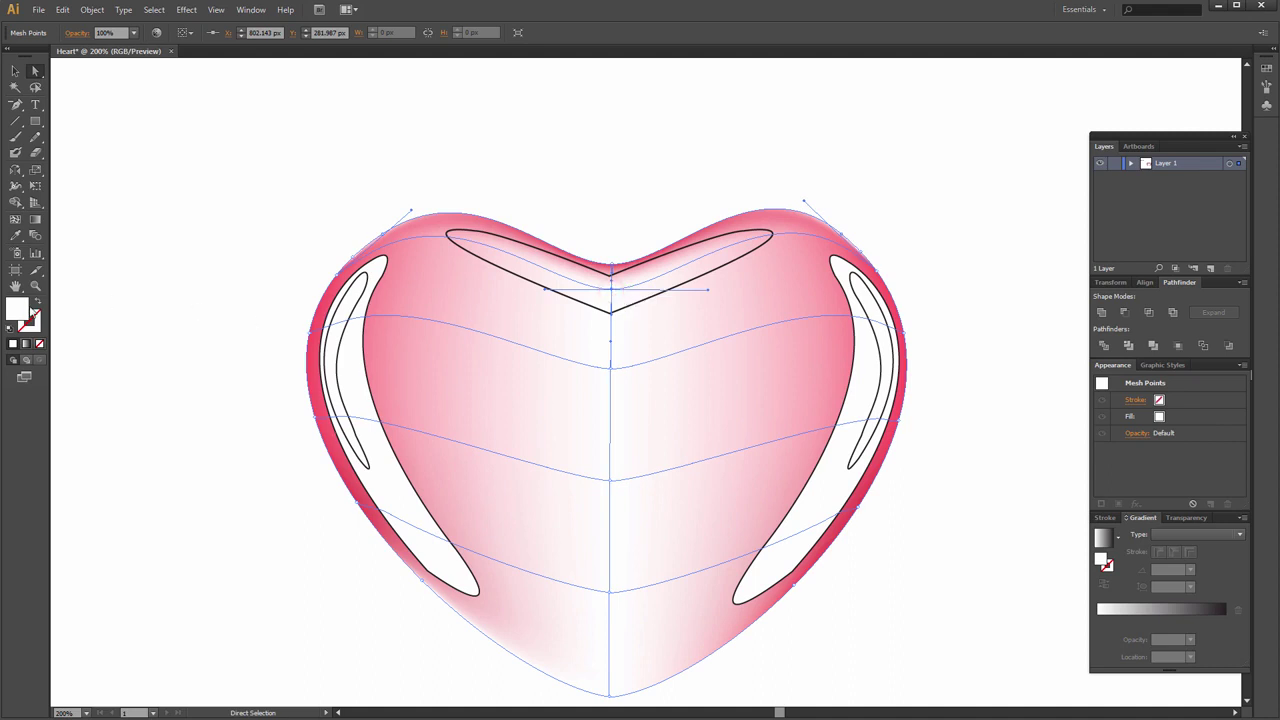
double_click(24, 309)
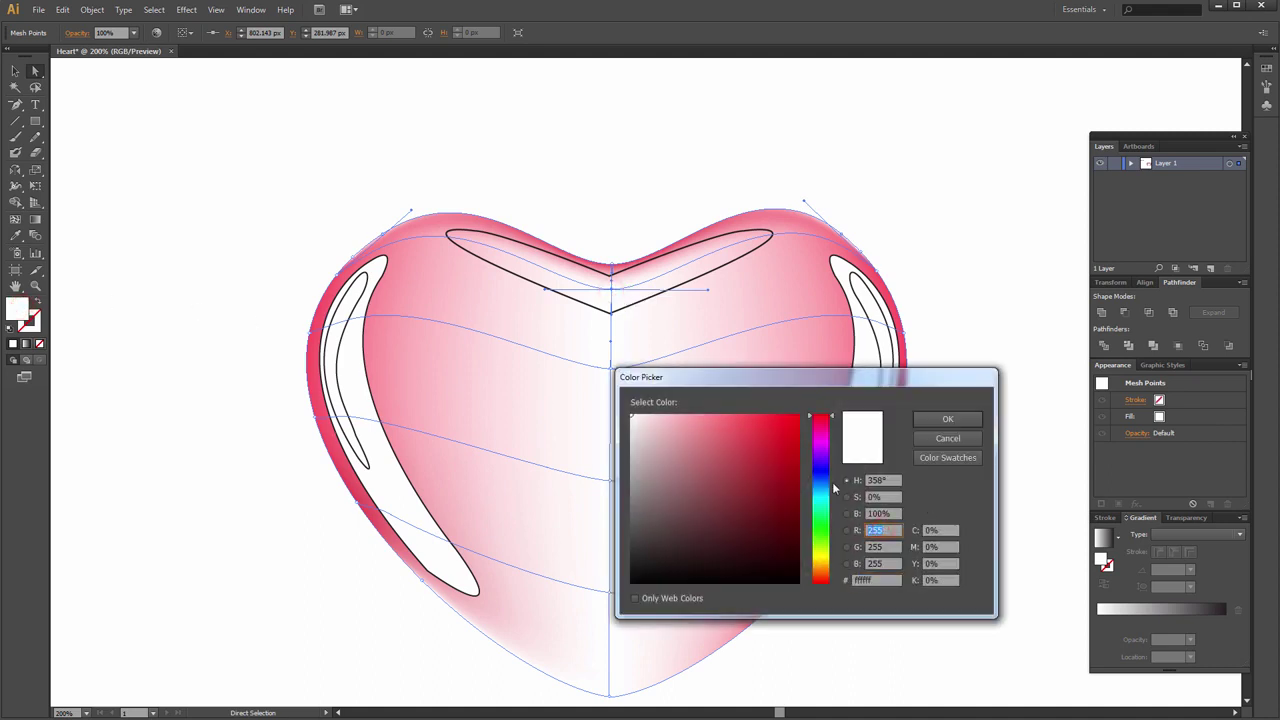
key(Tab)
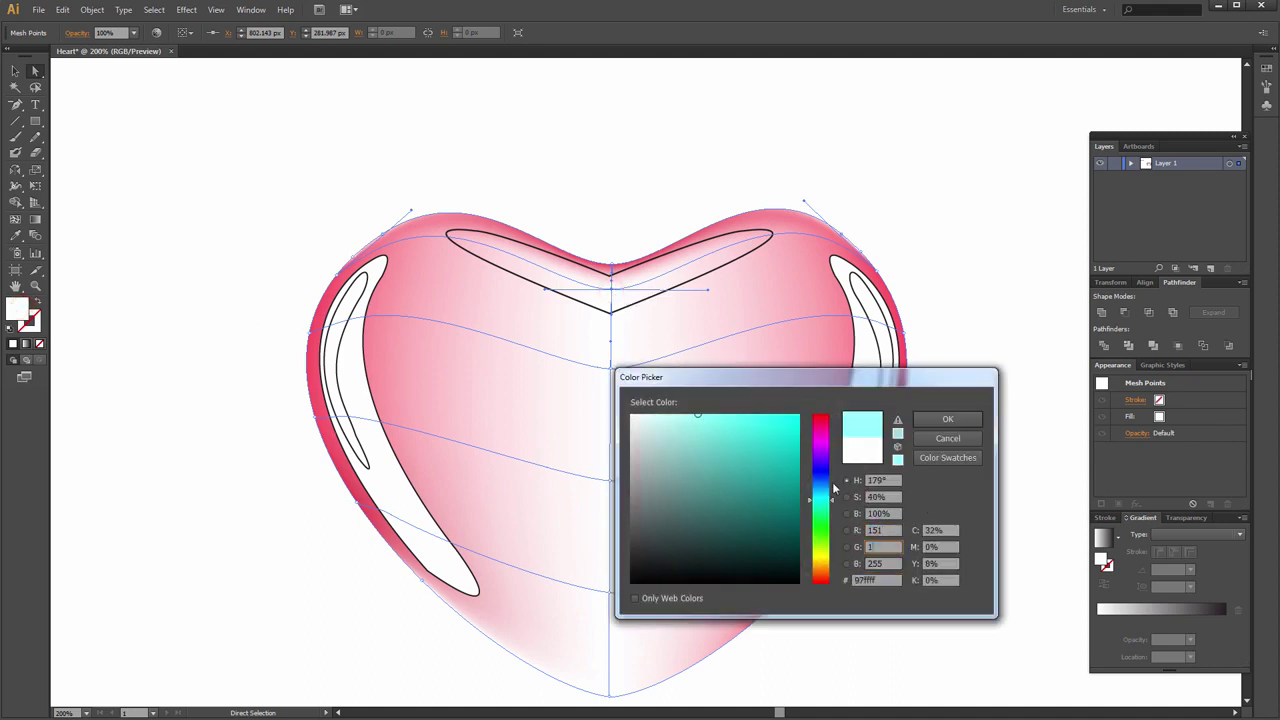
text(17)
key(Tab)
key(Return)
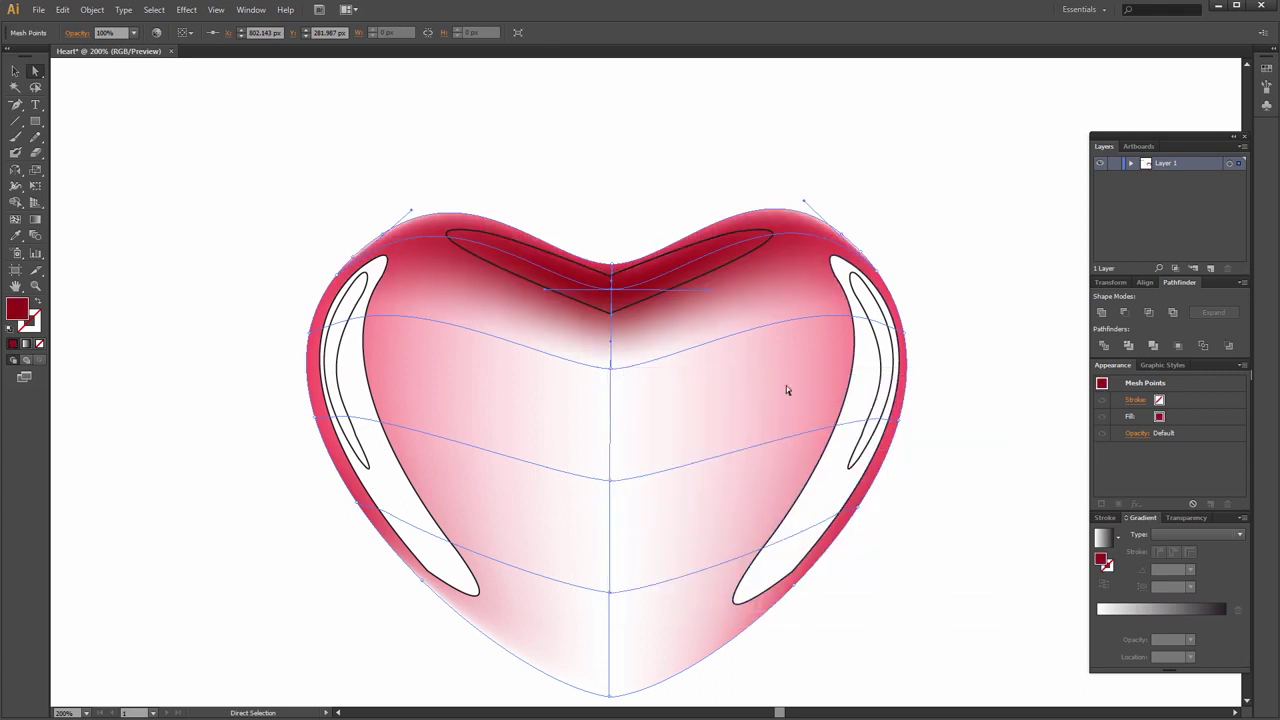
click(608, 368)
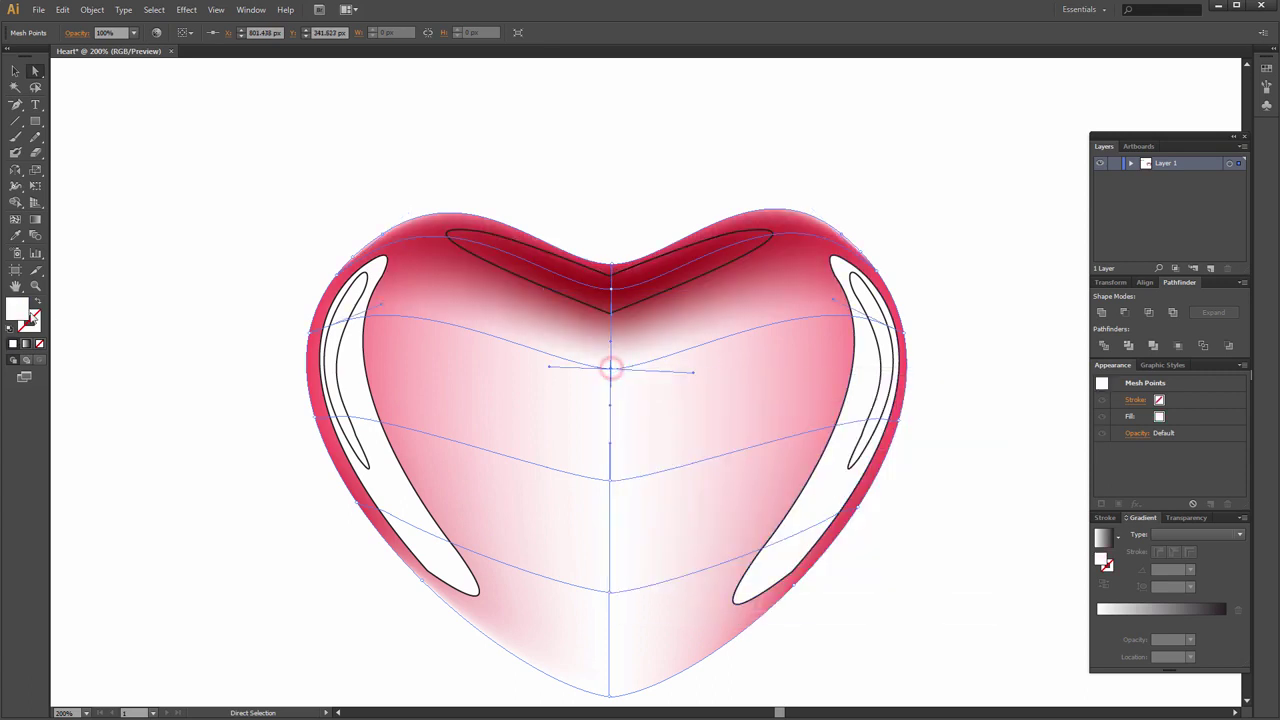
Sample the dark red onto the heart's centre mesh point.
double_click(24, 309)
click(895, 530)
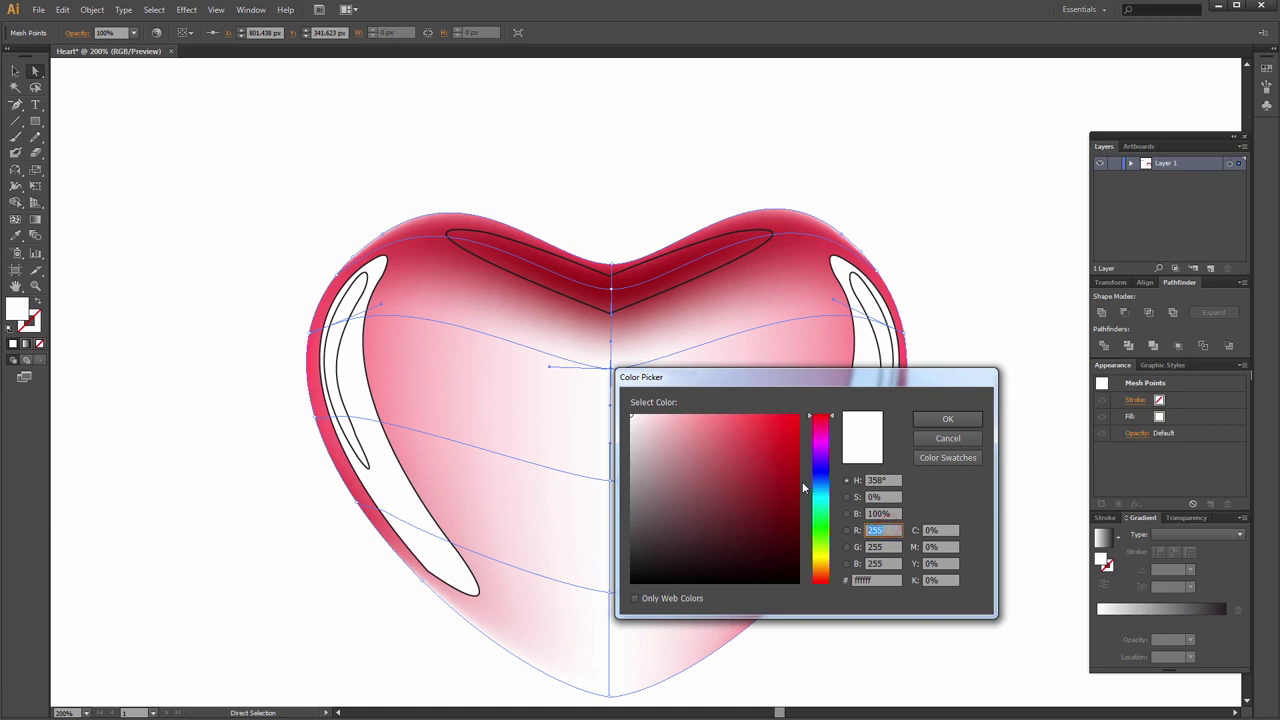
key(Return)
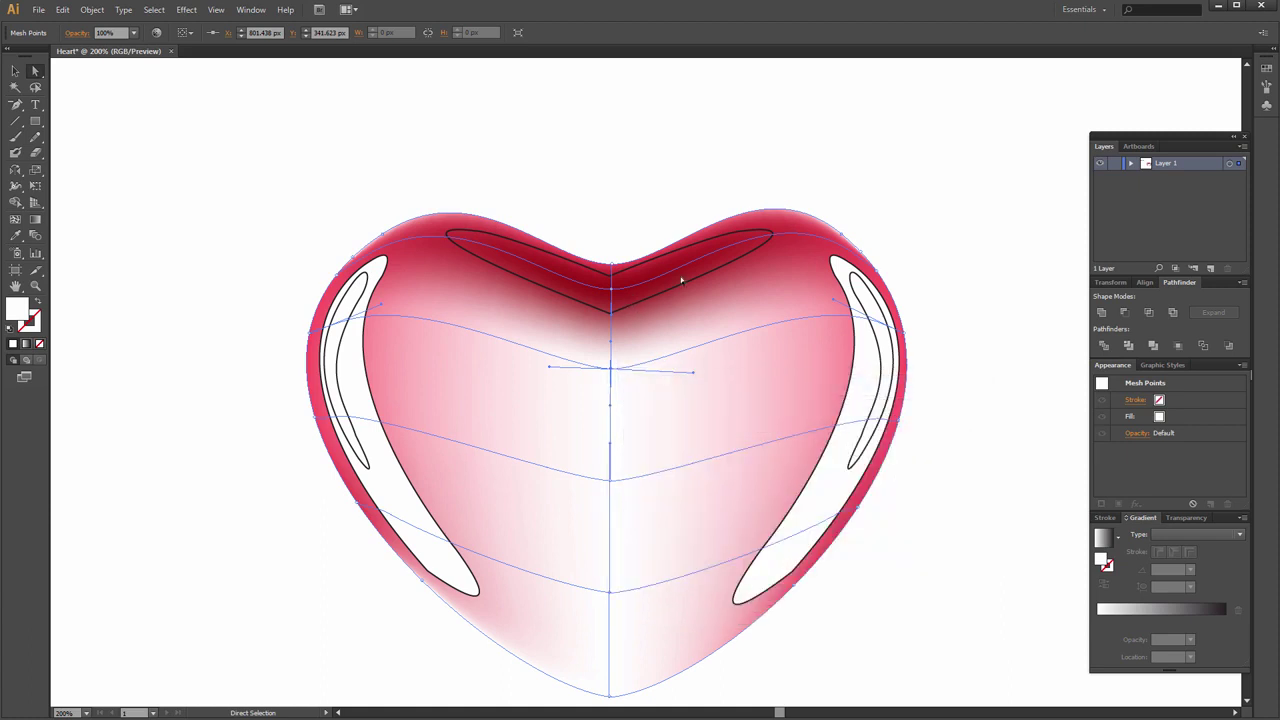
key(i)
click(620, 280)
key(a)
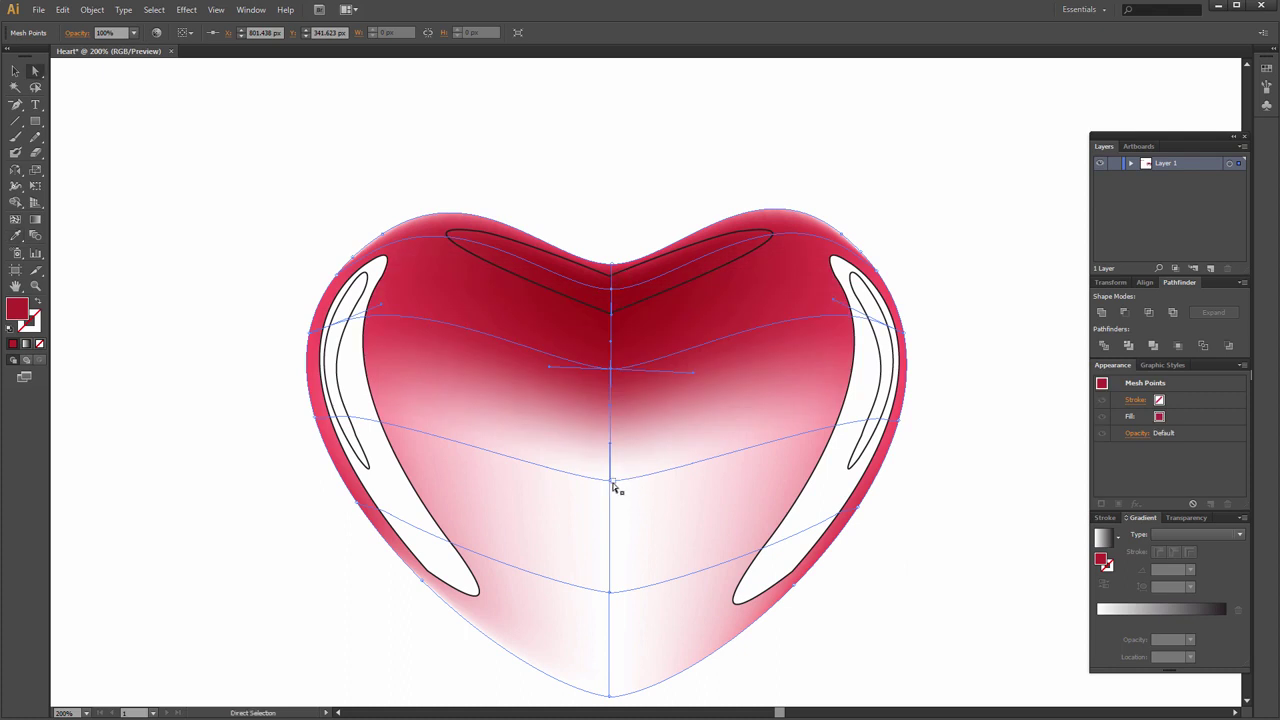
Colour the mesh point below the centre dark red (7e0101).
click(610, 482)
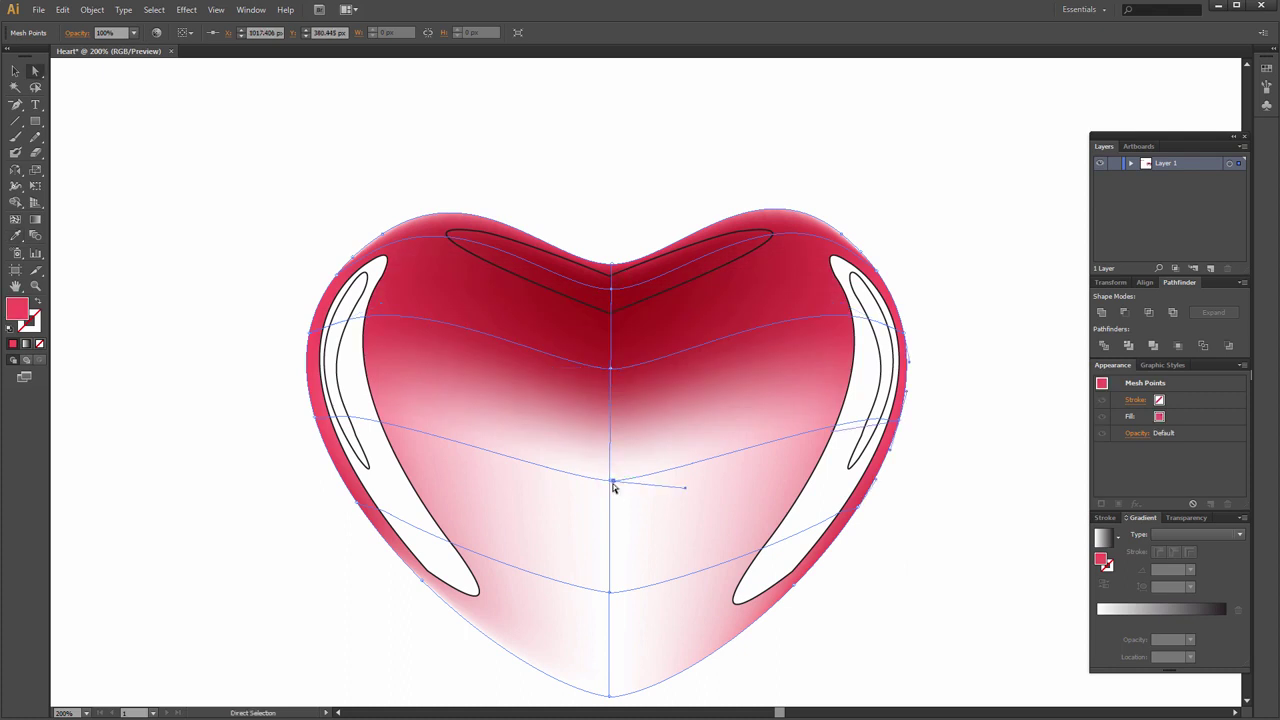
alt+scroll(610, 476, up, 4)
alt+scroll(610, 474, up, 2)
click(494, 386)
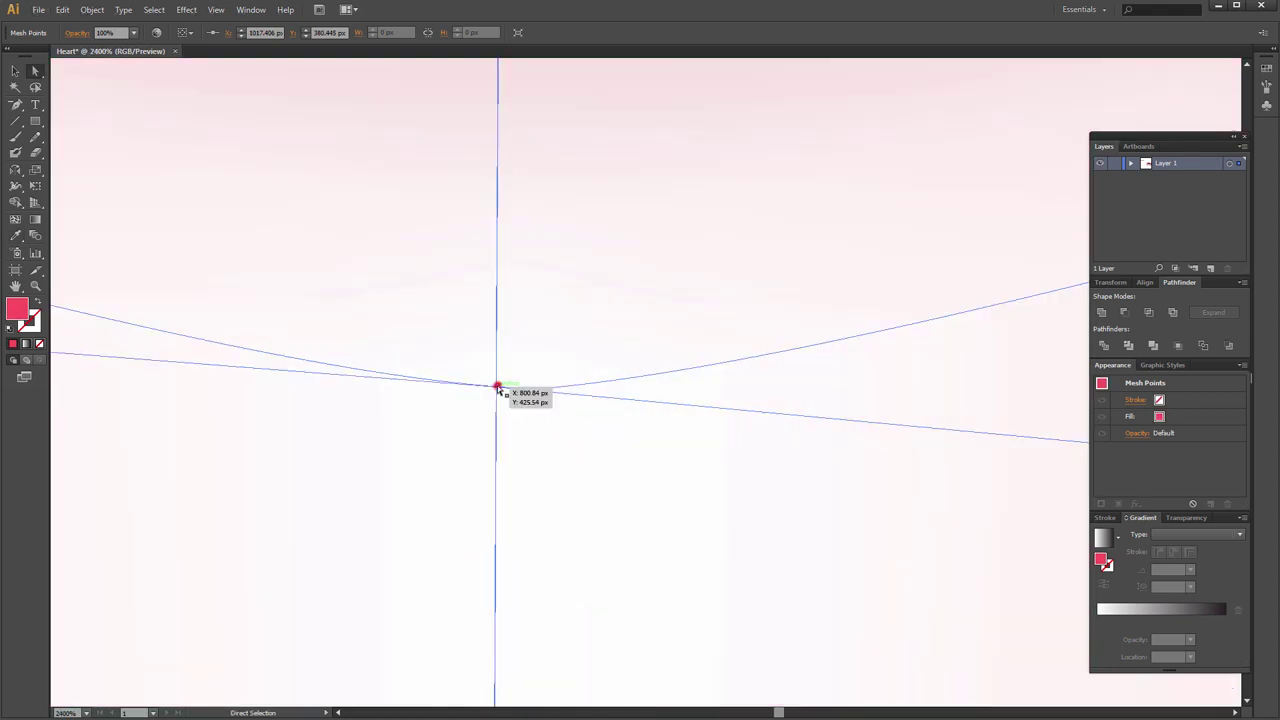
alt+scroll(543, 434, down, 3)
alt+scroll(467, 440, down, 2)
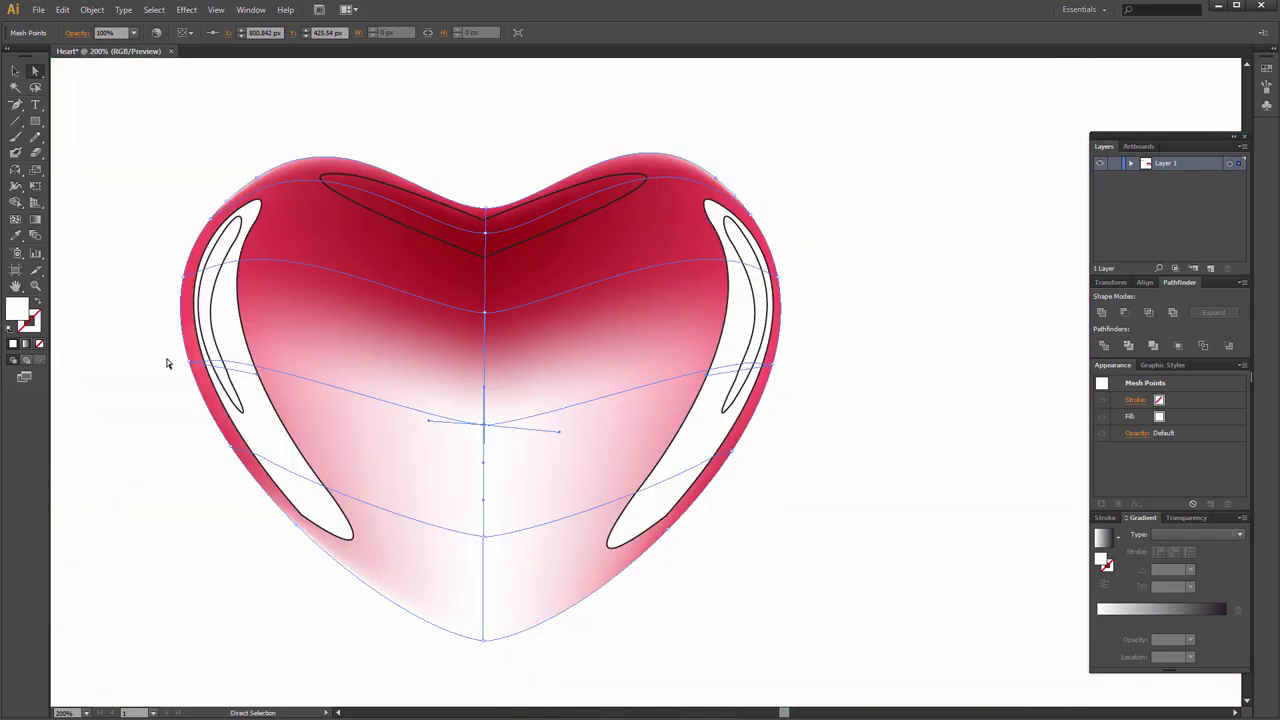
double_click(18, 310)
double_click(884, 531)
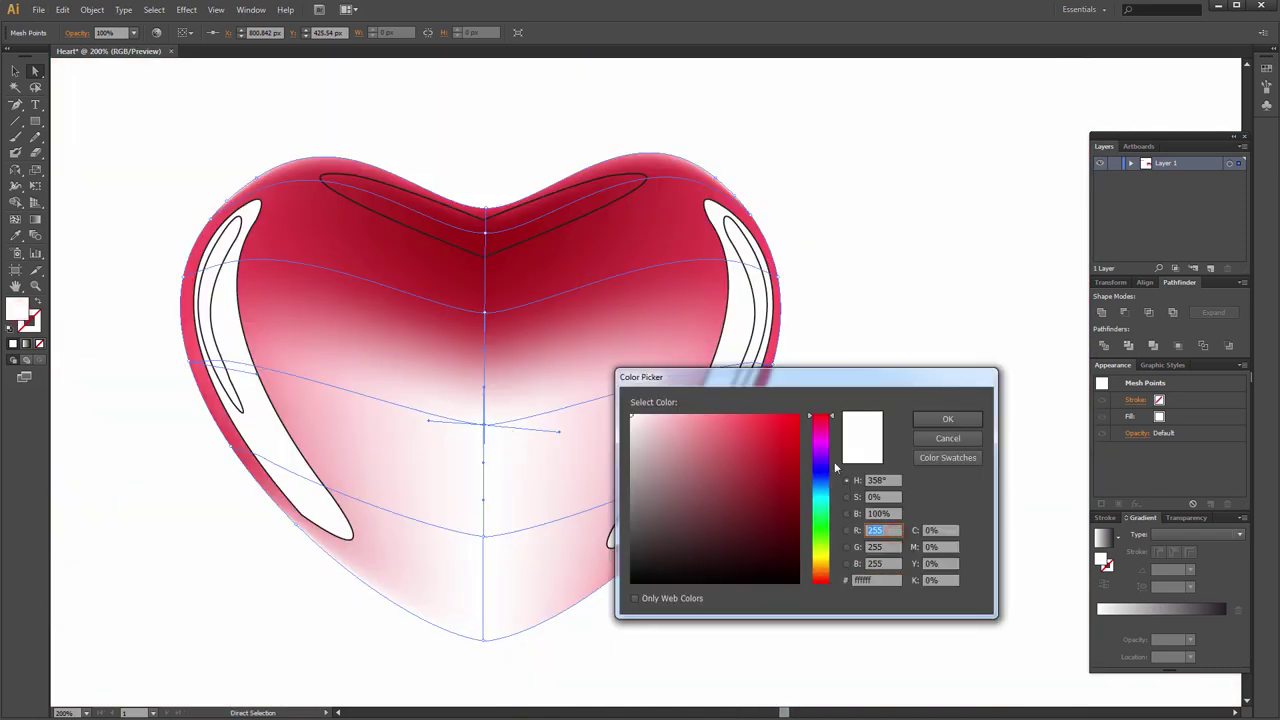
key(Tab)
key(Tab)
text(0)
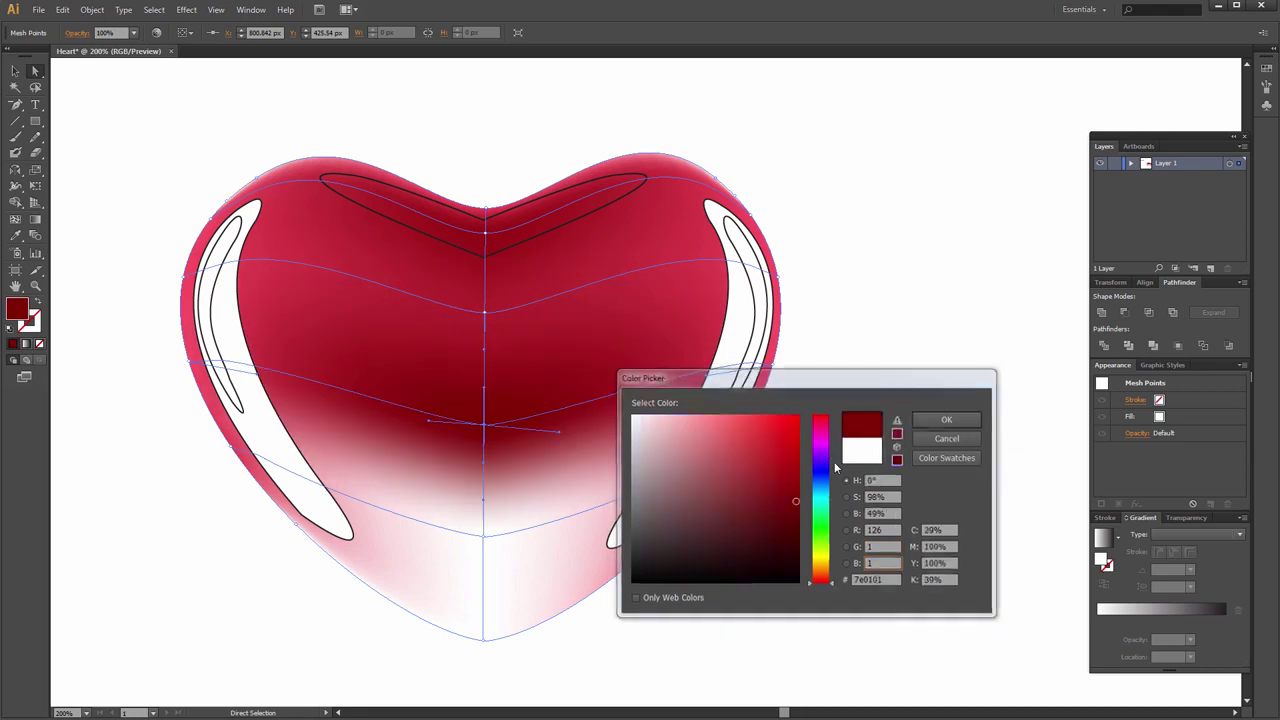
key(Return)
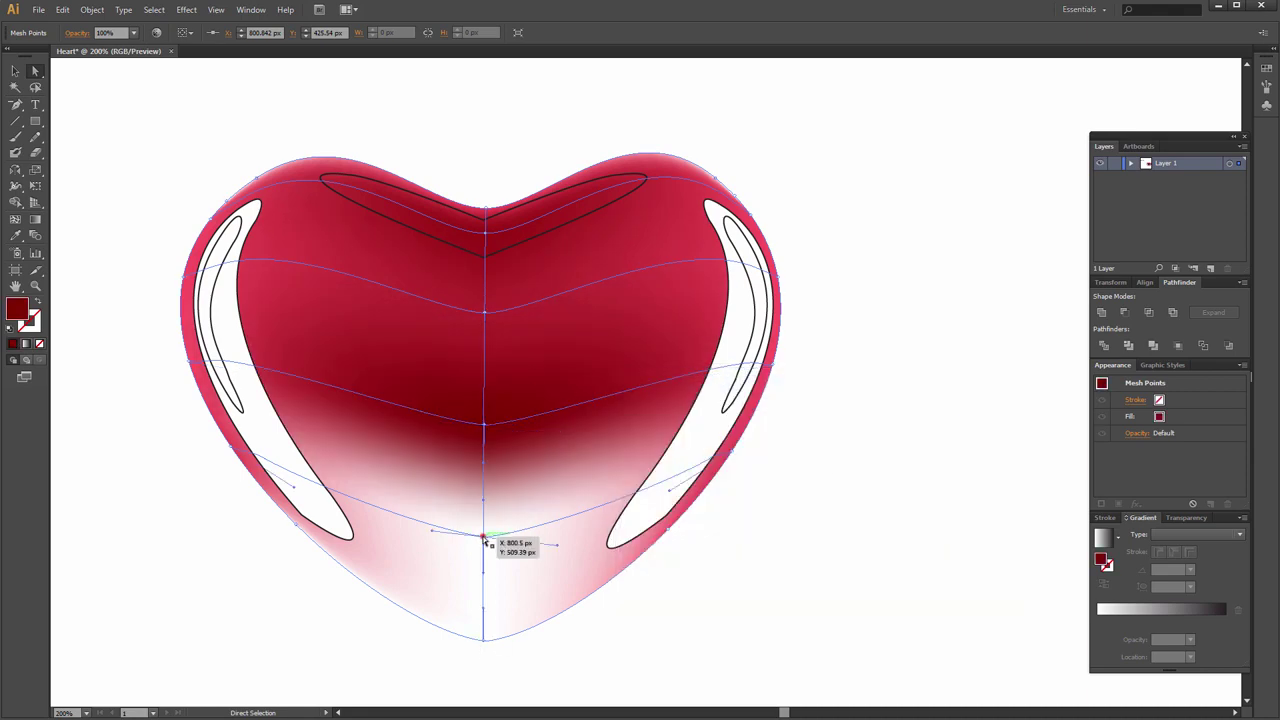
Set the mesh point near the heart's bottom to dark red too.
click(482, 536)
double_click(19, 310)
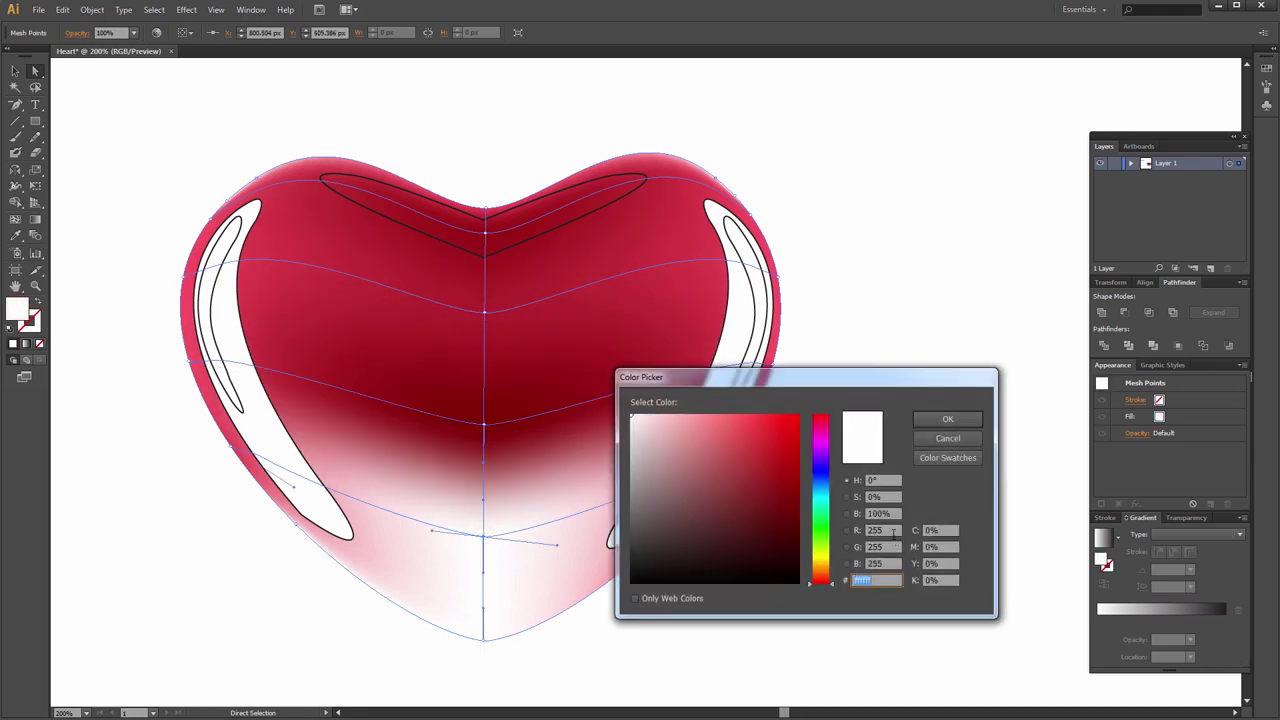
click(891, 531)
text(138)
key(Tab)
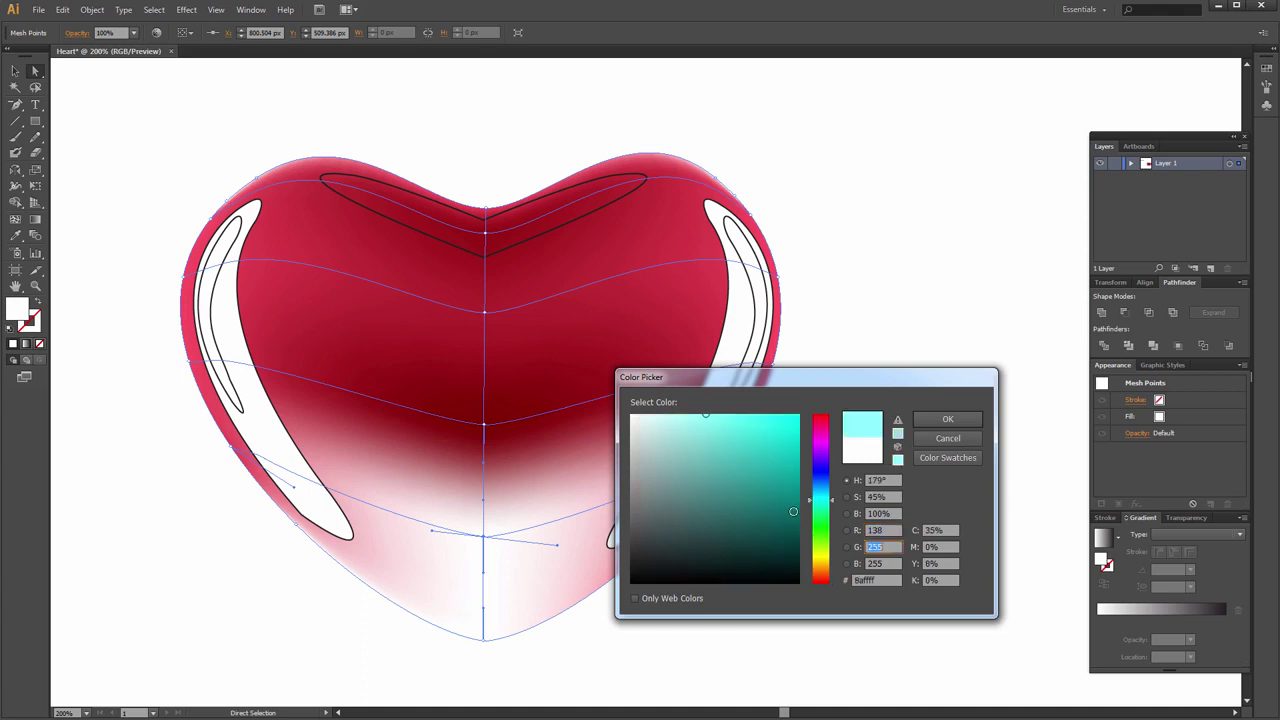
text(0)
key(Tab)
text(0)
key(Tab)
key(Return)
drag(554, 371, 633, 394)
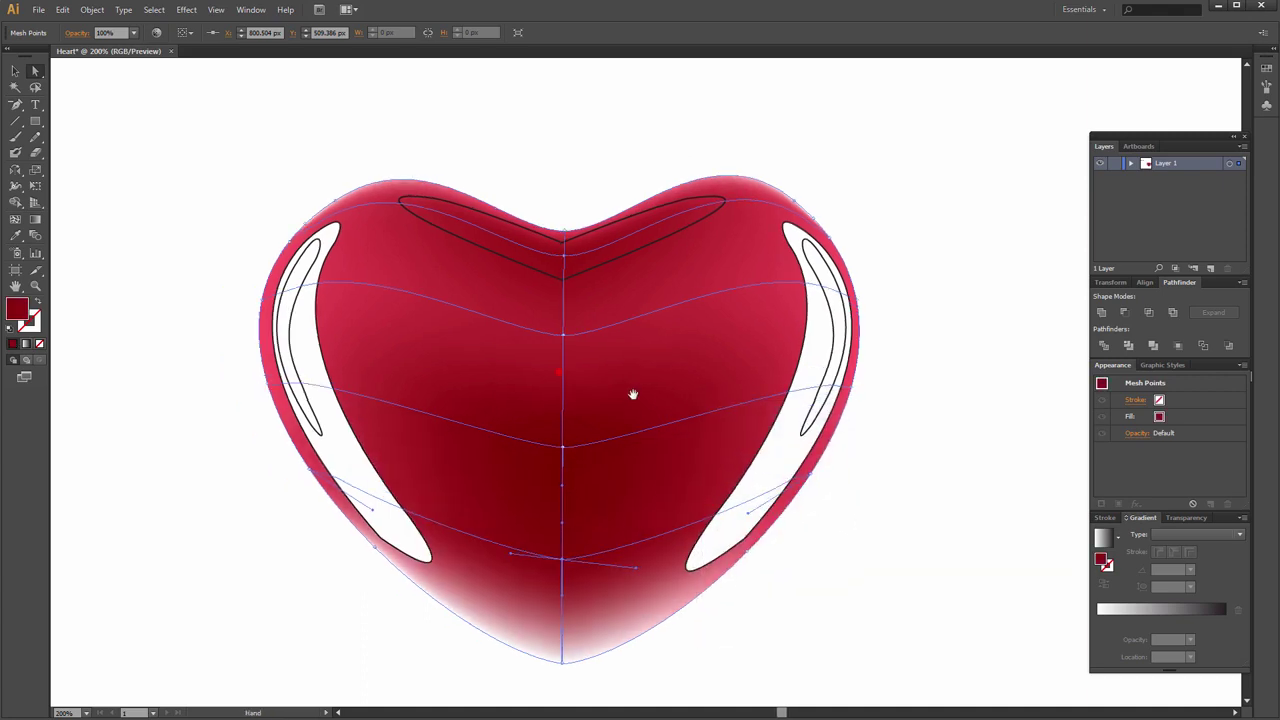
Give the upper-centre mesh point a deep red colour.
click(565, 336)
key(i)
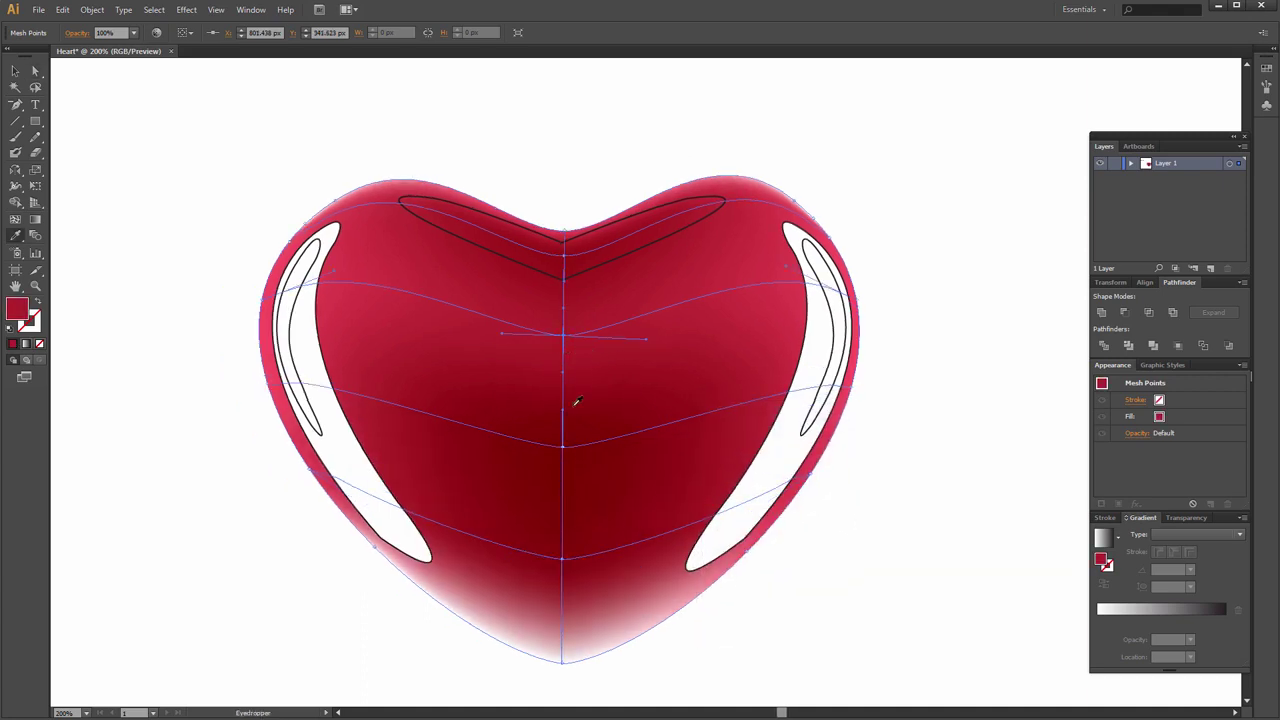
double_click(27, 312)
click(888, 530)
text(151)
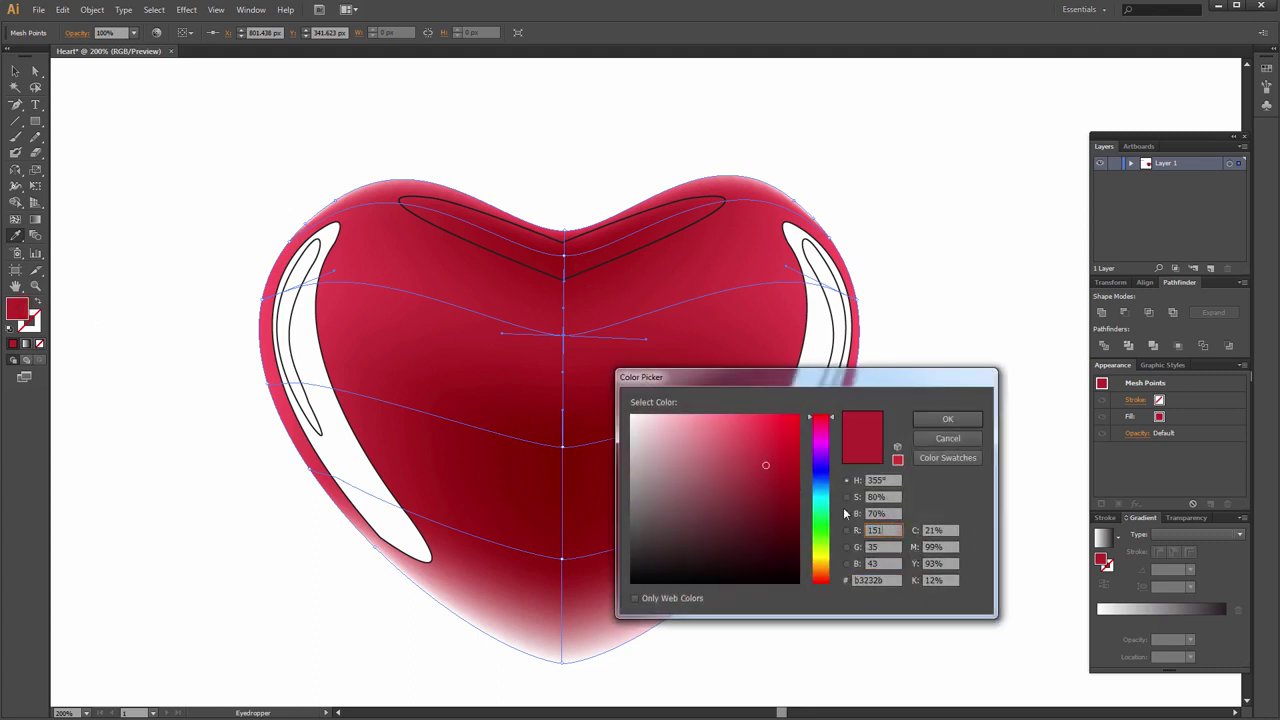
key(Tab)
text(1)
key(Return)
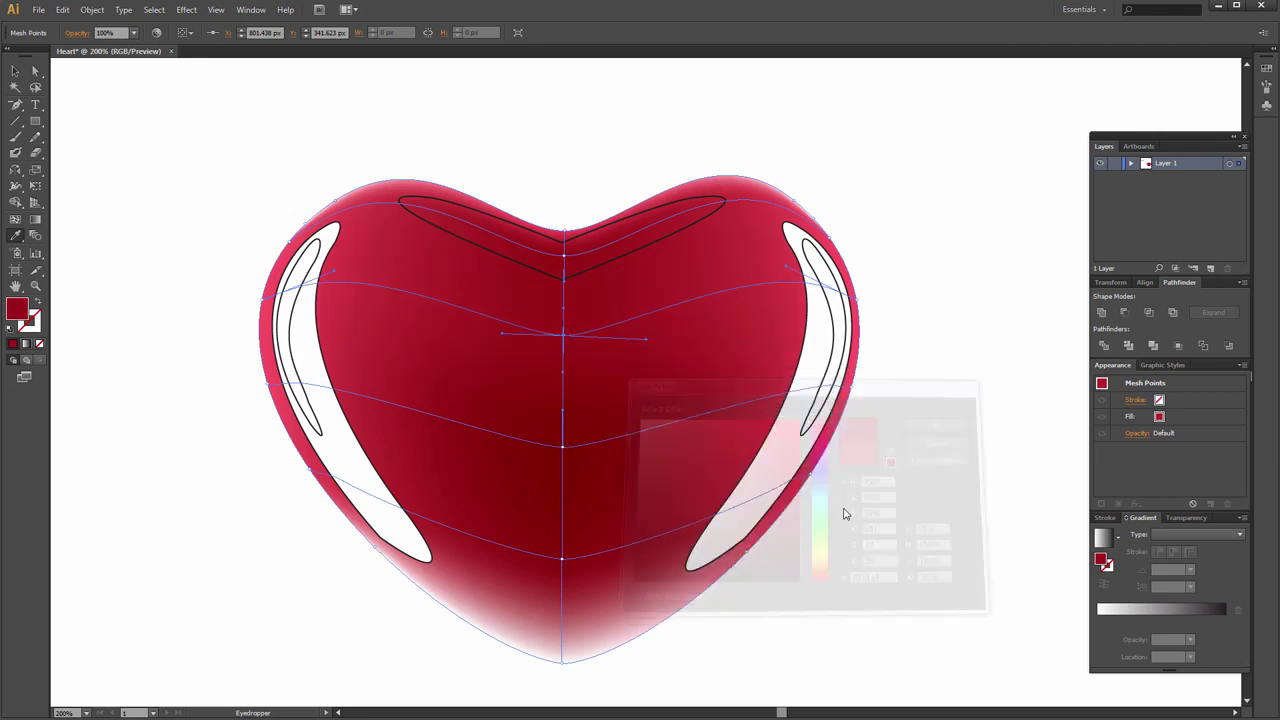
click(908, 466)
key(ctrl+z)
Reselect the heart mesh and pick the mesh point at its bottom tip.
key(v)
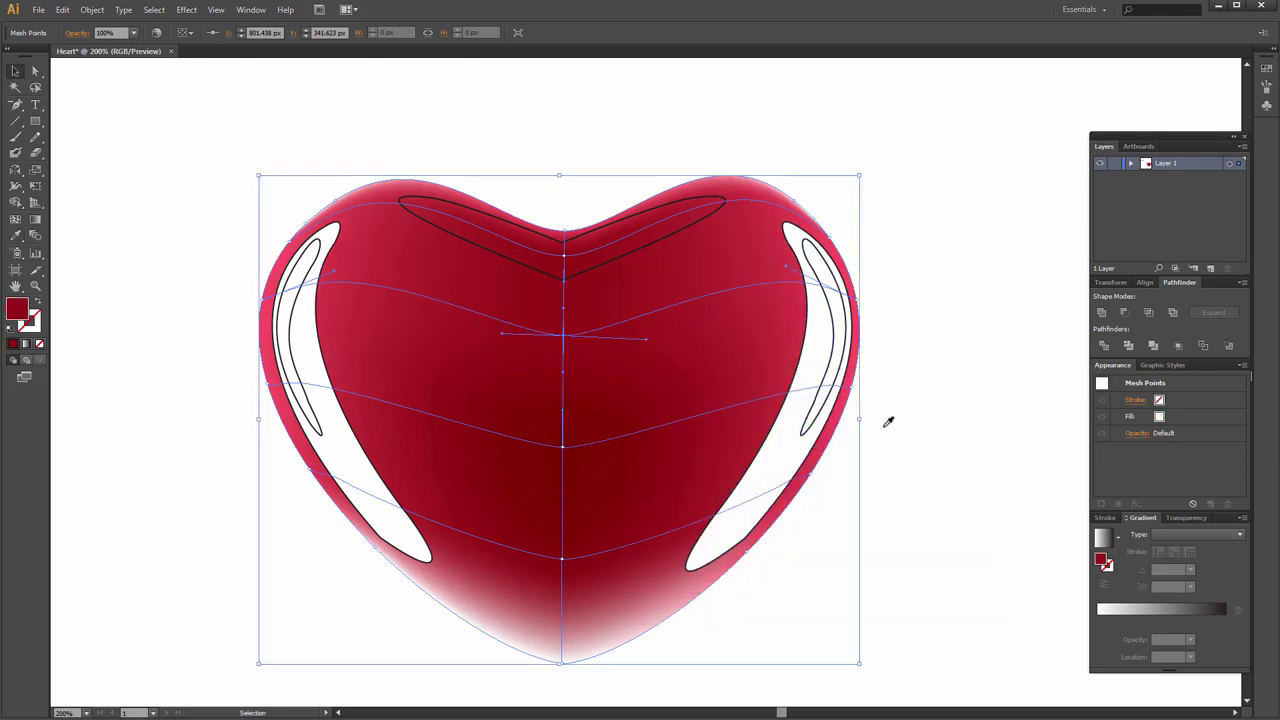
click(934, 400)
scroll(920, 486, down, 2)
click(580, 488)
key(a)
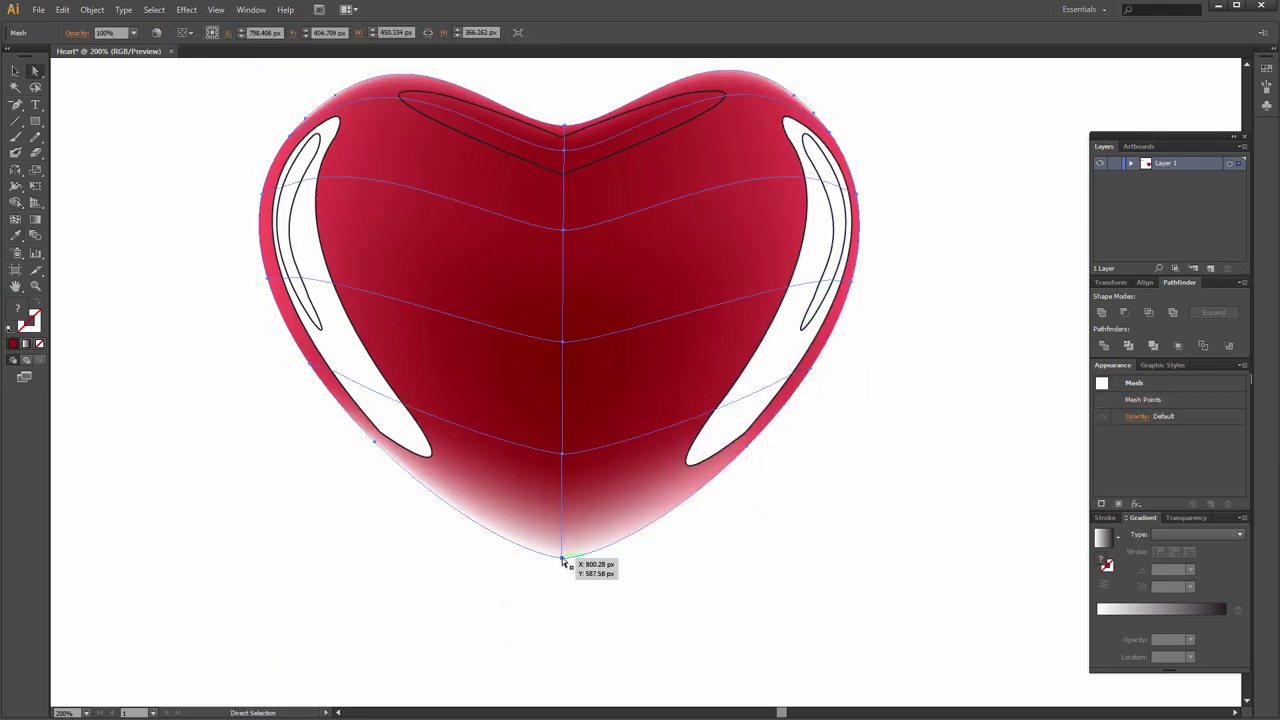
click(562, 557)
Colour the bottom tip point pink (R 250, G 79), then deselect and zoom out.
double_click(20, 311)
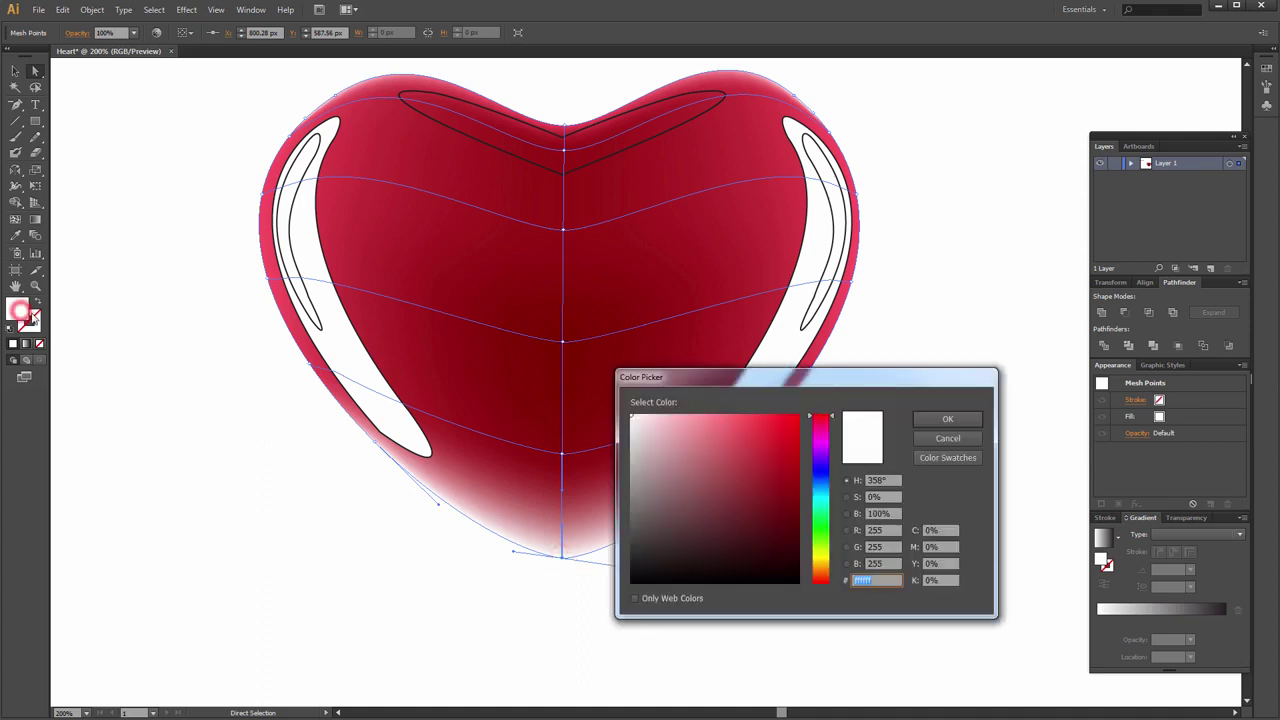
click(889, 530)
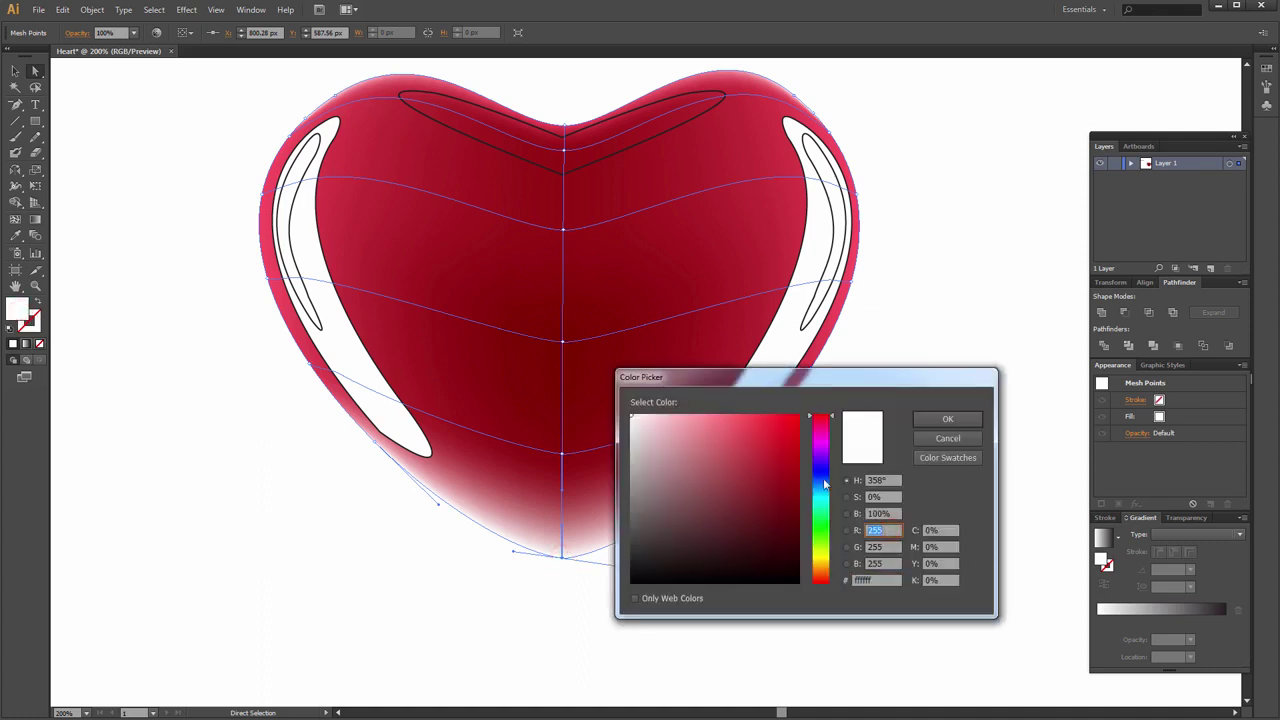
text(250)
key(Tab)
text(7)
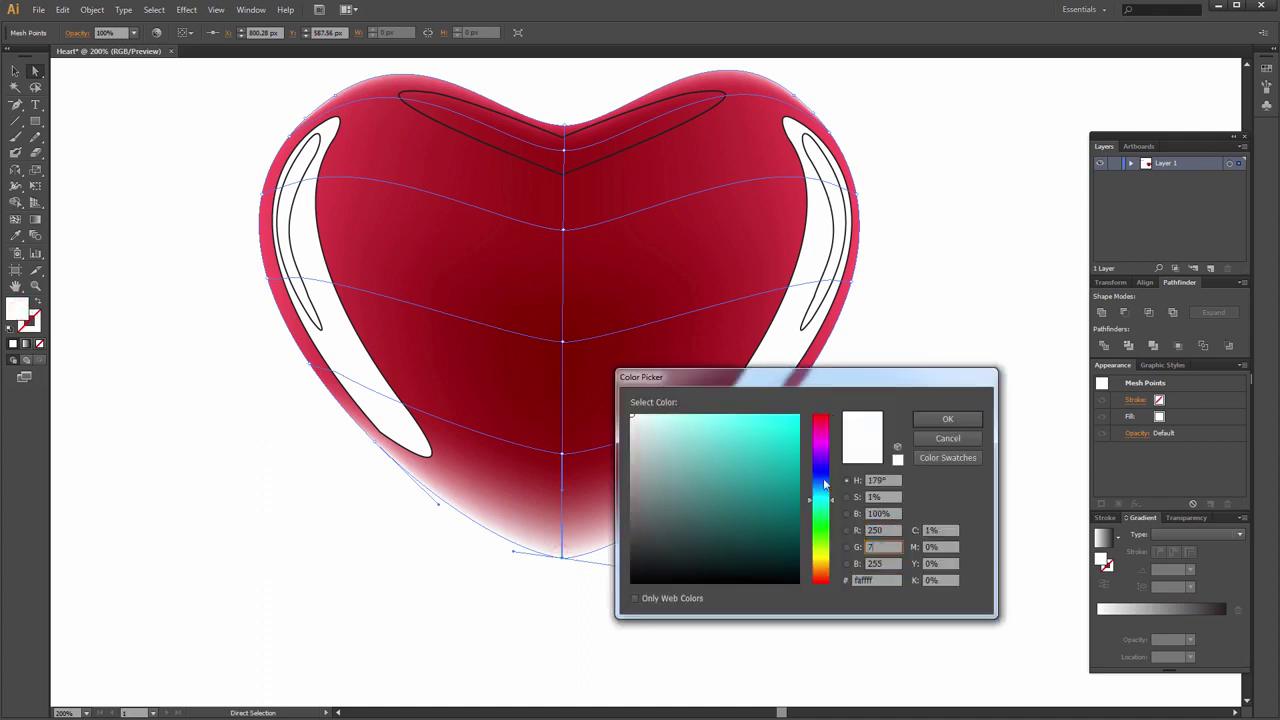
text(9)
key(Tab)
text(8)
key(Tab)
key(Return)
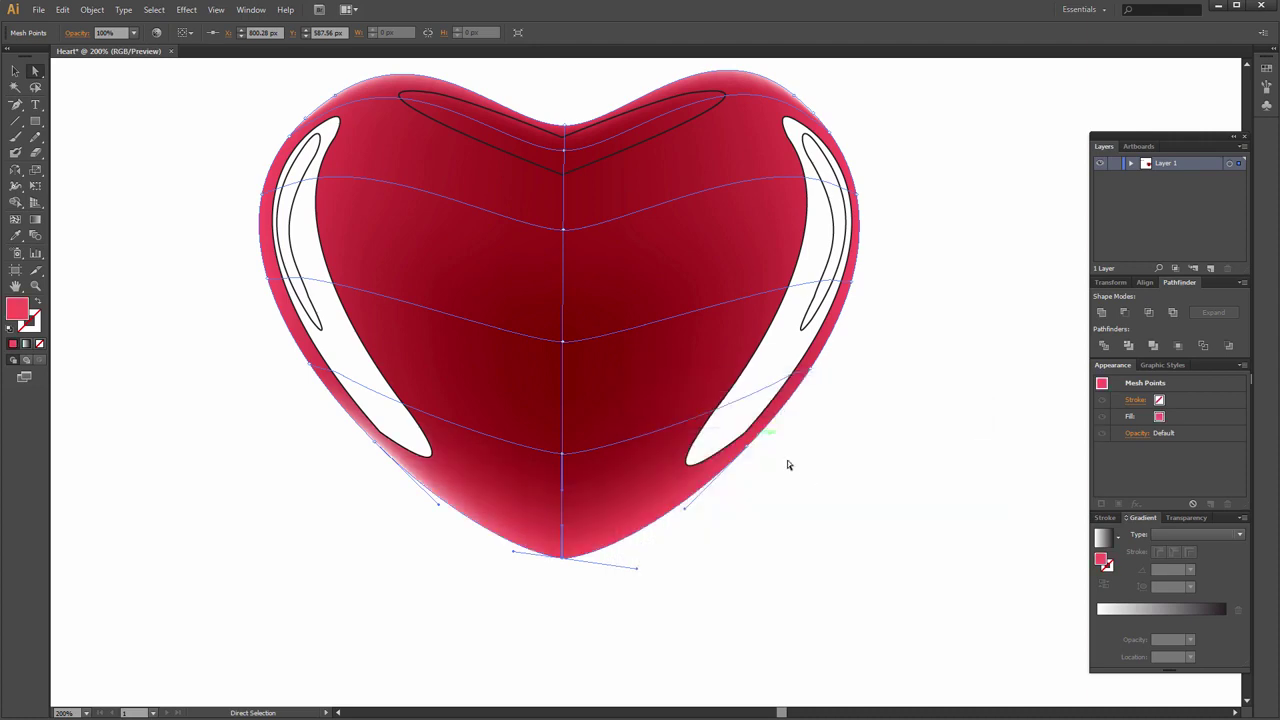
key(v)
click(855, 387)
key(ctrl+minus)
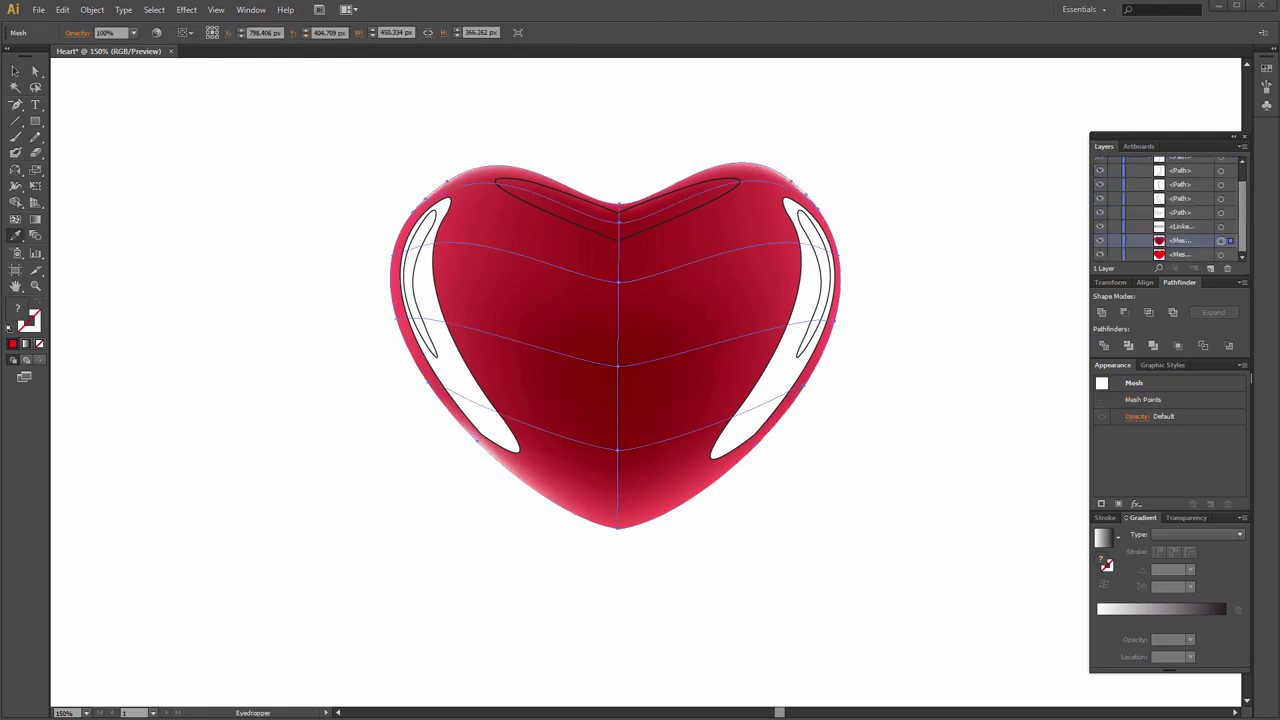
Set the heart's blend mode to Screen in the Transparency panel.
click(1171, 519)
click(1135, 535)
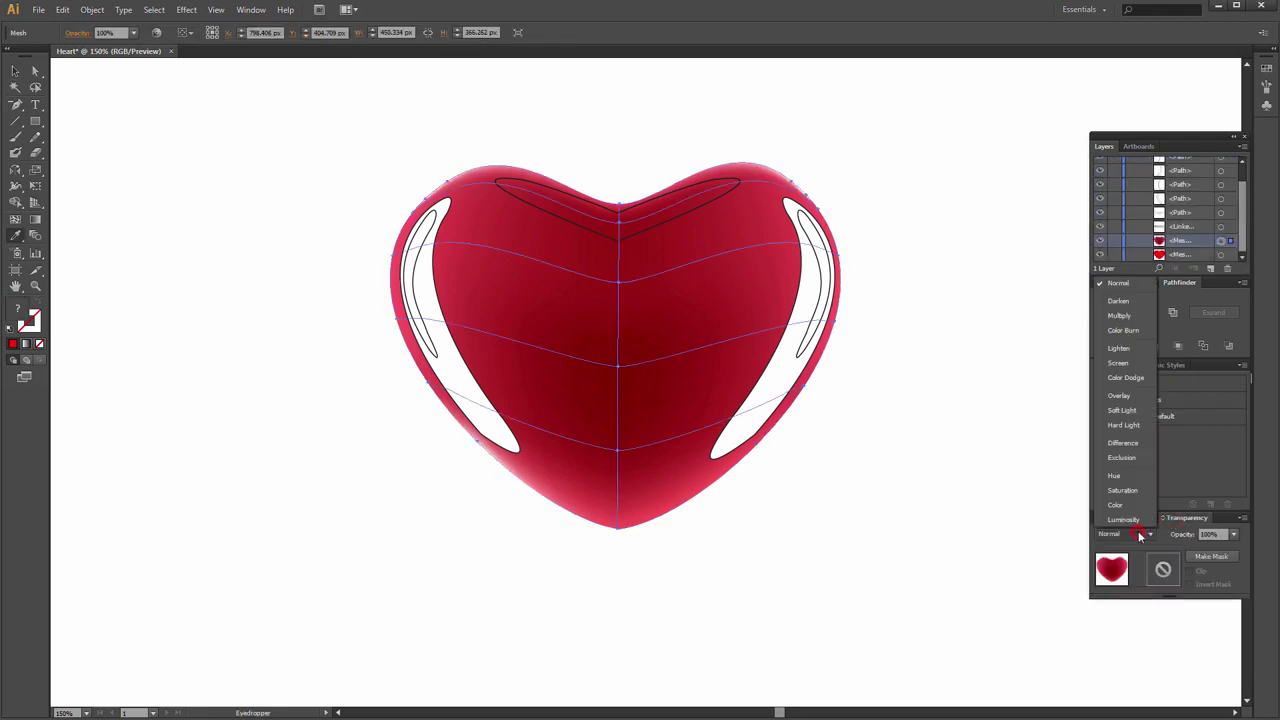
click(1134, 362)
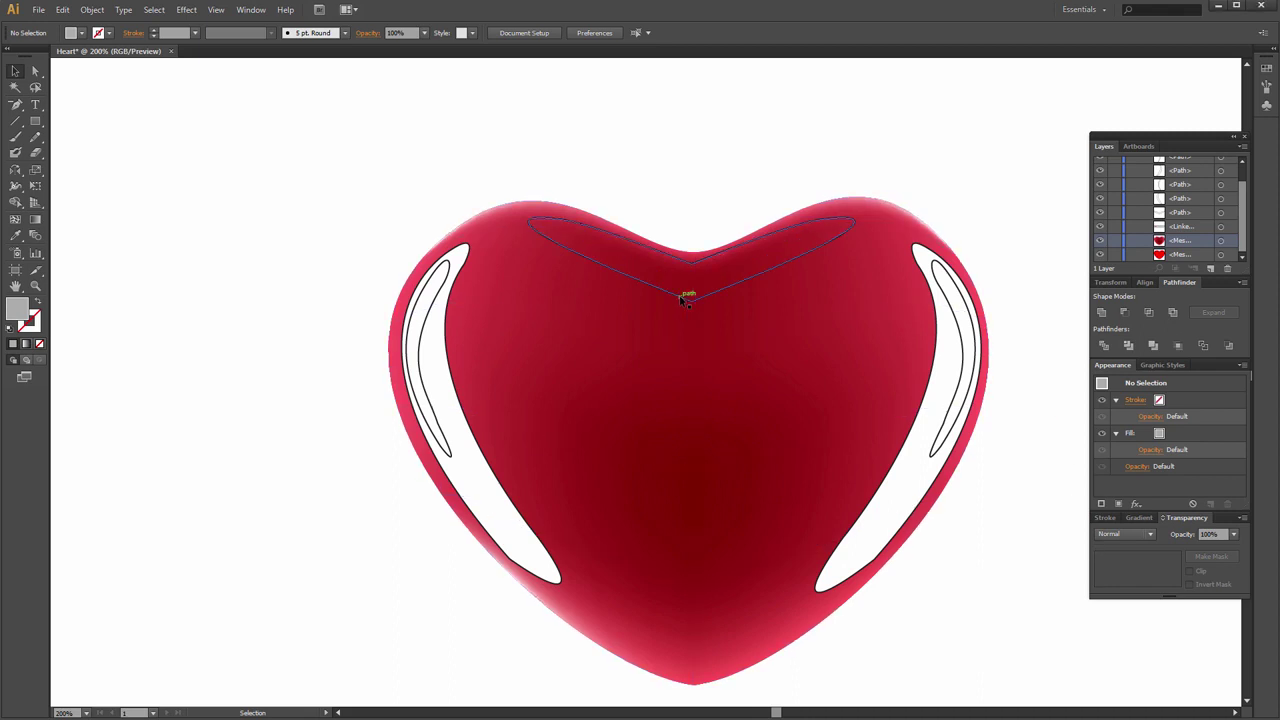
Select the top V highlight path and float the Gradient panel.
click(684, 293)
drag(1020, 197, 902, 197)
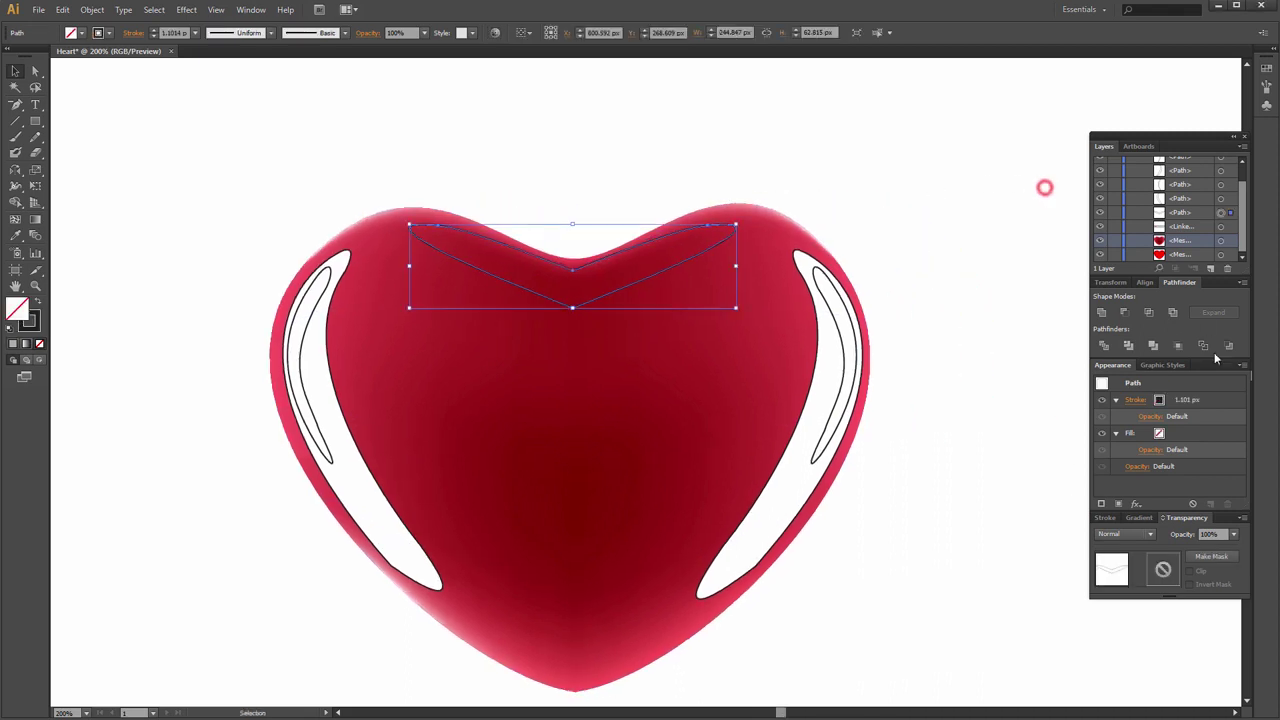
click(1140, 518)
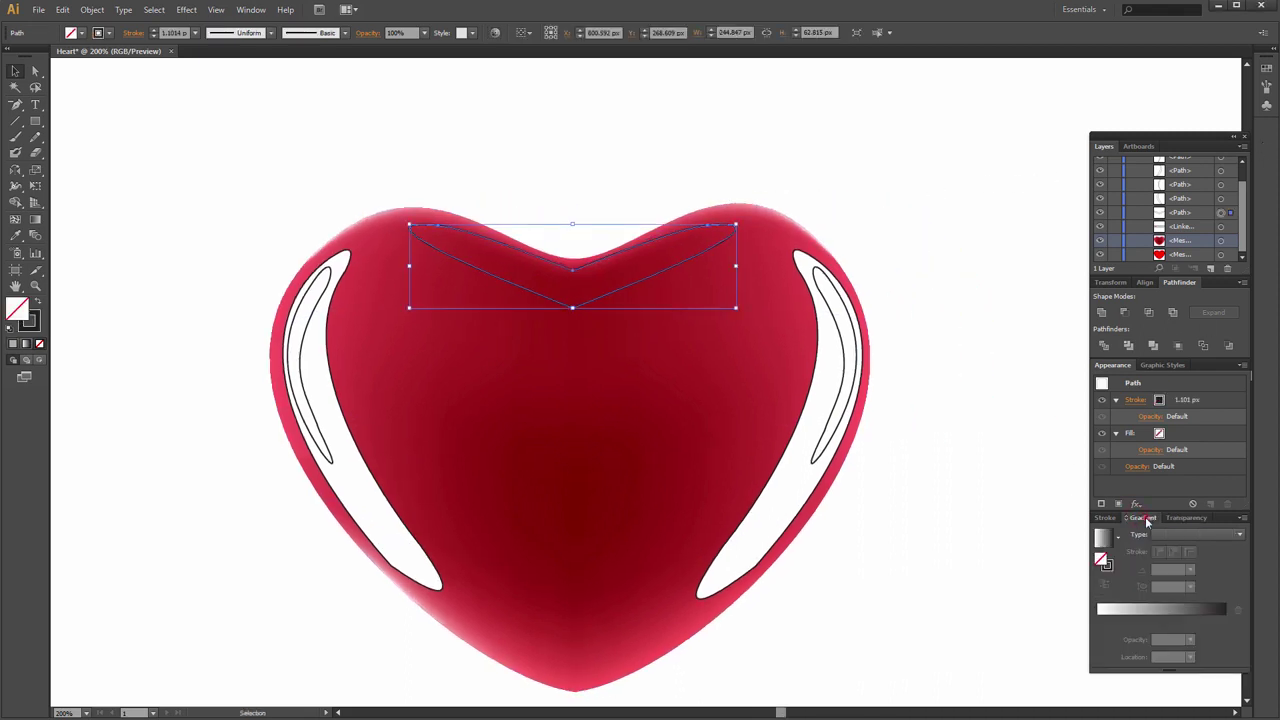
mouse_move(1147, 521)
mouse_down()
mouse_move(989, 520)
mouse_move(1011, 337)
mouse_up()
Fill the V with a linear gradient whose left stop is light grey (R 175, G 173).
click(936, 433)
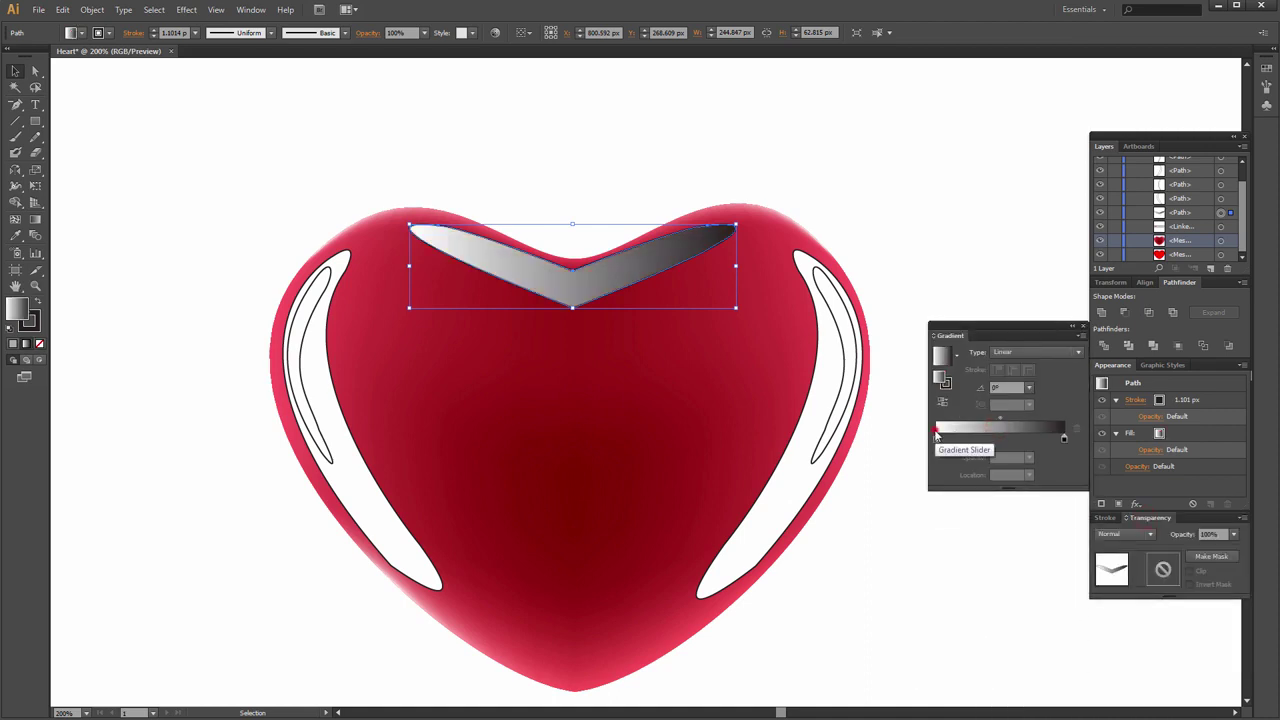
double_click(937, 439)
click(1060, 453)
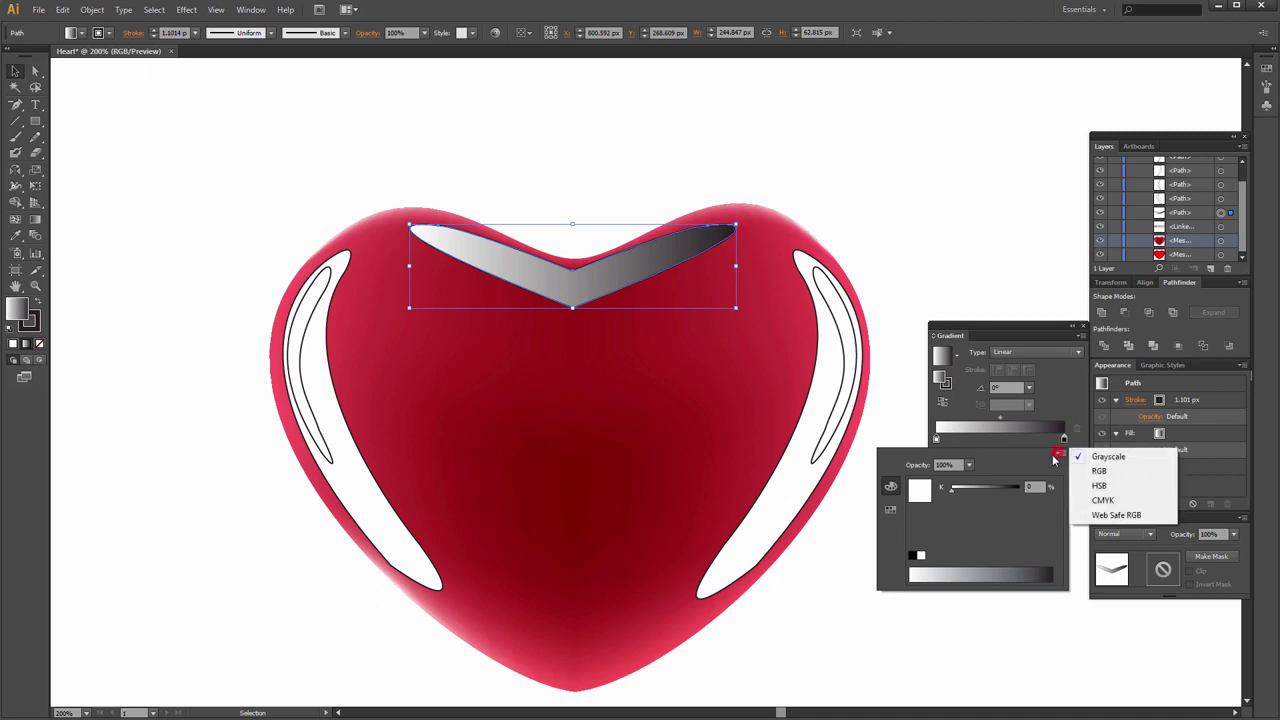
click(1092, 473)
text(17)
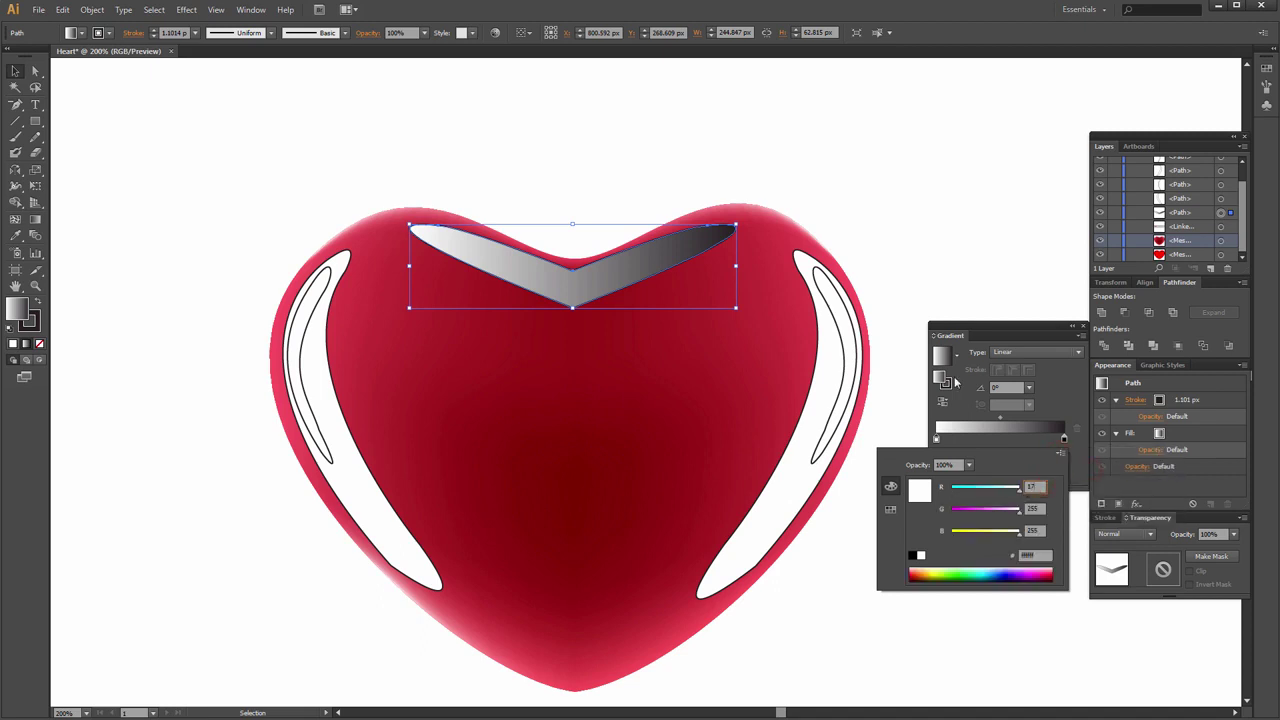
text(5)
key(Tab)
text(3)
key(Tab)
text(173)
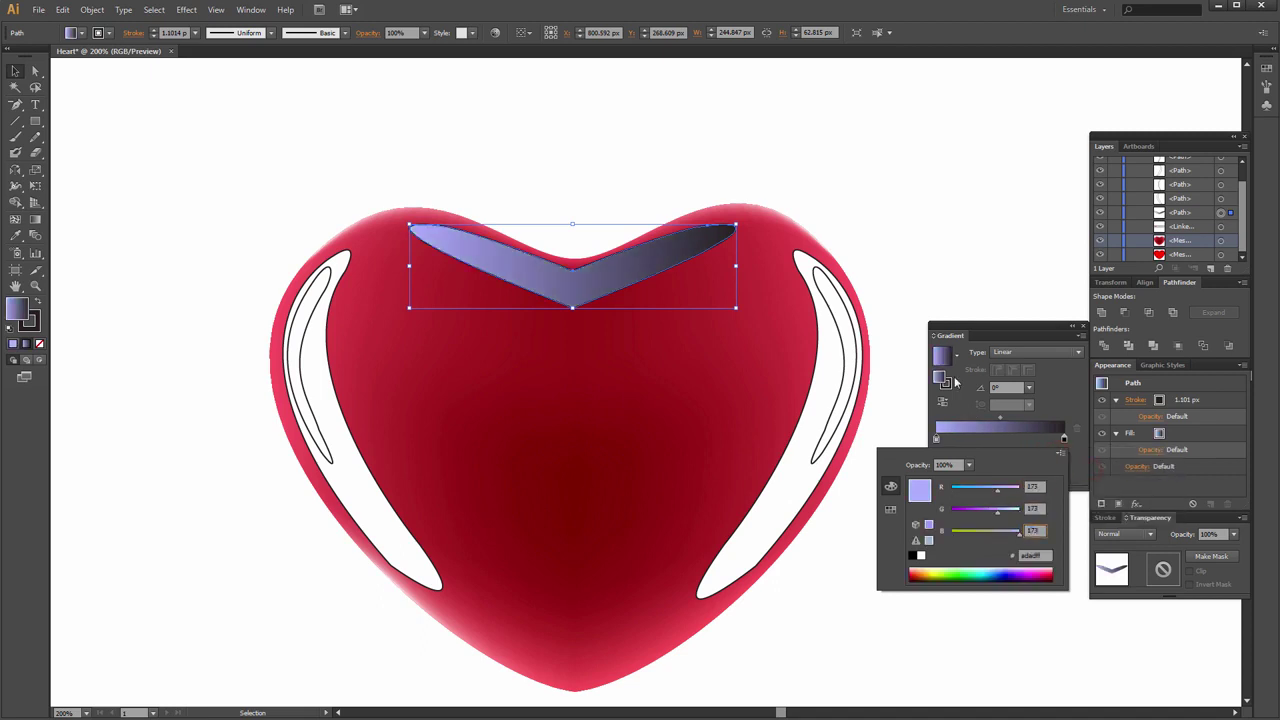
key(Return)
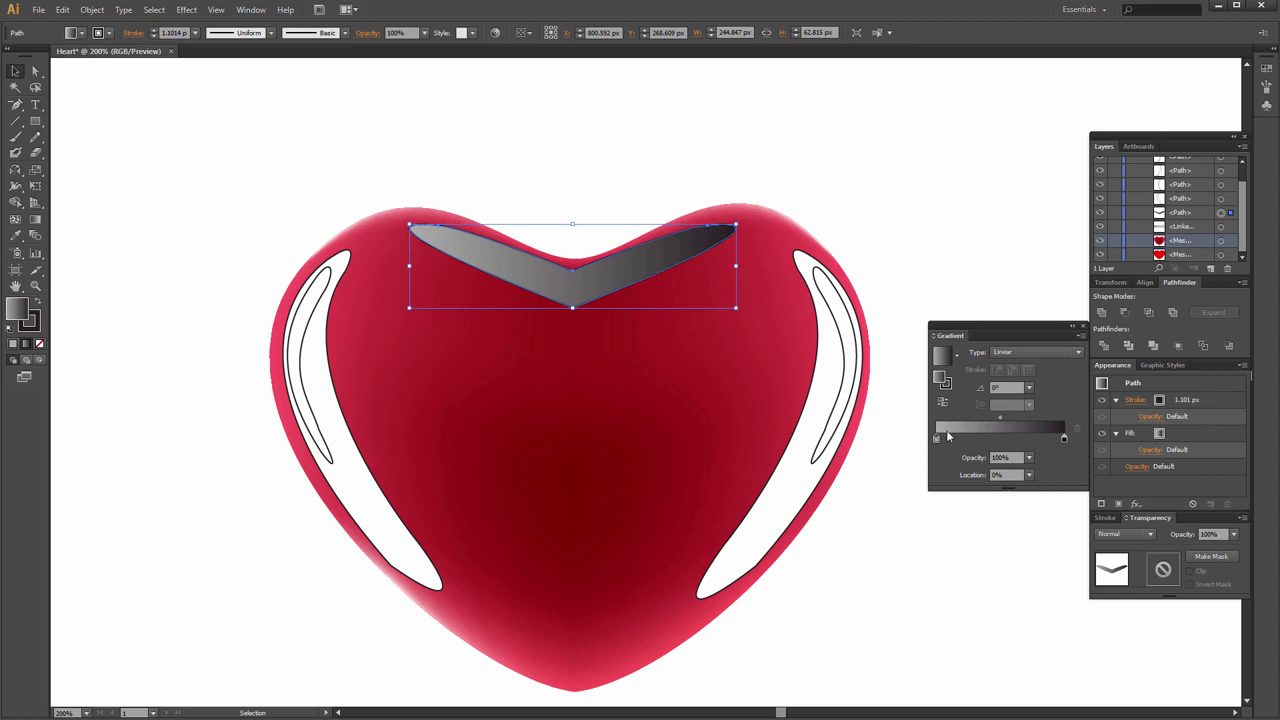
Add a black middle stop and make the right stop light grey (170).
click(1001, 438)
double_click(1001, 438)
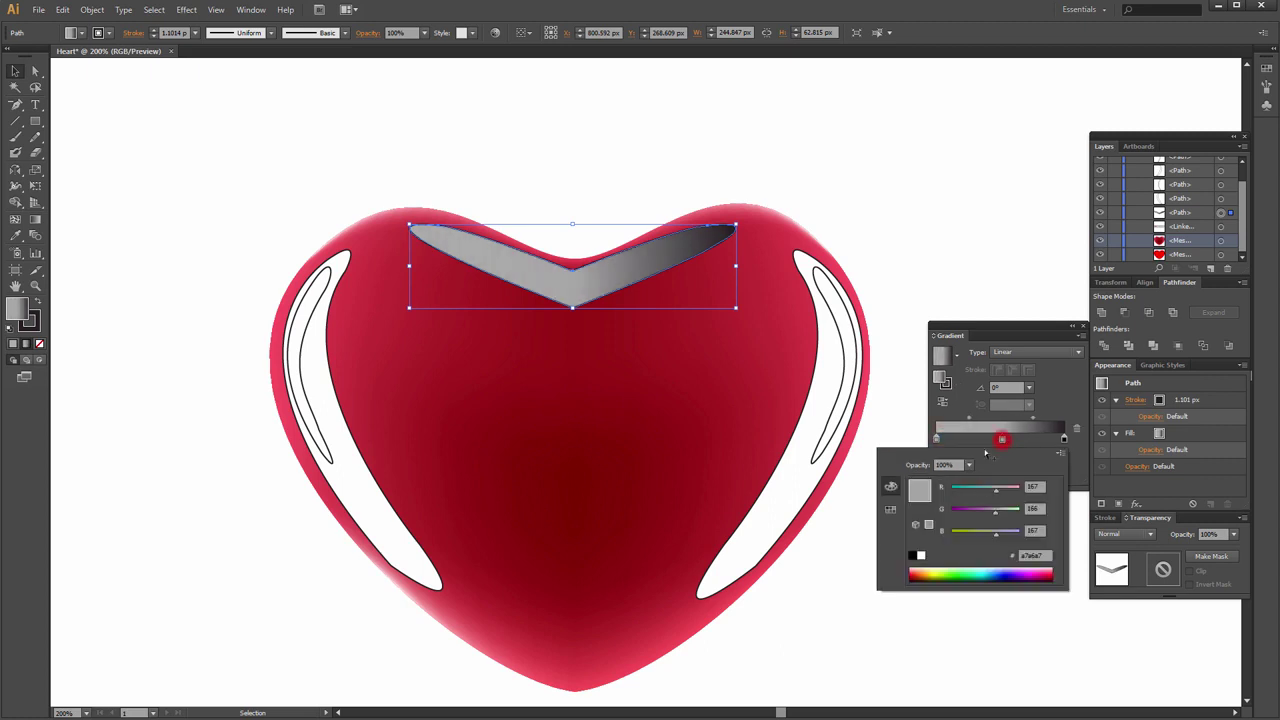
click(911, 555)
click(1064, 439)
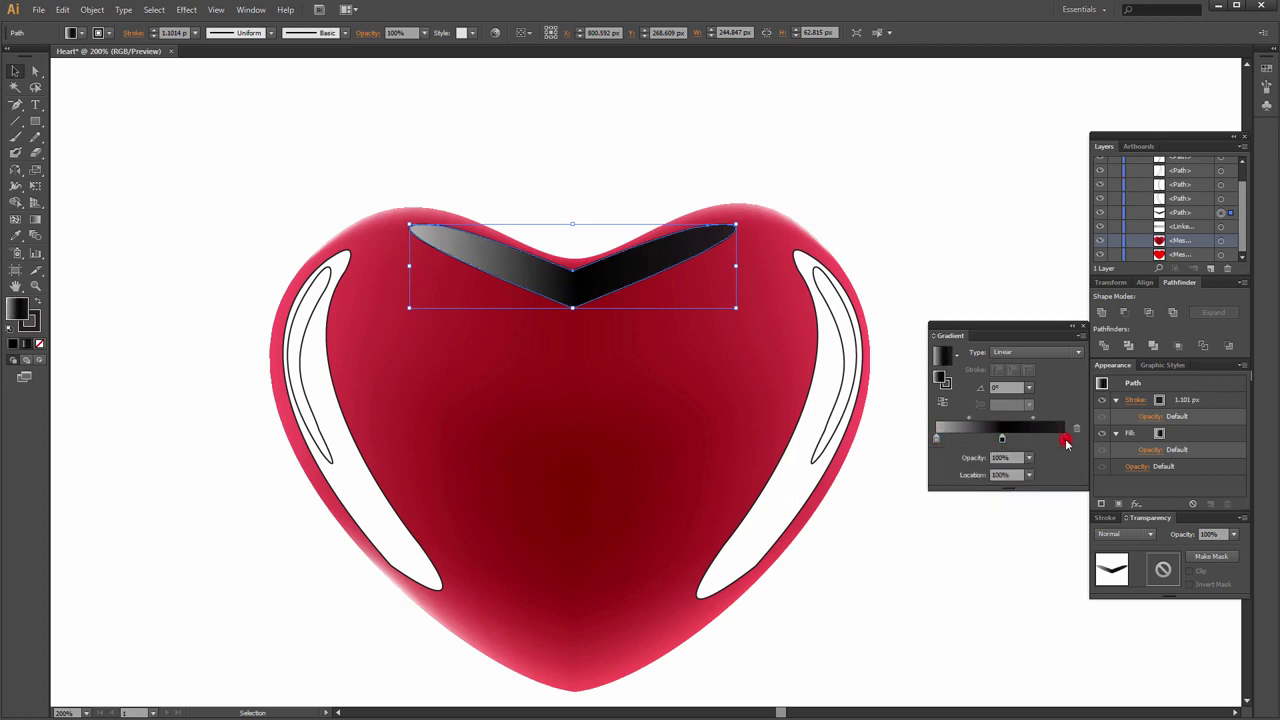
double_click(1064, 439)
click(1061, 453)
click(1092, 471)
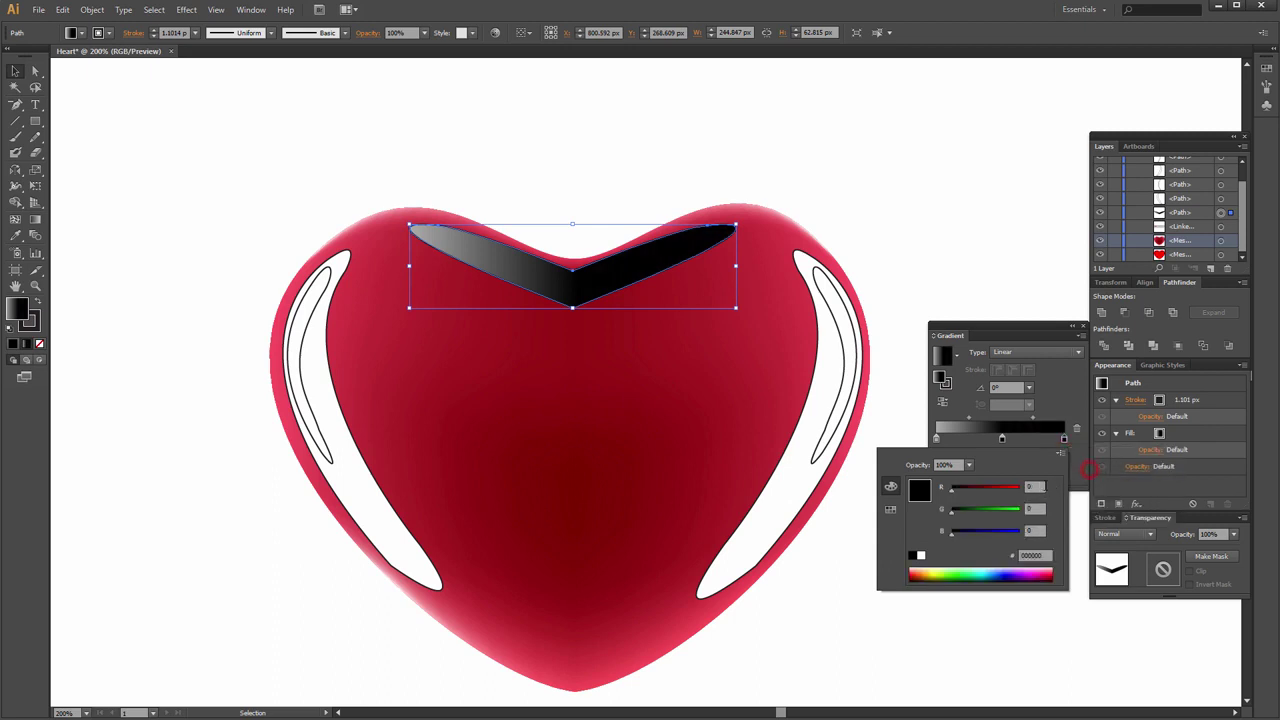
text(0)
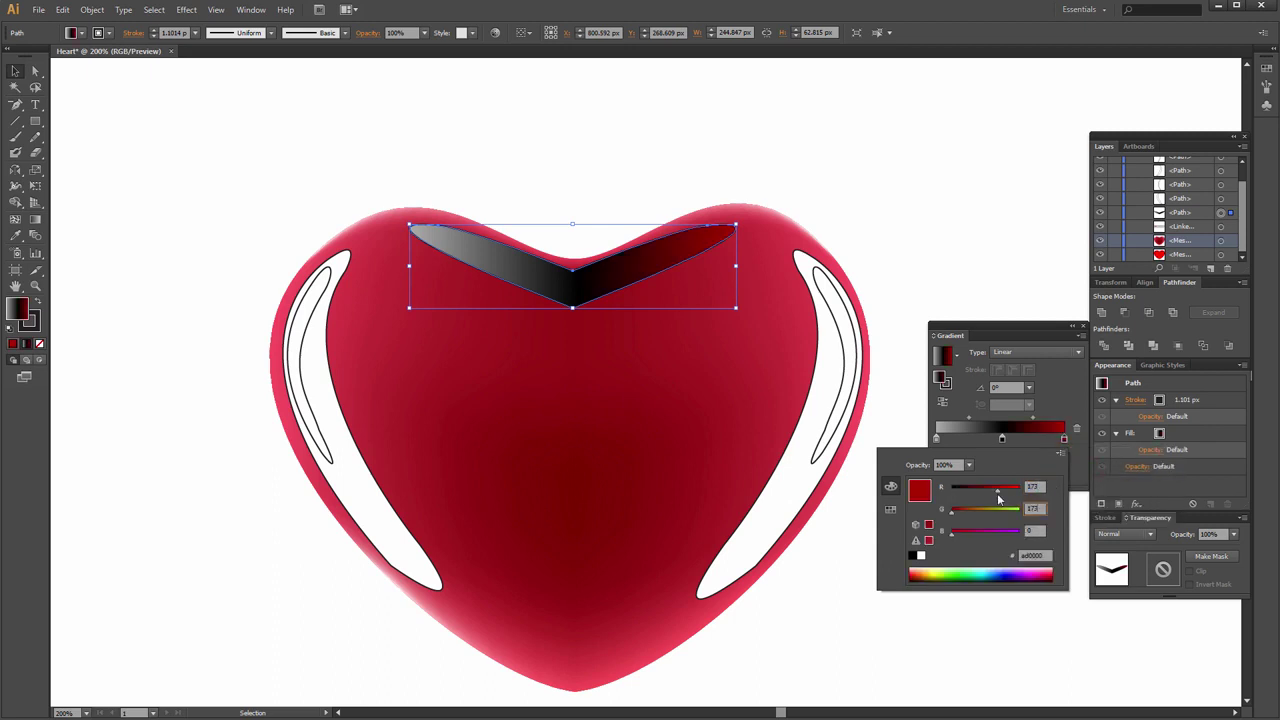
key(Tab)
text(170)
key(Return)
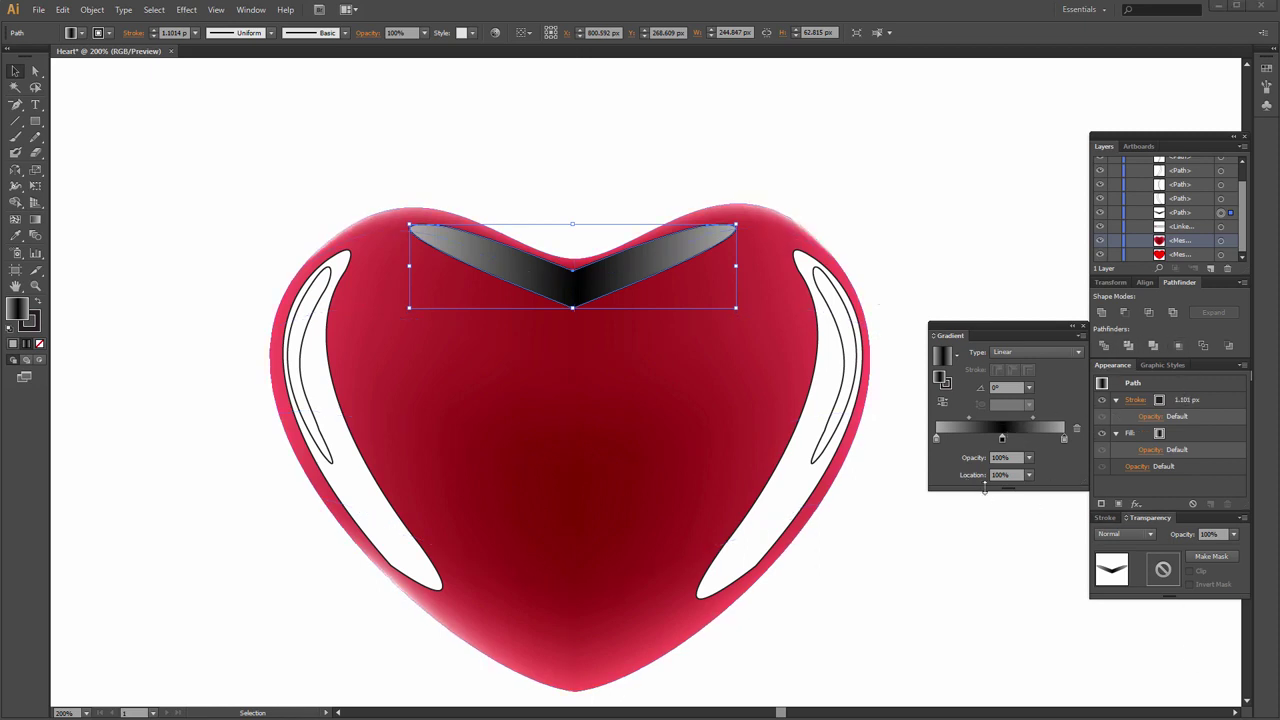
click(1124, 534)
Blend the V highlight with Screen mode and remove its outline.
click(1129, 365)
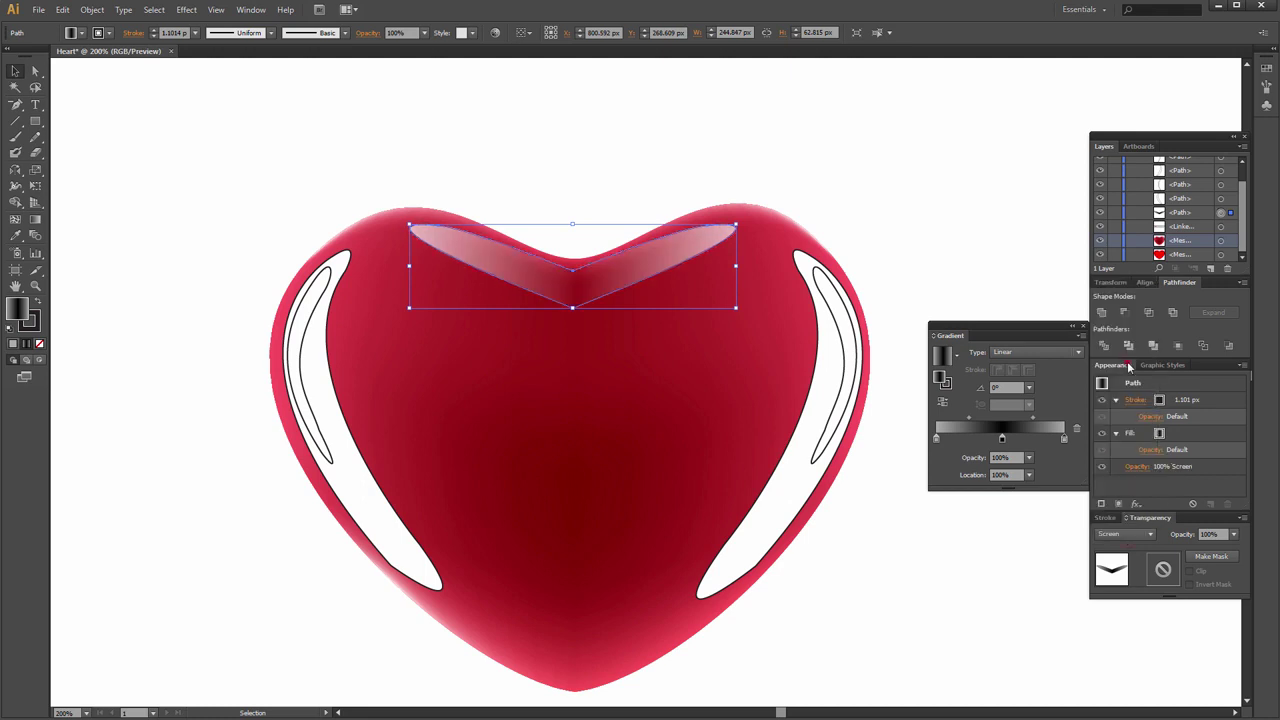
scroll(576, 281, up, 3)
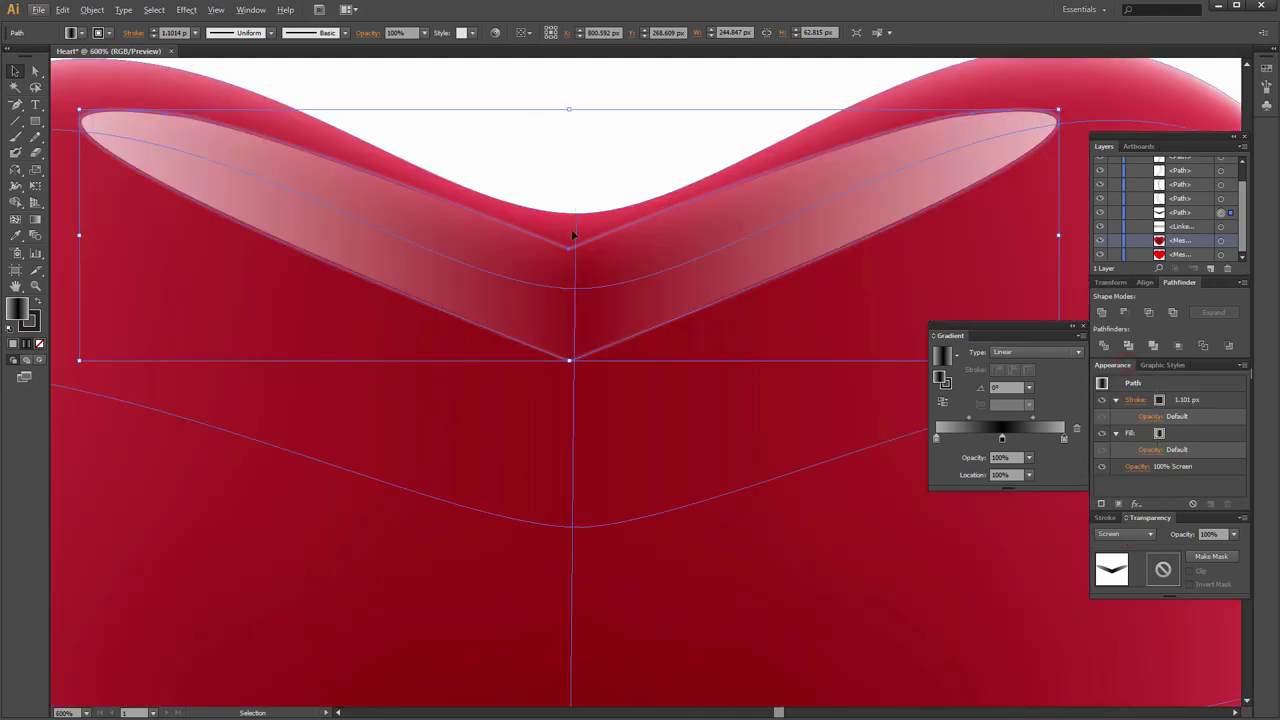
scroll(586, 214, up, 1)
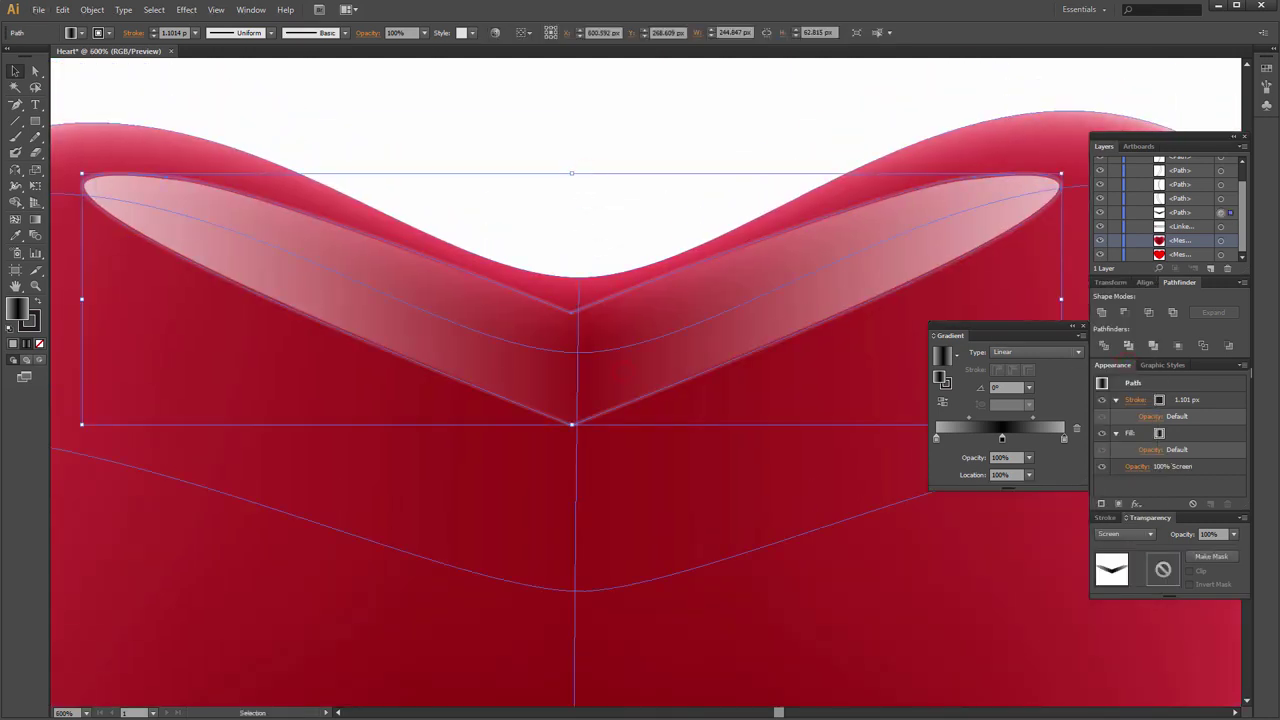
key(ctrl+minus)
key(ctrl+minus)
key(ctrl+minus)
click(32, 322)
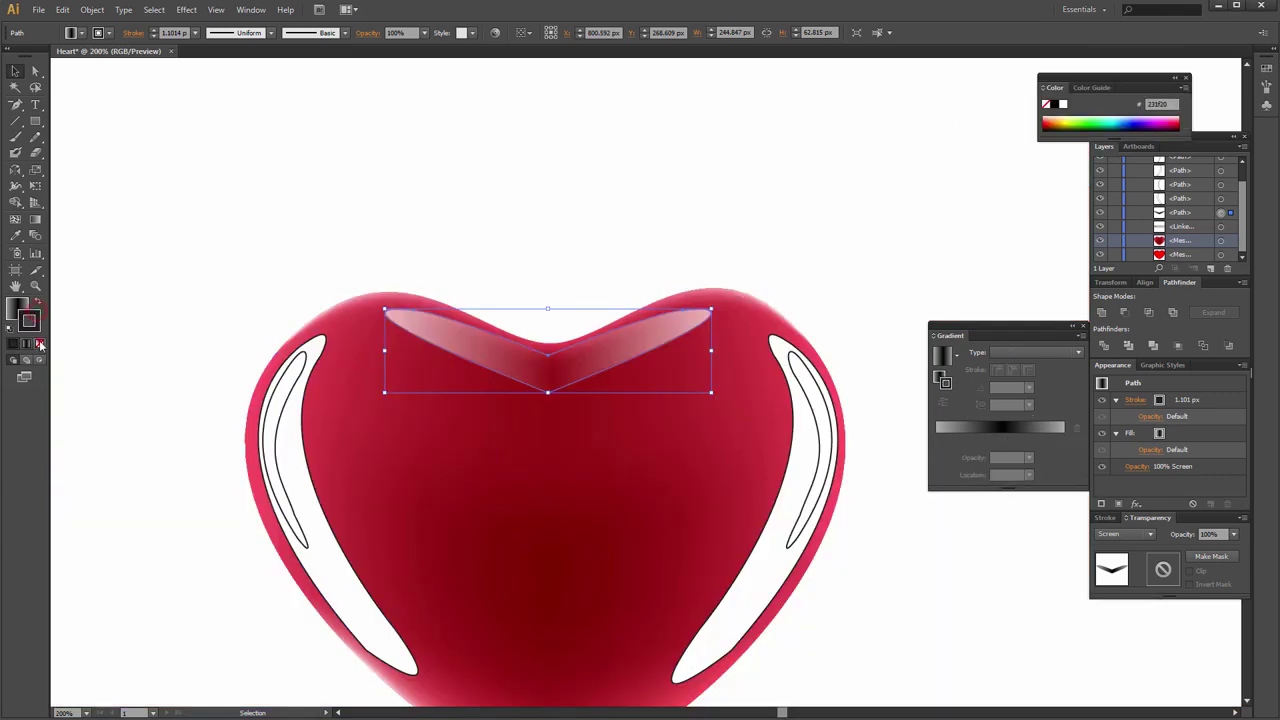
click(40, 344)
scroll(572, 345, up, 1)
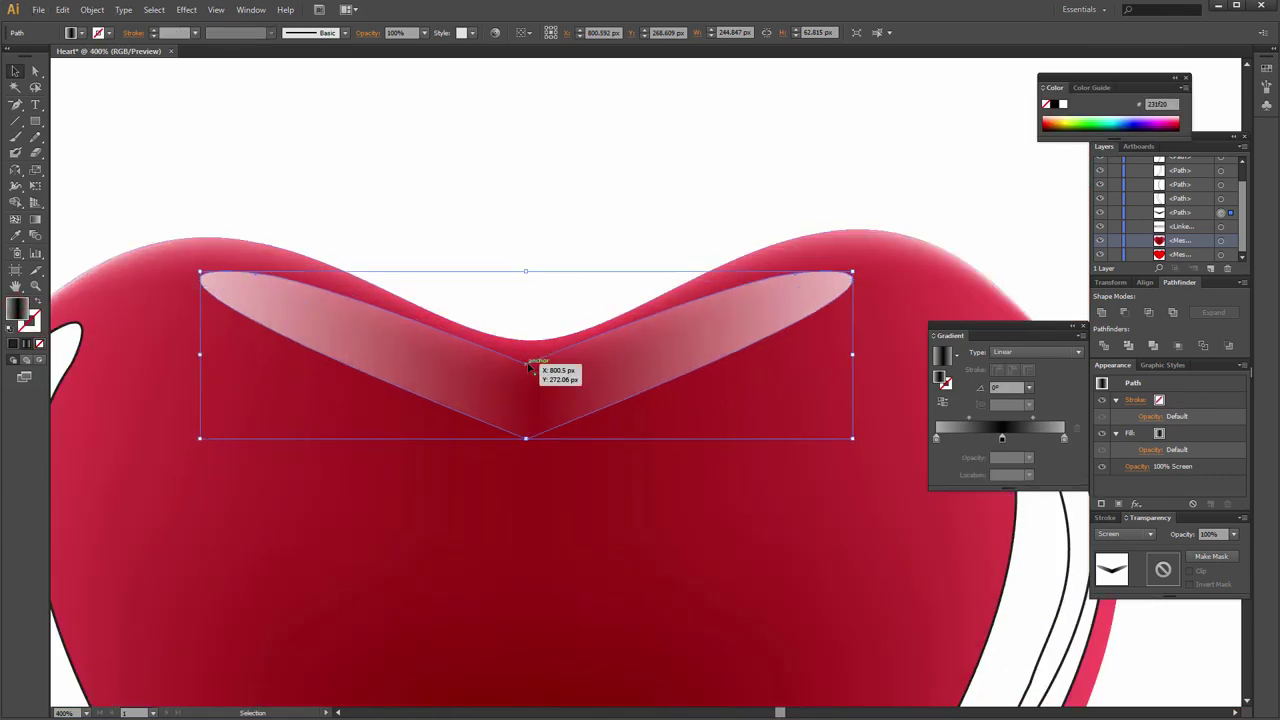
scroll(530, 368, up, 1)
Make the V's top corner smooth and select its bottom corner point.
key(a)
click(522, 358)
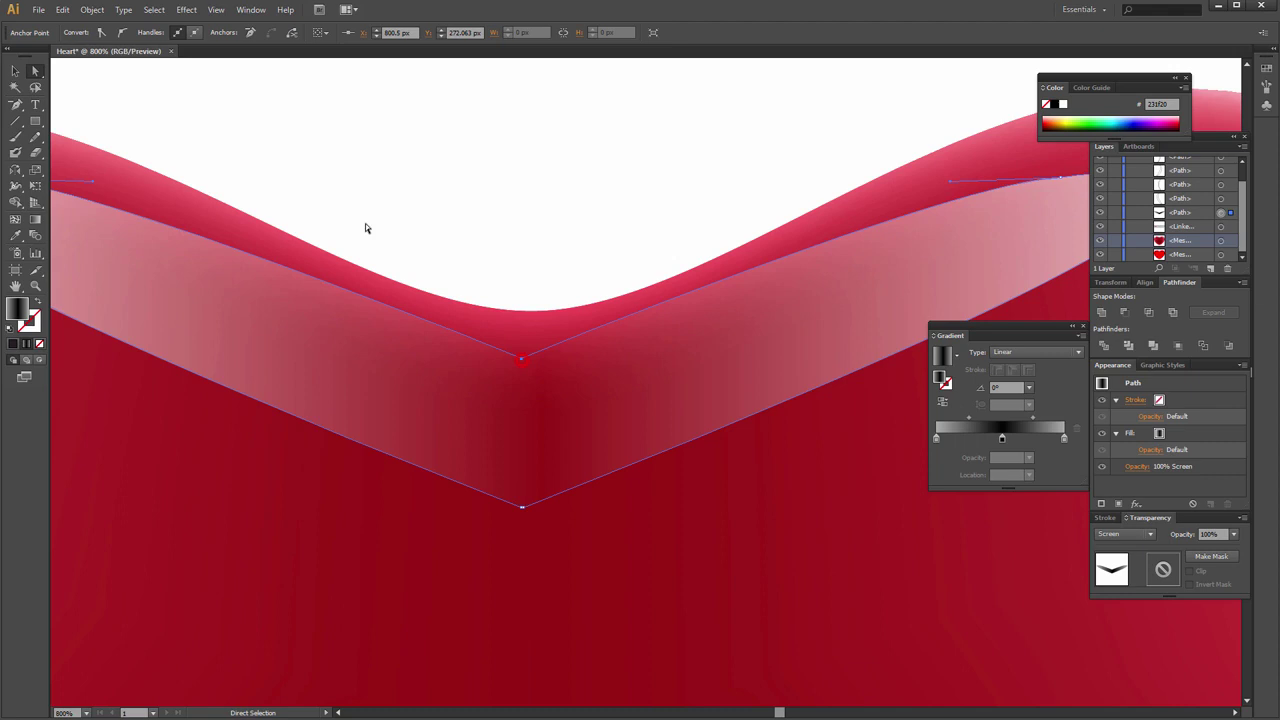
click(121, 32)
click(522, 507)
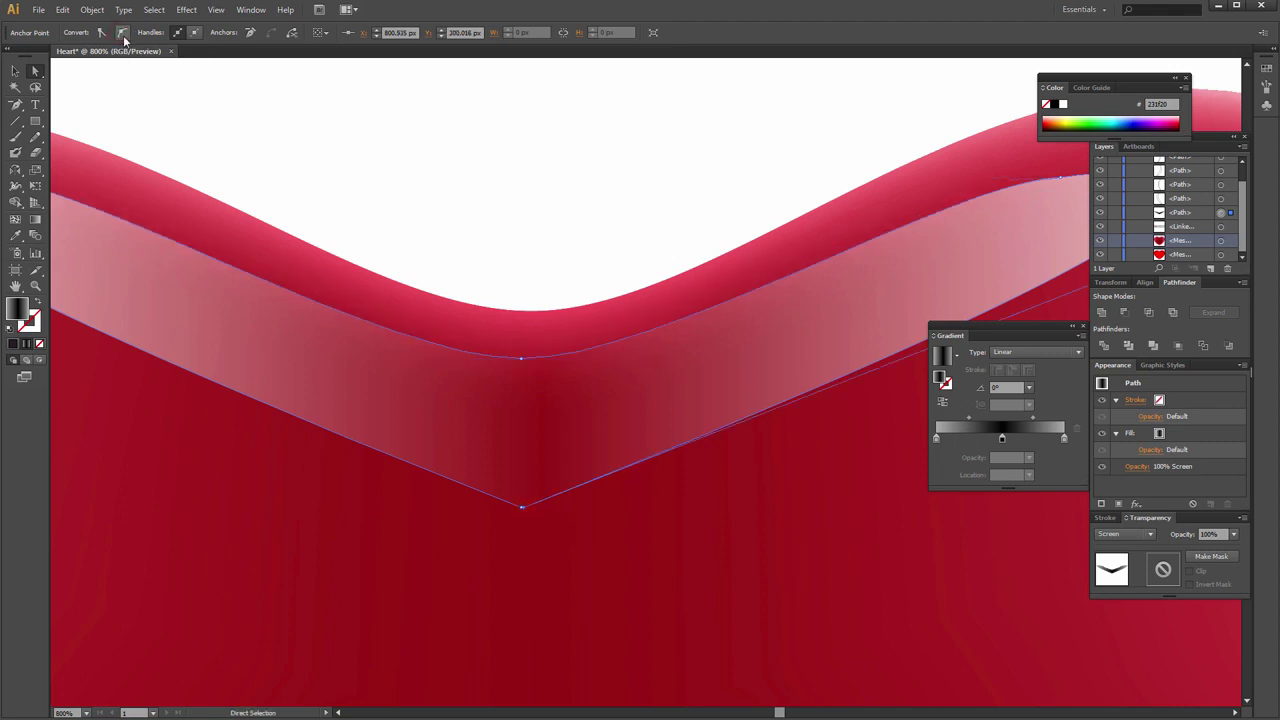
Zoom into the band's lower anchor and raise it with Direct Selection.
scroll(528, 512, up, 3)
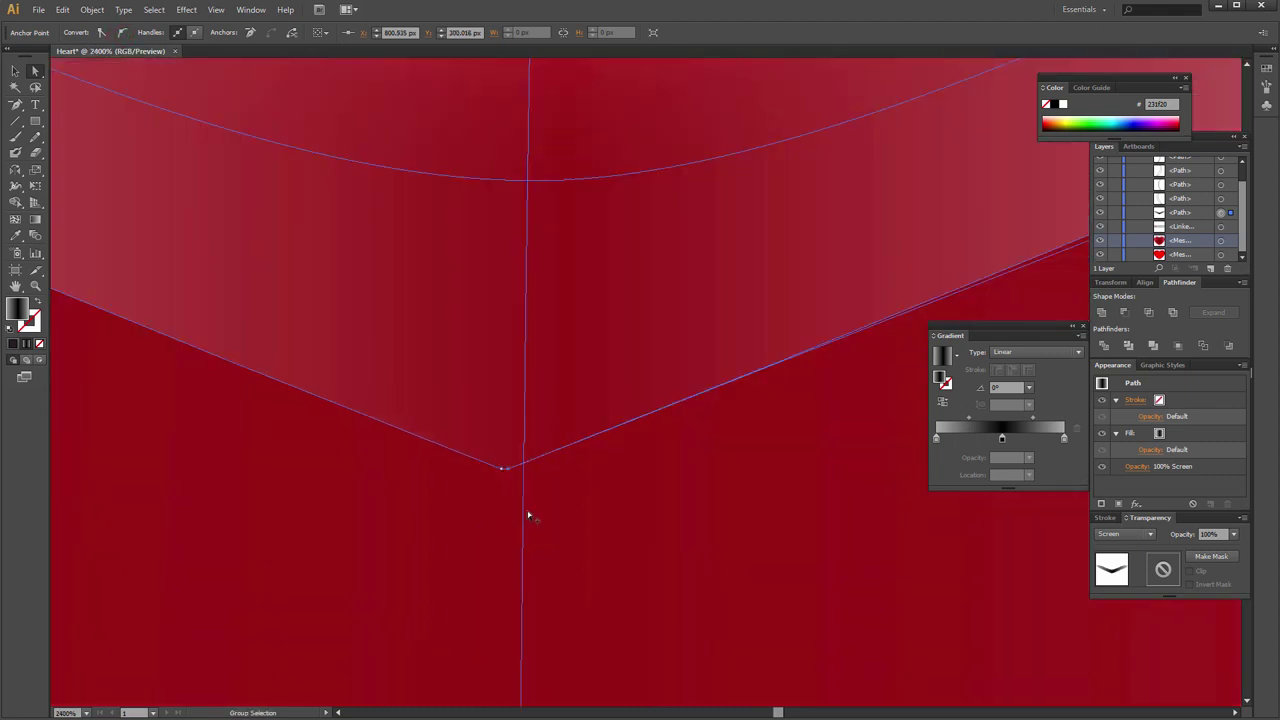
scroll(528, 514, up, 2)
scroll(560, 357, left, 2)
key(p)
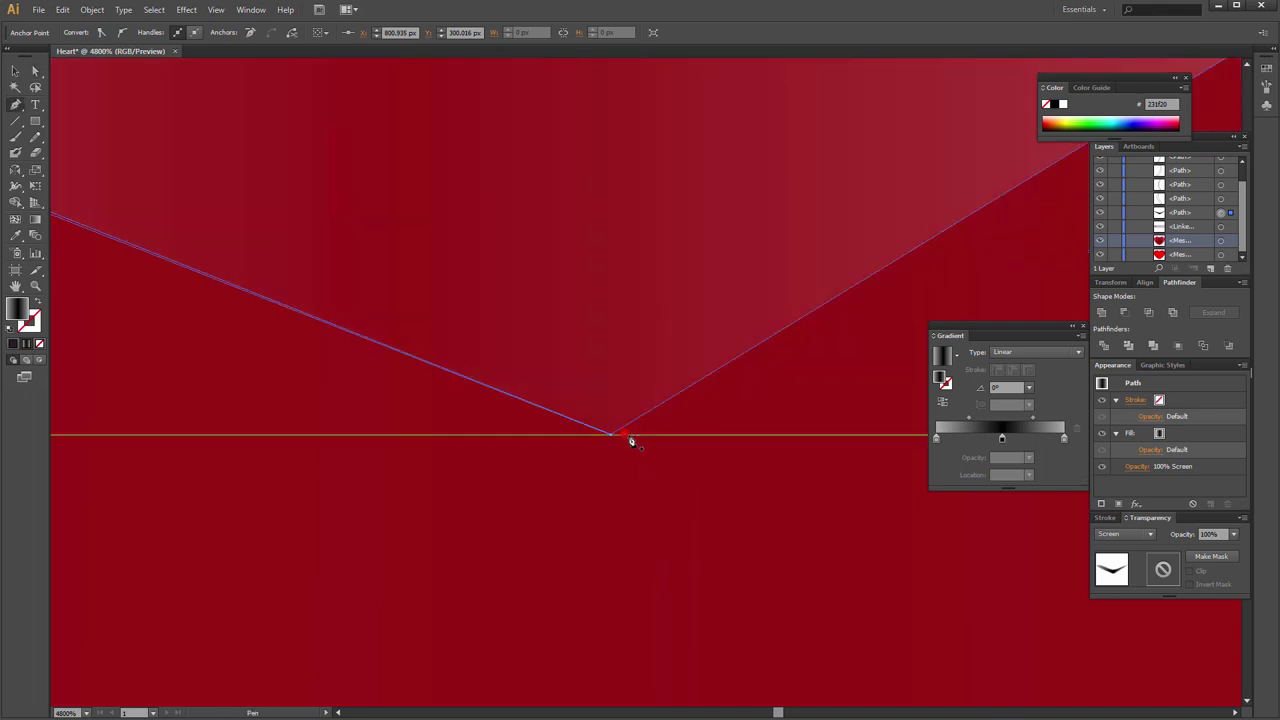
scroll(623, 443, down, 2)
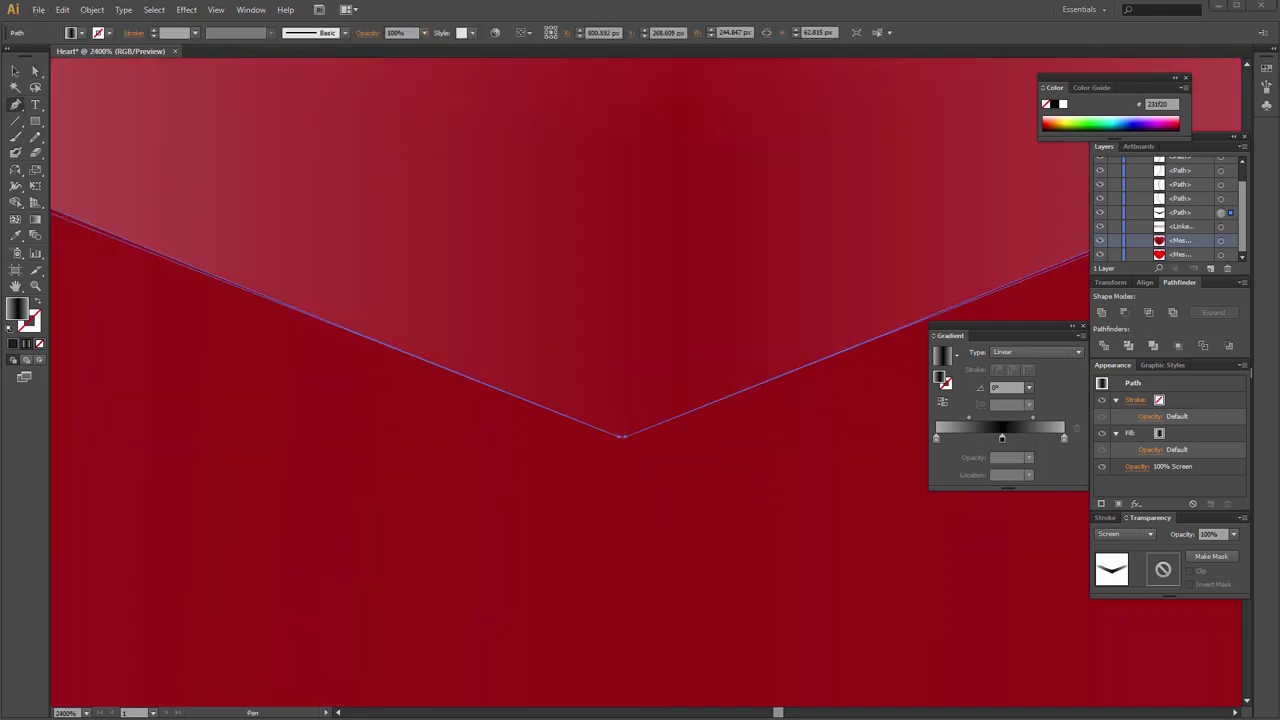
scroll(634, 471, down, 6)
scroll(560, 334, up, 3)
key(a)
mouse_move(443, 214)
mouse_down()
mouse_move(609, 503)
mouse_move(620, 444)
mouse_up()
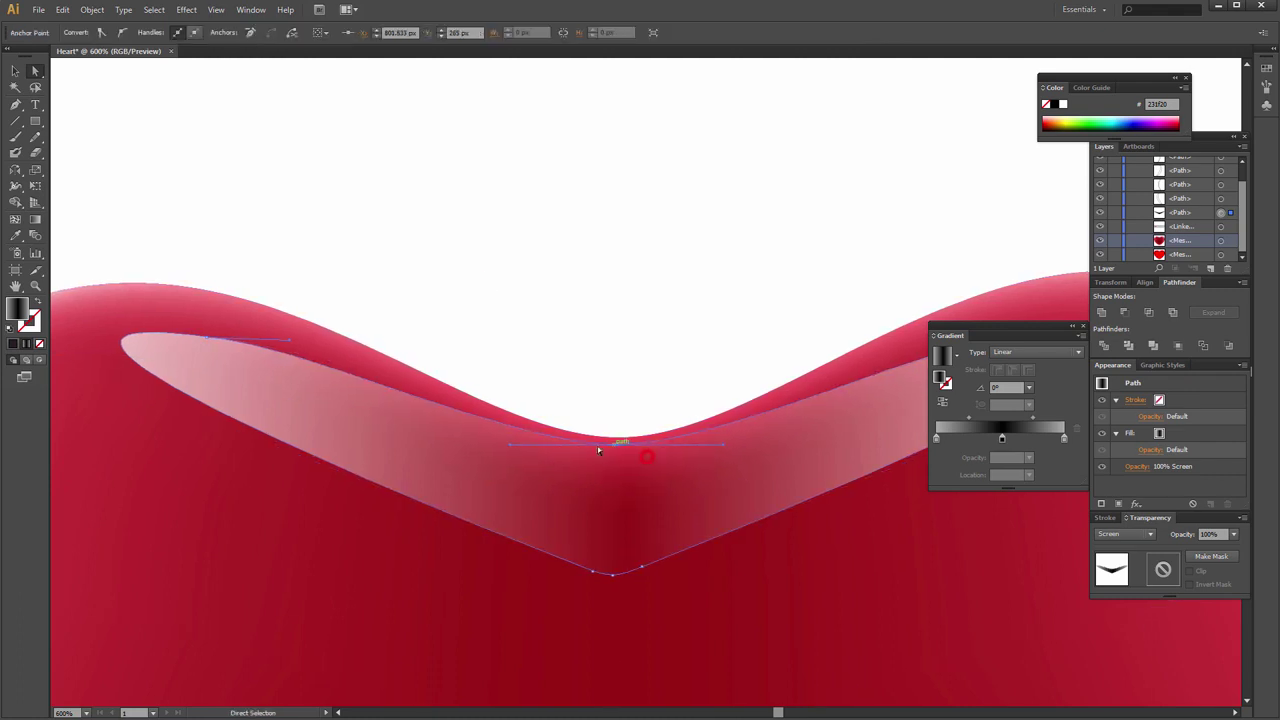
scroll(603, 491, down, 2)
scroll(649, 474, down, 2)
Select the left white highlight and remove its outline stroke.
click(690, 368)
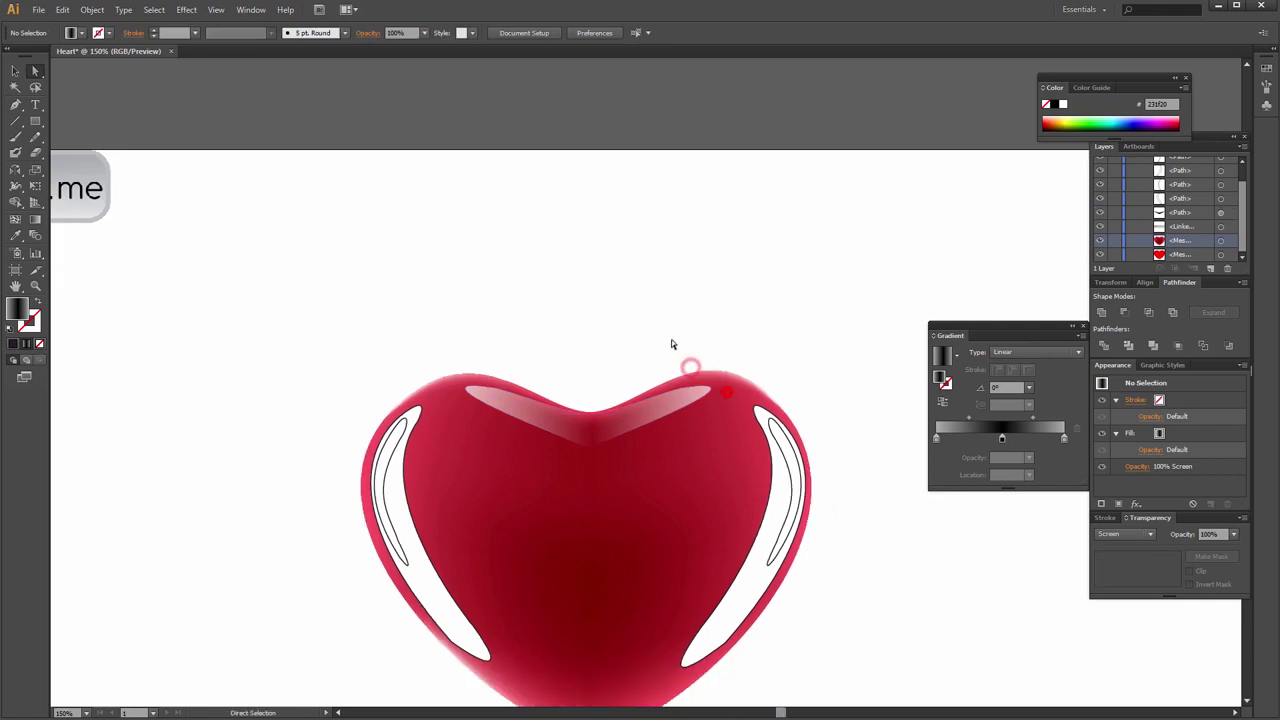
key(ctrl+=)
key(i)
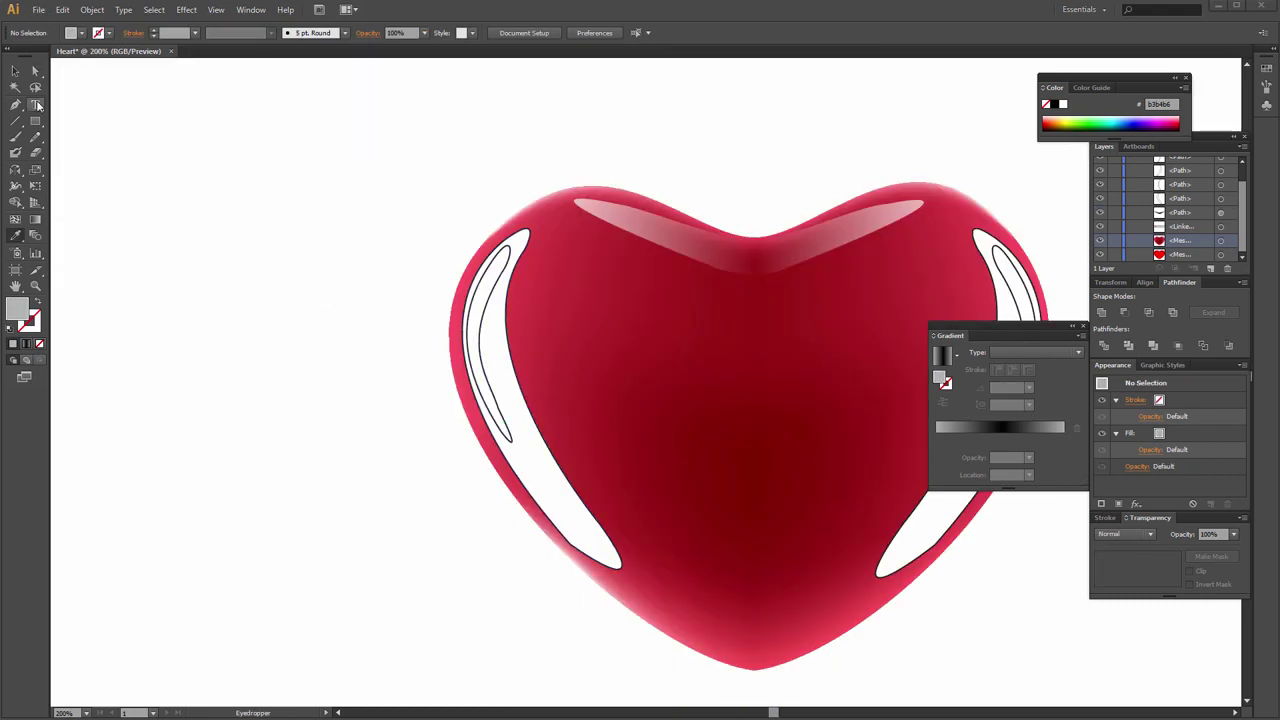
click(15, 70)
scroll(474, 334, down, 1)
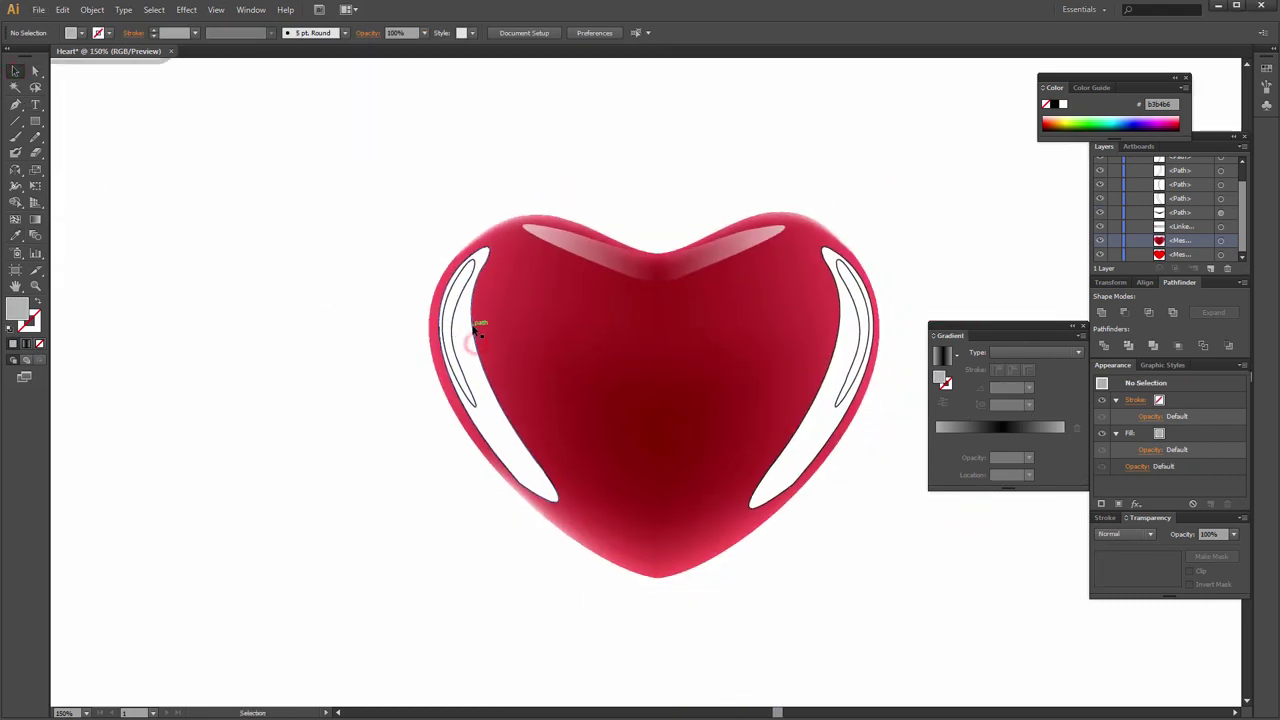
click(476, 330)
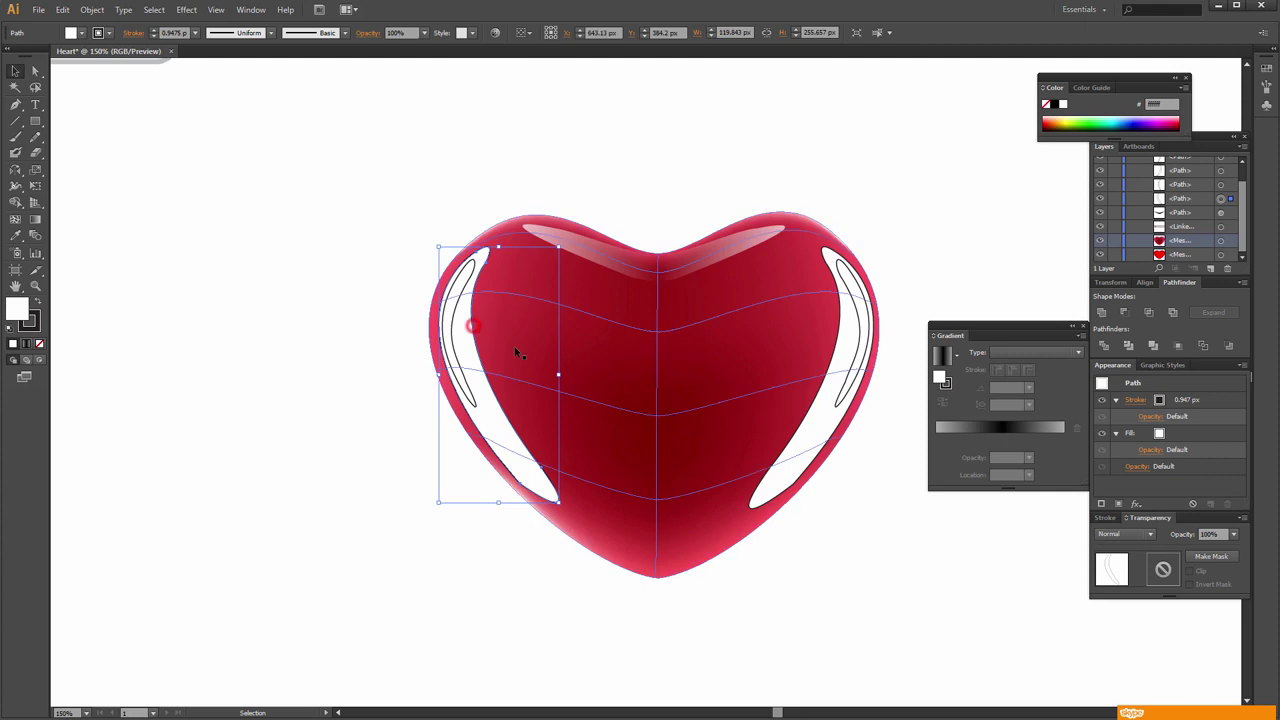
click(40, 344)
click(16, 308)
Give it a black-to-grey linear gradient and shift the midpoint toward grey.
click(945, 436)
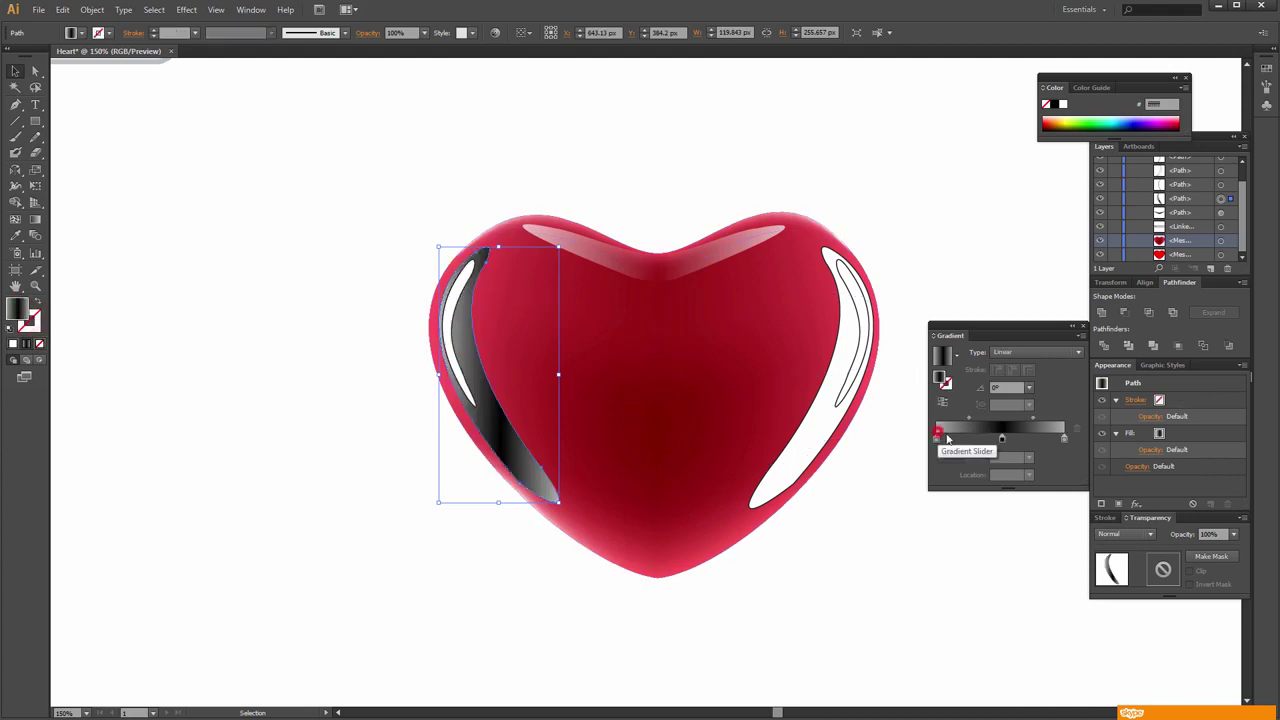
drag(1004, 440, 935, 441)
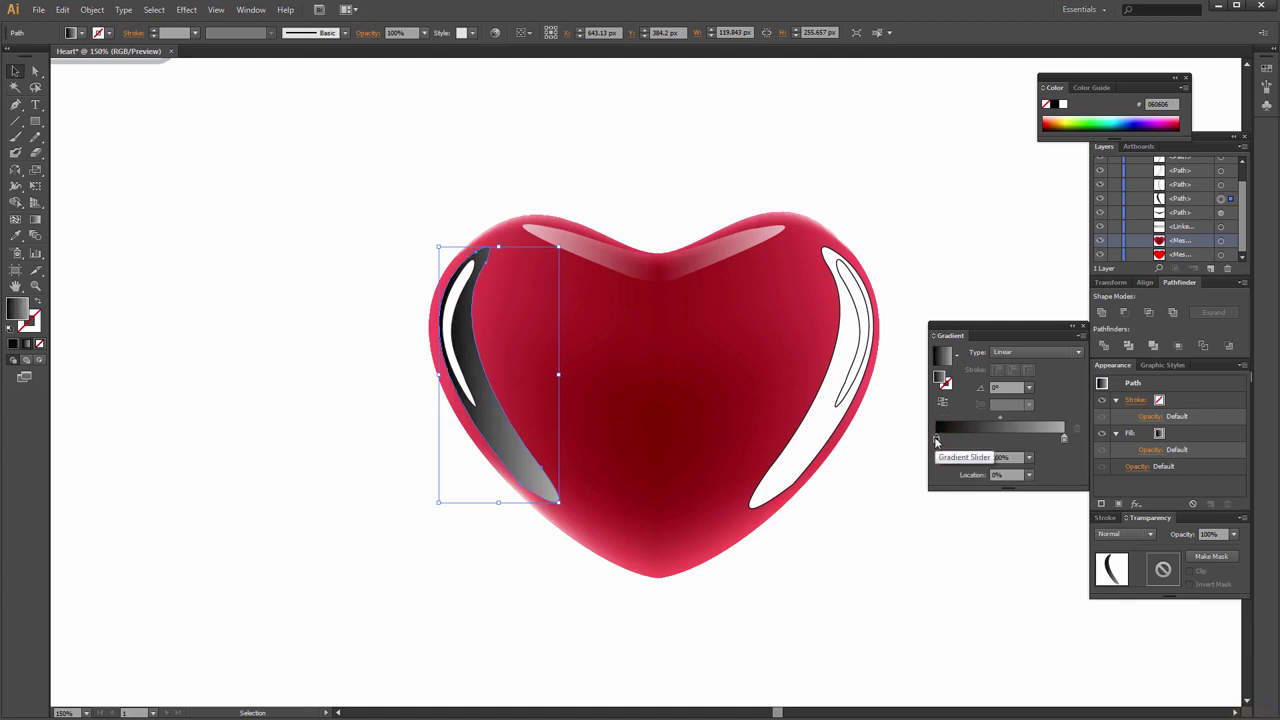
drag(1064, 438, 1047, 441)
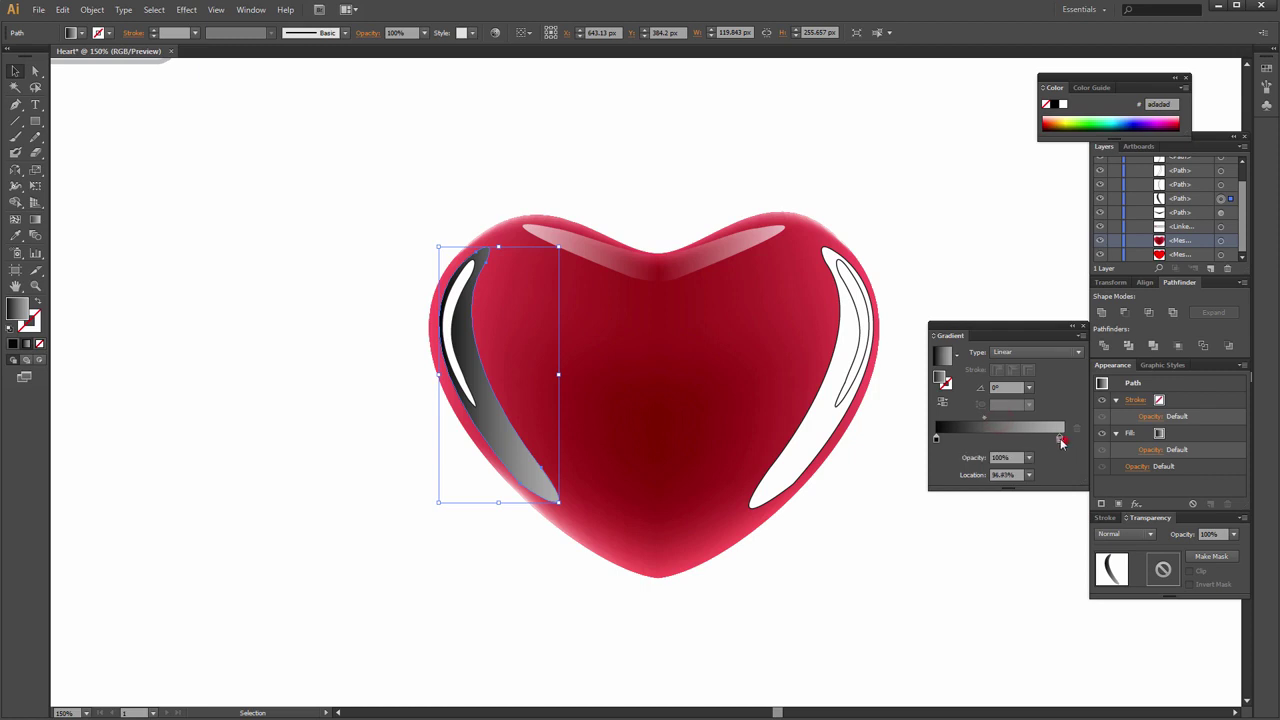
double_click(1044, 438)
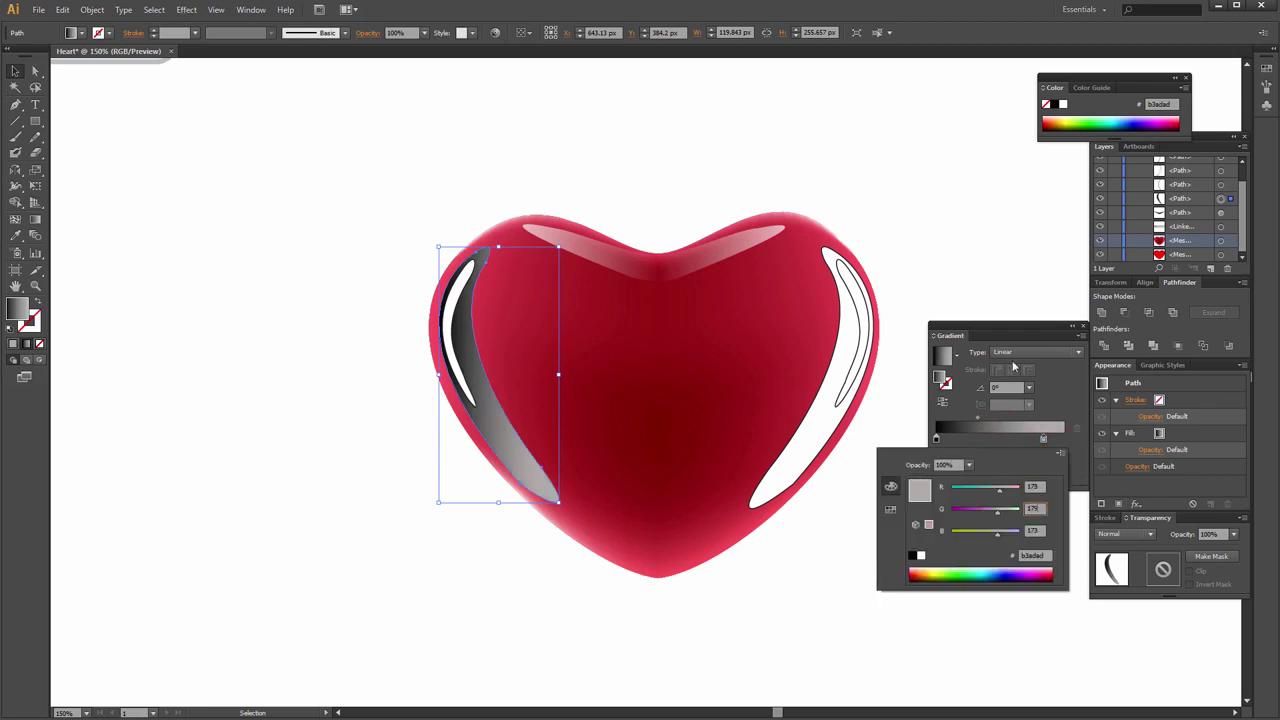
click(1012, 360)
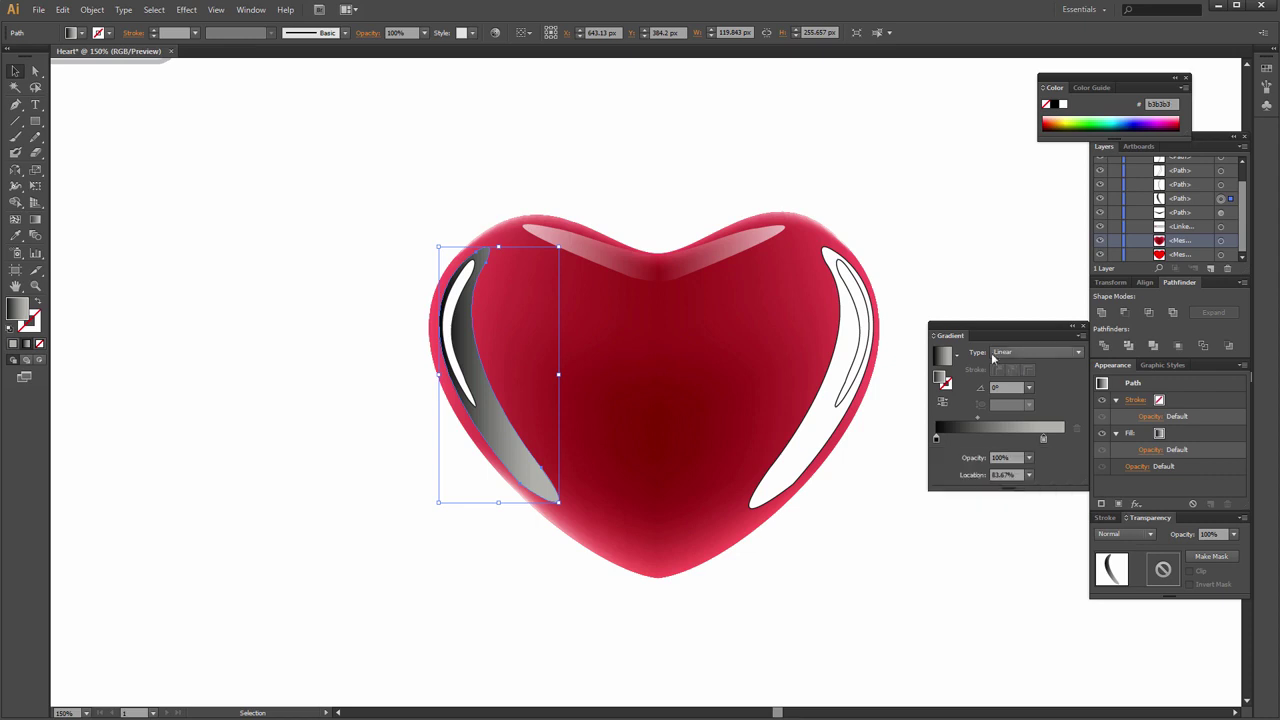
click(977, 419)
drag(978, 421, 991, 417)
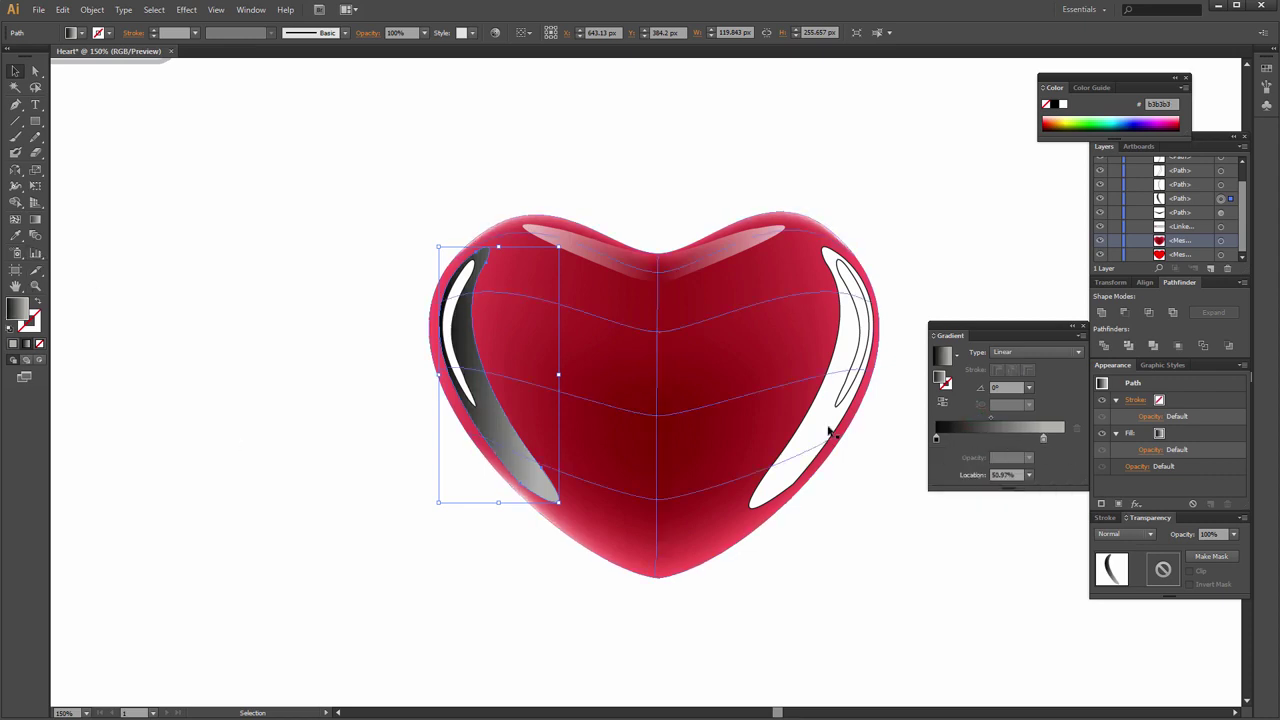
Set the left highlight's blend mode to Screen, recentre, and reselect it.
click(1124, 534)
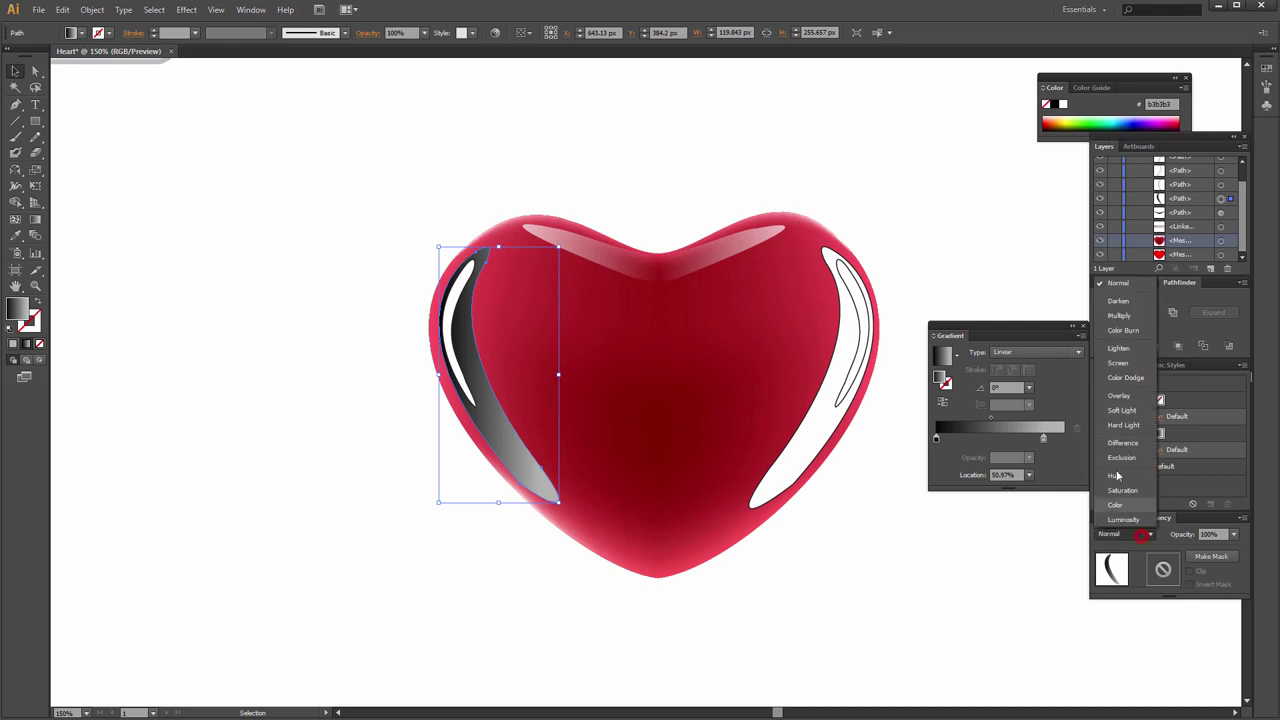
click(1118, 364)
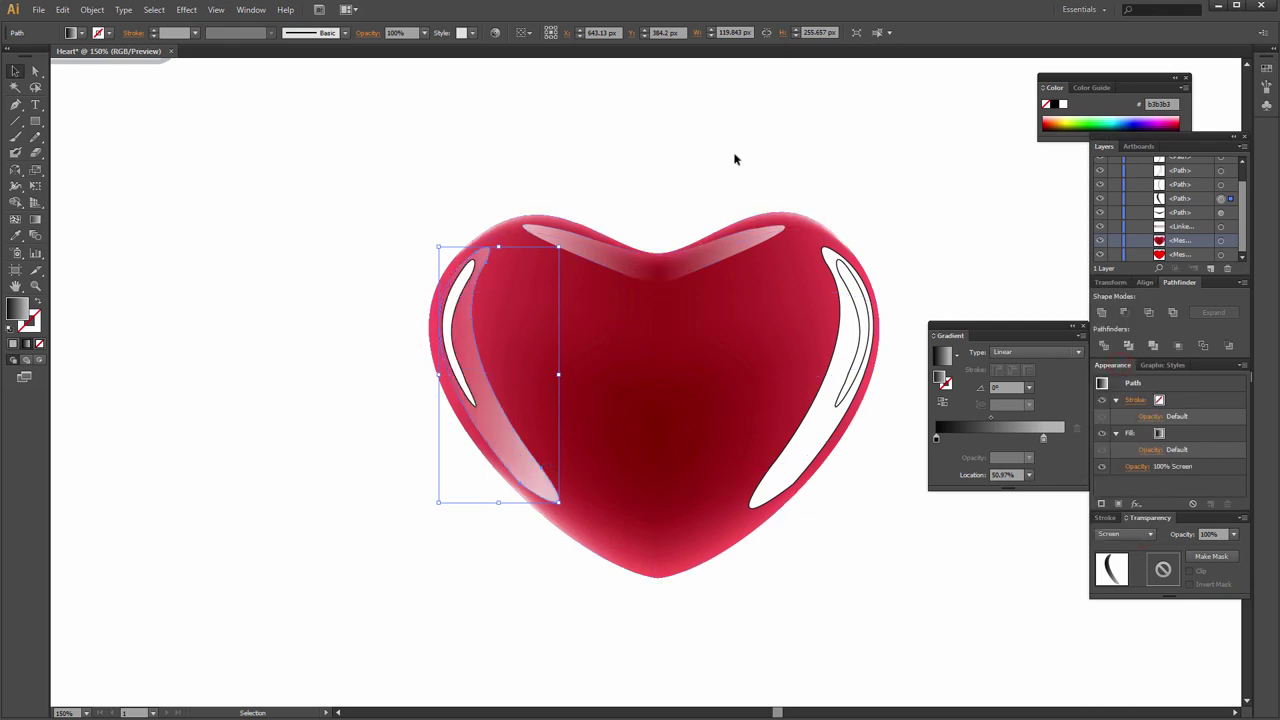
click(629, 177)
scroll(503, 338, up, 2)
drag(451, 328, 316, 305)
scroll(430, 366, down, 1)
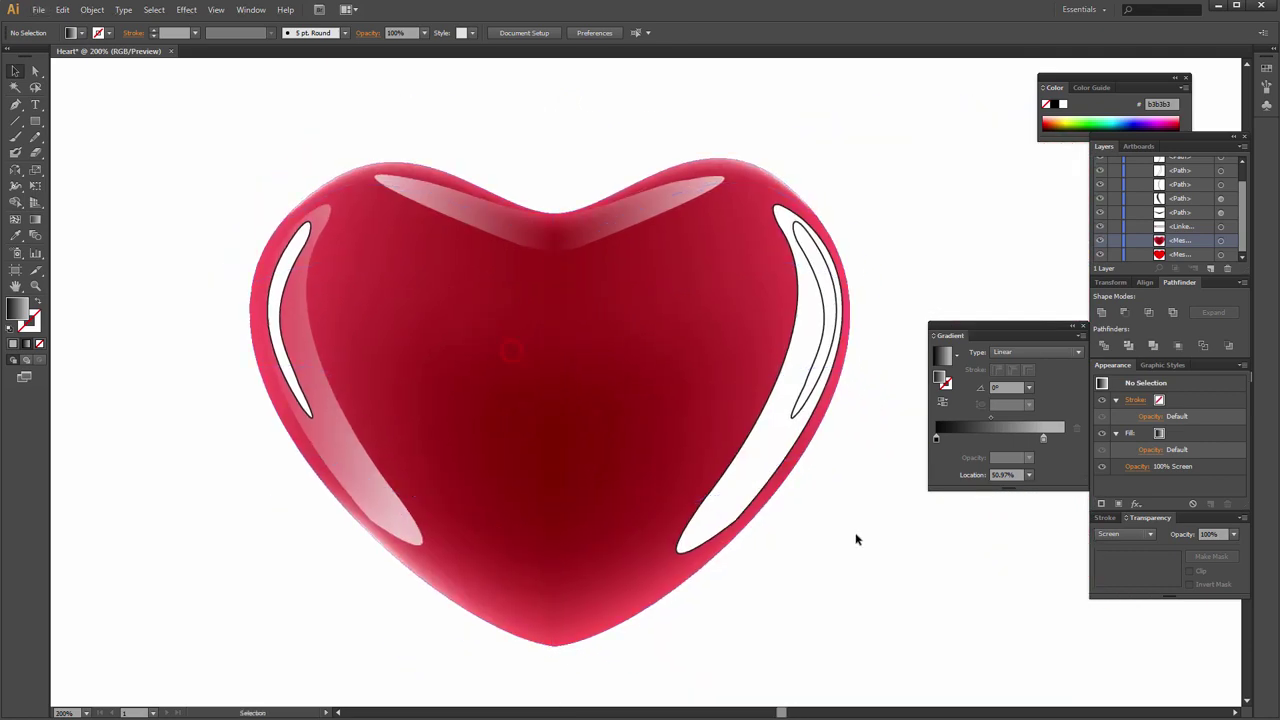
scroll(610, 240, down, 1)
click(372, 300)
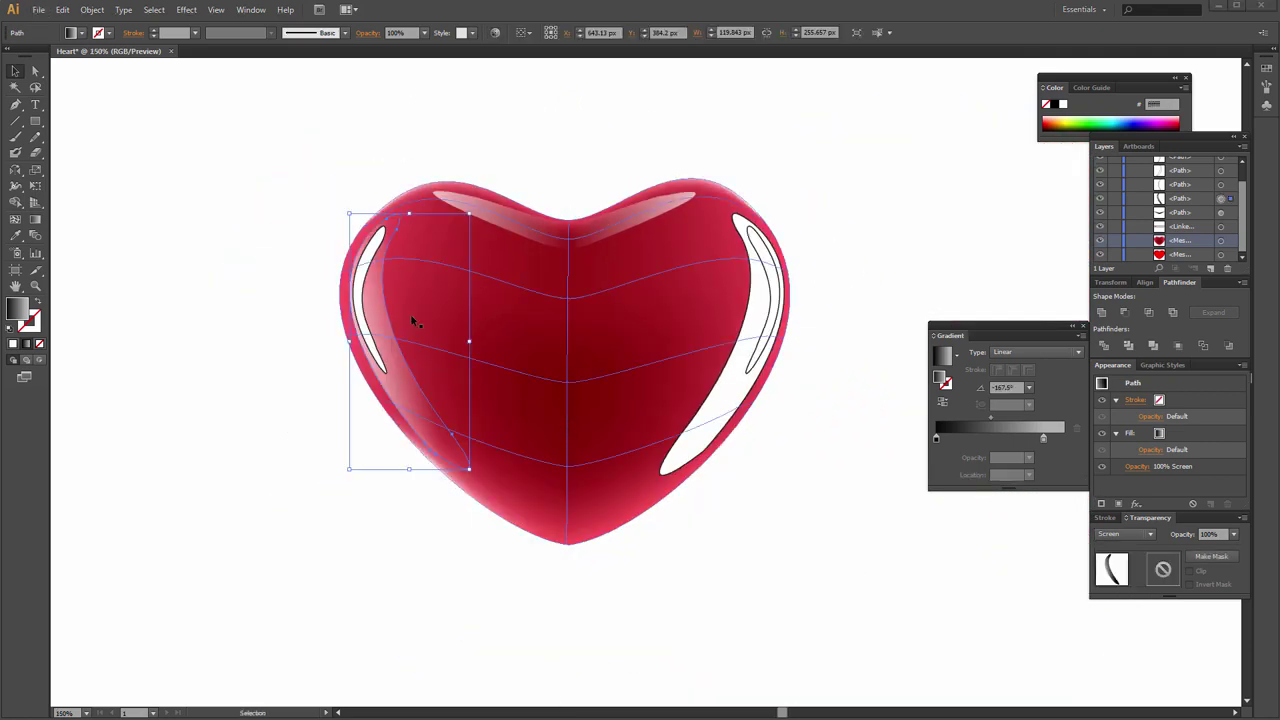
Tilt the left highlight's gradient to about -172.7°, then select the right highlight.
click(35, 120)
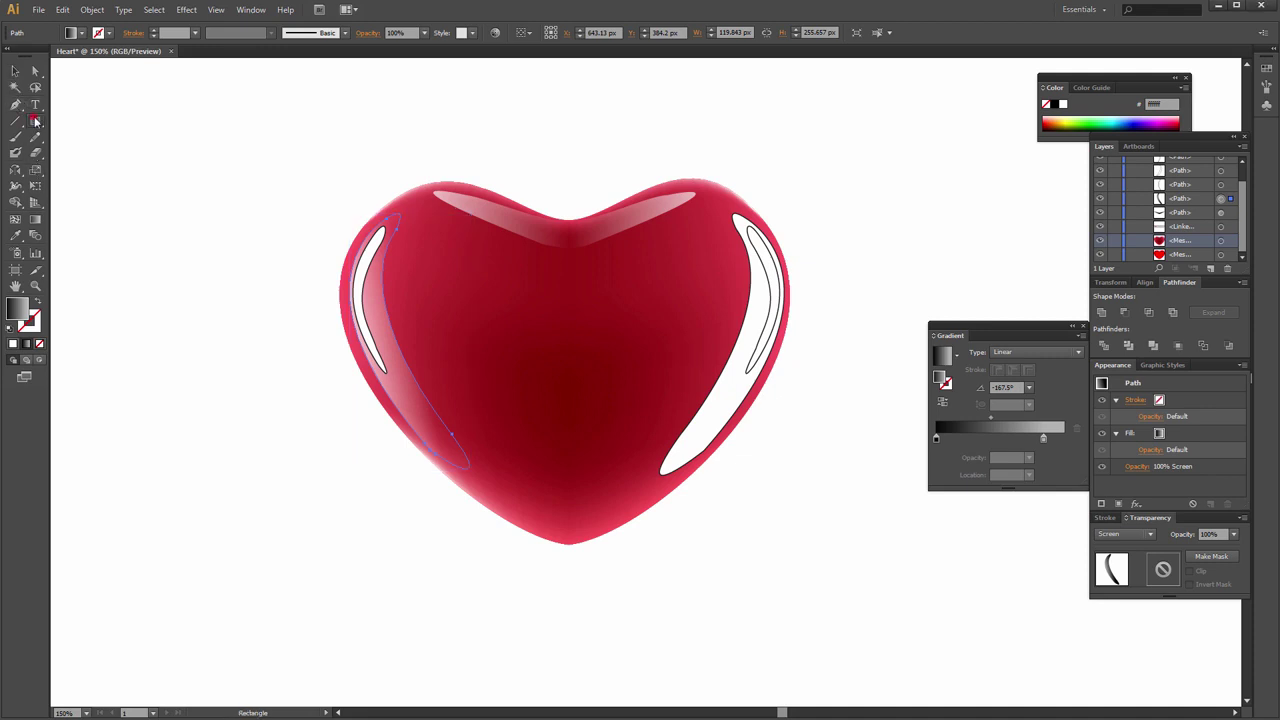
key(v)
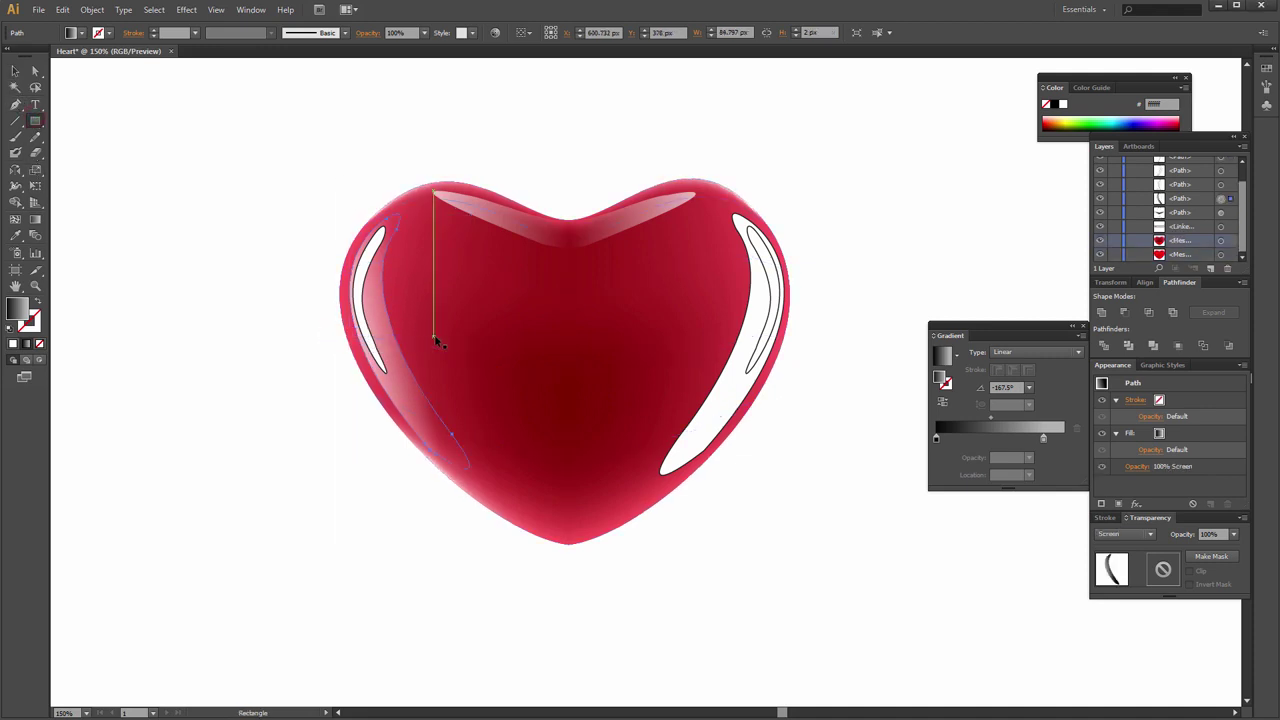
key(g)
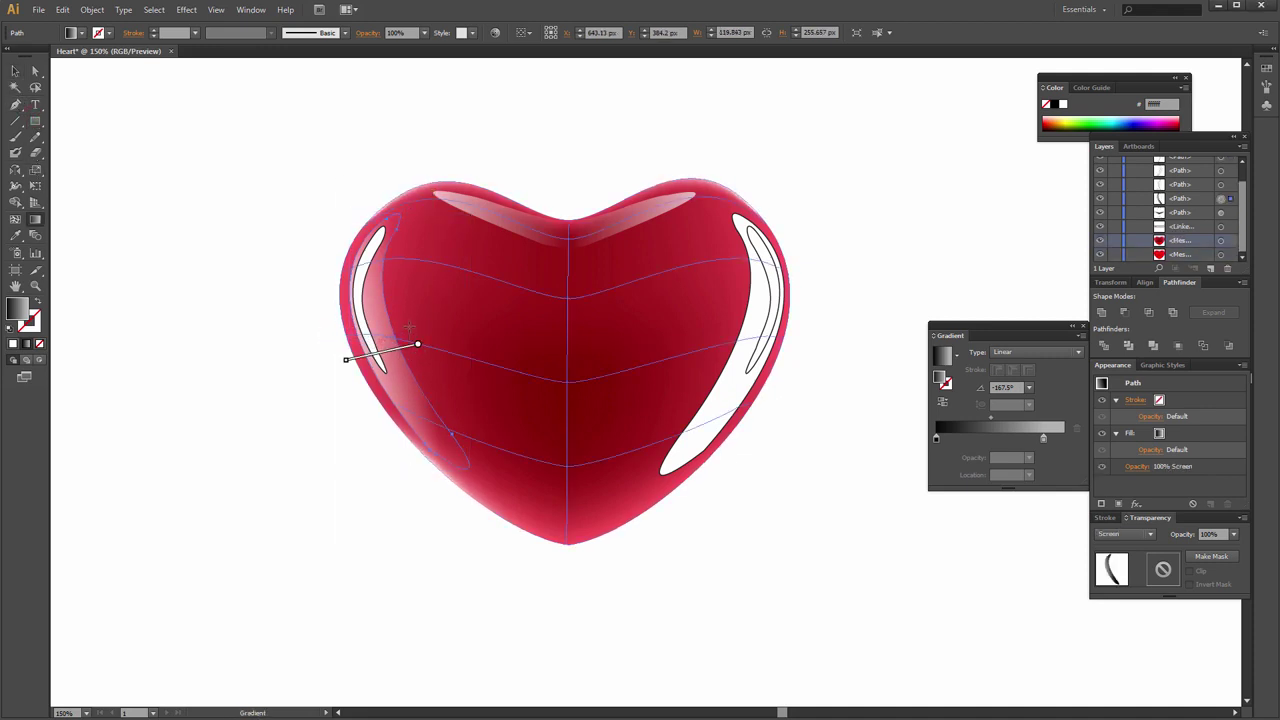
drag(345, 359, 338, 352)
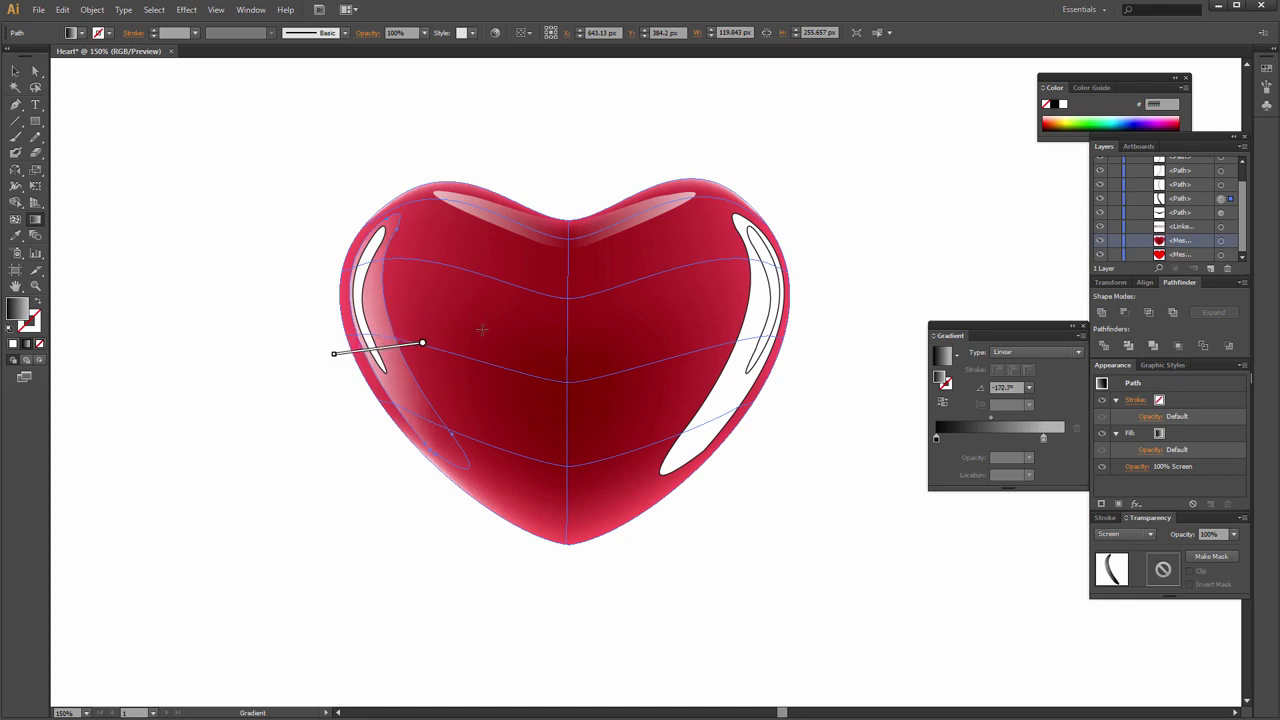
key(v)
click(430, 492)
click(728, 378)
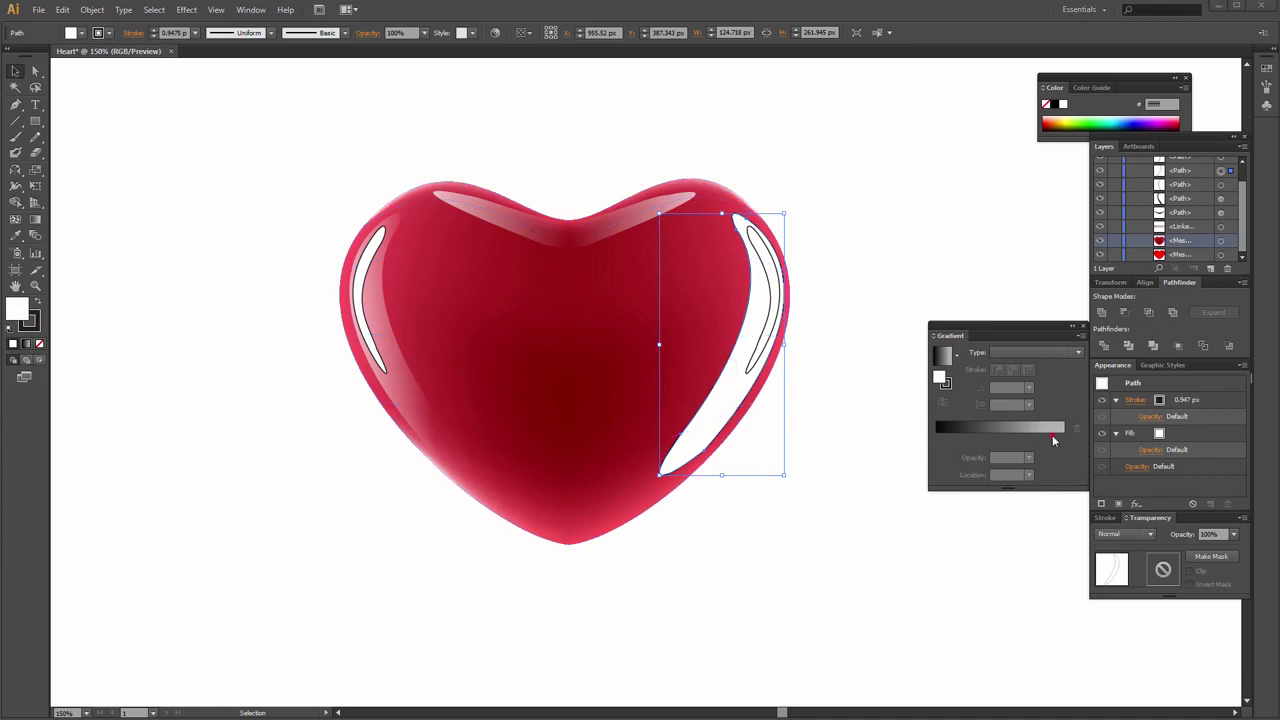
Apply the grey linear gradient to the right highlight and redraw it across the highlight.
click(1053, 440)
mouse_move(1042, 438)
mouse_down()
mouse_move(985, 438)
mouse_move(1061, 439)
mouse_move(971, 438)
mouse_move(1005, 423)
mouse_up()
key(g)
drag(700, 346, 791, 371)
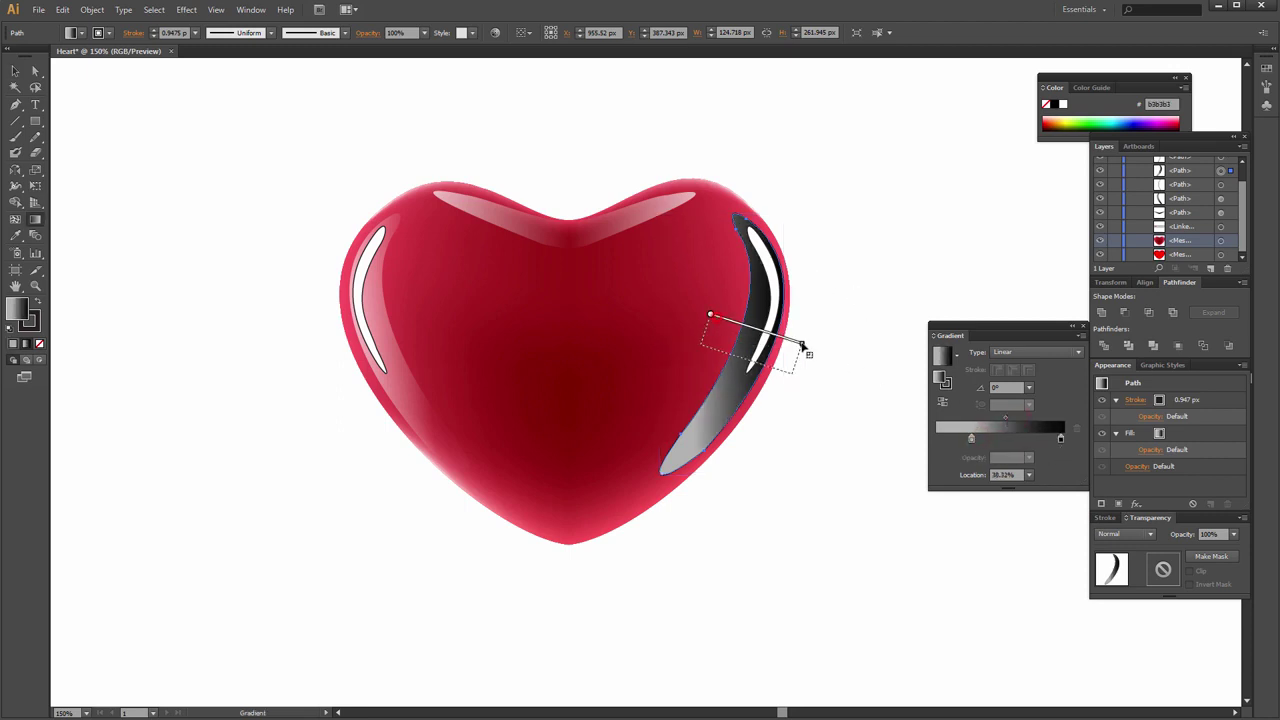
drag(716, 346, 788, 352)
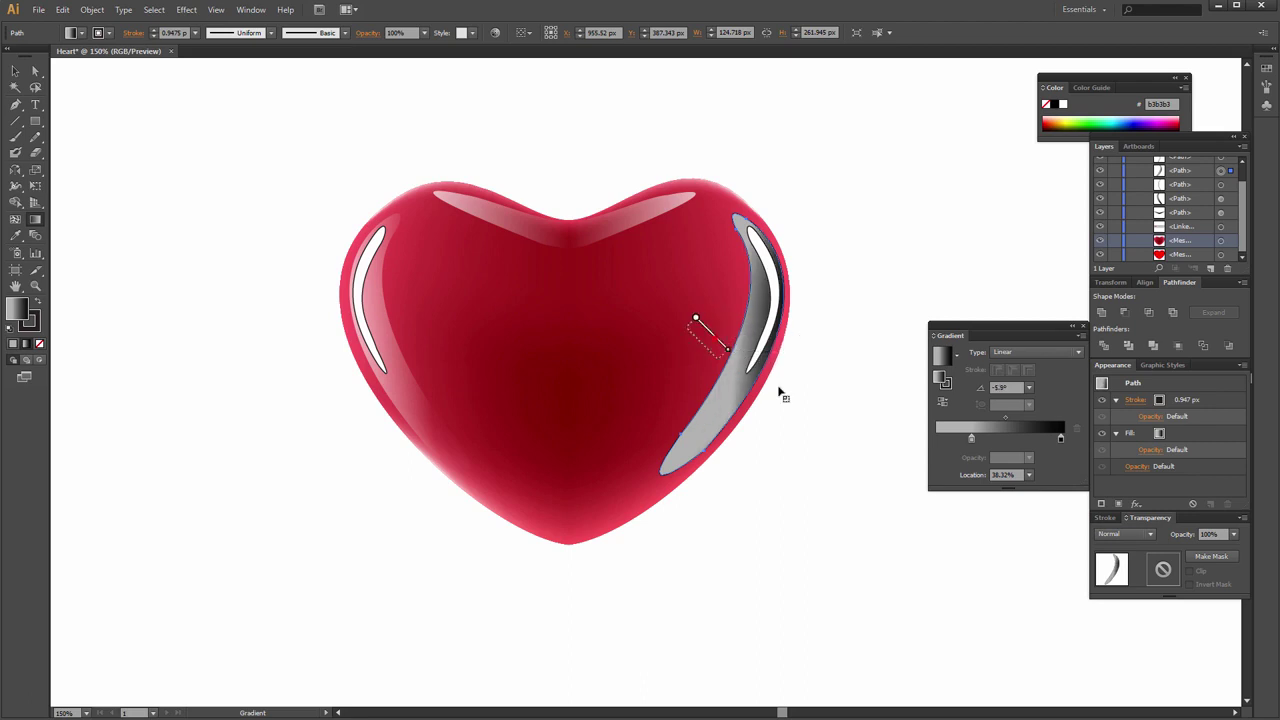
drag(690, 325, 776, 366)
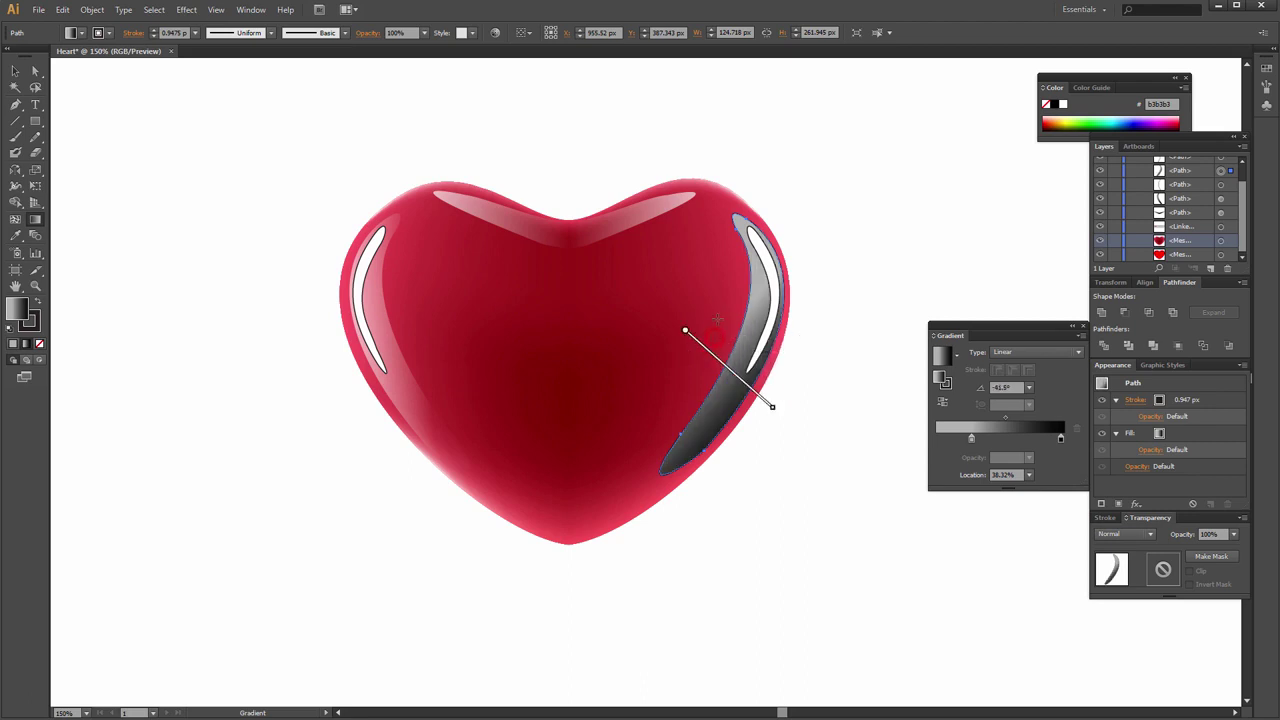
Set the right highlight to Screen and angle its gradient inward, near 164.9°.
click(1124, 534)
click(1129, 366)
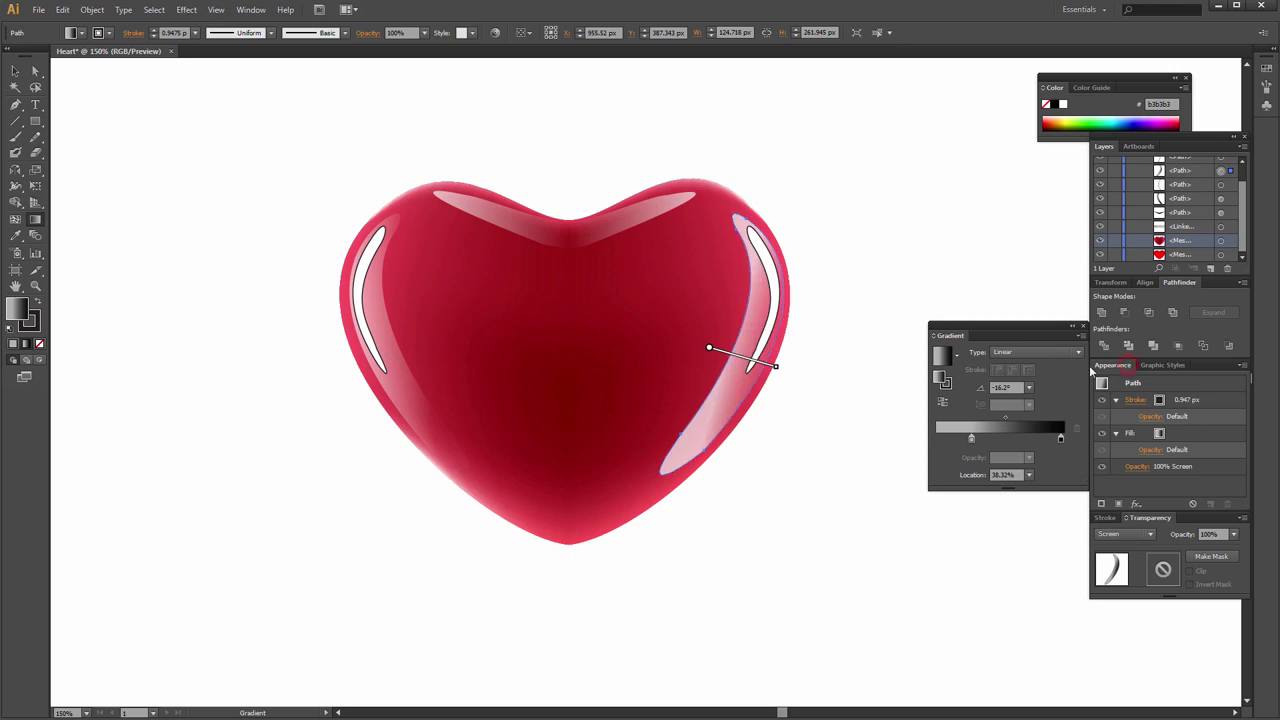
drag(776, 366, 761, 405)
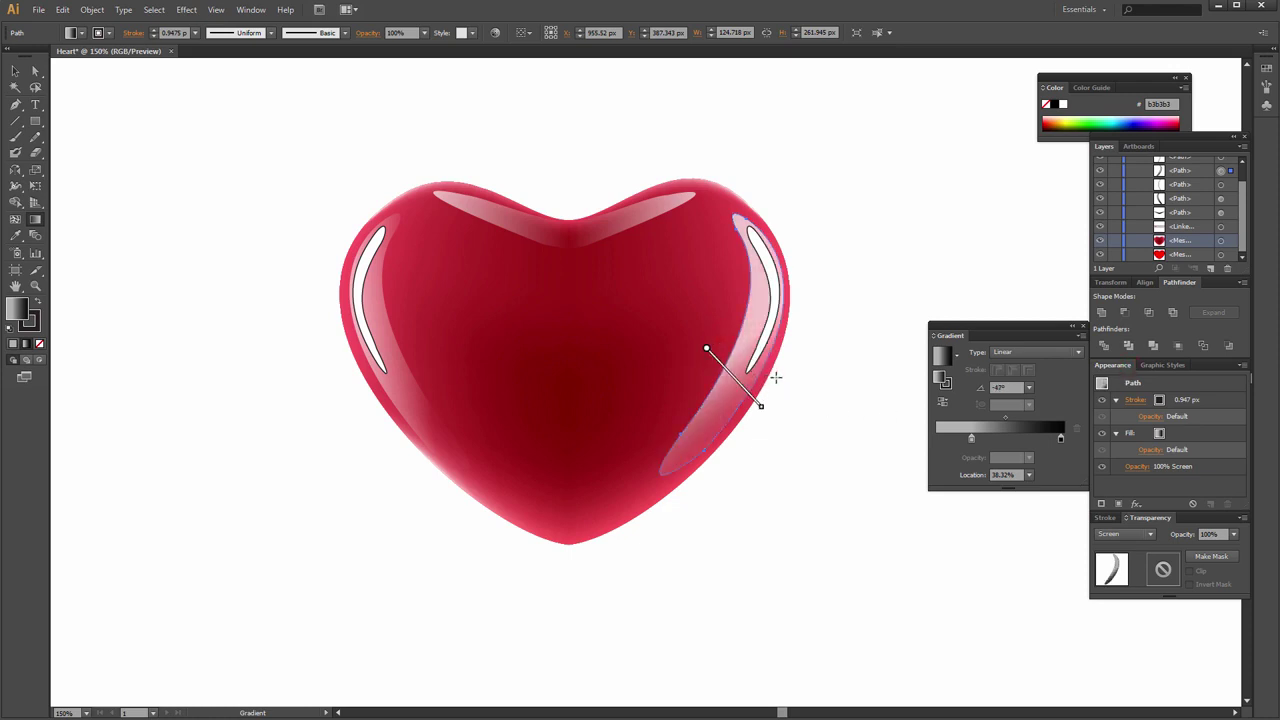
drag(716, 351, 768, 370)
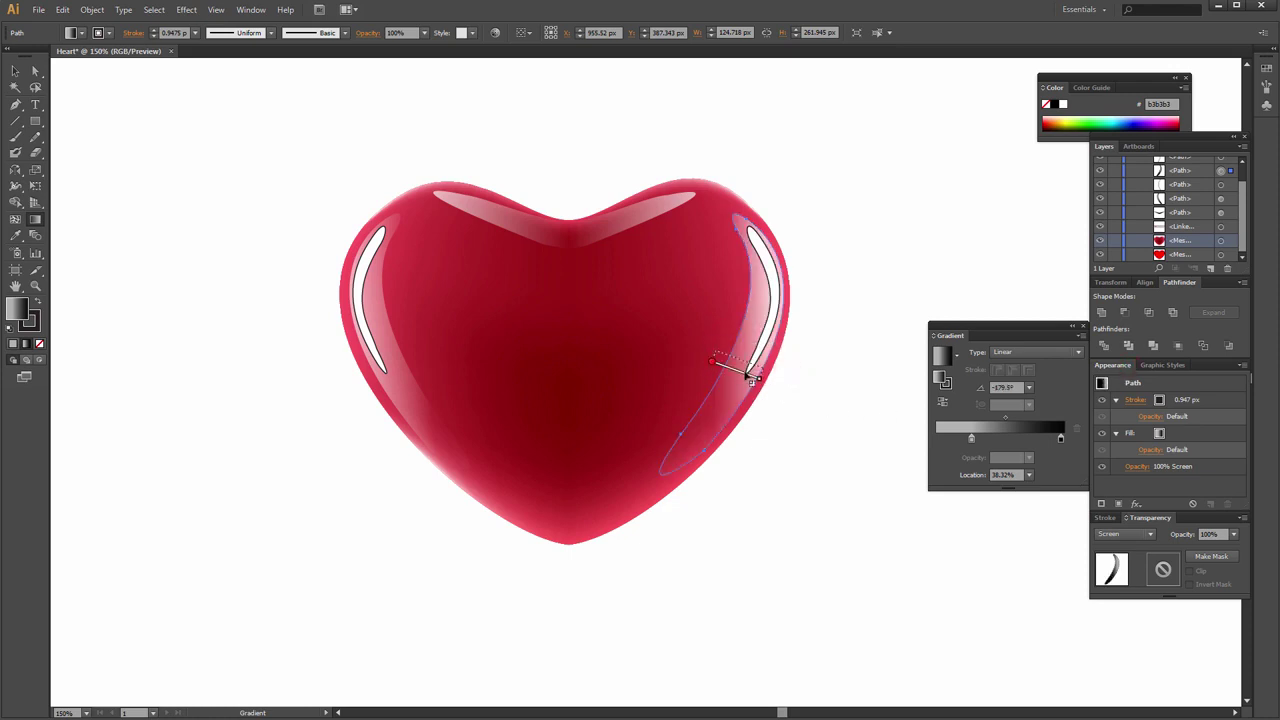
mouse_move(784, 312)
mouse_down()
mouse_move(707, 346)
mouse_move(795, 370)
mouse_up()
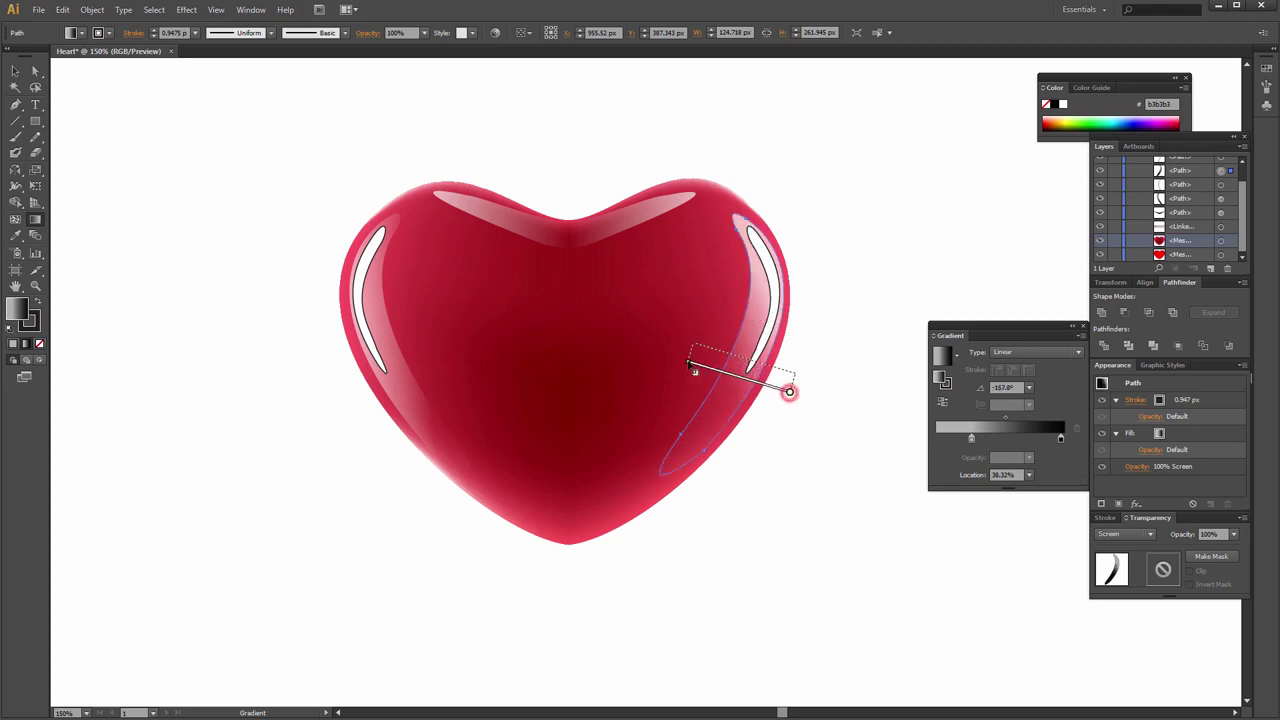
key(v)
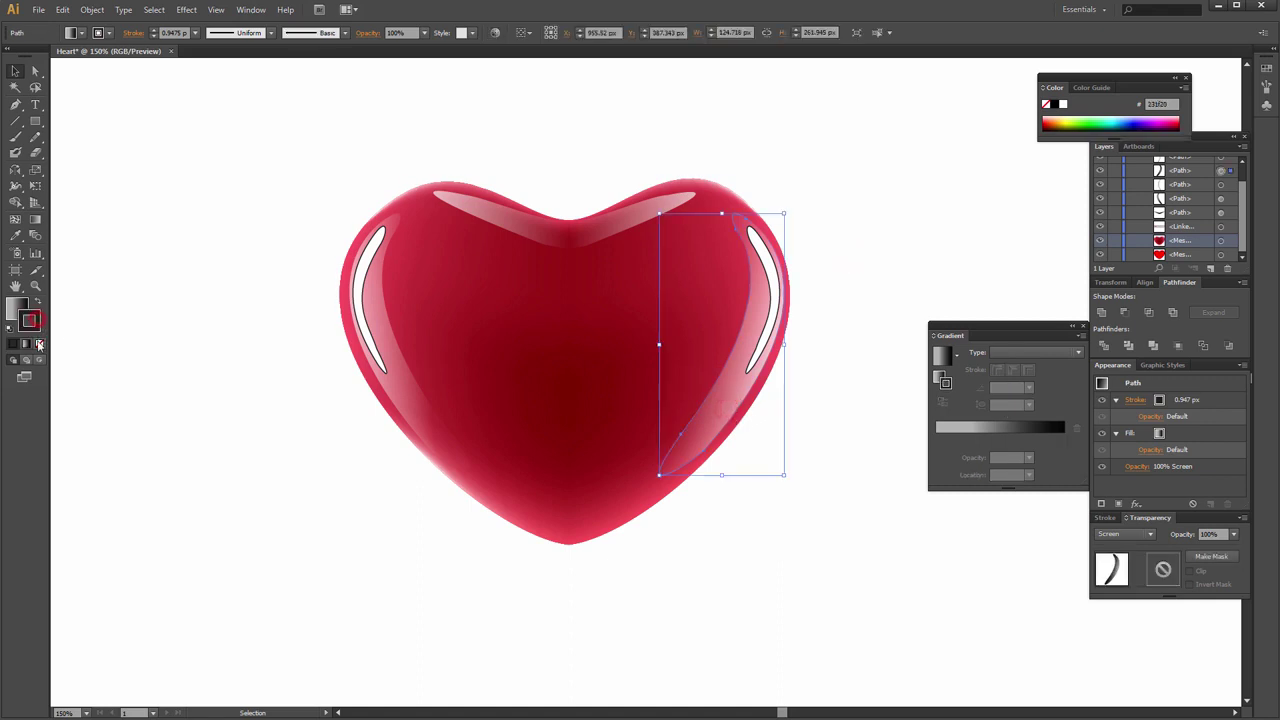
Reselect the right highlight and shift its gradient so it fades into the heart's edge.
click(186, 348)
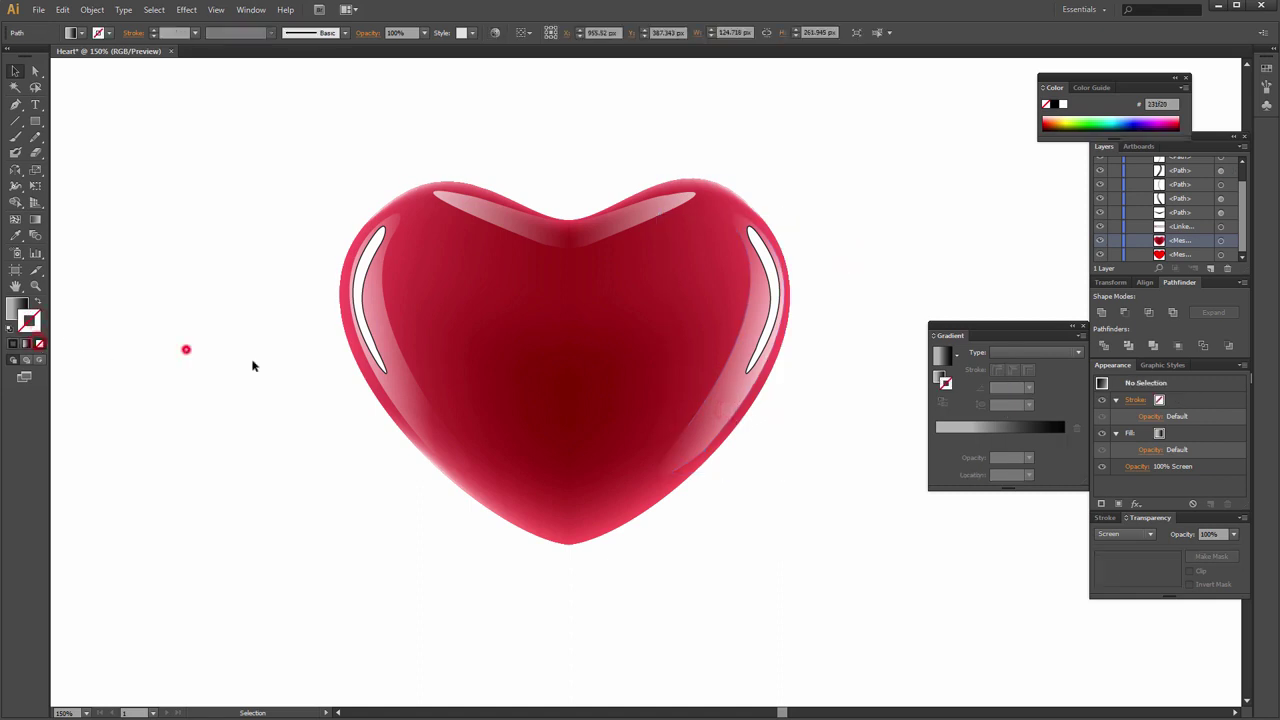
click(722, 442)
key(g)
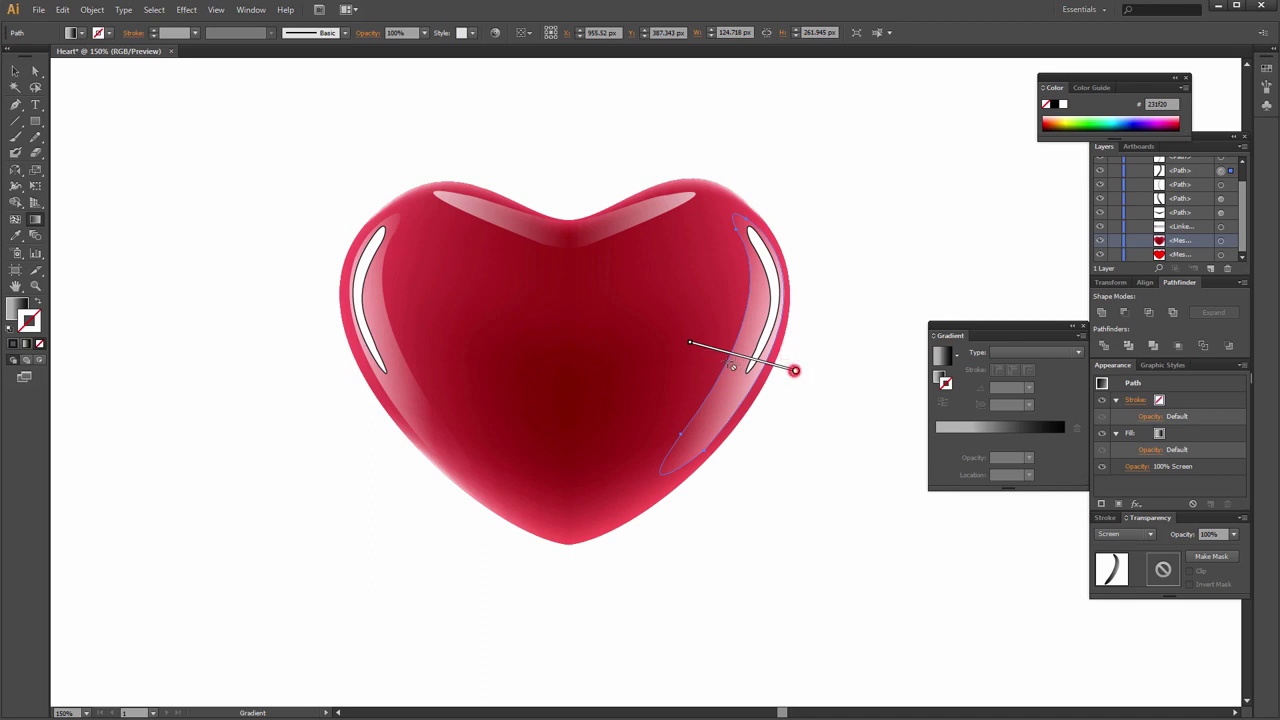
click(20, 305)
drag(795, 370, 778, 370)
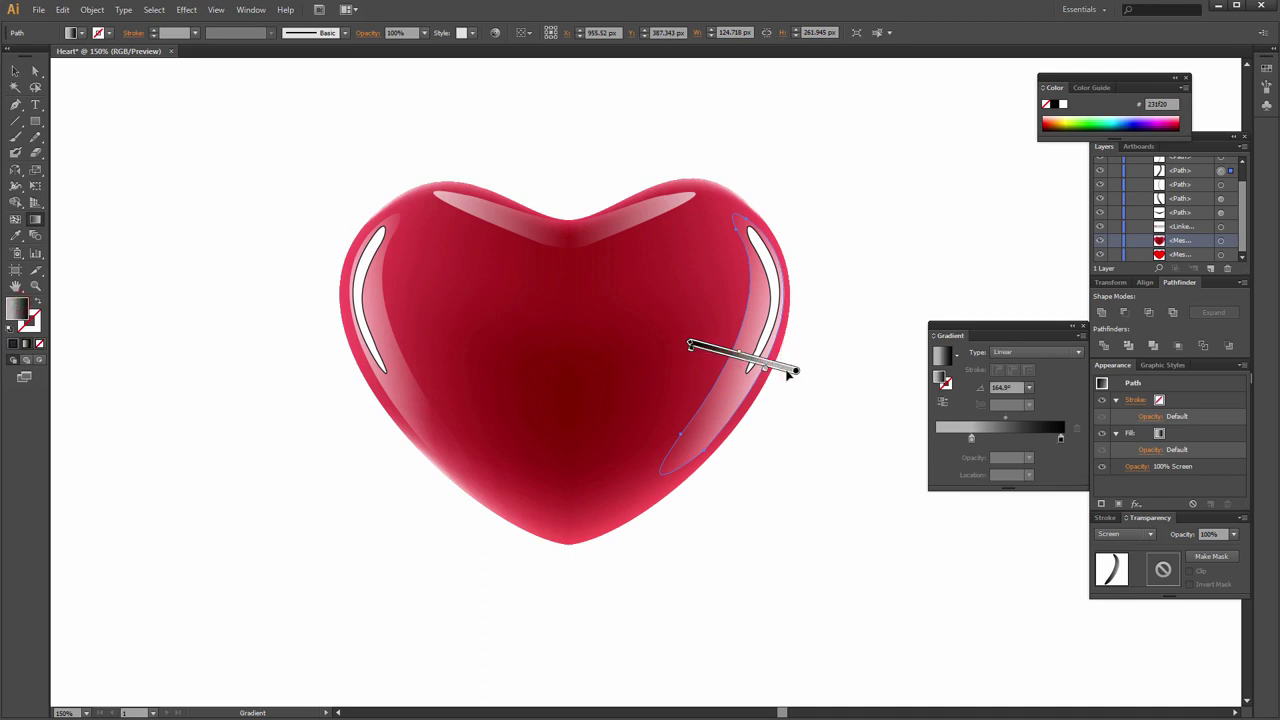
drag(673, 341, 710, 350)
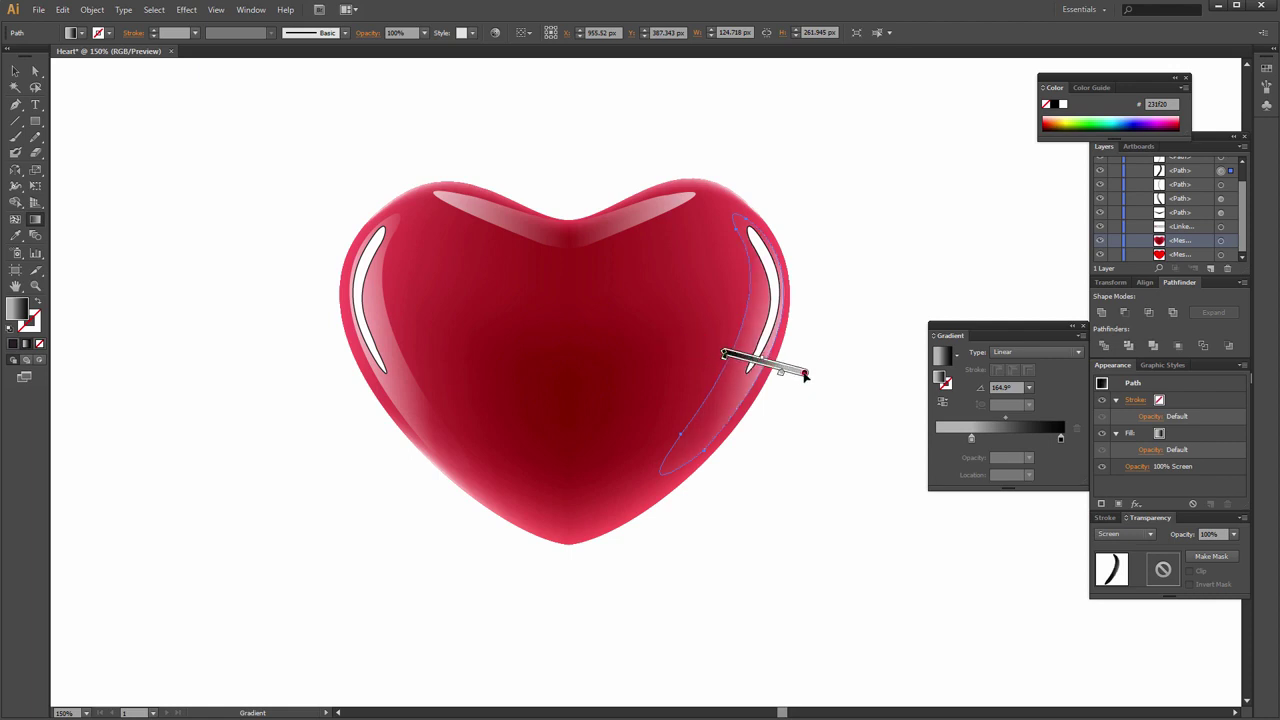
mouse_move(803, 367)
mouse_down()
mouse_move(789, 369)
mouse_move(800, 373)
mouse_up()
Deselect and zoom out, then back in, to check both edge sheens.
click(15, 70)
click(180, 323)
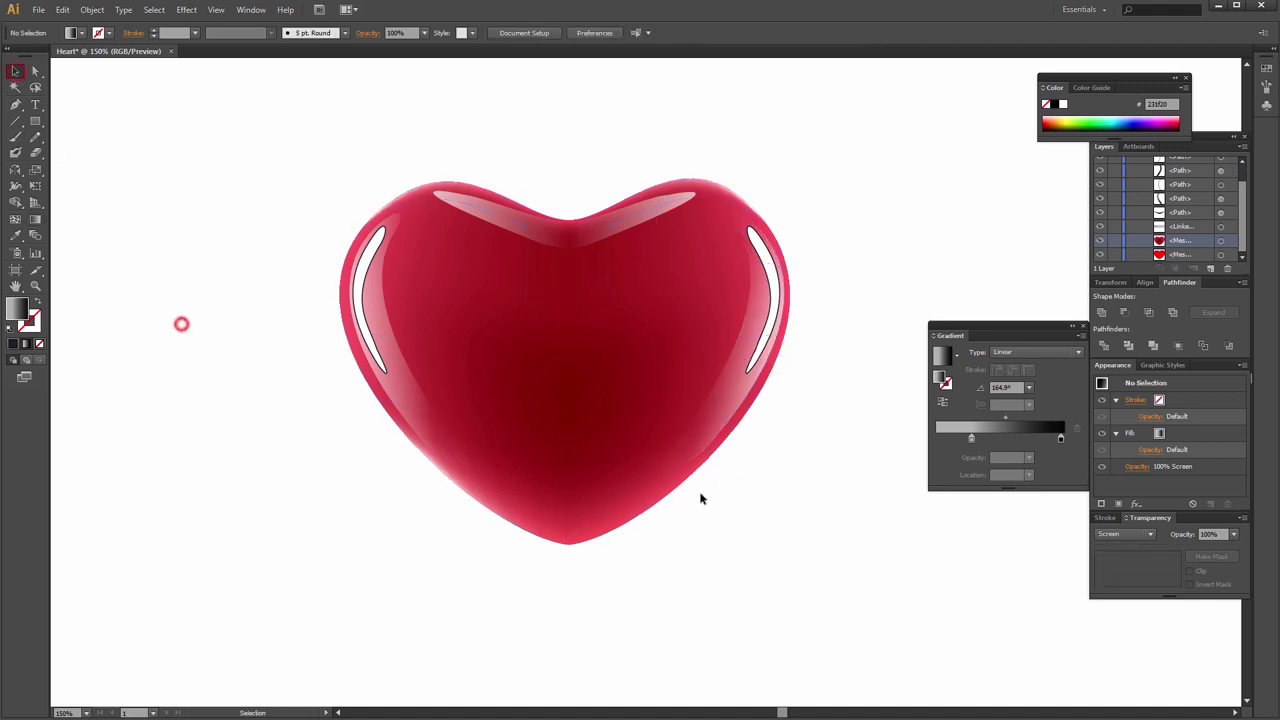
key(ctrl+1)
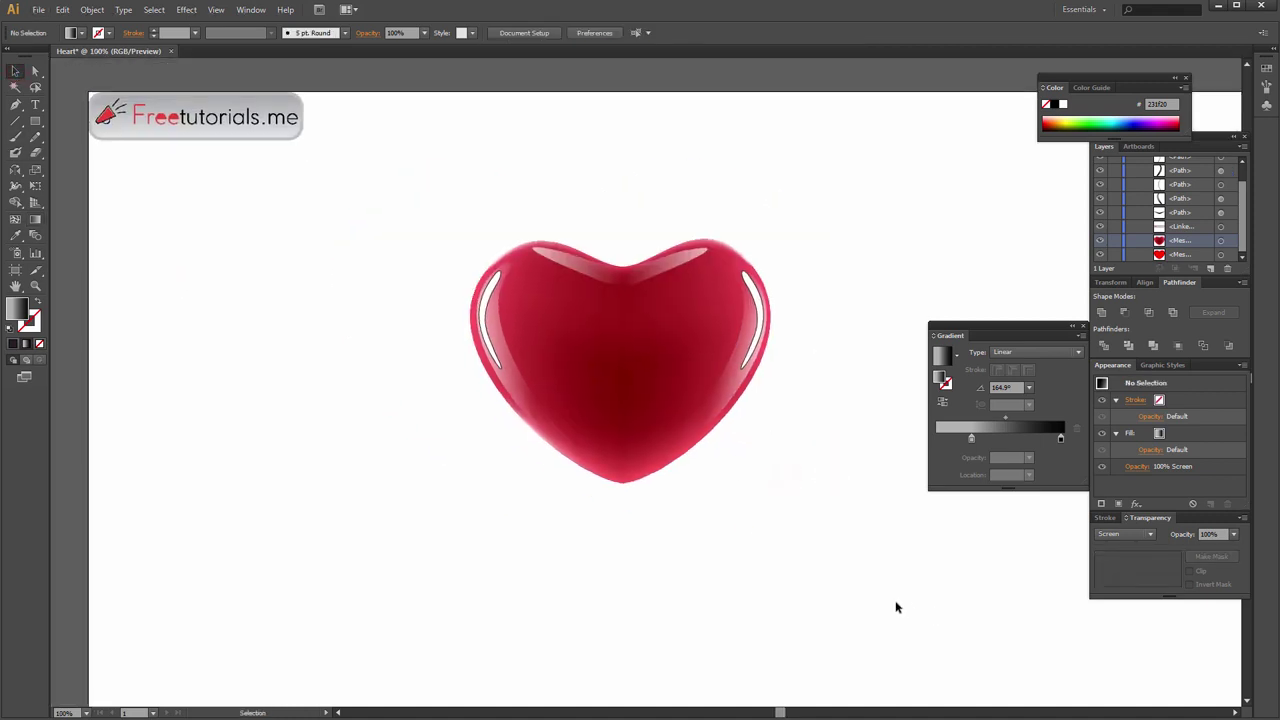
key(ctrl+plus)
Remove the left highlight's stroke and fill it with a linear gradient.
click(374, 337)
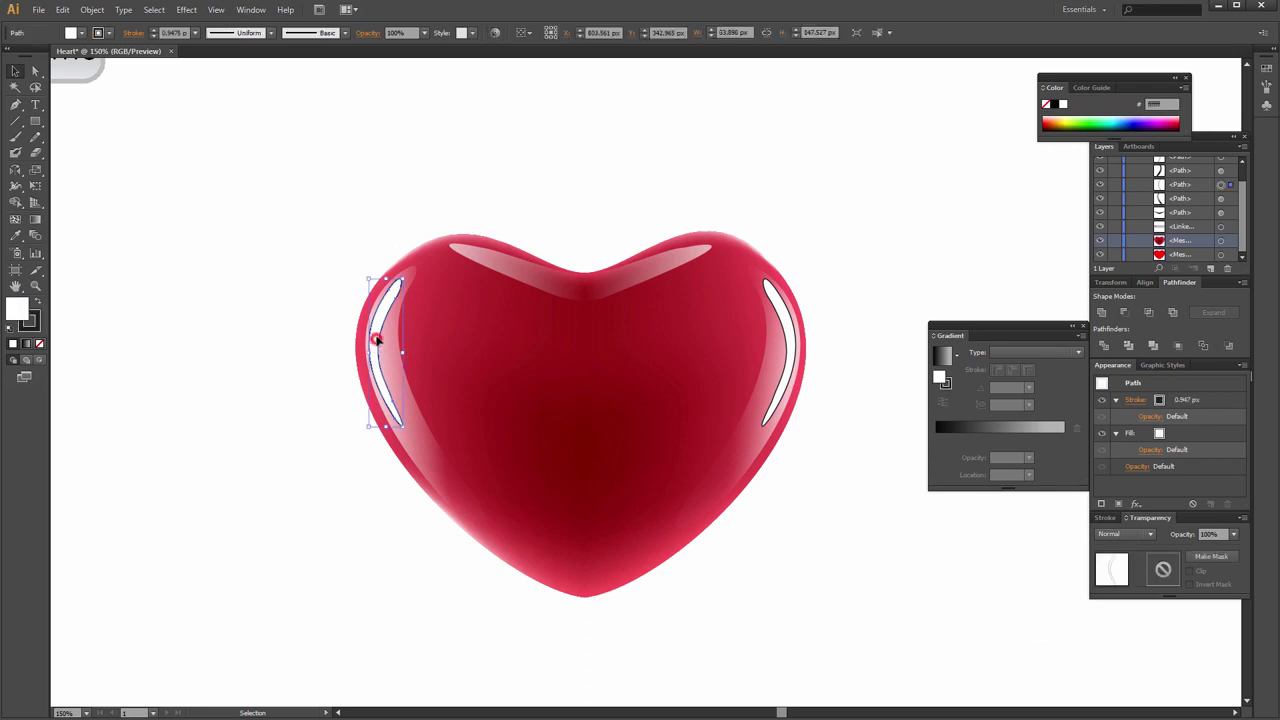
click(33, 316)
click(39, 343)
click(16, 308)
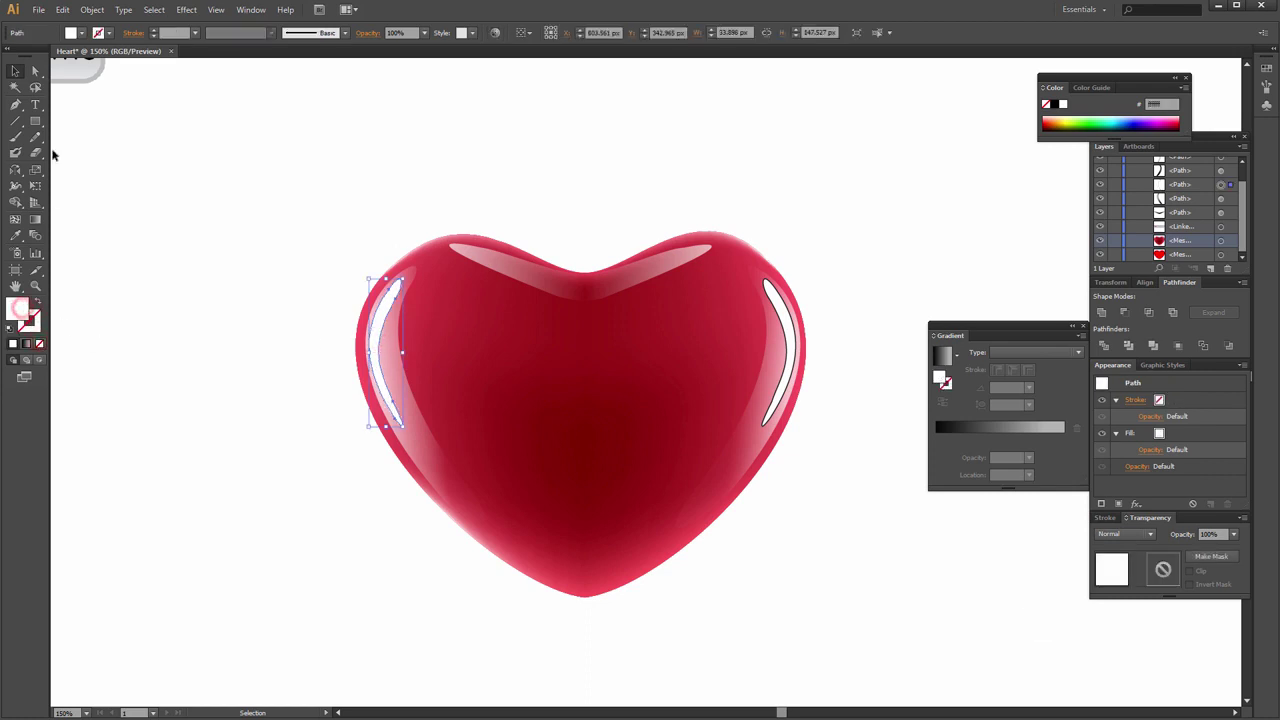
click(34, 221)
click(936, 428)
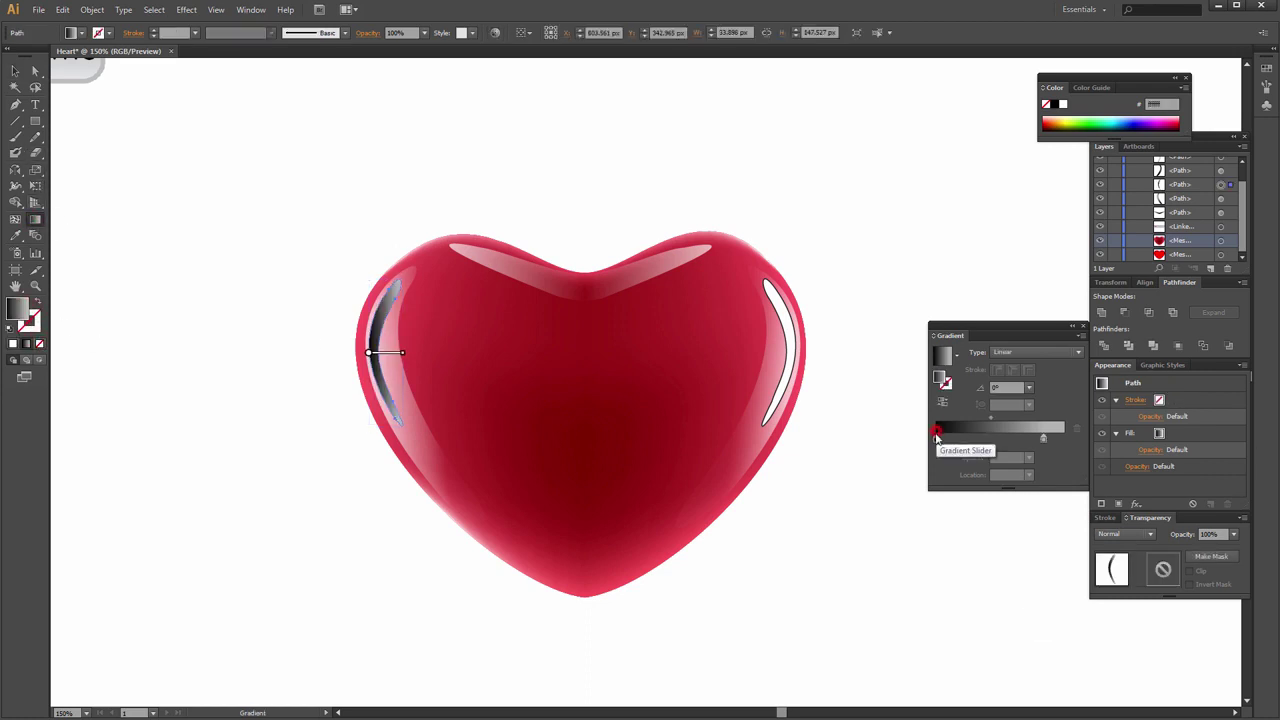
Set the left highlight's gradient stops to grey 555555 (85, 85, 85) and black.
double_click(936, 440)
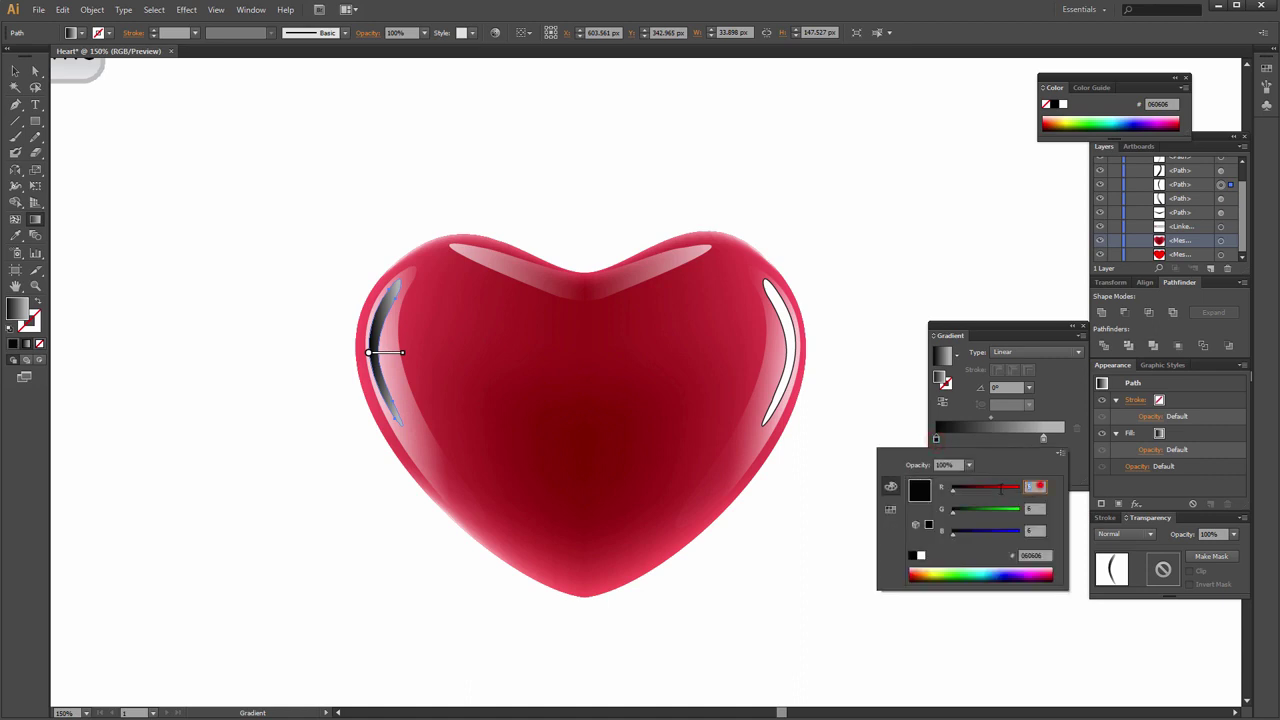
text(85)
key(Tab)
text(85)
key(Tab)
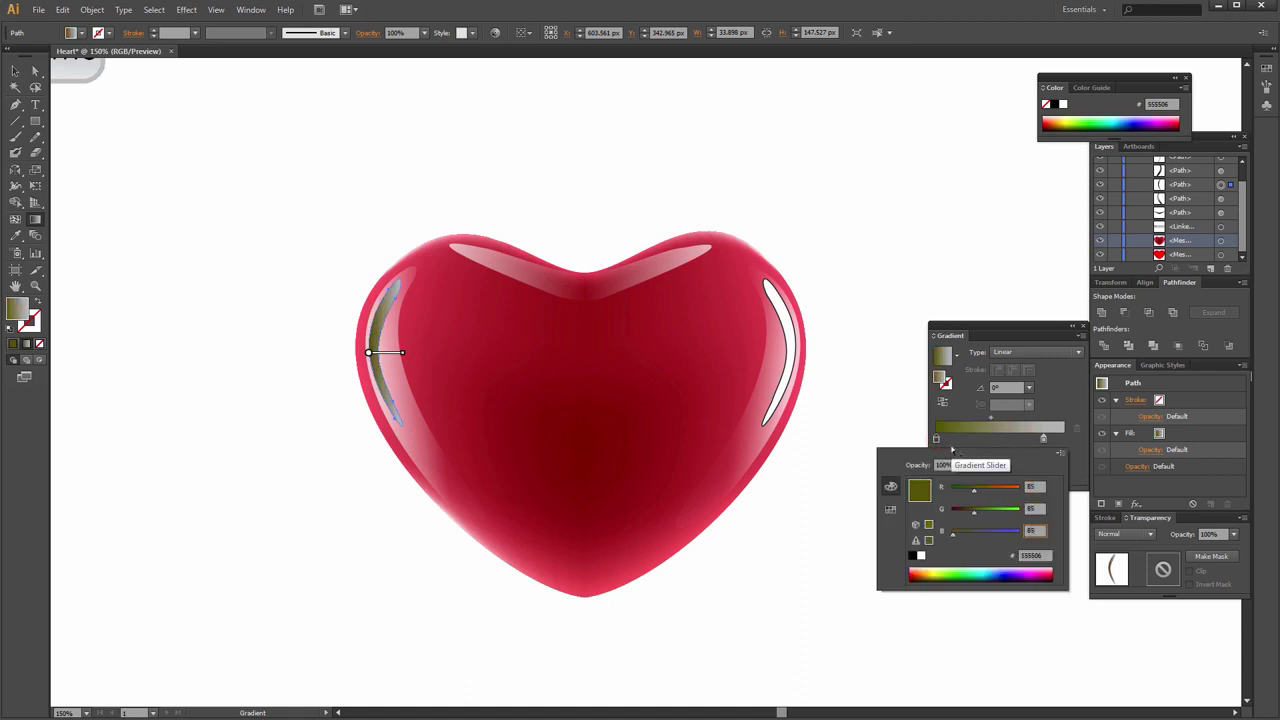
text(85)
key(Return)
drag(1045, 440, 1060, 446)
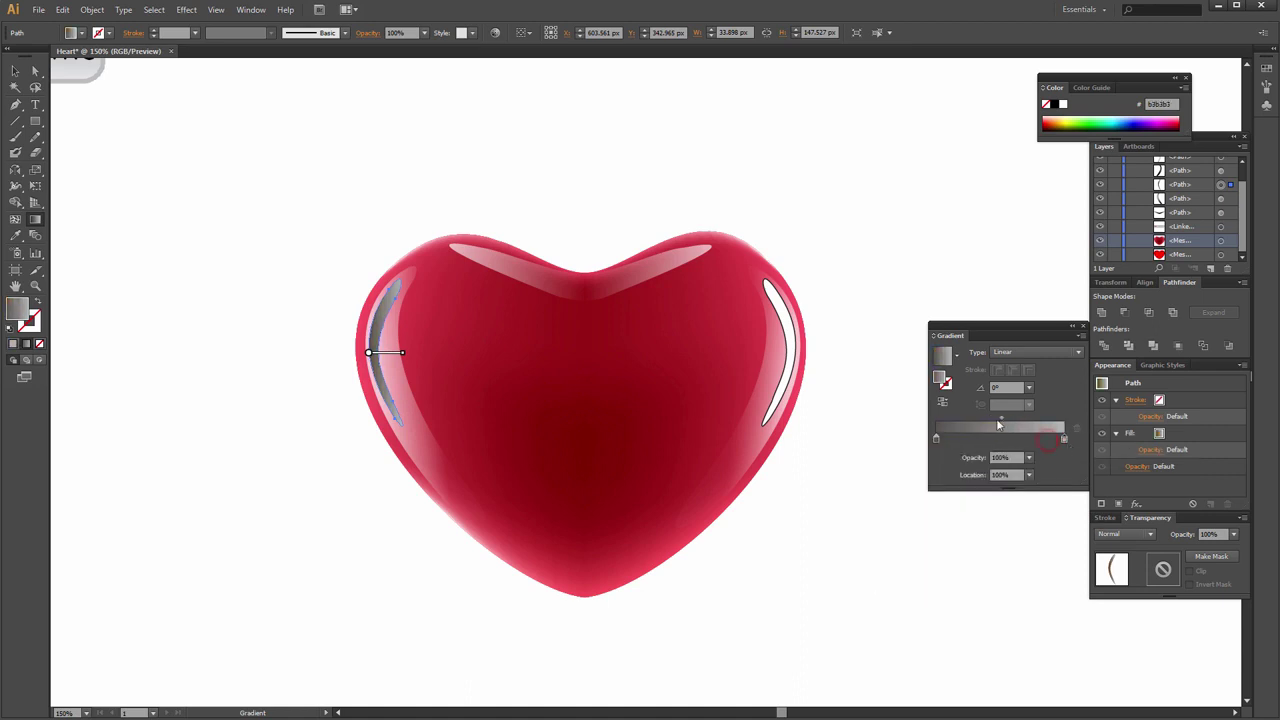
double_click(1063, 439)
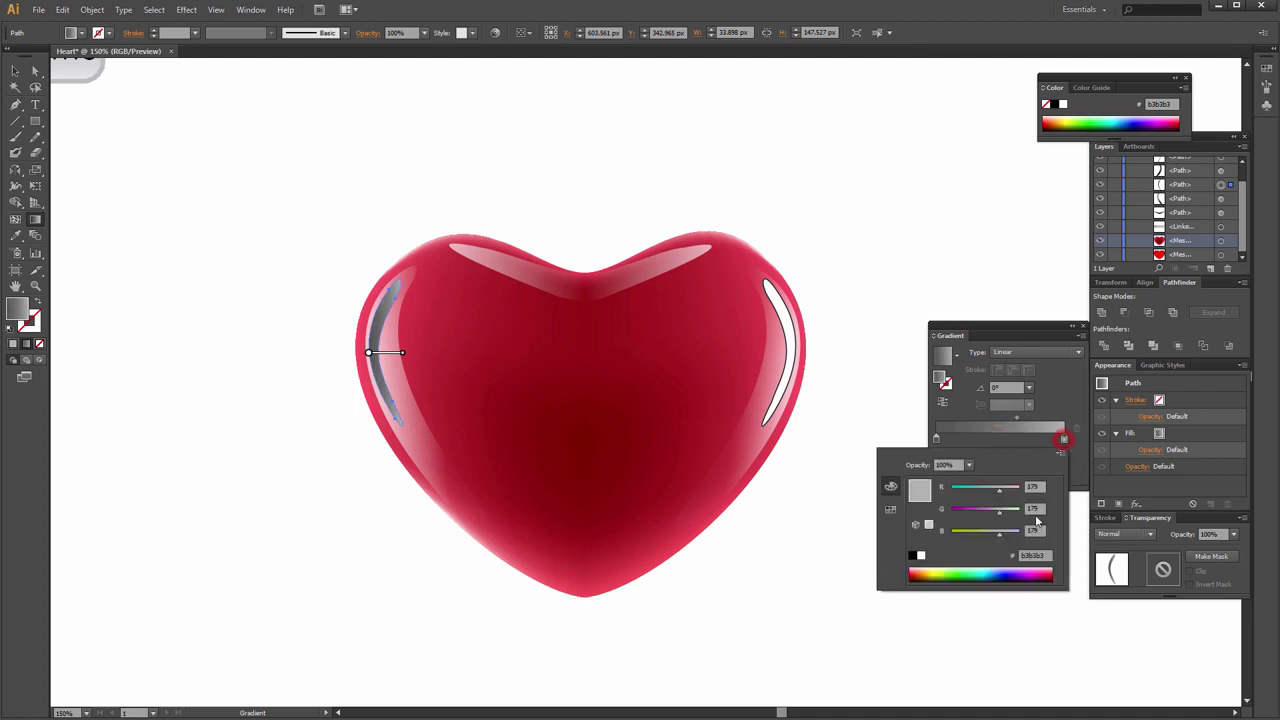
click(914, 554)
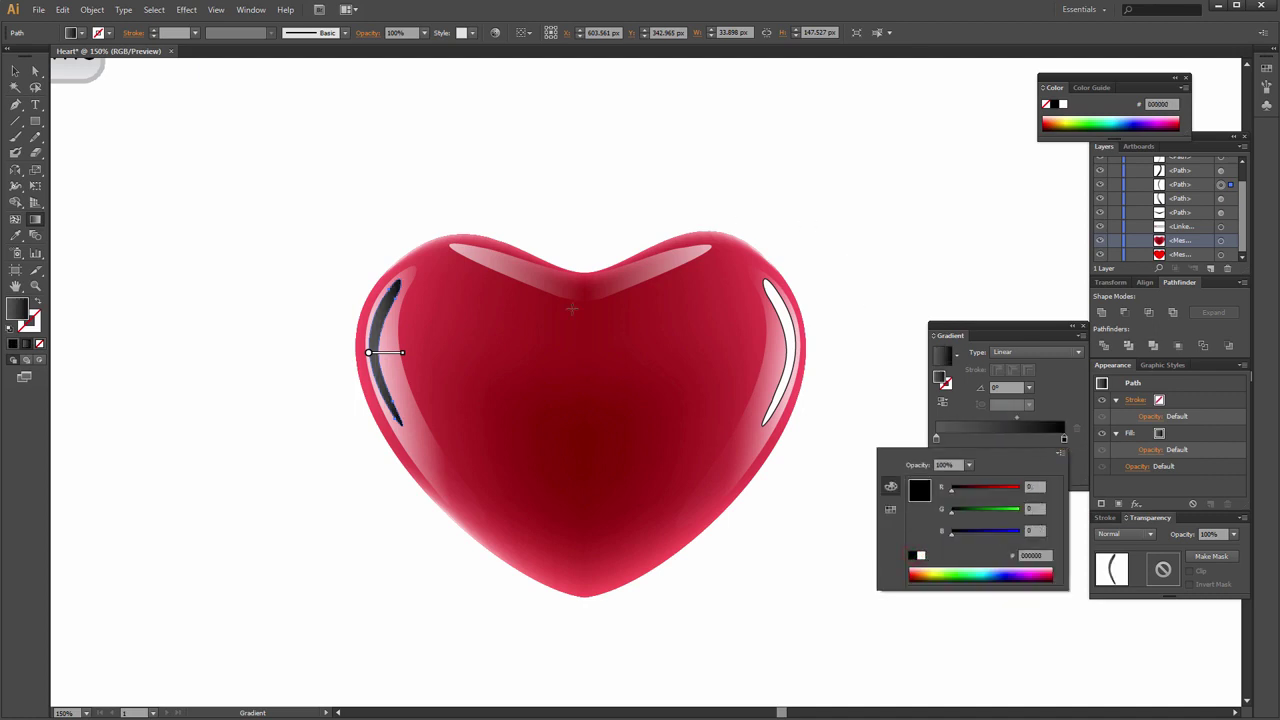
Set the left highlight's blend mode to Screen and deselect it.
click(1137, 534)
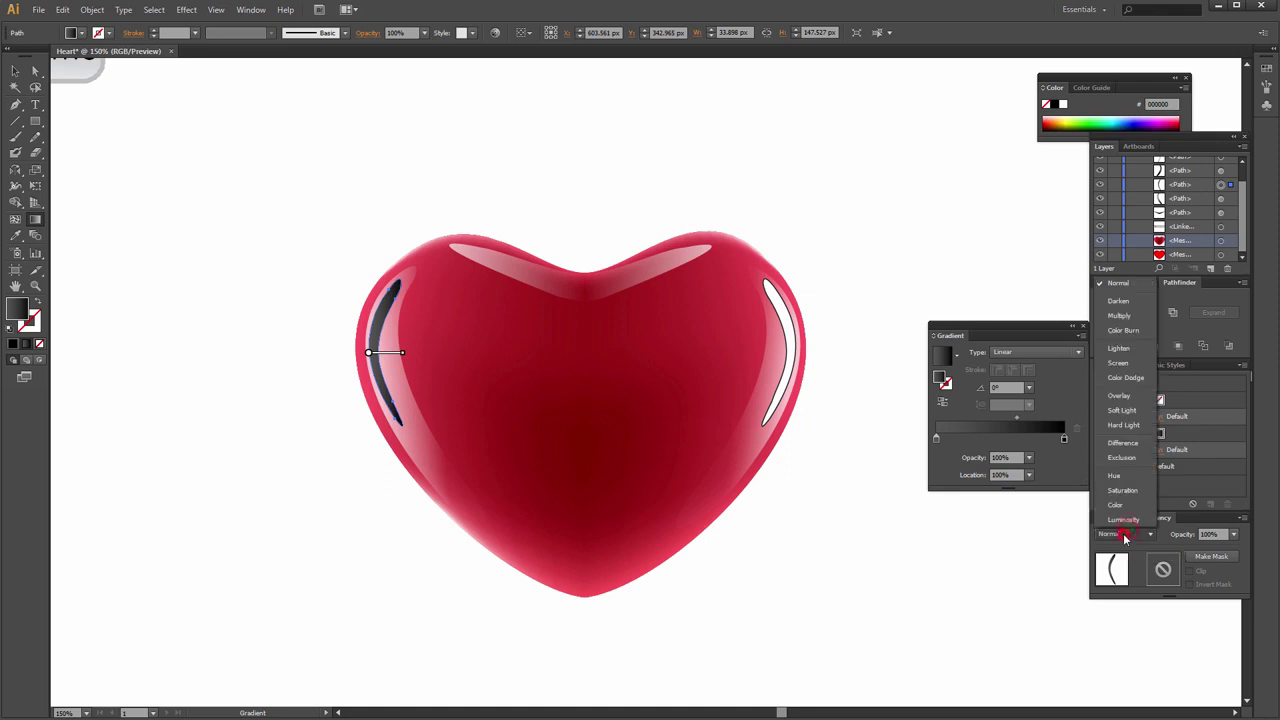
click(1120, 358)
click(15, 70)
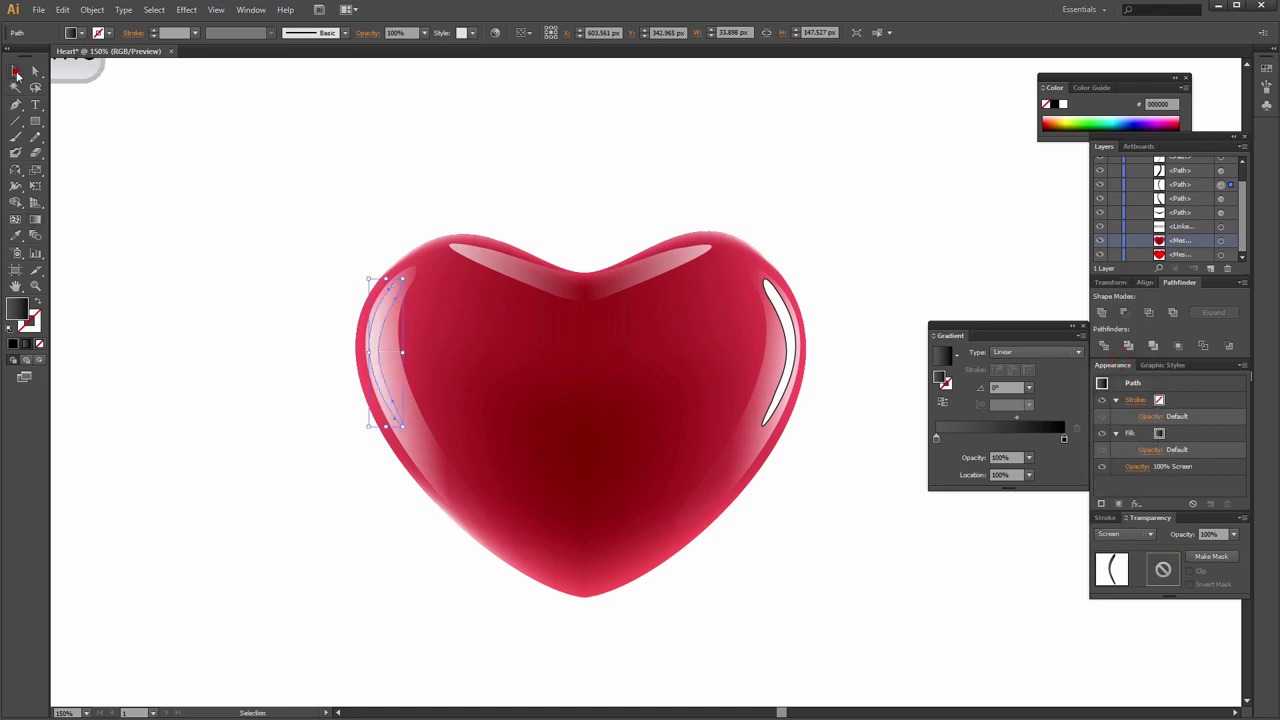
click(209, 176)
Give the right highlight a linear gradient and rework its stops into a black-to-grey ramp.
click(790, 344)
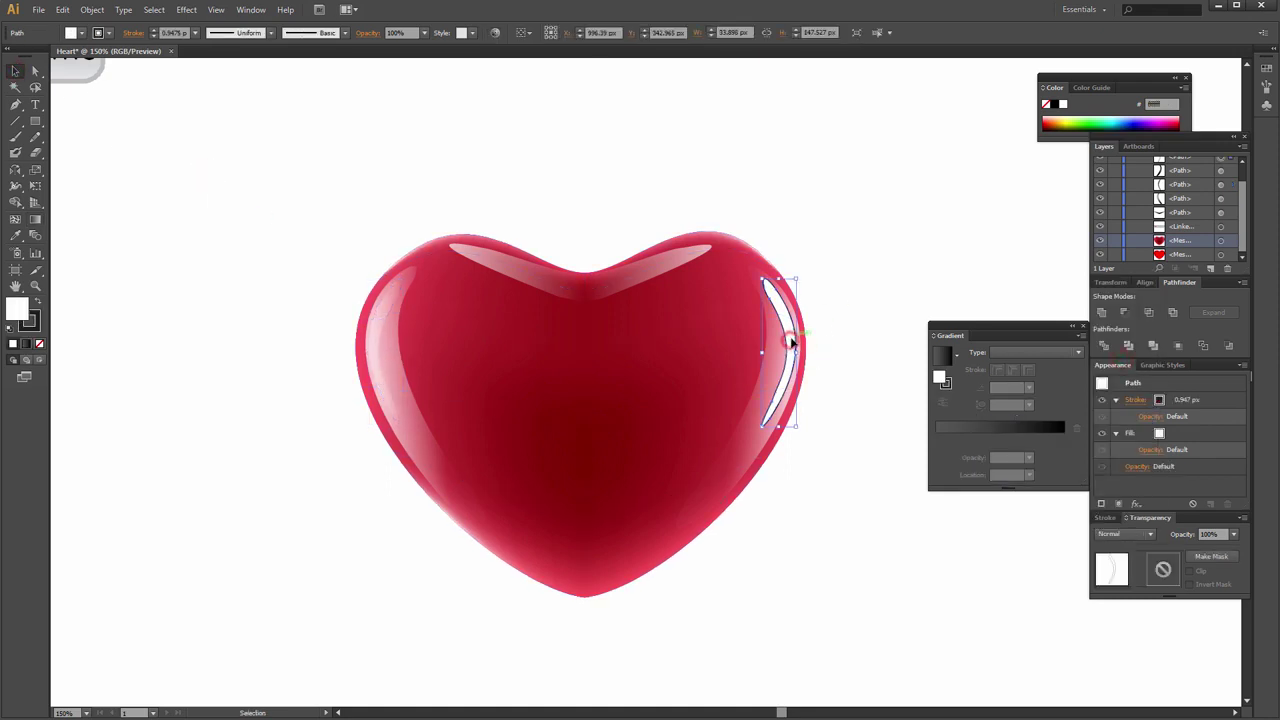
click(944, 430)
click(1062, 441)
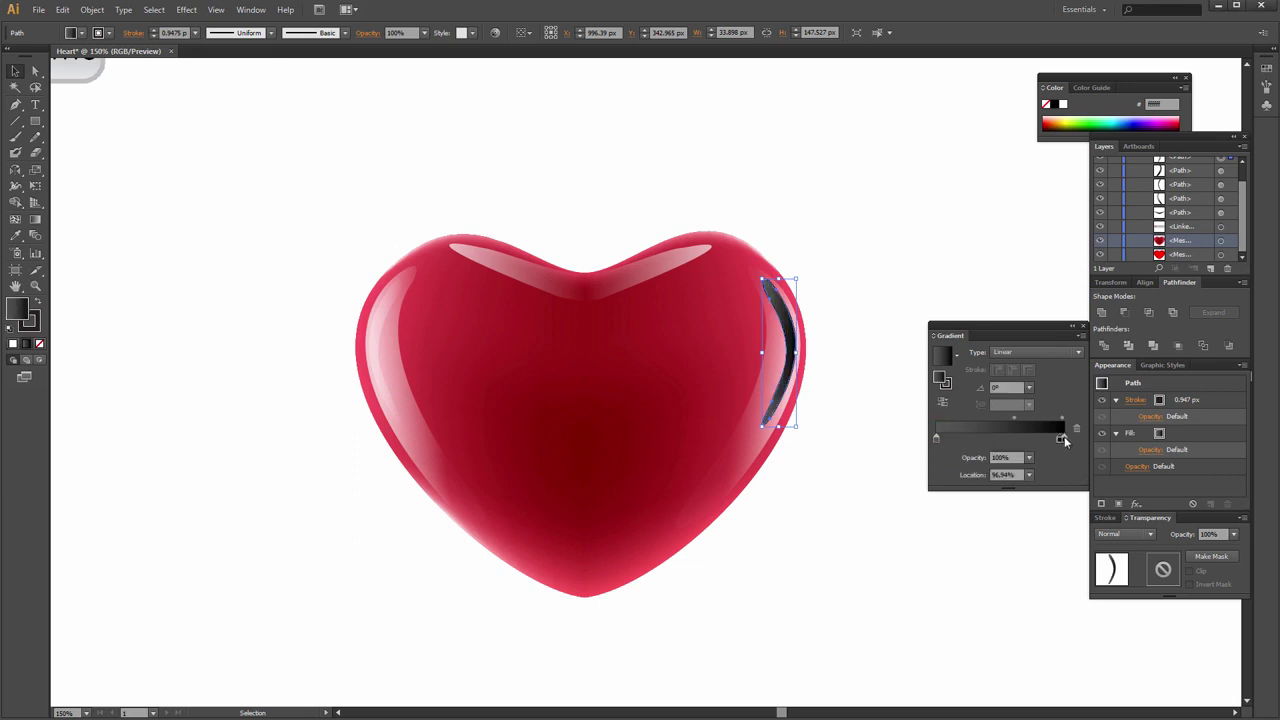
click(983, 439)
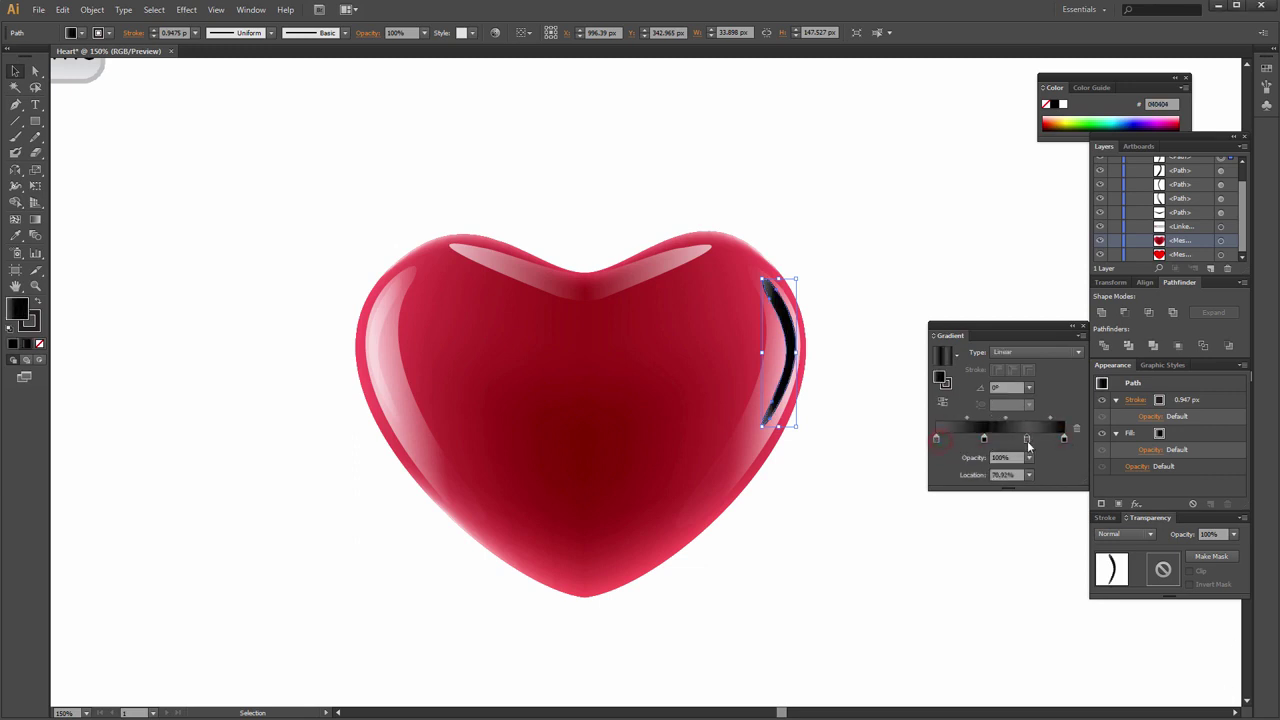
drag(1063, 440, 1065, 490)
drag(936, 440, 950, 480)
click(983, 440)
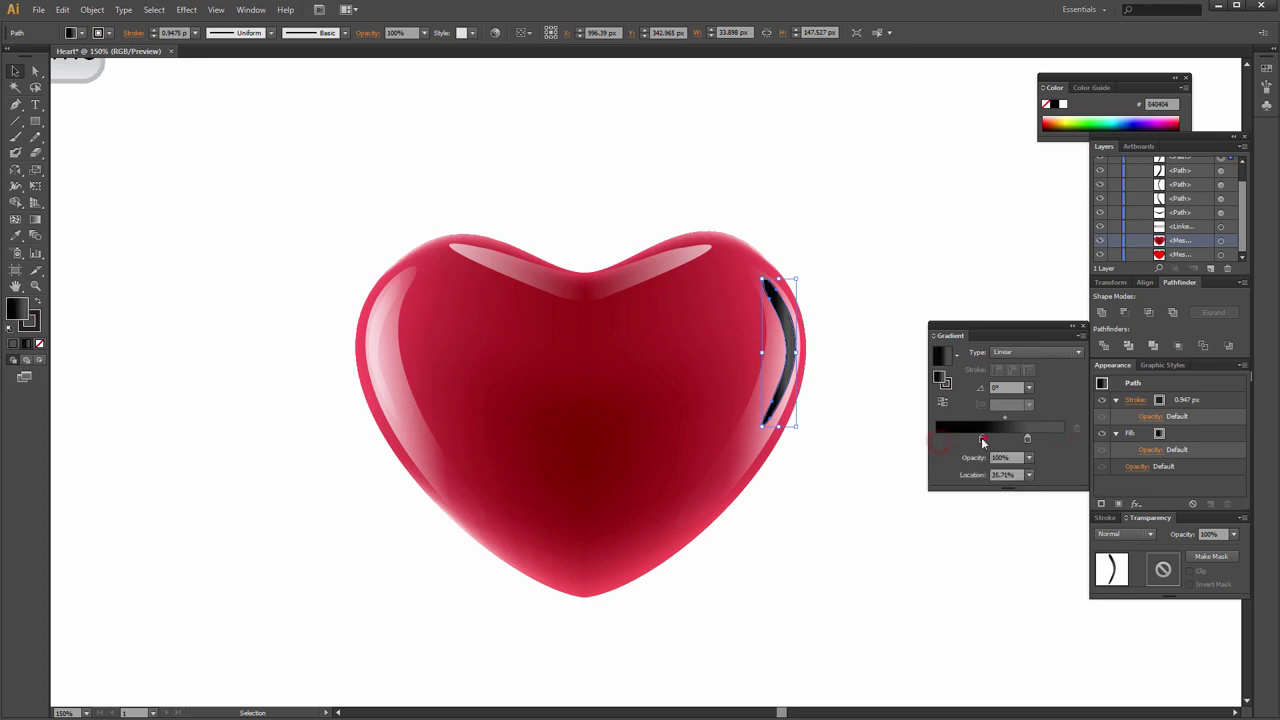
drag(983, 440, 936, 440)
drag(1062, 444, 1066, 445)
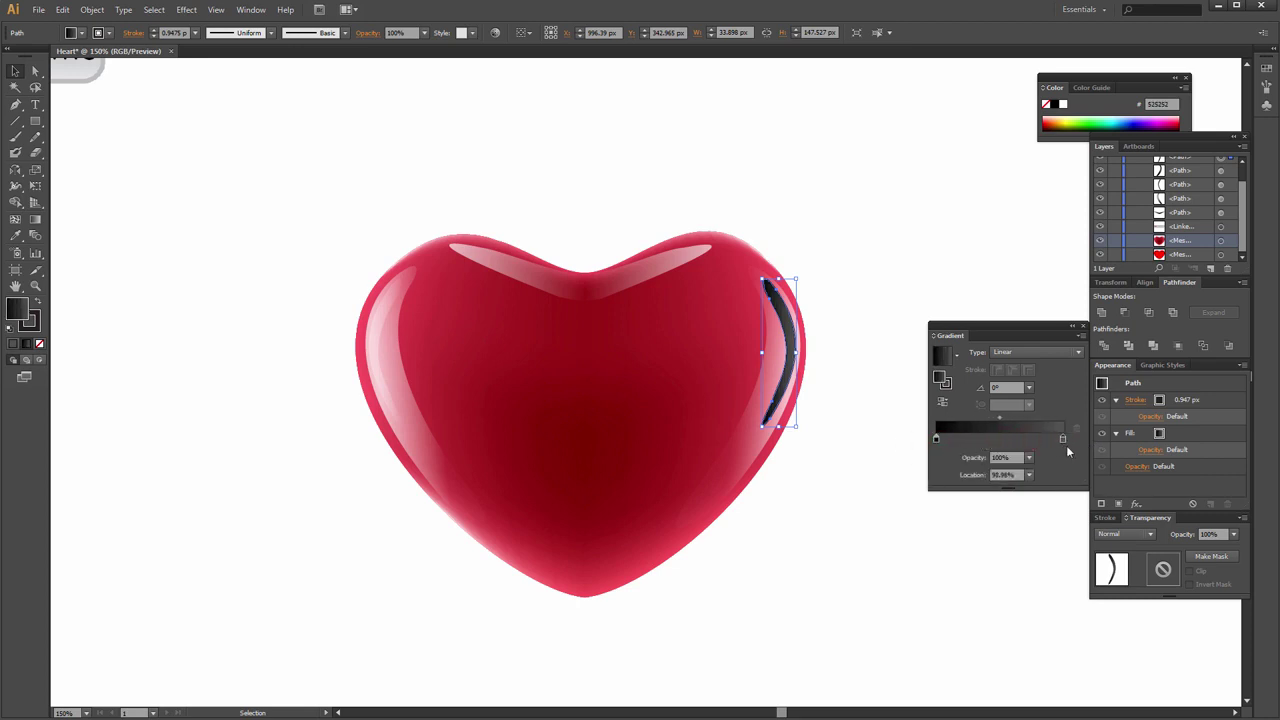
Set the right highlight to Screen blending and remove its outline.
click(1138, 534)
click(1119, 364)
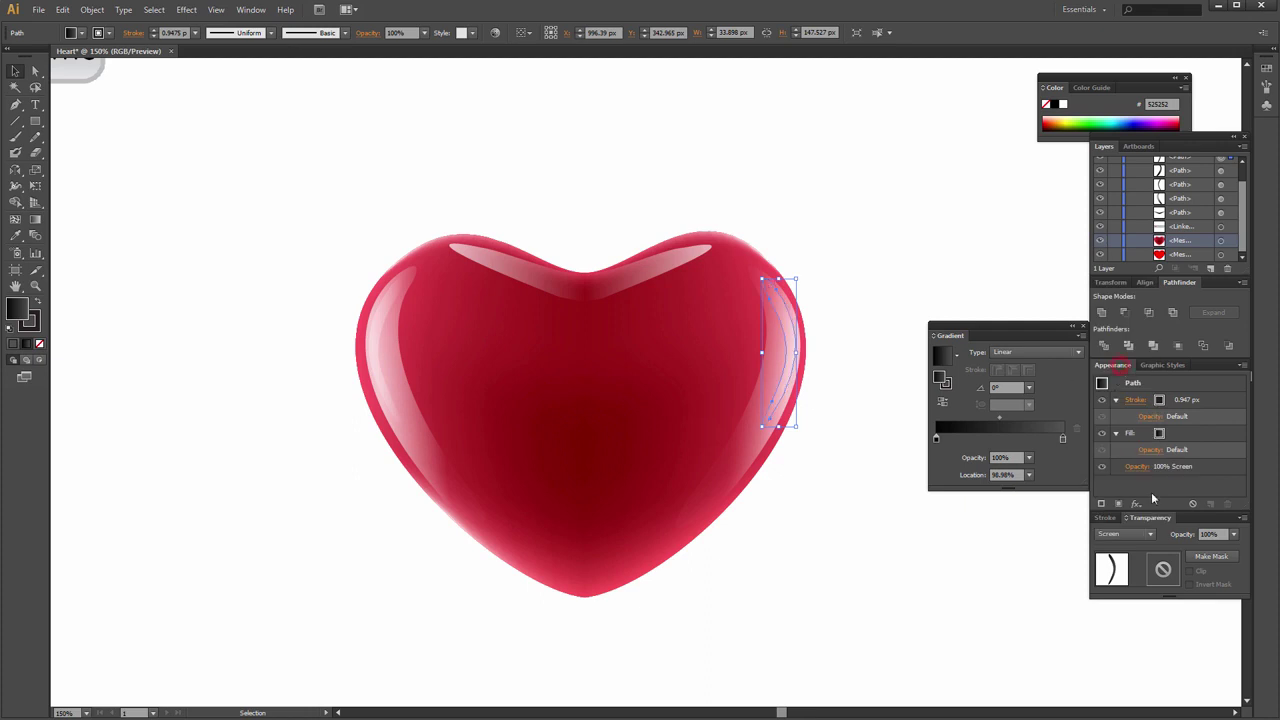
click(1010, 537)
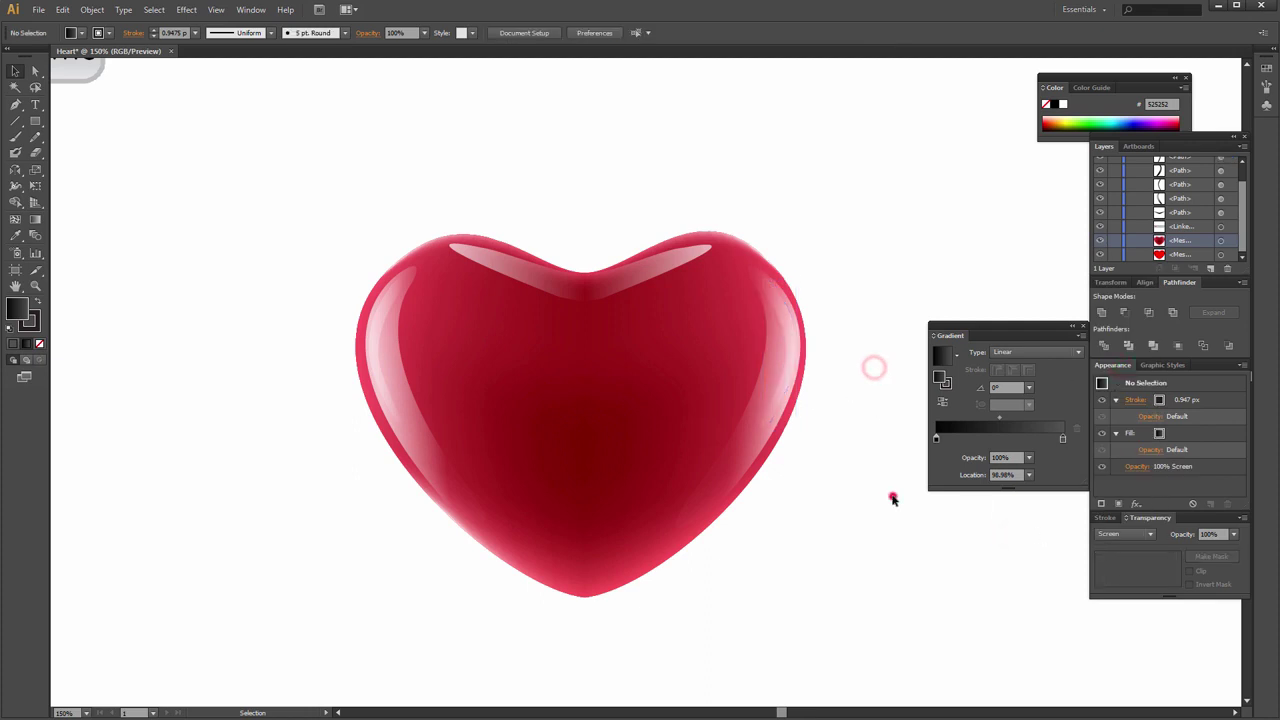
click(777, 398)
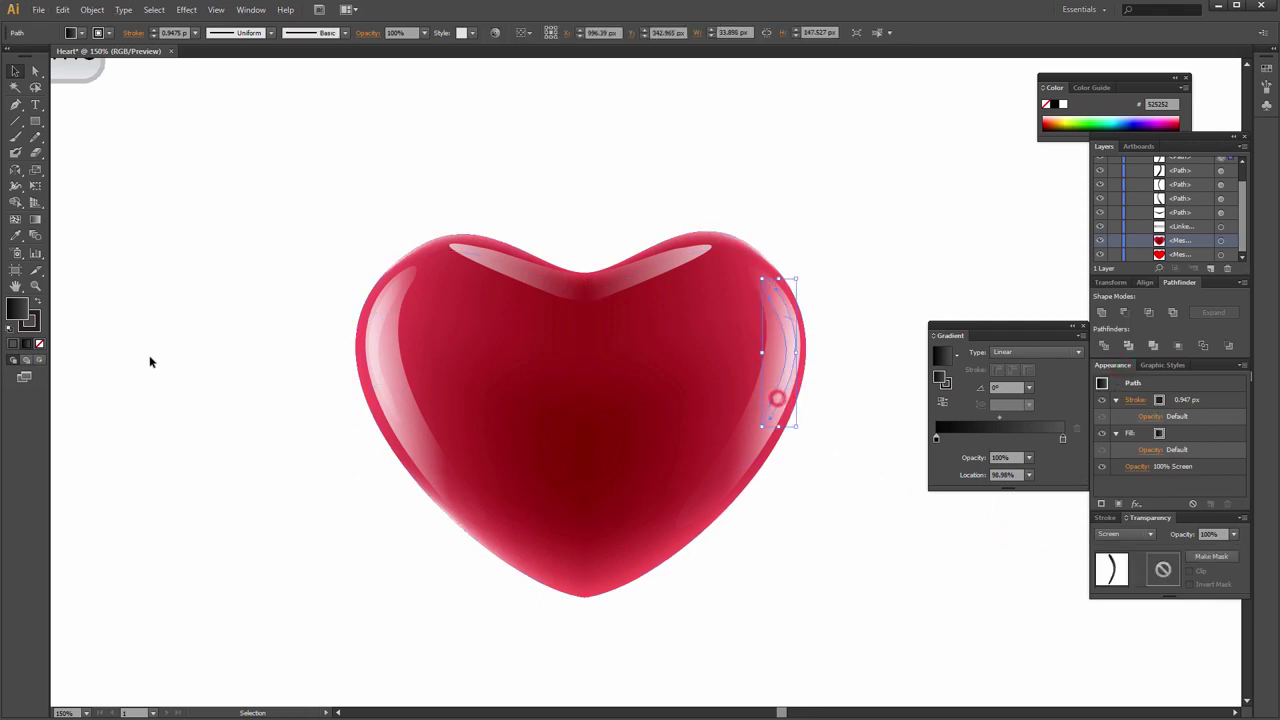
click(39, 343)
click(88, 333)
Check the left highlight's settings, deselect all, and bring the whole heart into view.
click(377, 360)
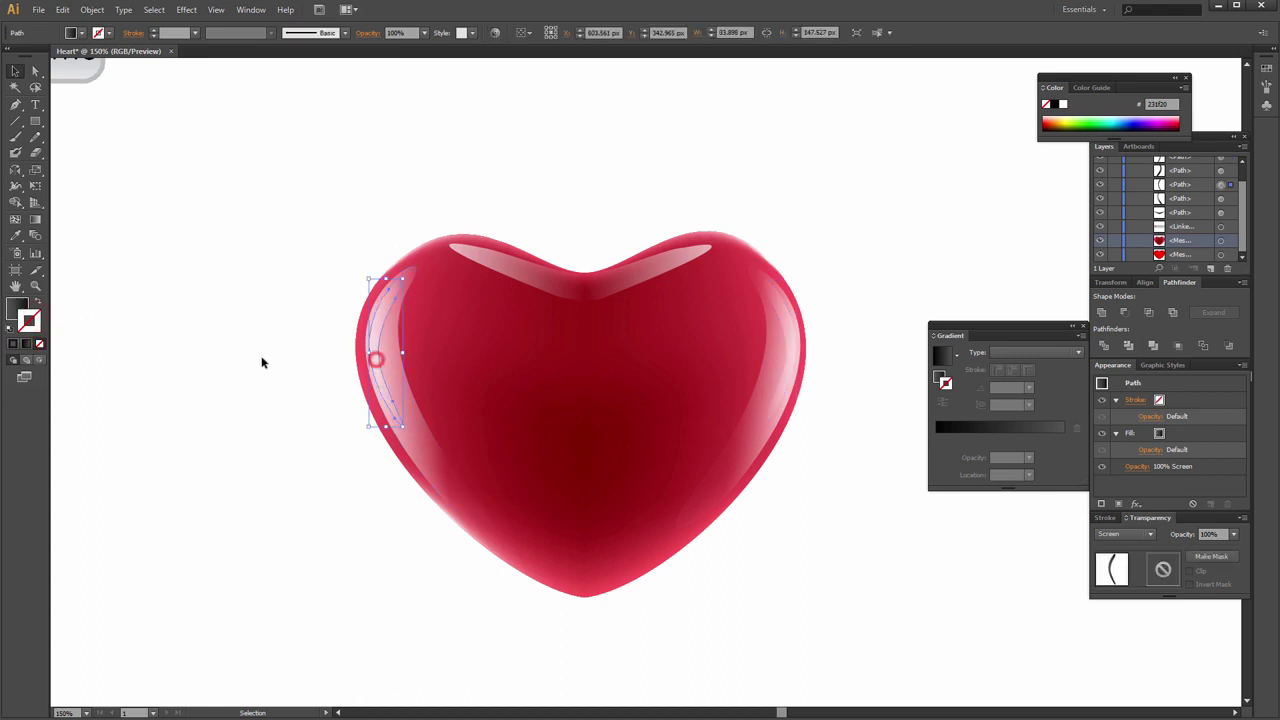
click(261, 358)
click(623, 208)
click(880, 381)
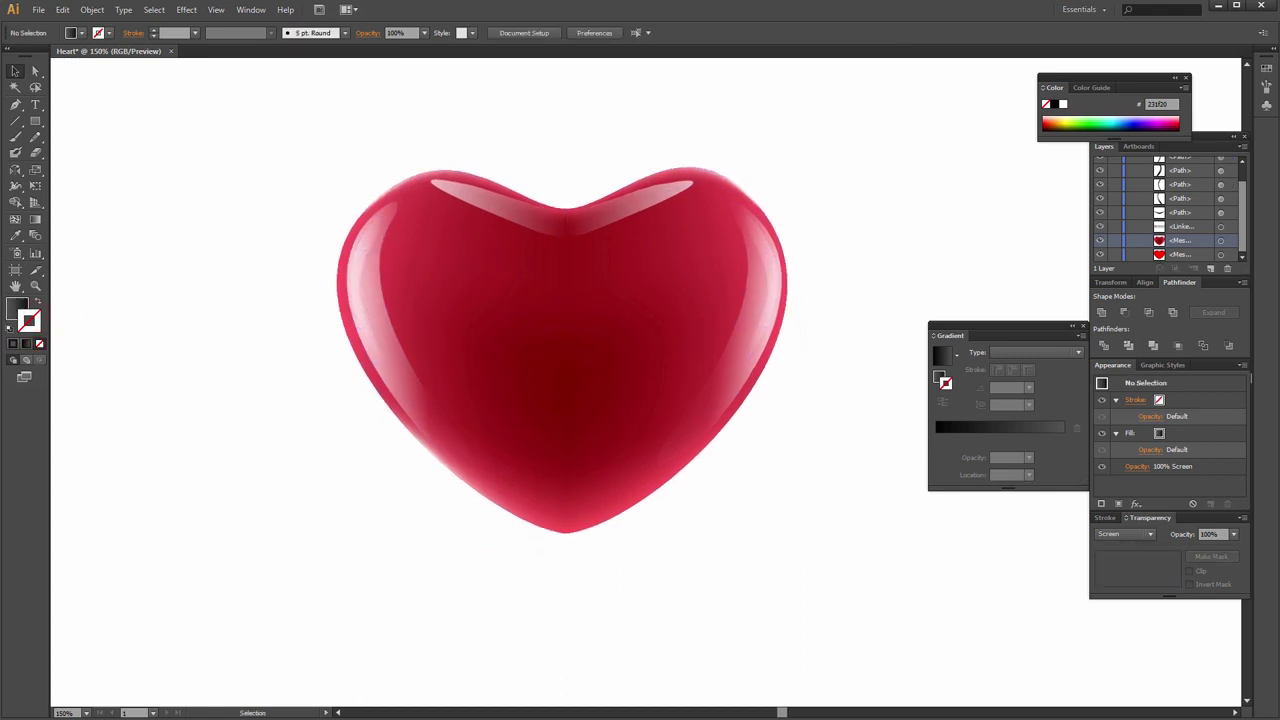
Set the fill to dark red and start a Pen path up the inner heart's left side.
scroll(500, 543, down, 5)
scroll(624, 341, up, 5)
scroll(559, 310, down, 2)
click(242, 175)
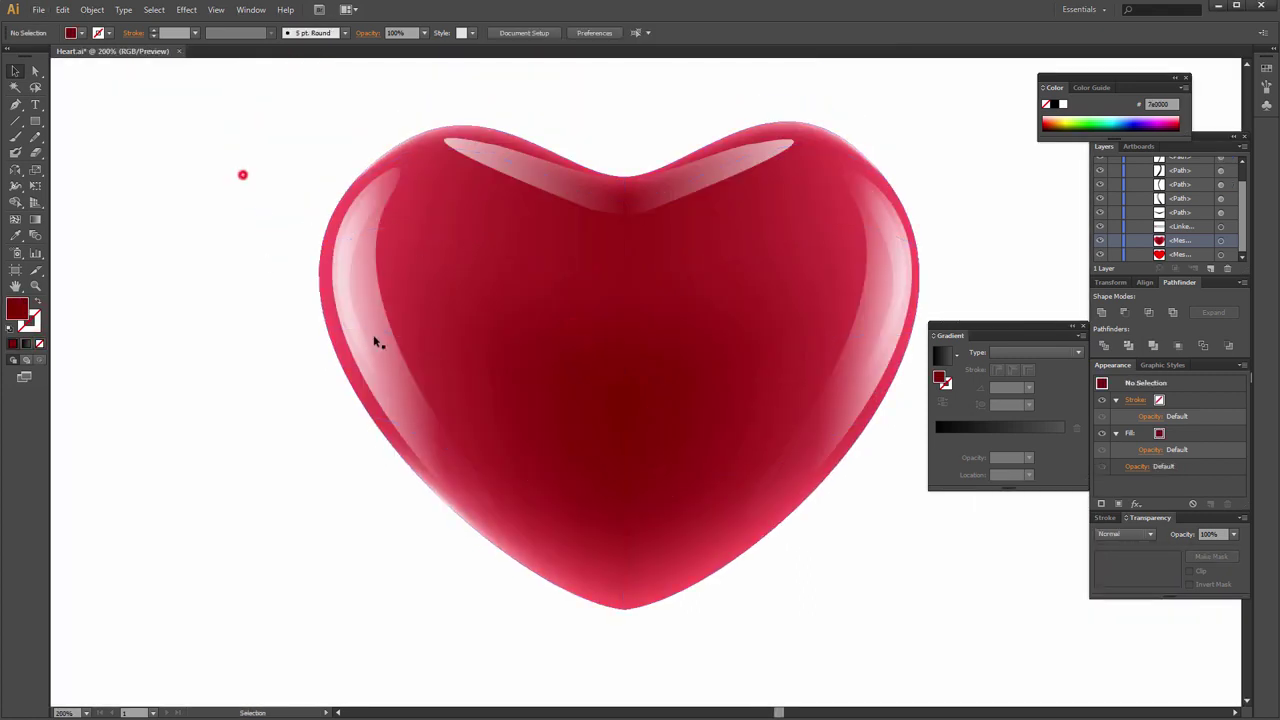
click(15, 104)
scroll(560, 295, down, 1)
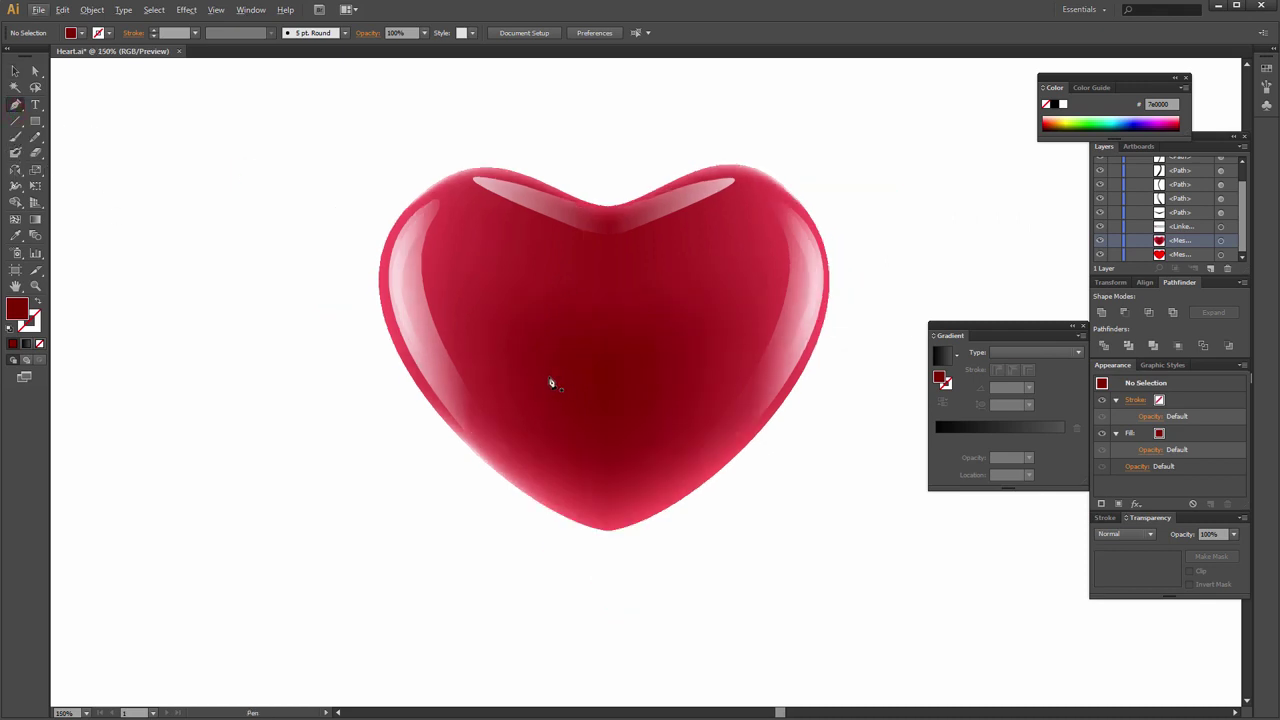
click(548, 374)
mouse_move(501, 234)
mouse_down()
mouse_move(527, 229)
mouse_move(509, 205)
mouse_move(563, 209)
mouse_up()
Close the inner heart path with a top dip and corner bottom, then smooth its top-left curve.
drag(480, 207, 591, 258)
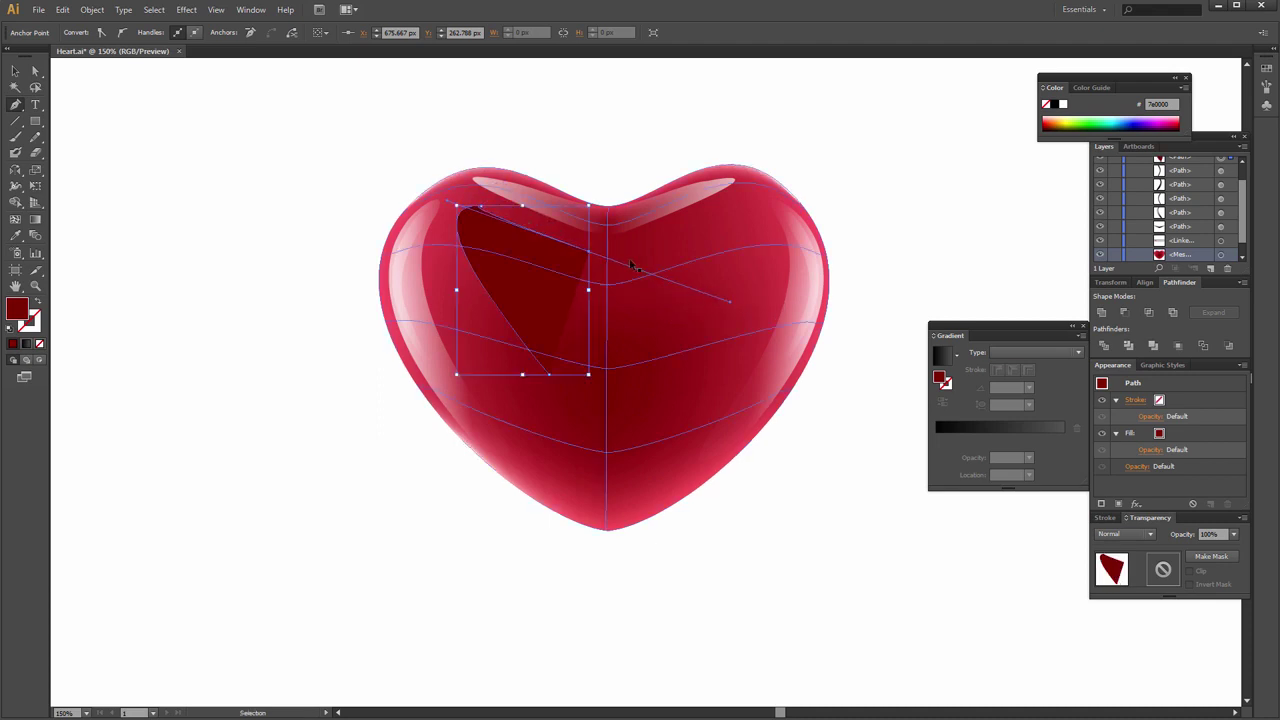
drag(590, 256, 642, 300)
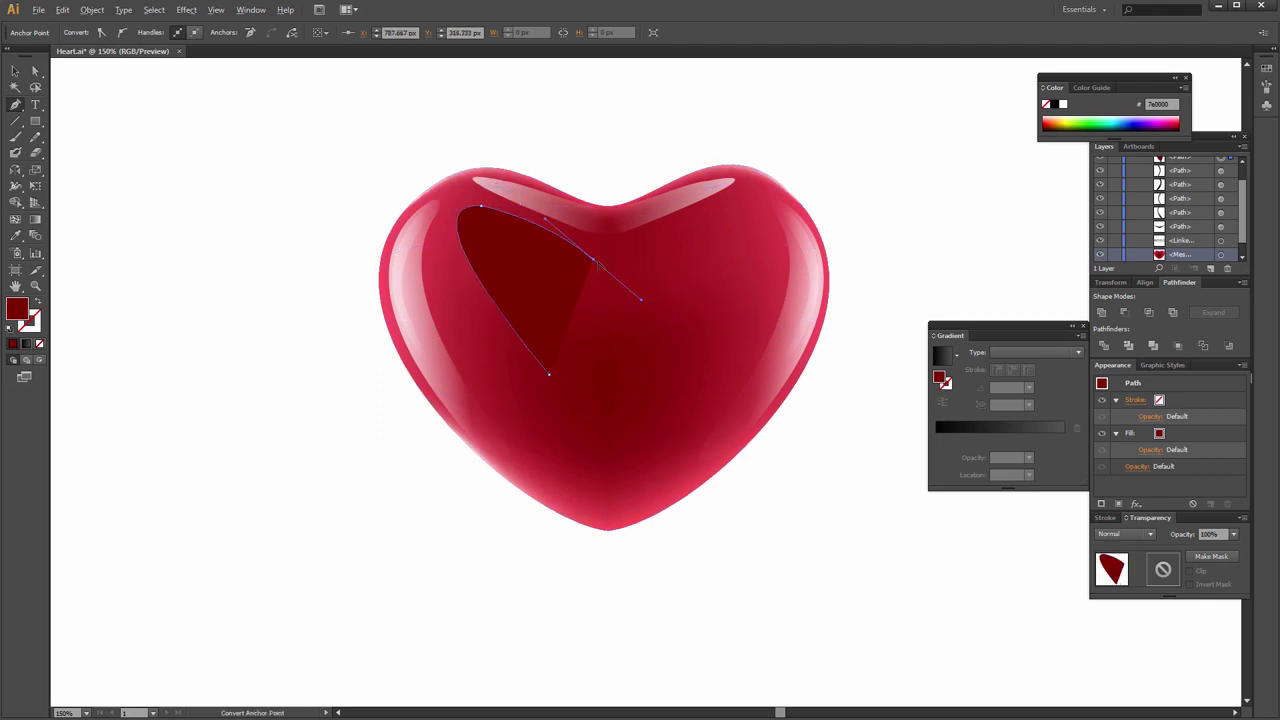
drag(595, 259, 643, 256)
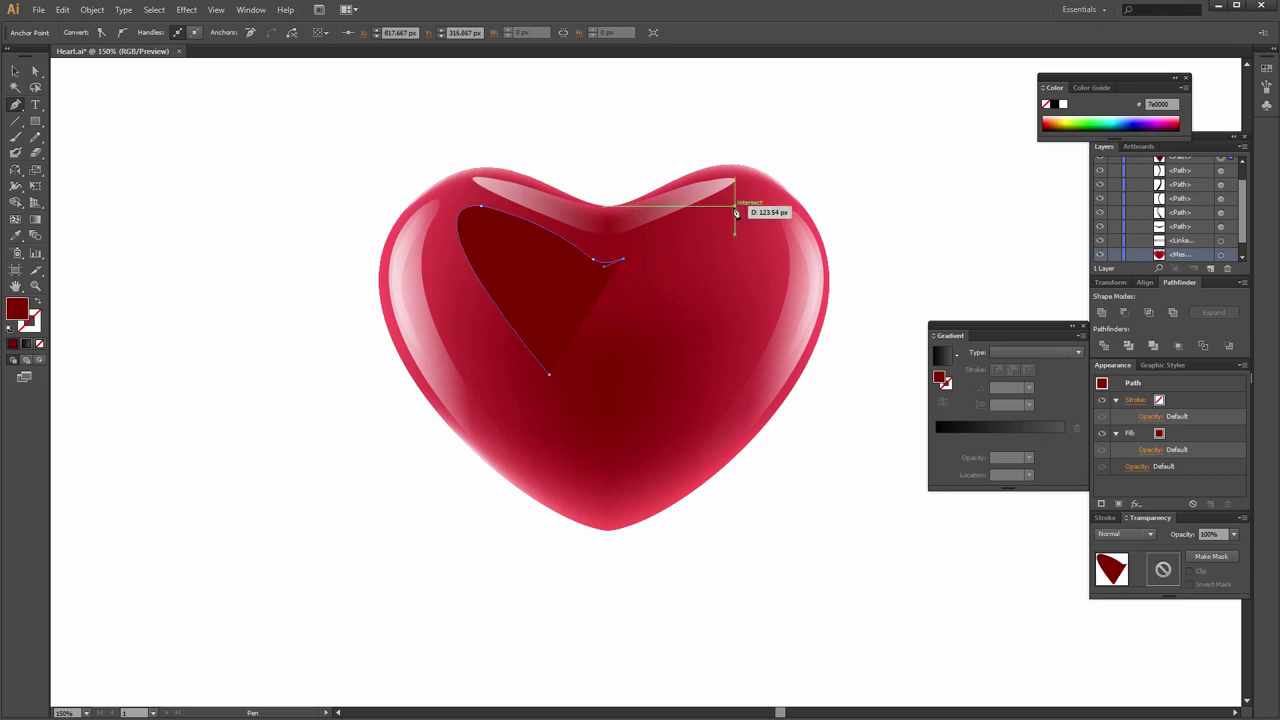
mouse_move(733, 205)
mouse_down()
mouse_move(748, 232)
mouse_move(604, 368)
mouse_move(620, 430)
mouse_move(398, 627)
mouse_up()
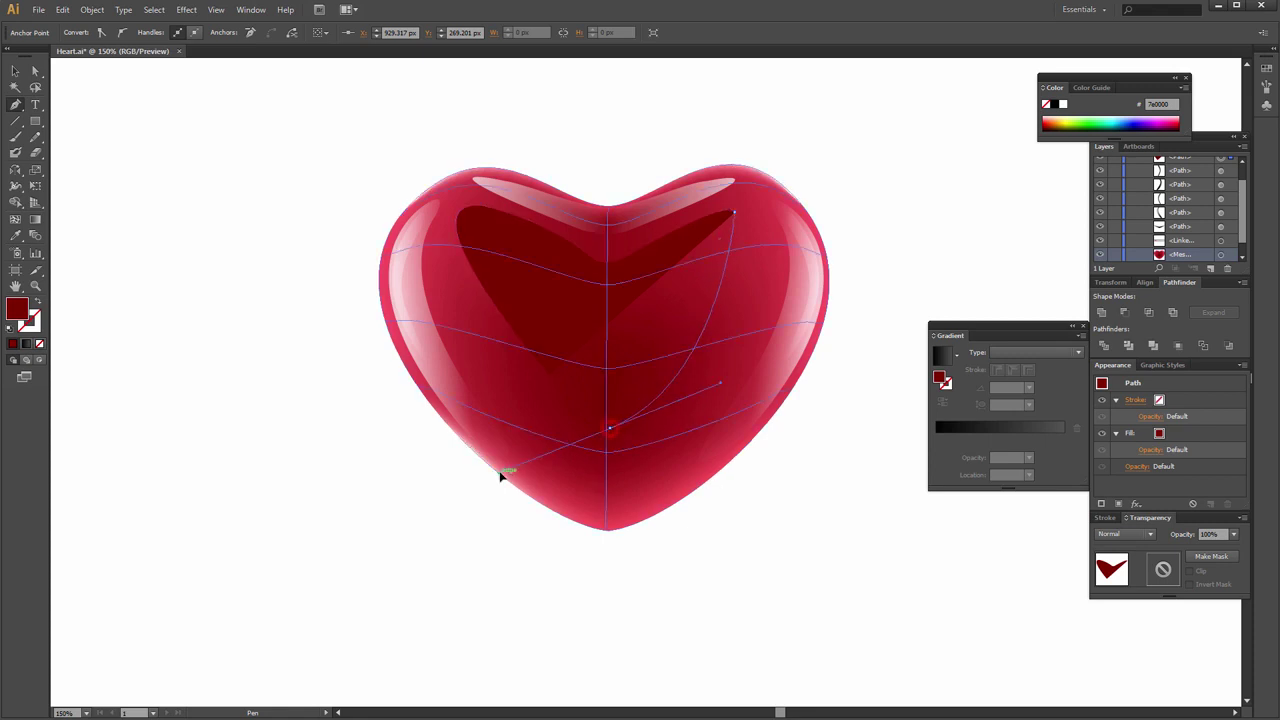
click(608, 428)
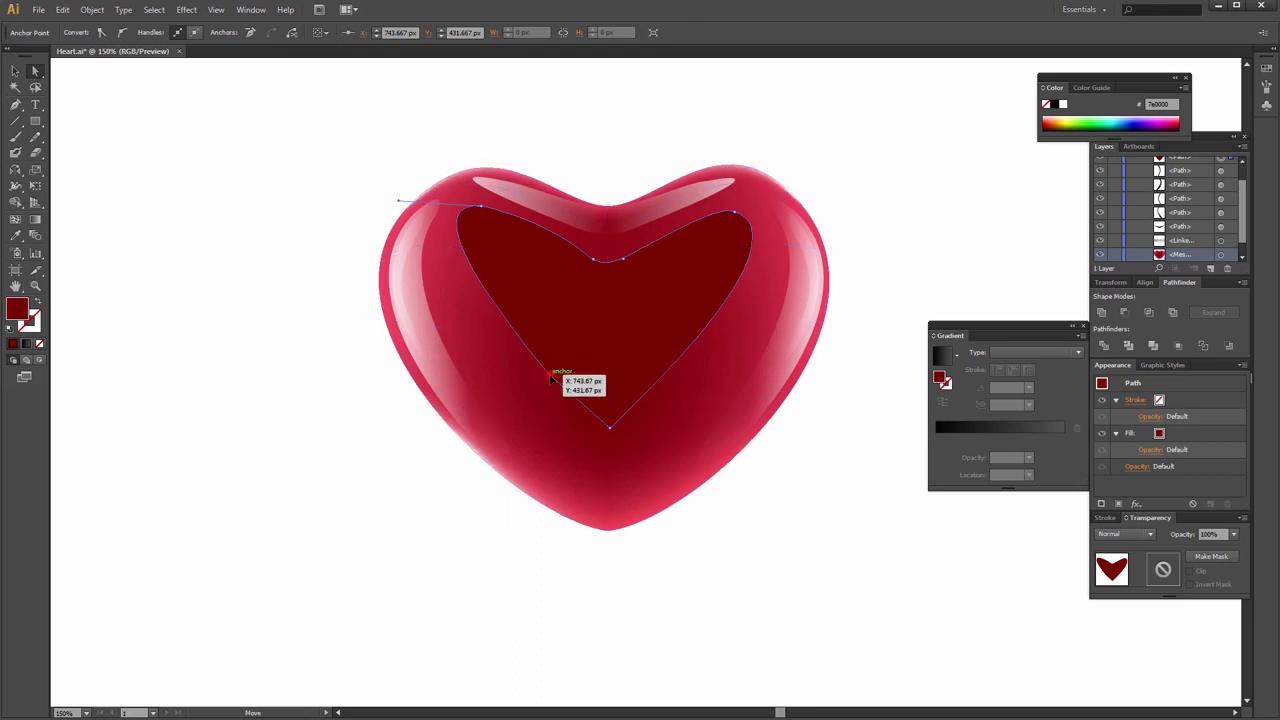
drag(398, 200, 383, 234)
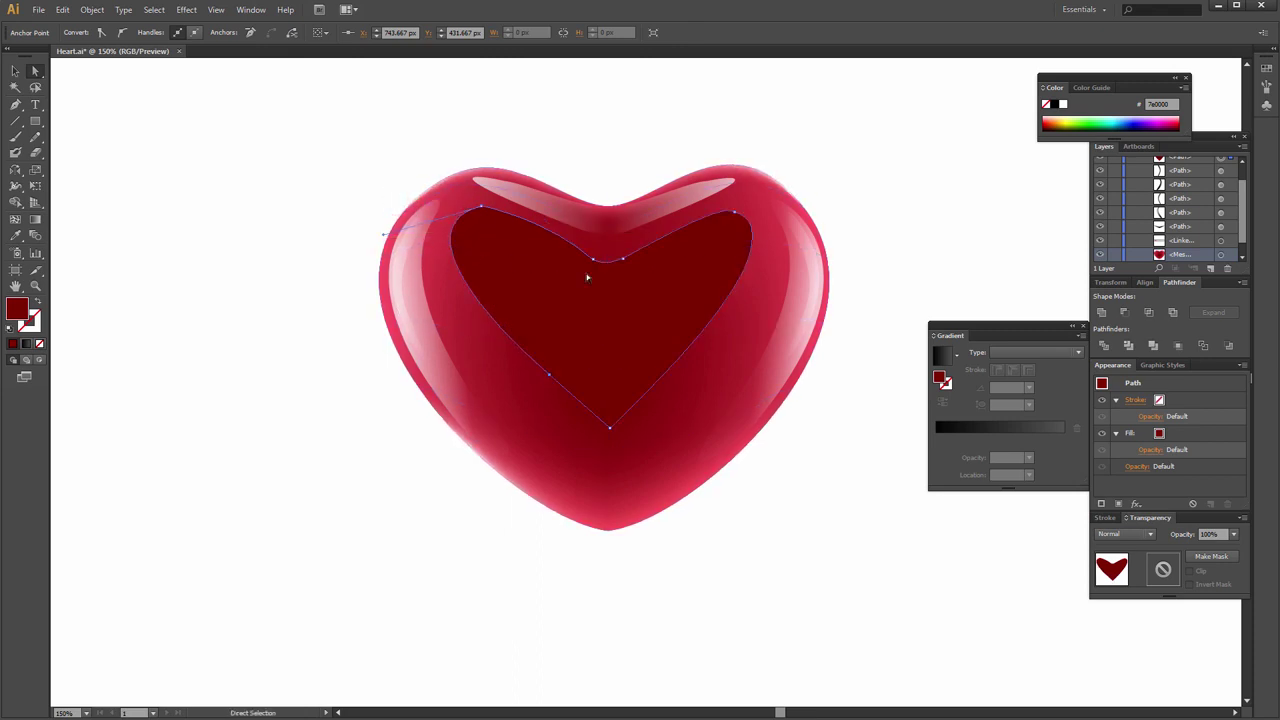
drag(622, 291, 631, 286)
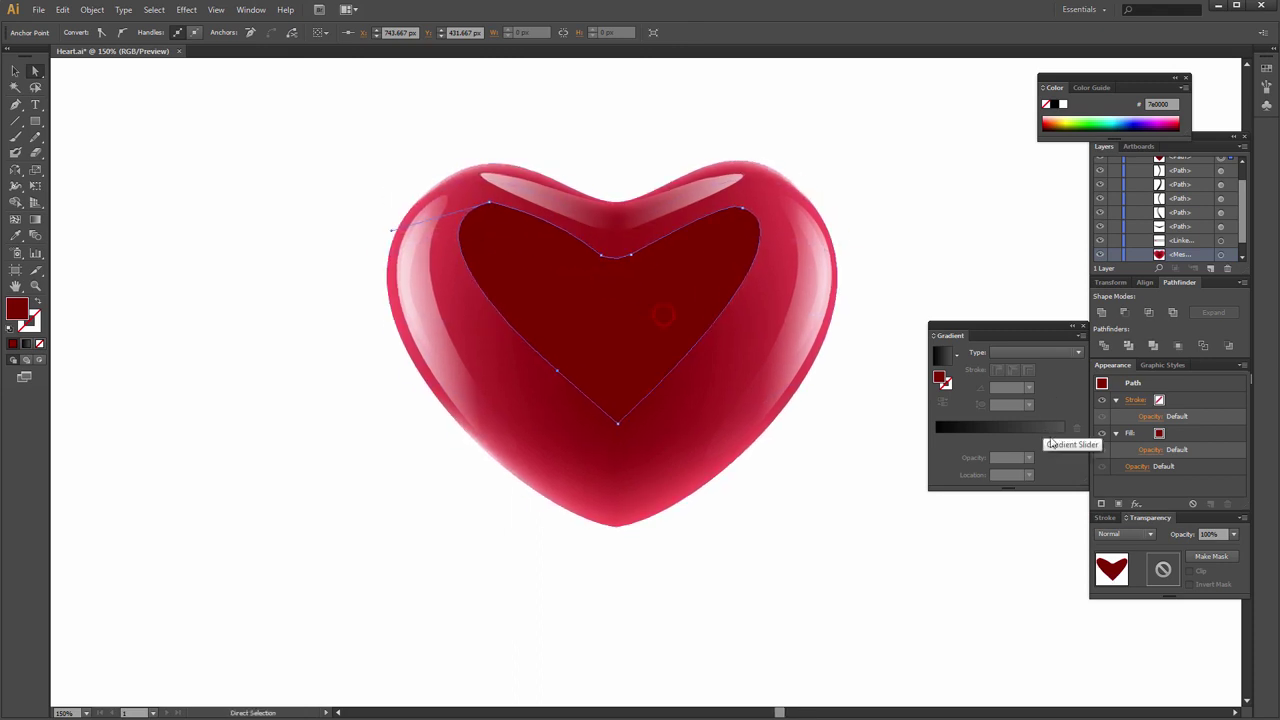
Fill the inner heart with a gradient whose left stop is black, running vertically.
click(1066, 434)
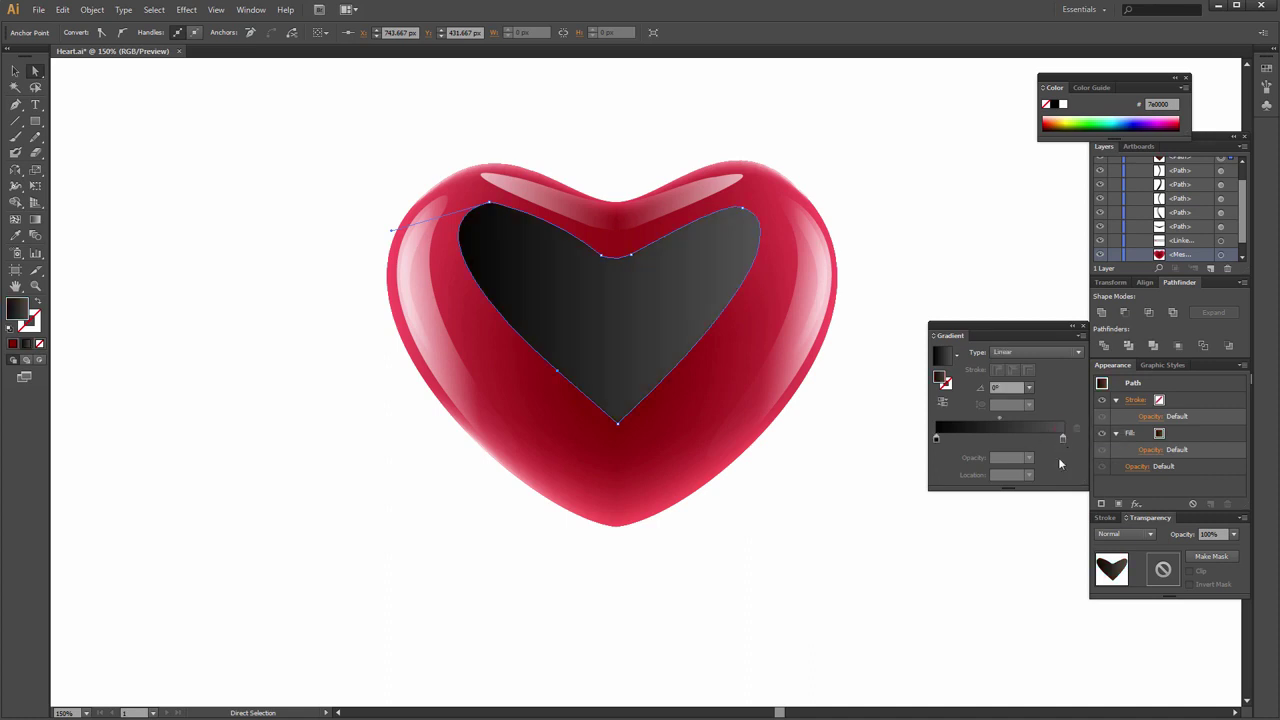
double_click(937, 439)
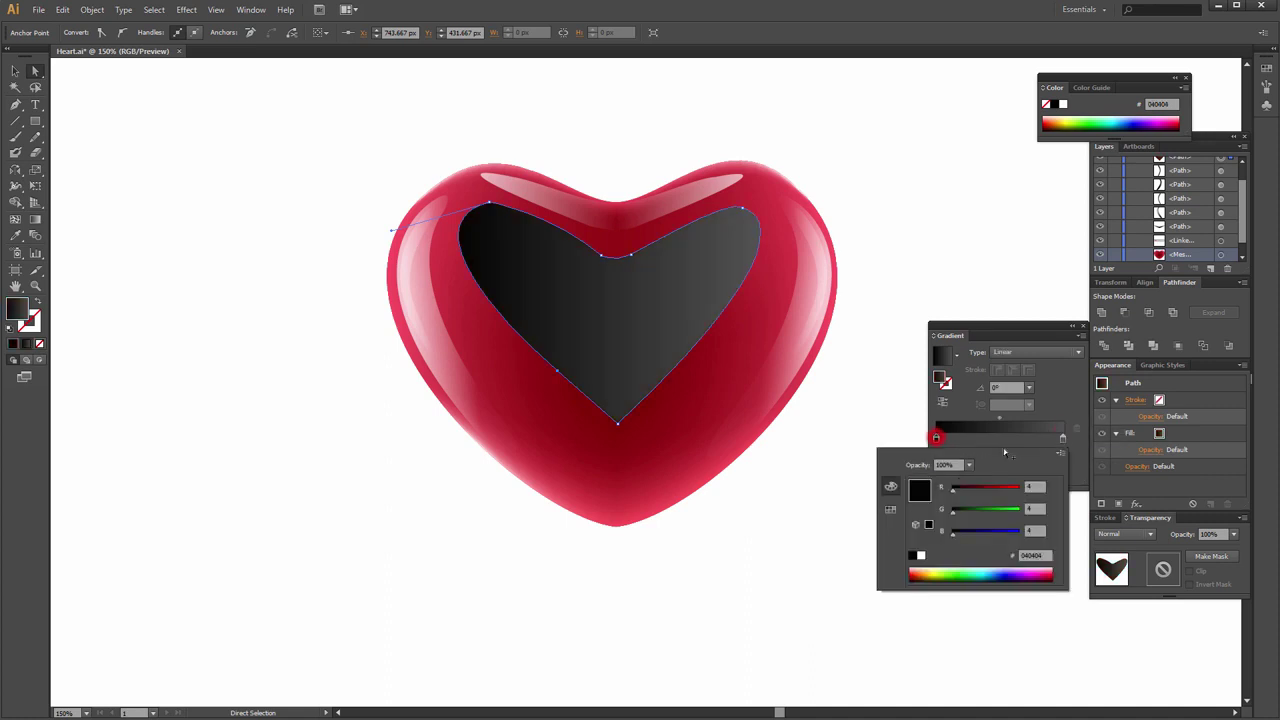
drag(913, 555, 1063, 397)
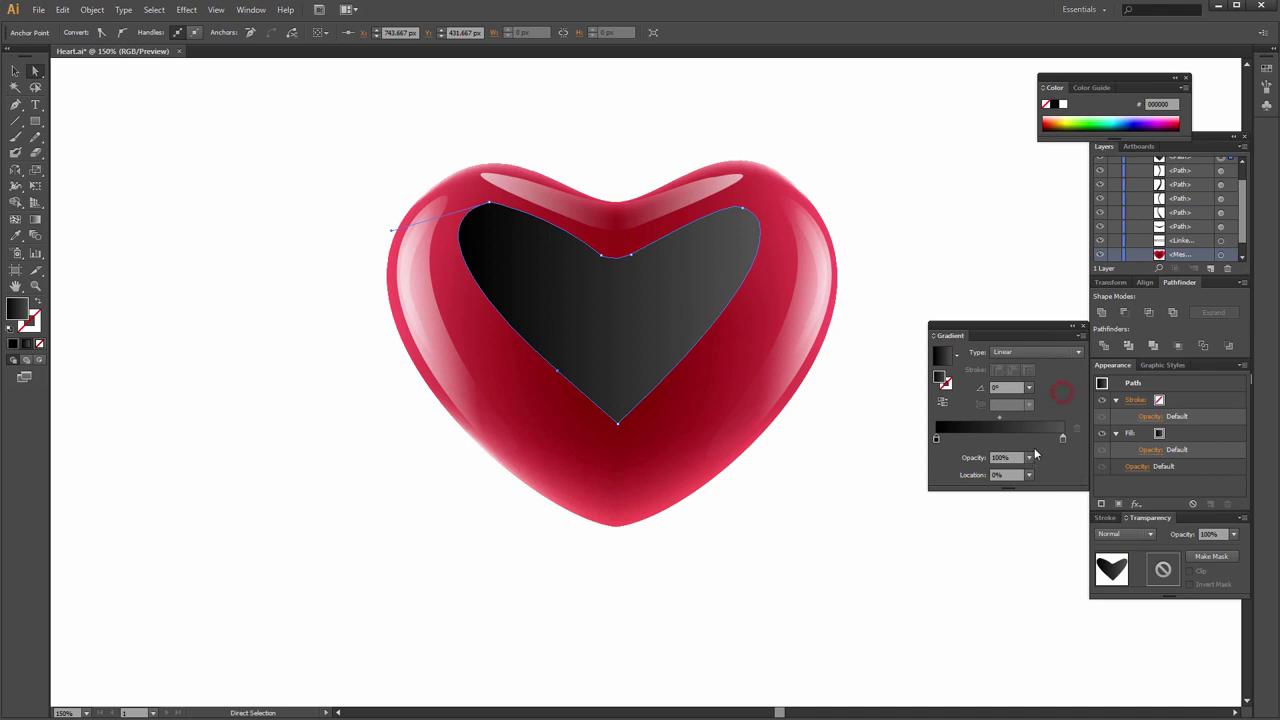
key(g)
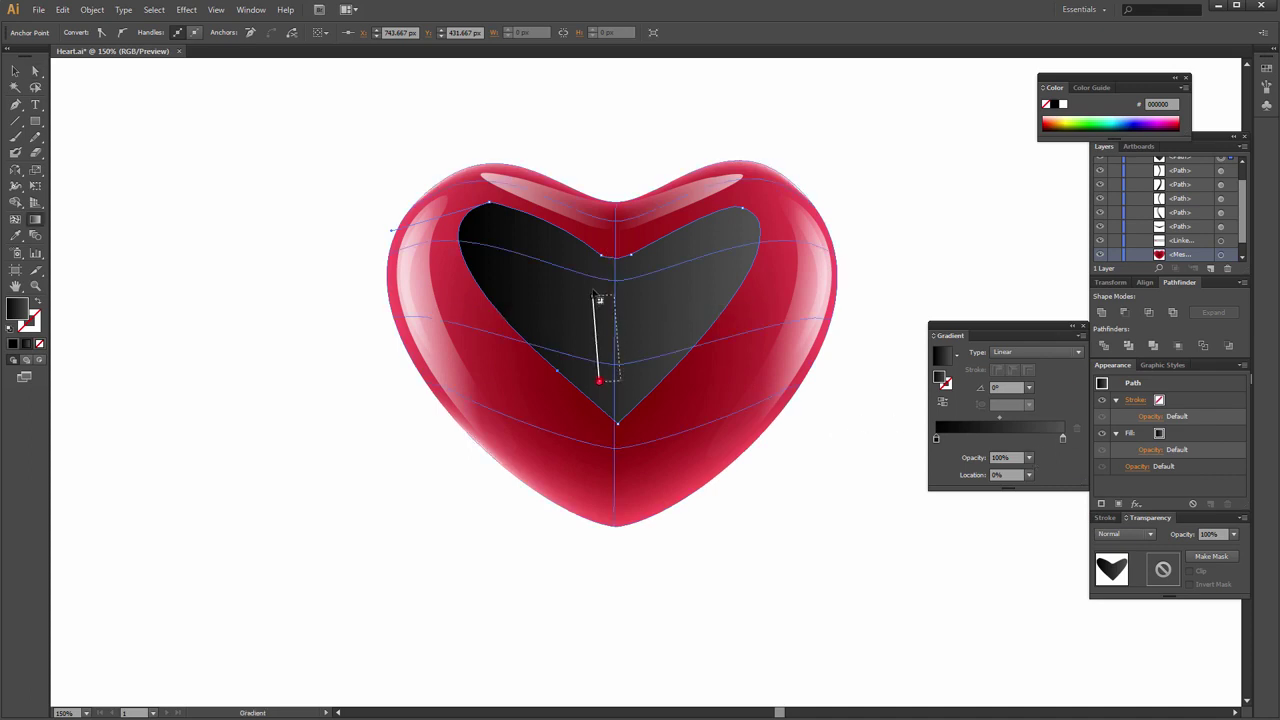
mouse_move(617, 380)
mouse_down()
mouse_move(610, 251)
mouse_move(609, 451)
mouse_up()
drag(596, 229, 608, 384)
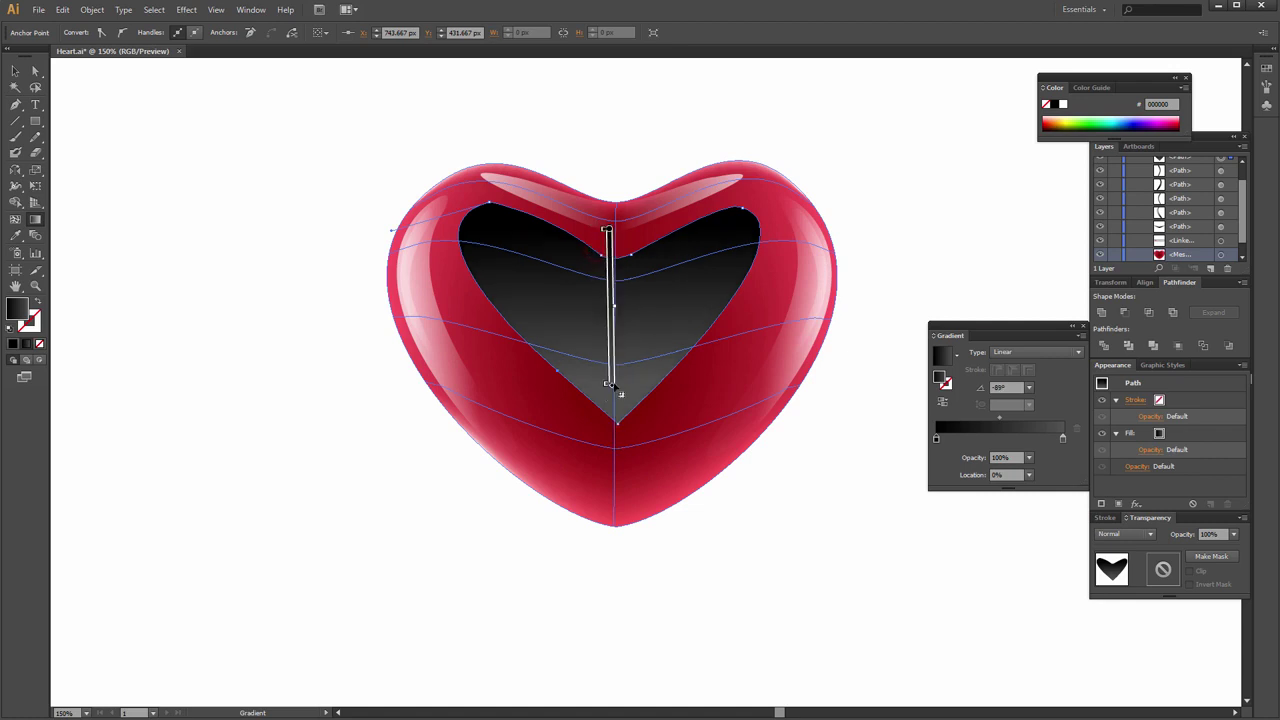
Blend the inner heart in Screen mode and redraw its gradient from the bottom point upward.
click(1129, 534)
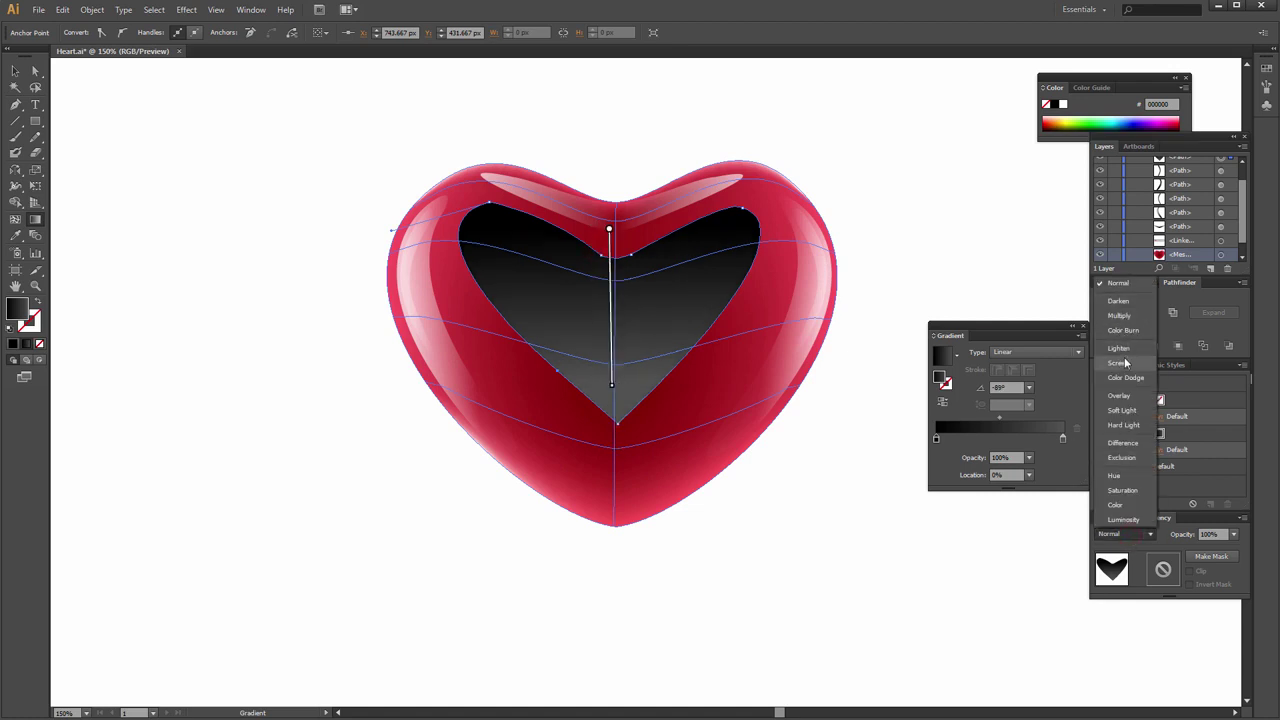
click(1124, 358)
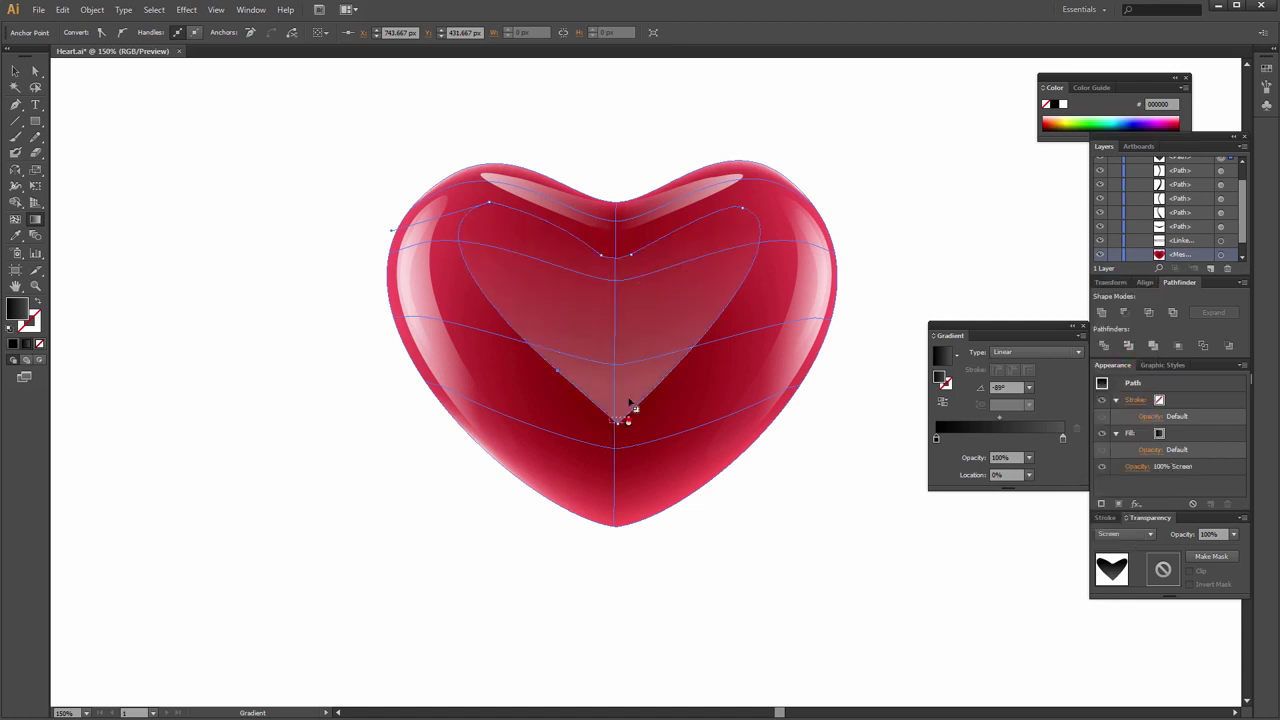
drag(615, 422, 609, 238)
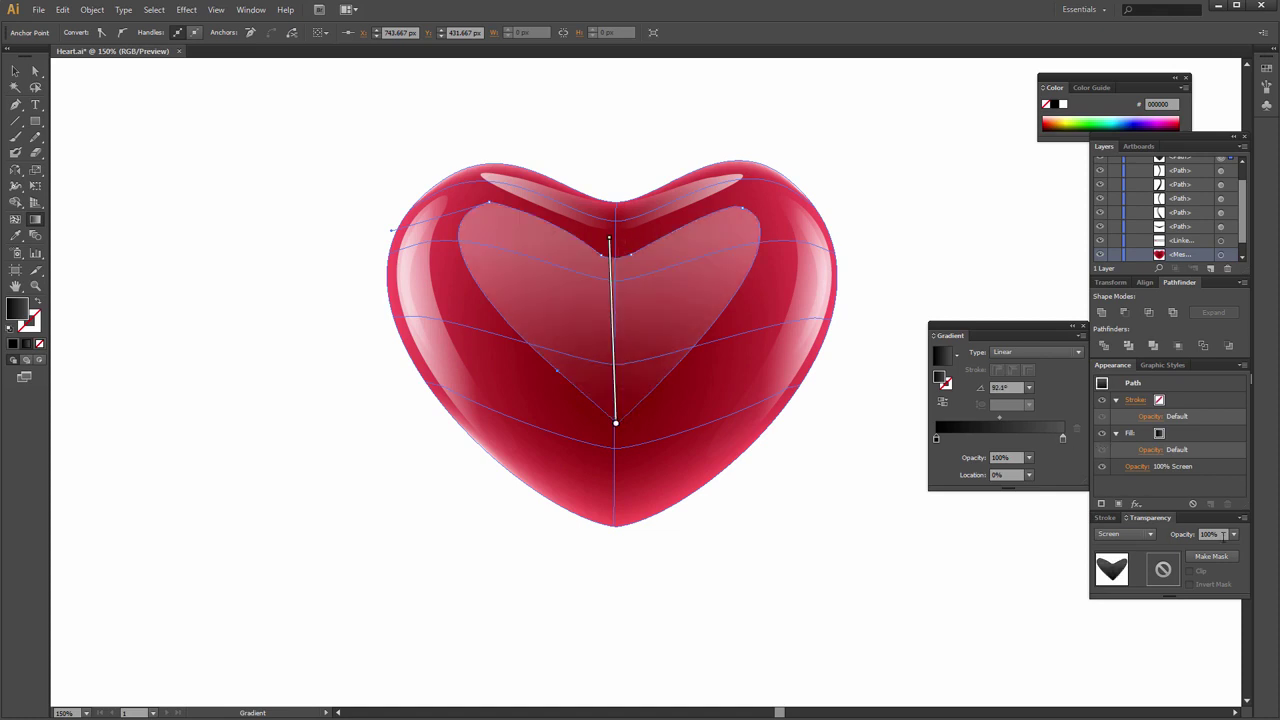
click(15, 70)
click(220, 417)
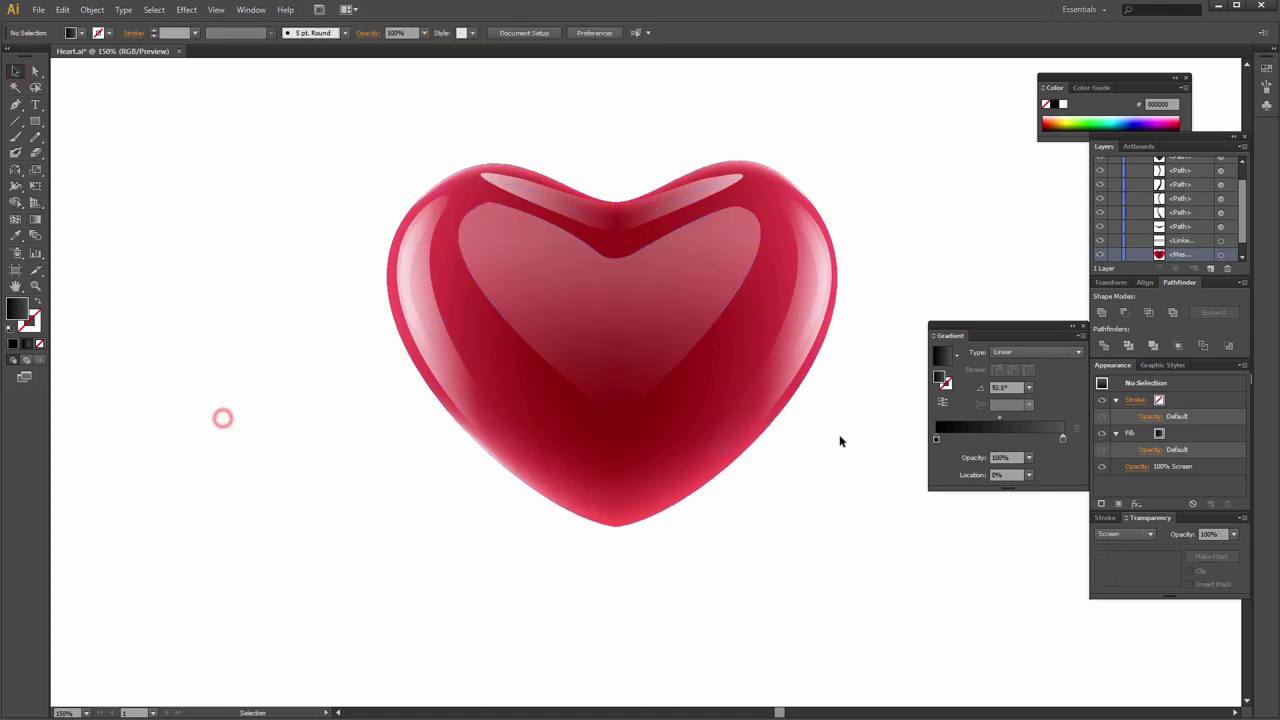
click(838, 446)
Redraw the inner heart's gradient from the top downward, then deselect to preview.
click(622, 306)
key(g)
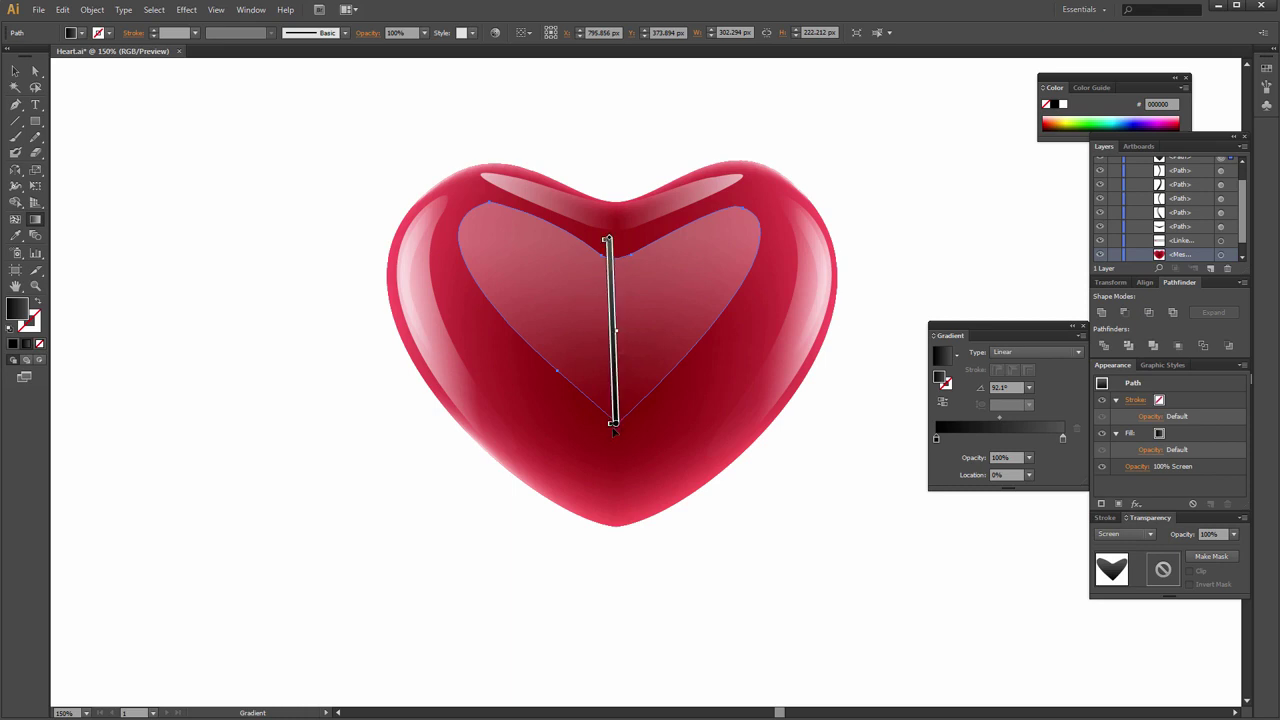
drag(609, 198, 612, 386)
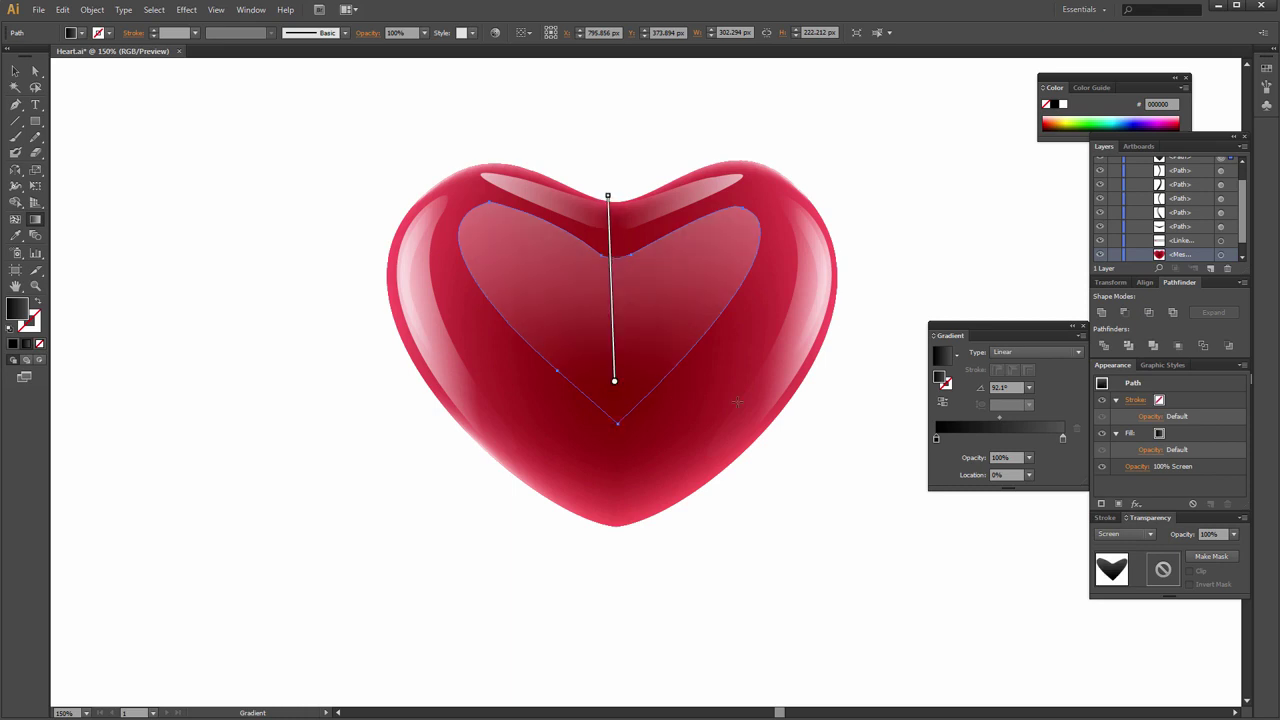
key(v)
click(848, 421)
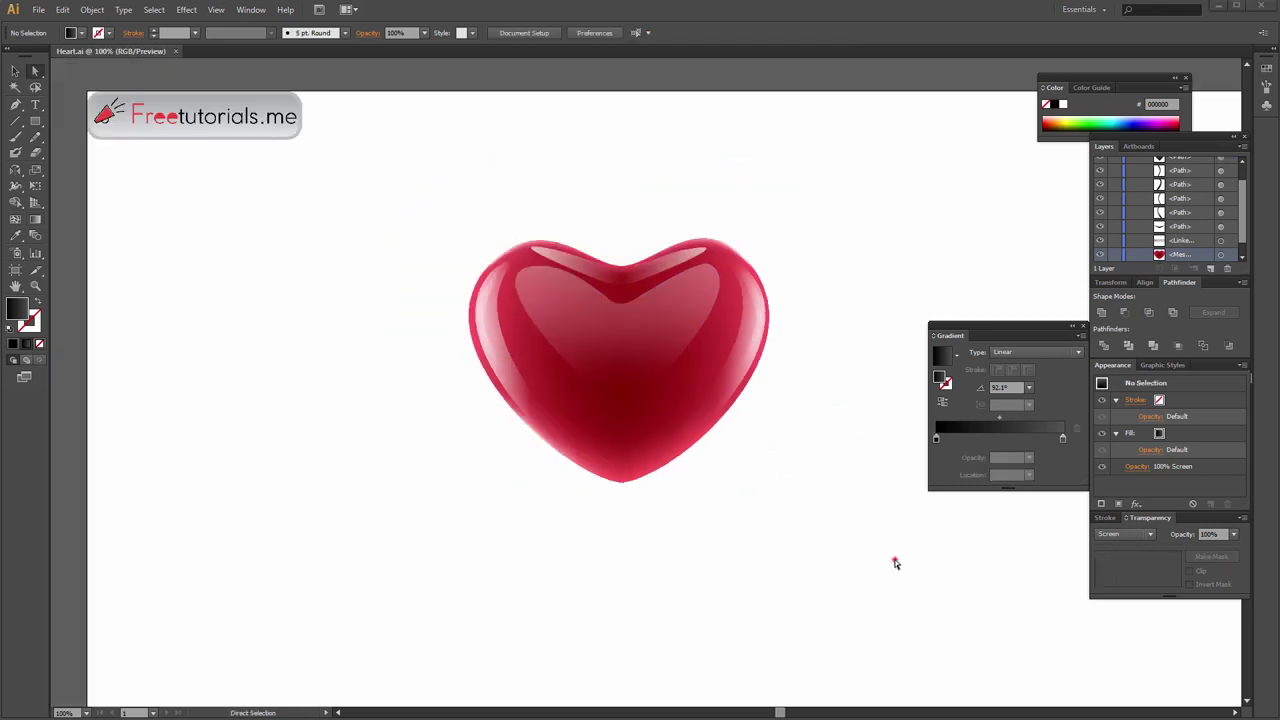
Create a 1920 × 1080 px rectangle and move it onto the artboard.
key(m)
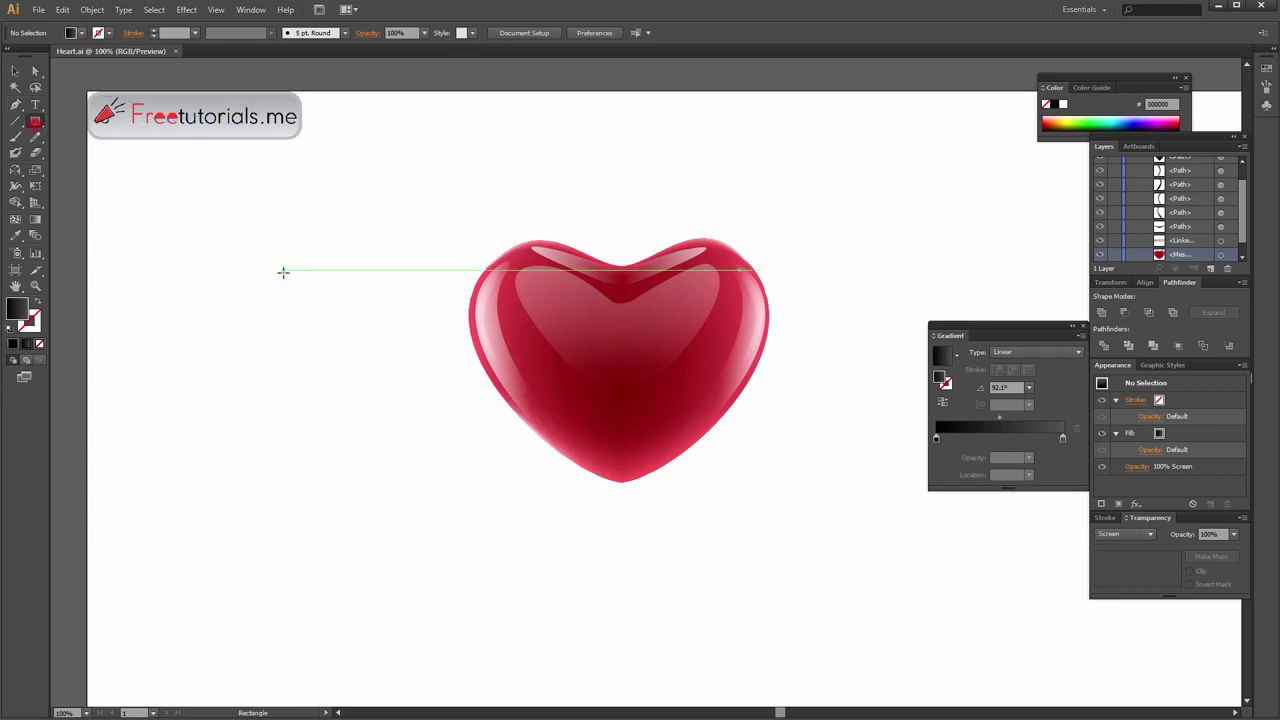
click(283, 272)
text(1080)
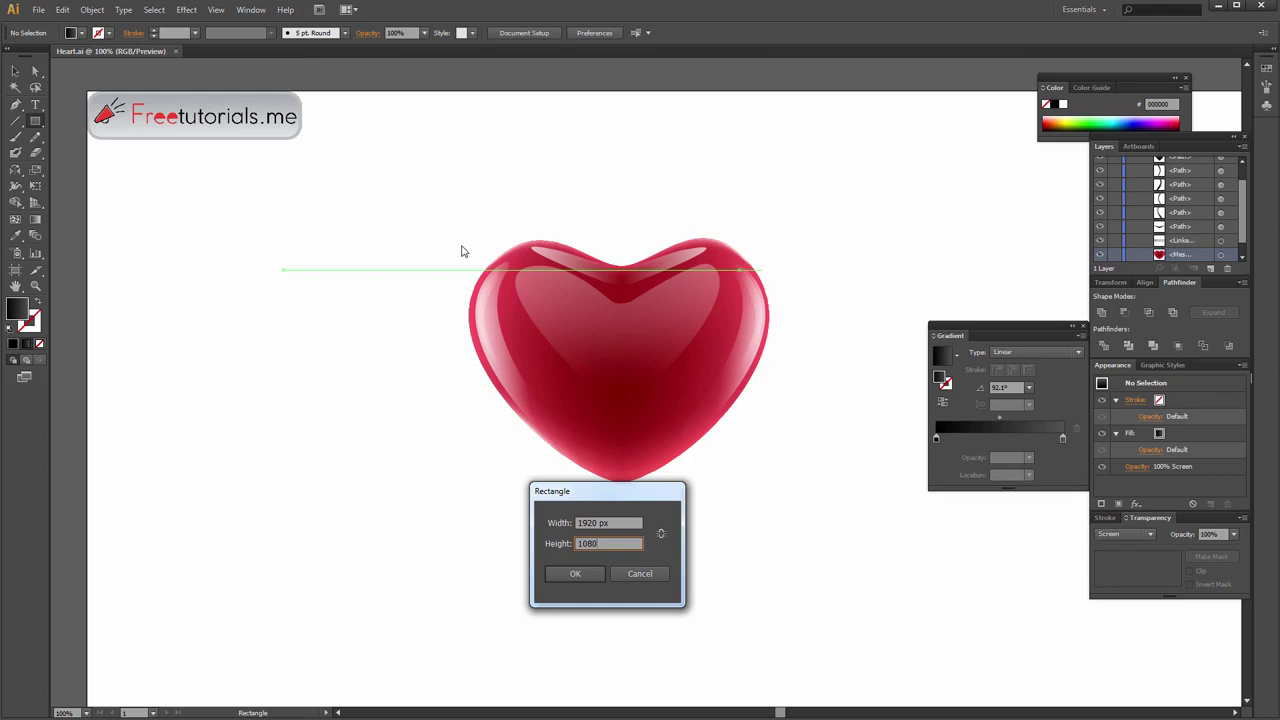
key(Return)
drag(716, 410, 525, 230)
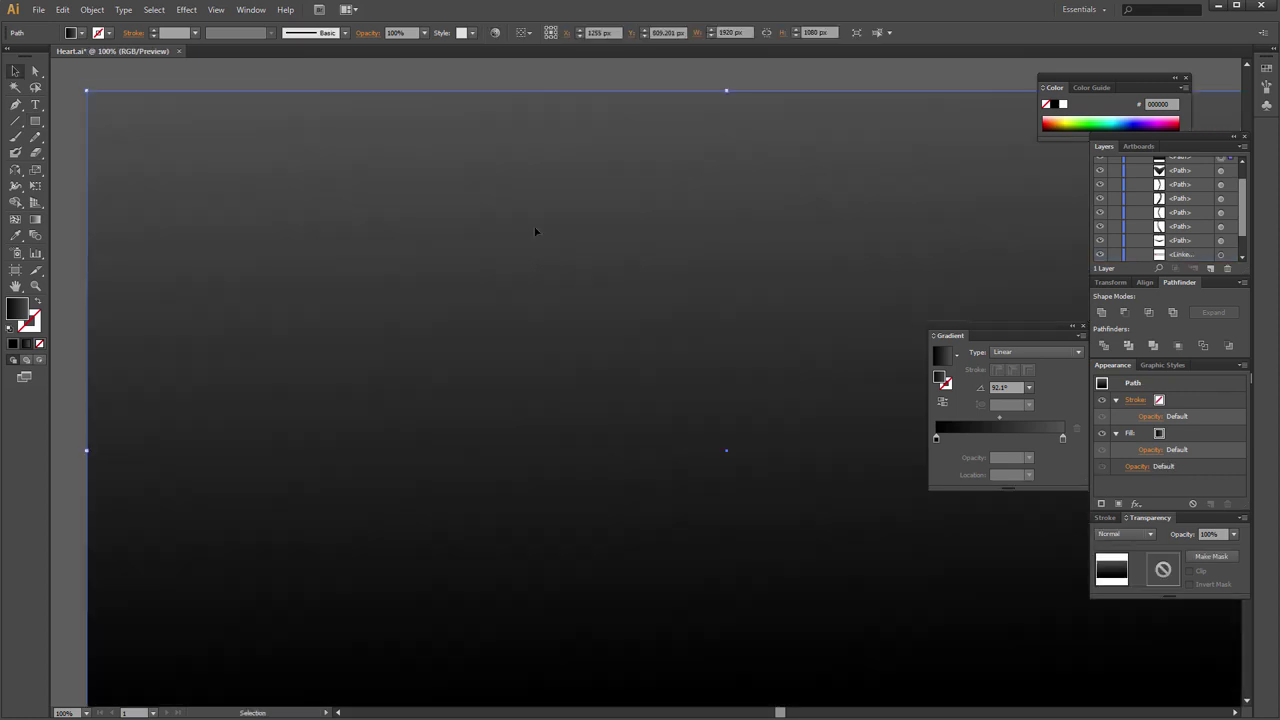
Set the background gradient's left stop to dark red and right stop to black.
key(ctrl+minus)
double_click(937, 441)
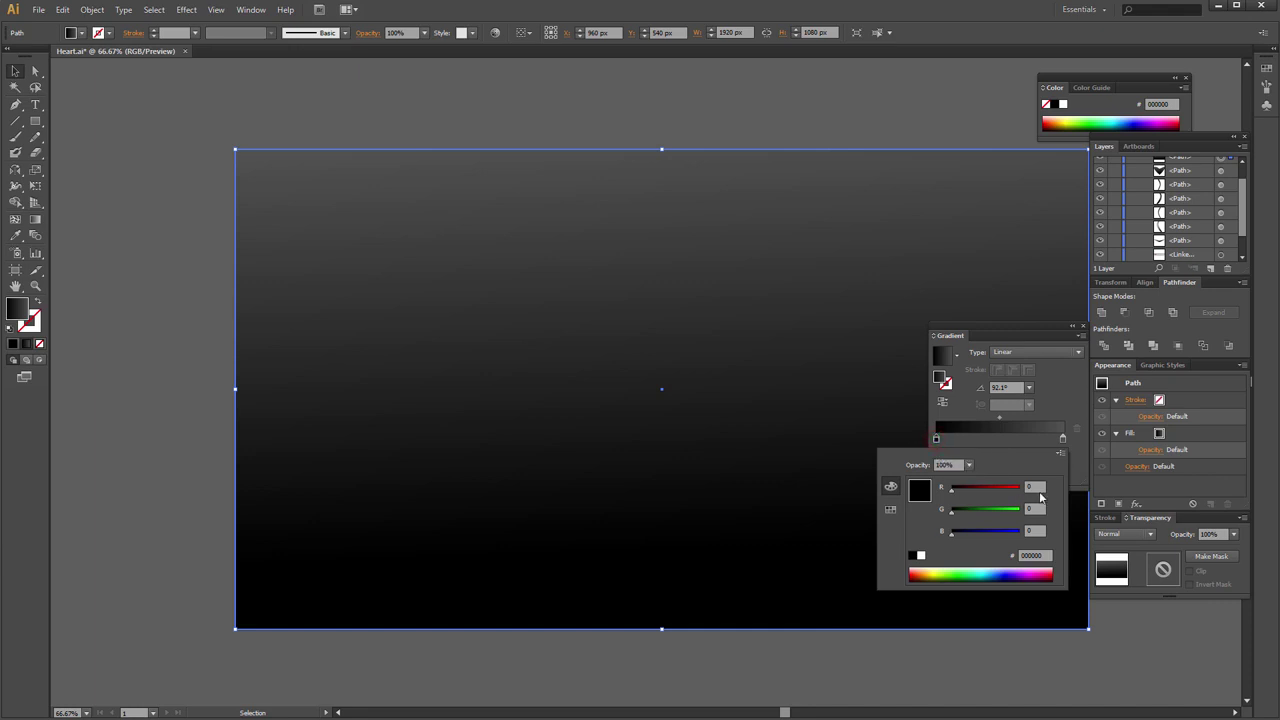
text(120)
key(Tab)
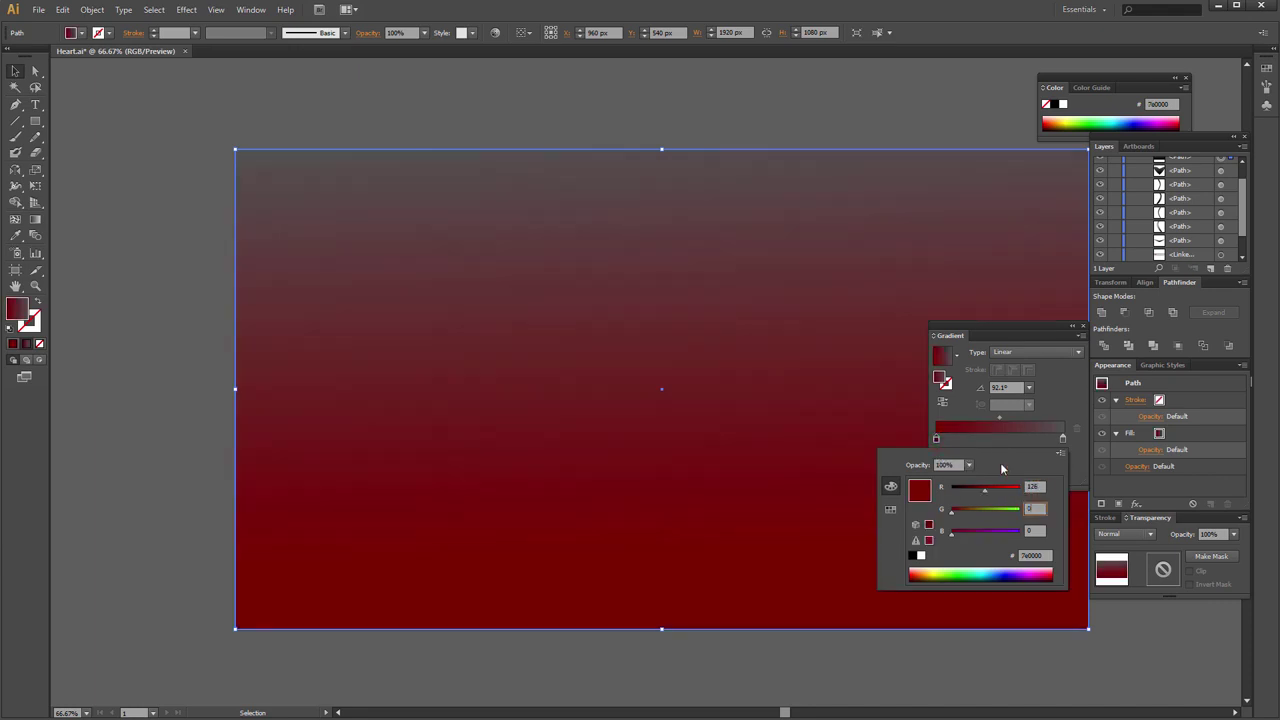
key(Tab)
key(Return)
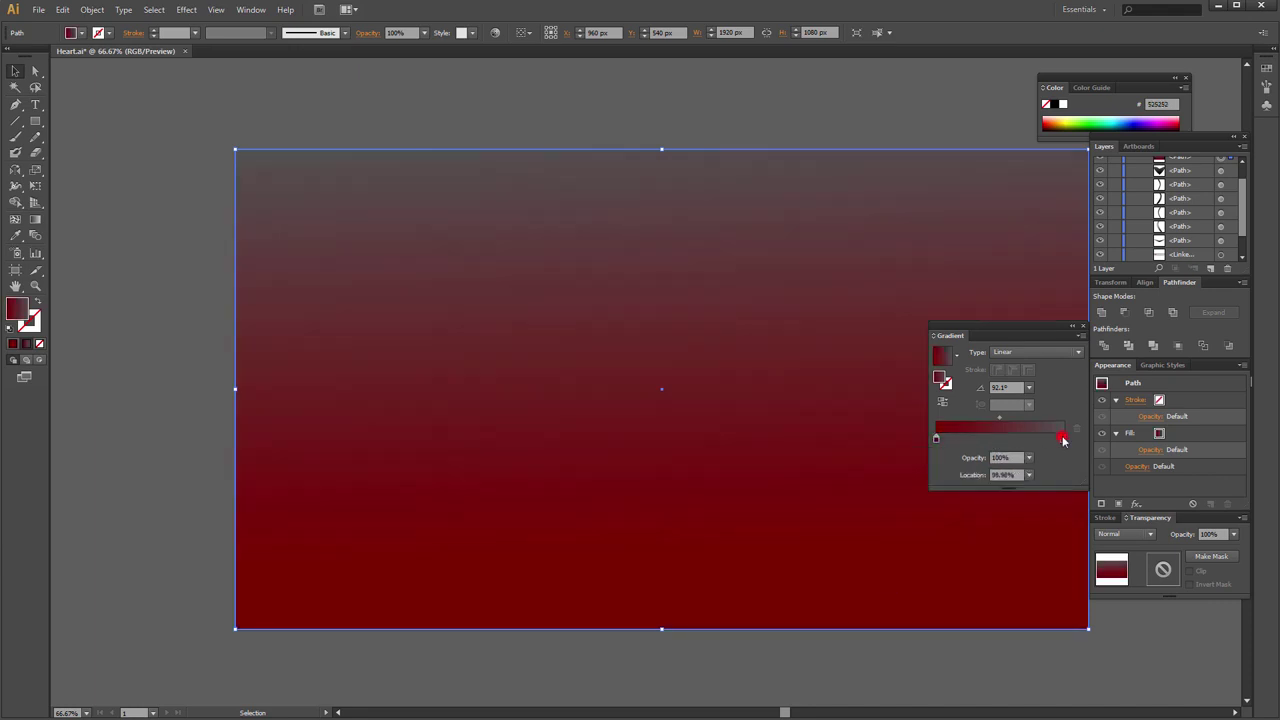
double_click(1063, 440)
click(915, 557)
Change the background gradient type to Radial and show its on-canvas annotator.
click(1038, 354)
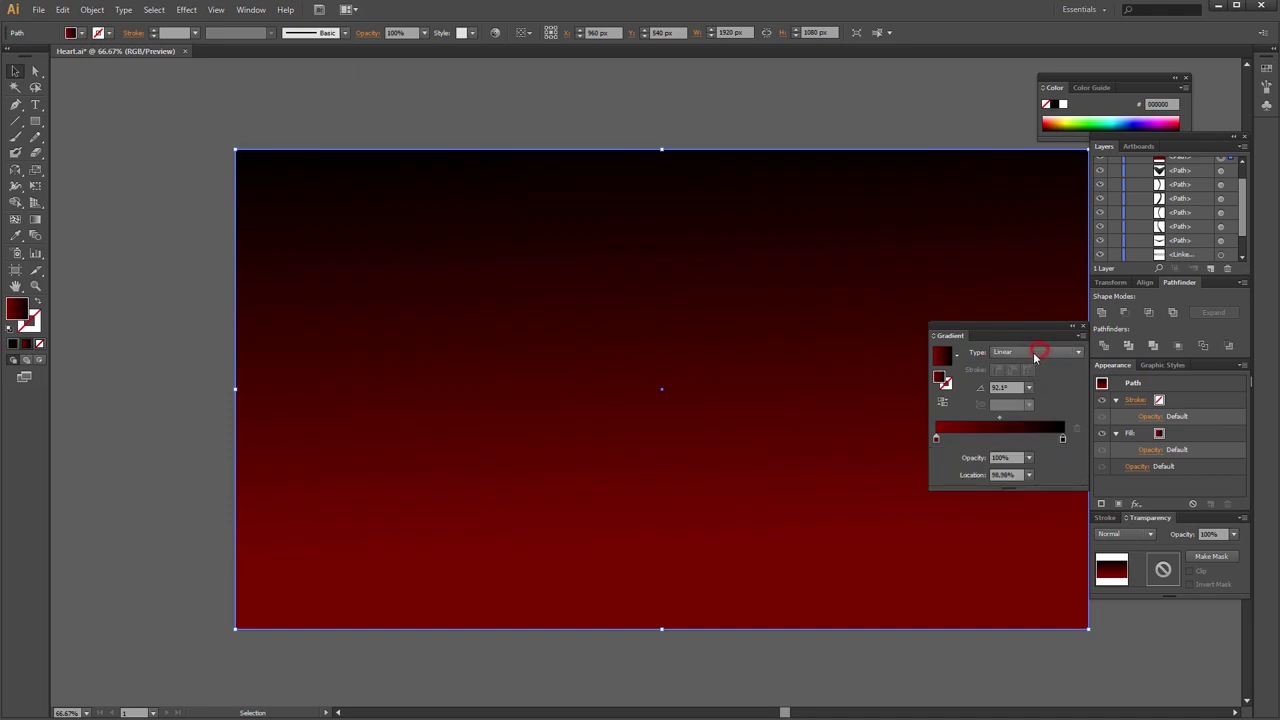
click(1017, 381)
drag(808, 370, 730, 365)
key(g)
key(ctrl+minus)
key(ctrl+minus)
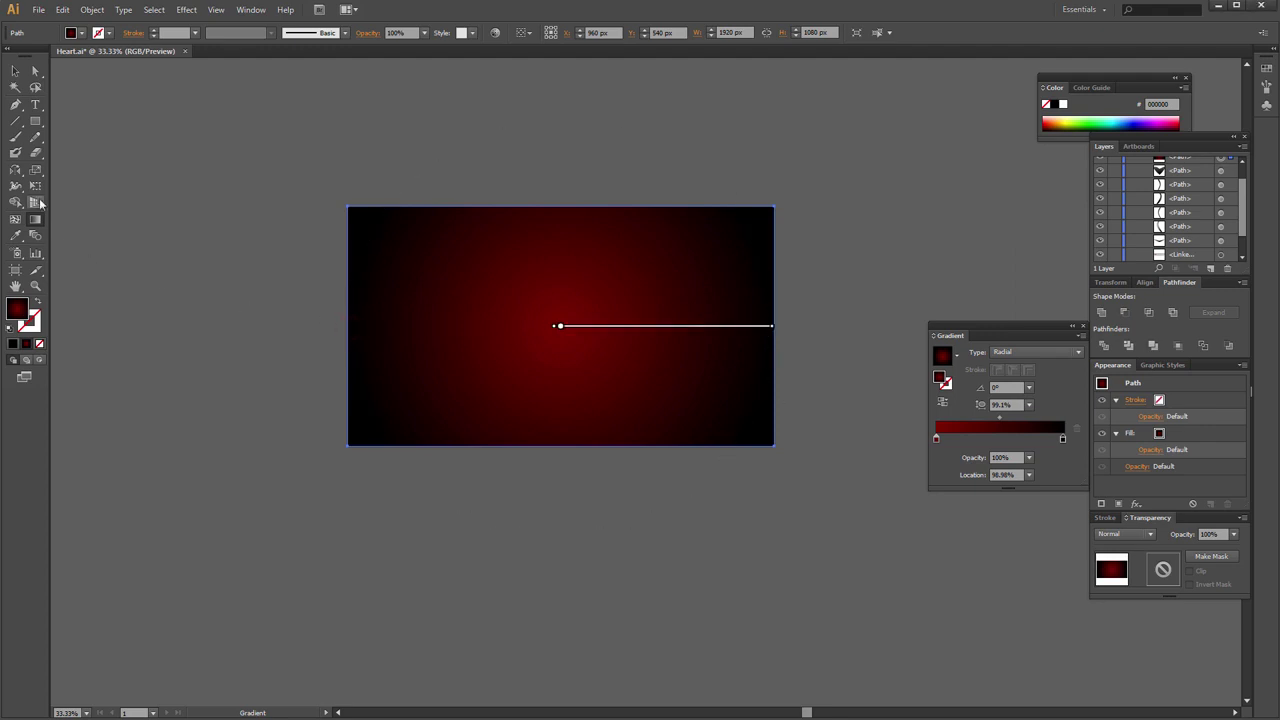
Shrink the background's radial gradient radius inward in two passes to tighten the red glow.
click(38, 123)
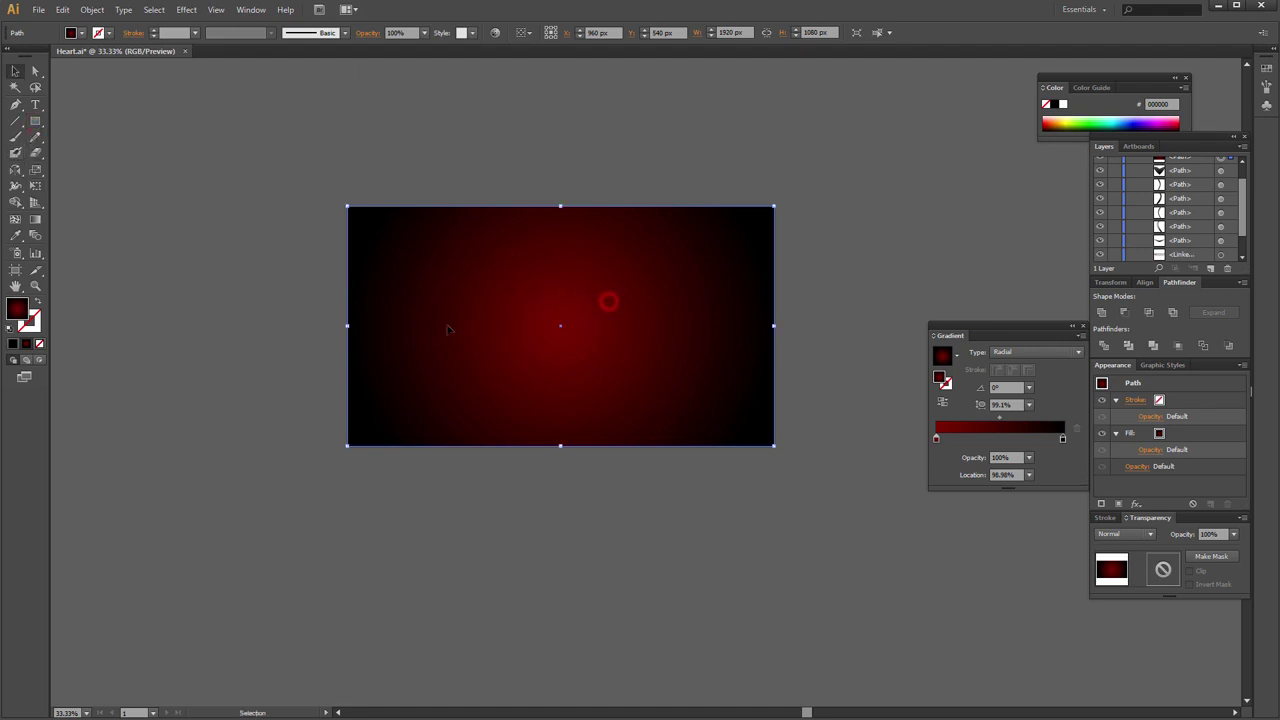
key(g)
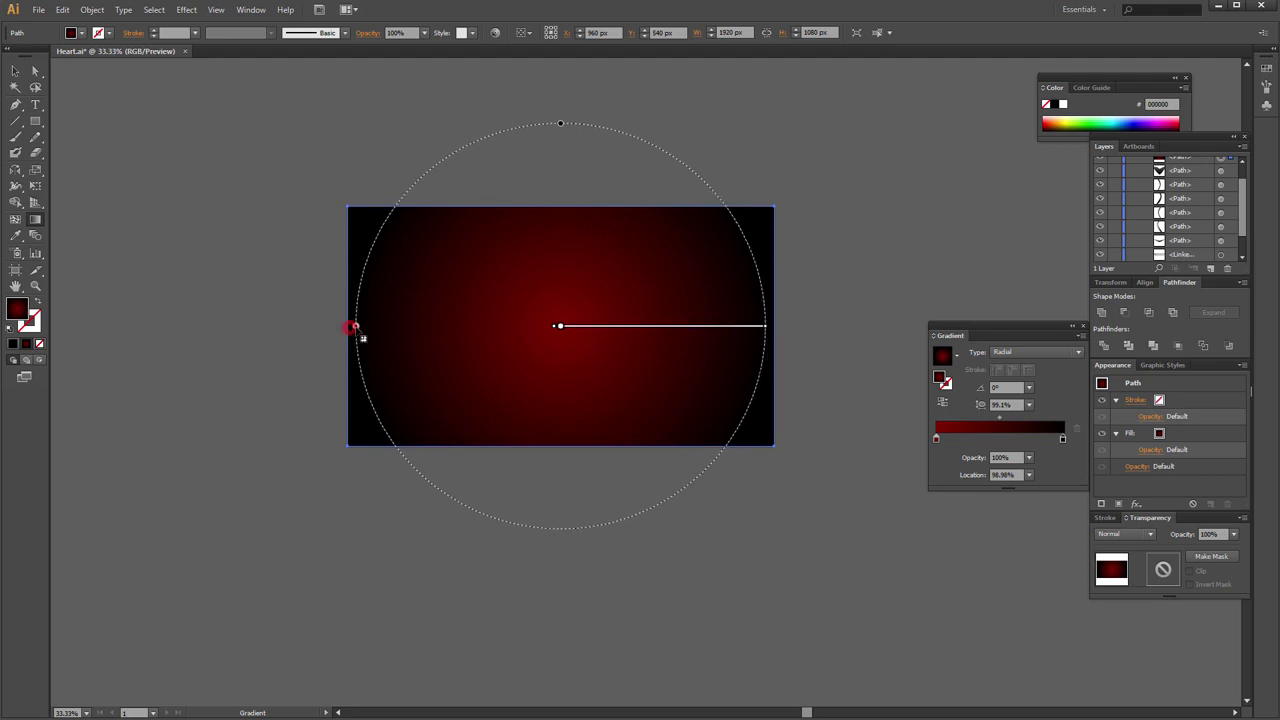
drag(349, 325, 360, 325)
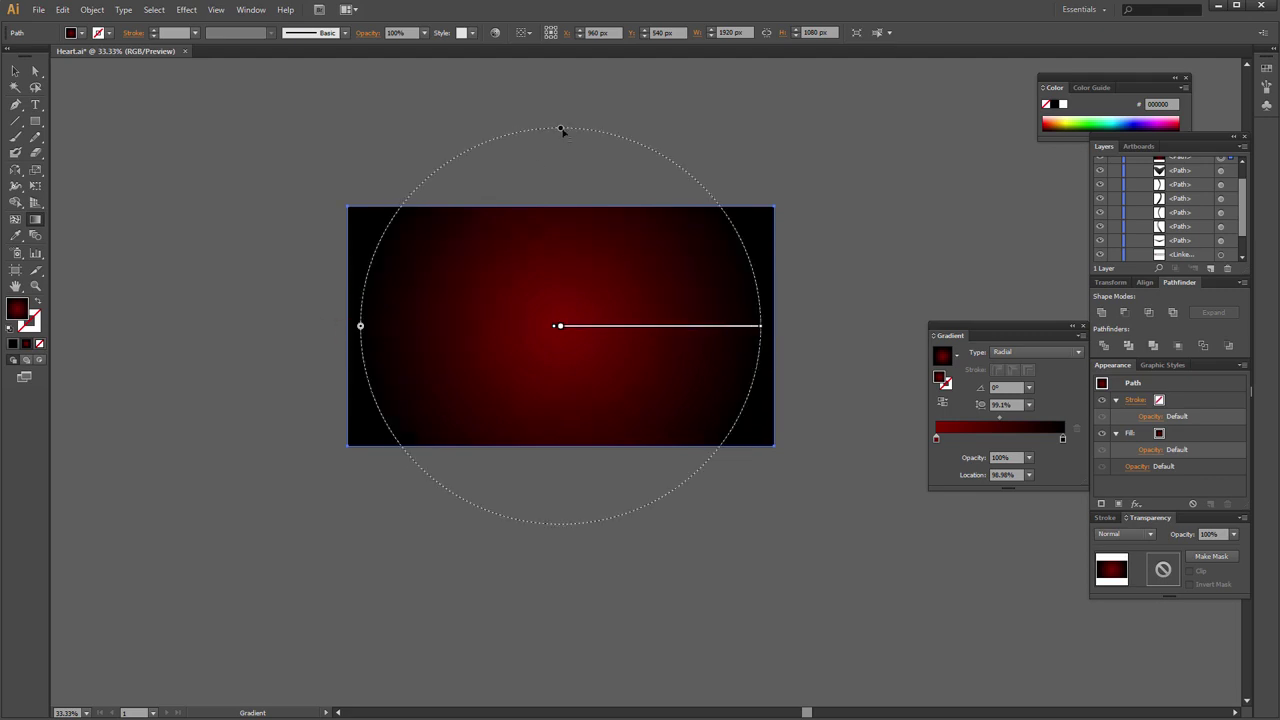
drag(360, 325, 373, 325)
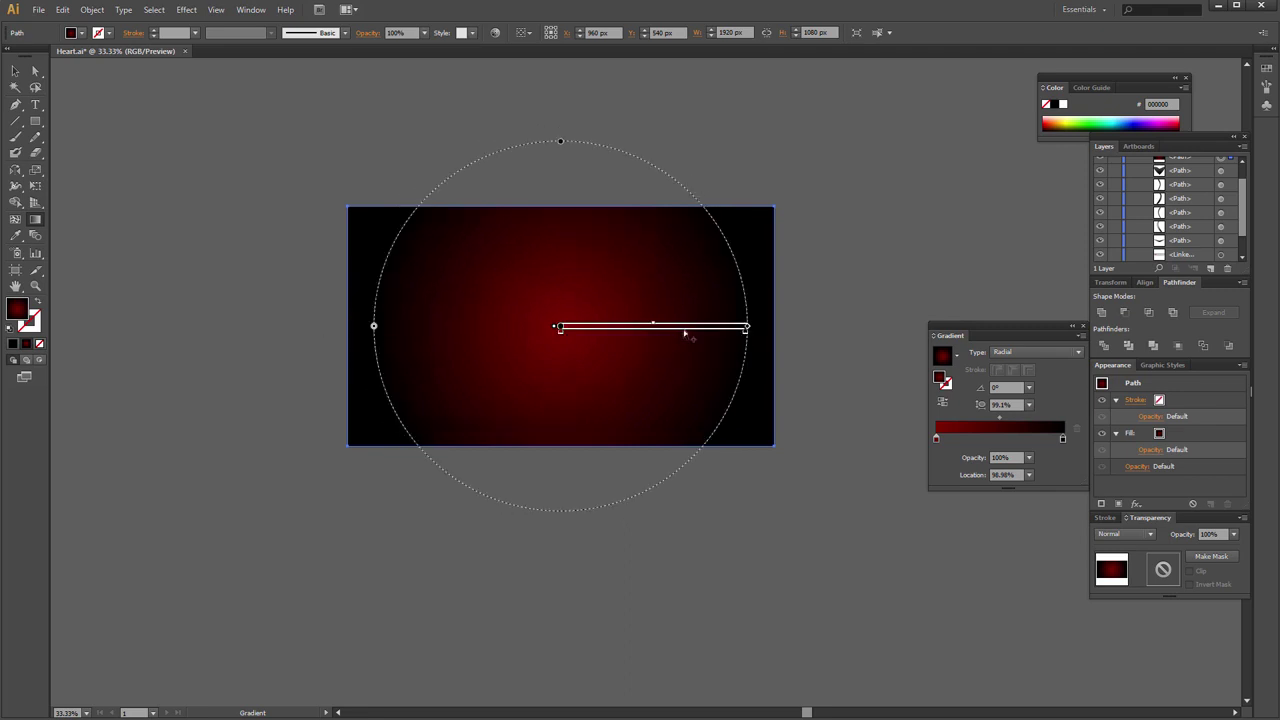
Move the background rectangle until it snaps flush to the artboard edges.
click(15, 70)
click(163, 214)
drag(754, 325, 793, 309)
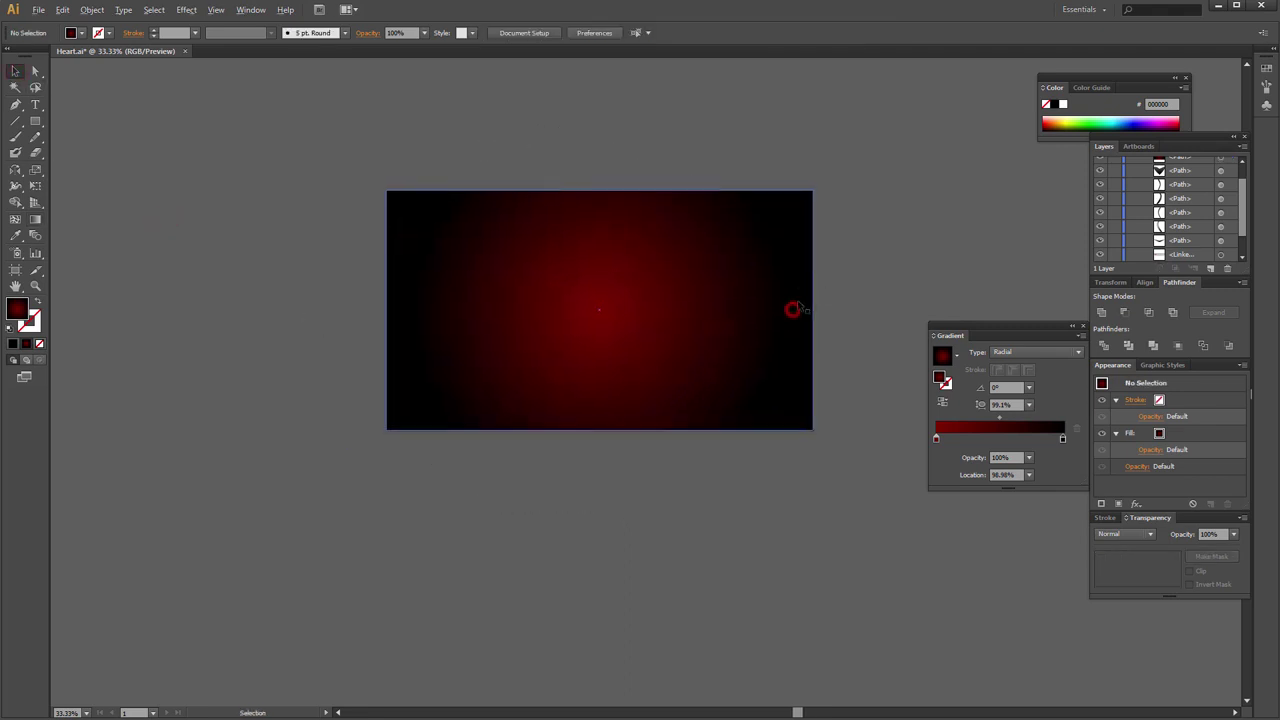
scroll(793, 309, up, 1)
drag(571, 283, 702, 339)
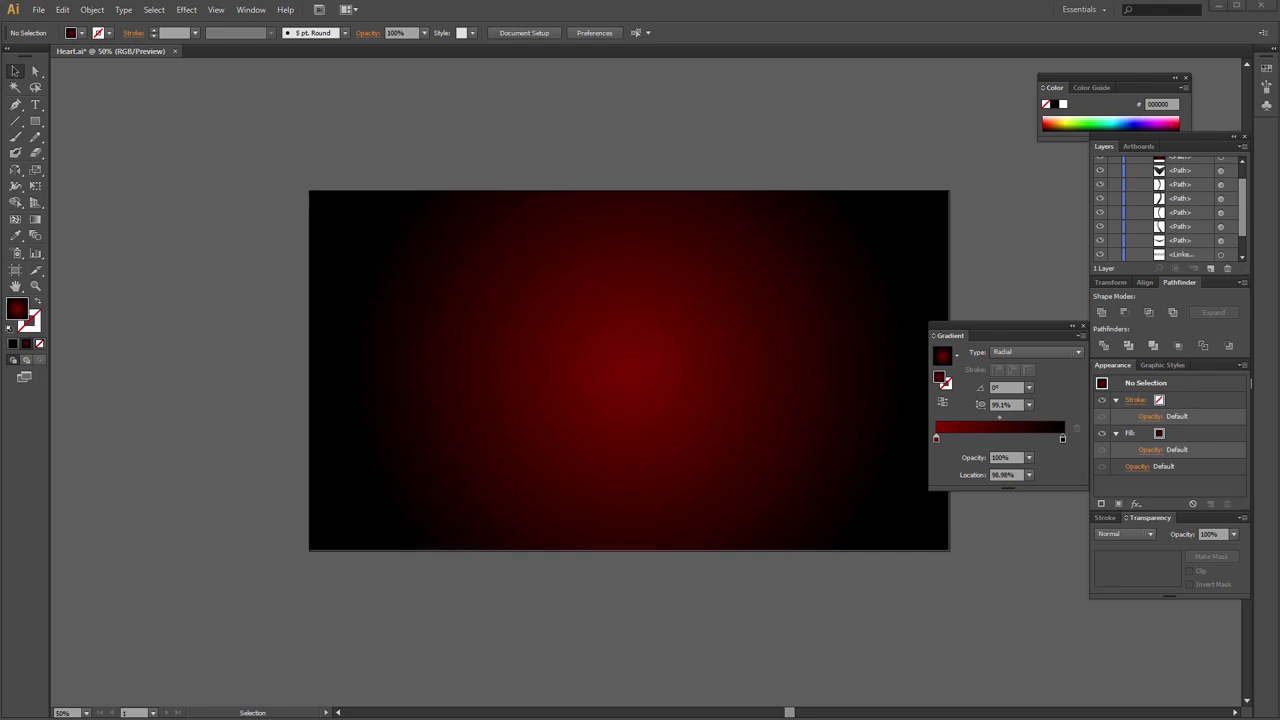
click(702, 339)
drag(735, 390, 749, 382)
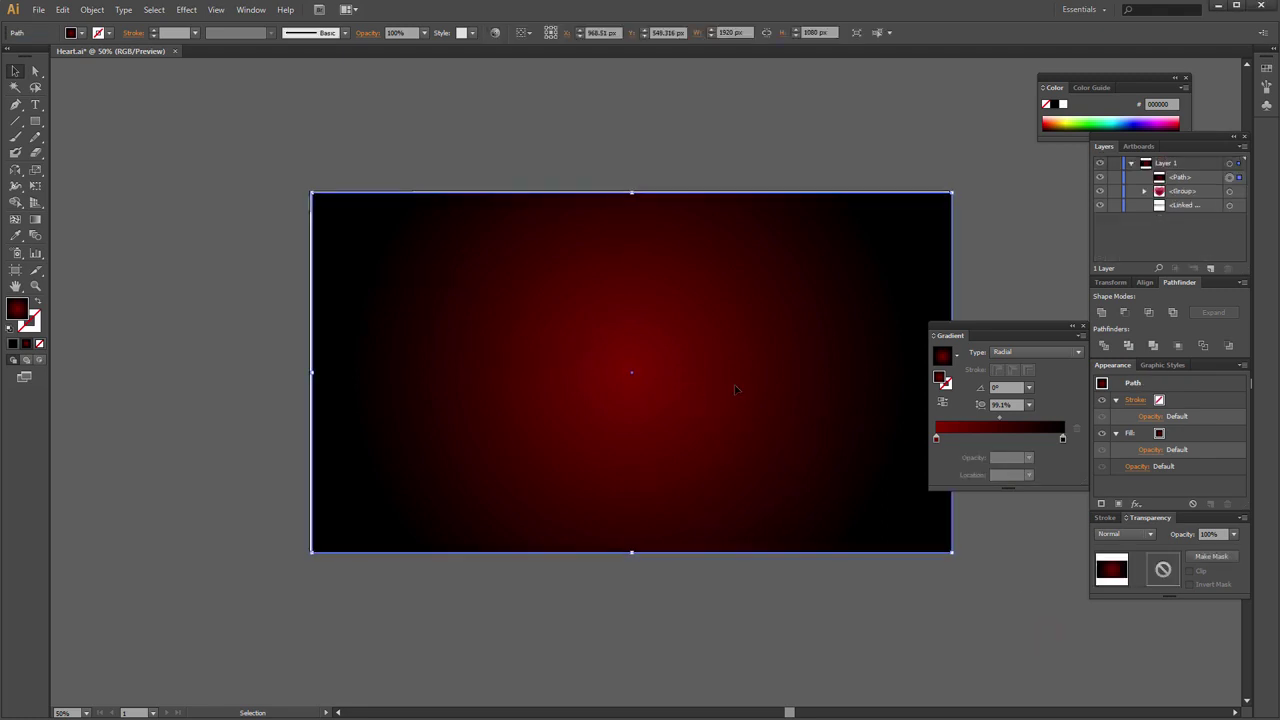
click(990, 205)
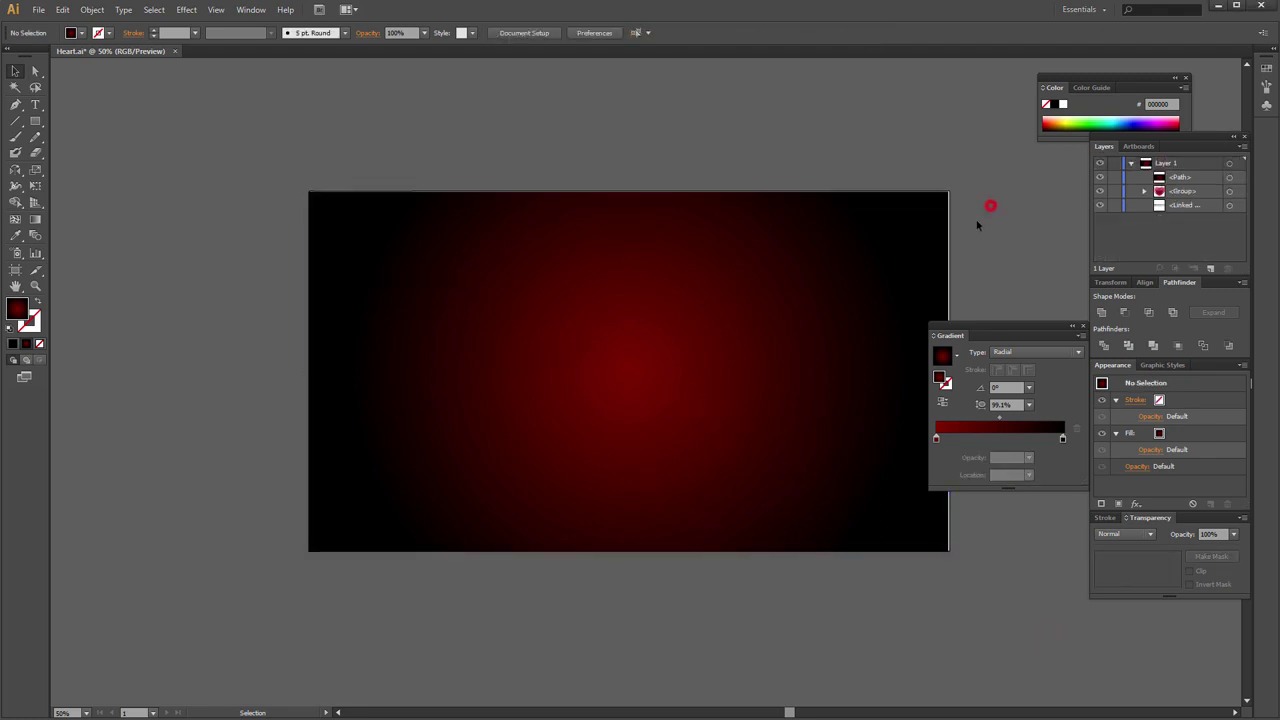
click(915, 261)
click(987, 253)
click(927, 268)
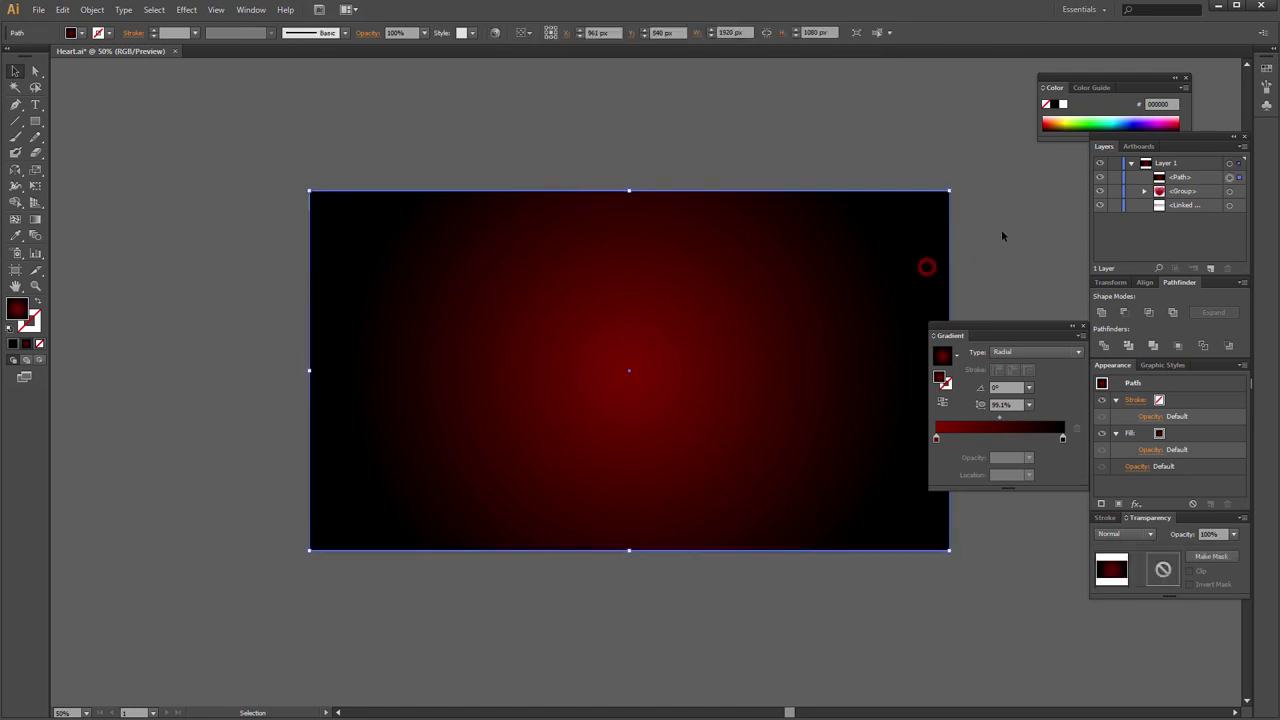
click(1001, 229)
Send the background rectangle to the back, behind the heart.
right_click(834, 296)
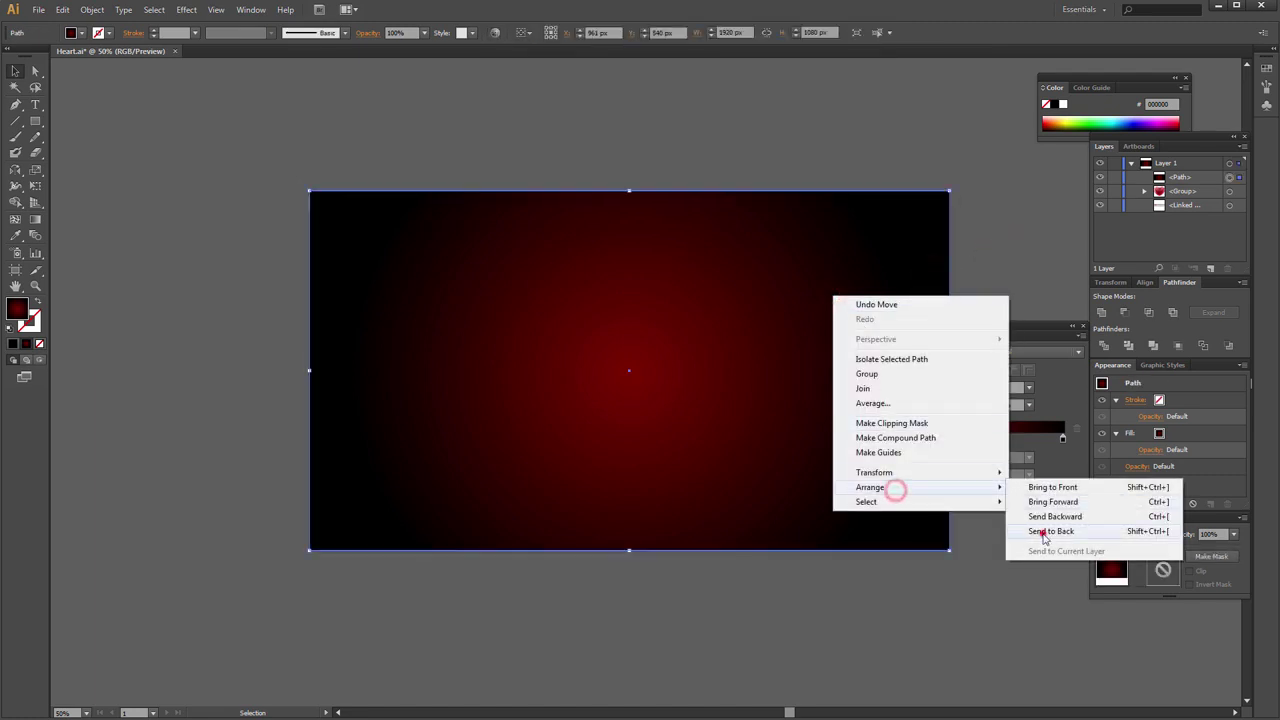
click(1050, 531)
scroll(694, 309, up, 3)
drag(535, 237, 655, 277)
click(655, 277)
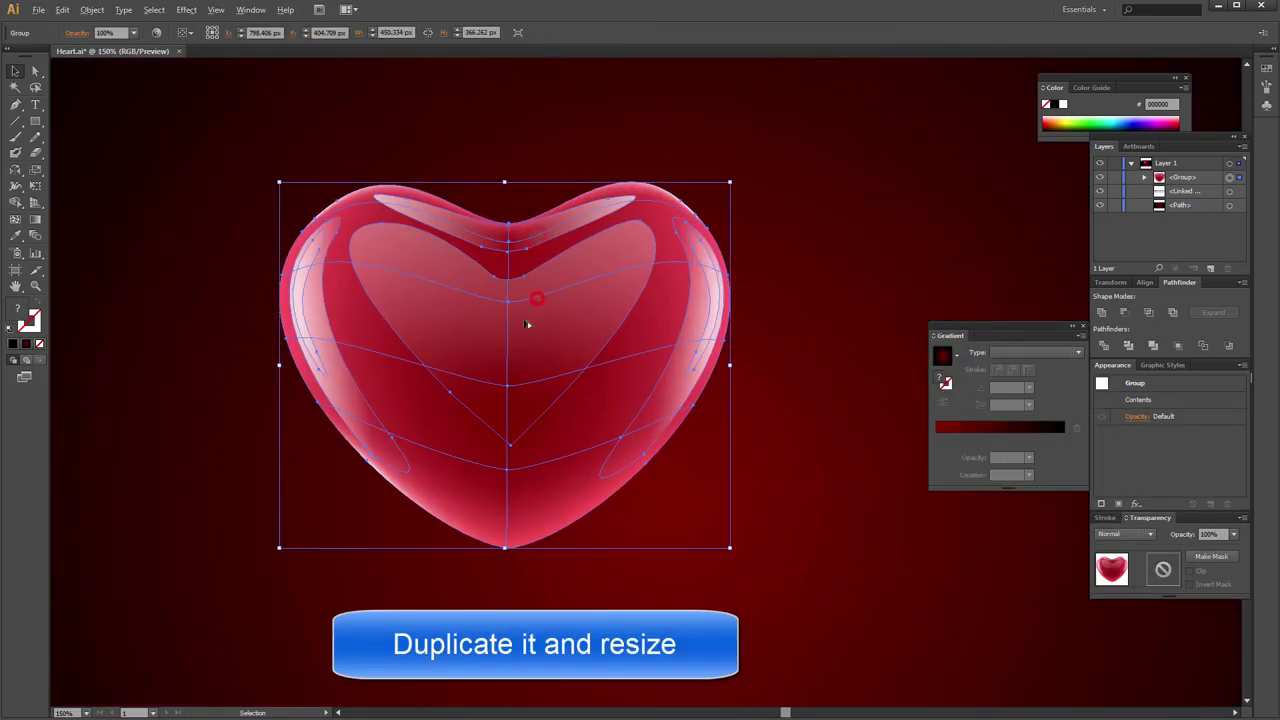
Duplicate the heart to the right, tilt the left one counter-clockwise, and shrink the copy to overlap it.
key(ctrl+minus)
key(ctrl+minus)
drag(545, 340, 755, 340)
click(575, 360)
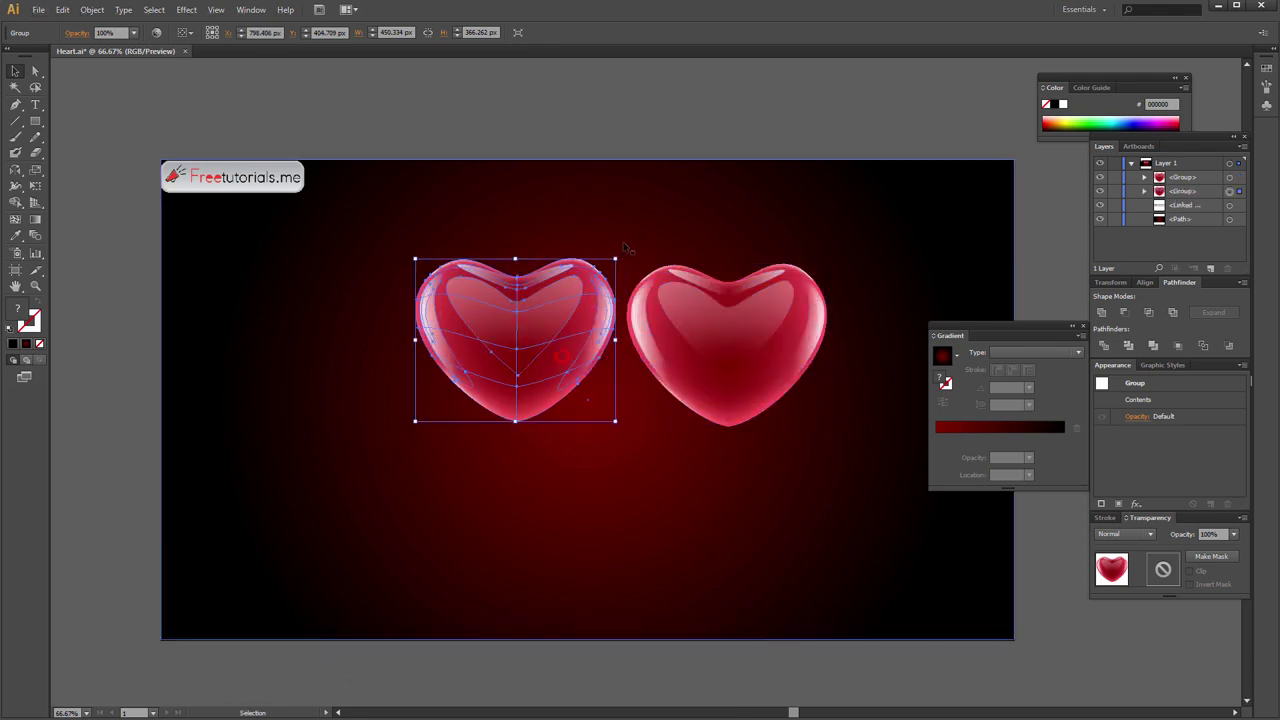
drag(620, 255, 562, 200)
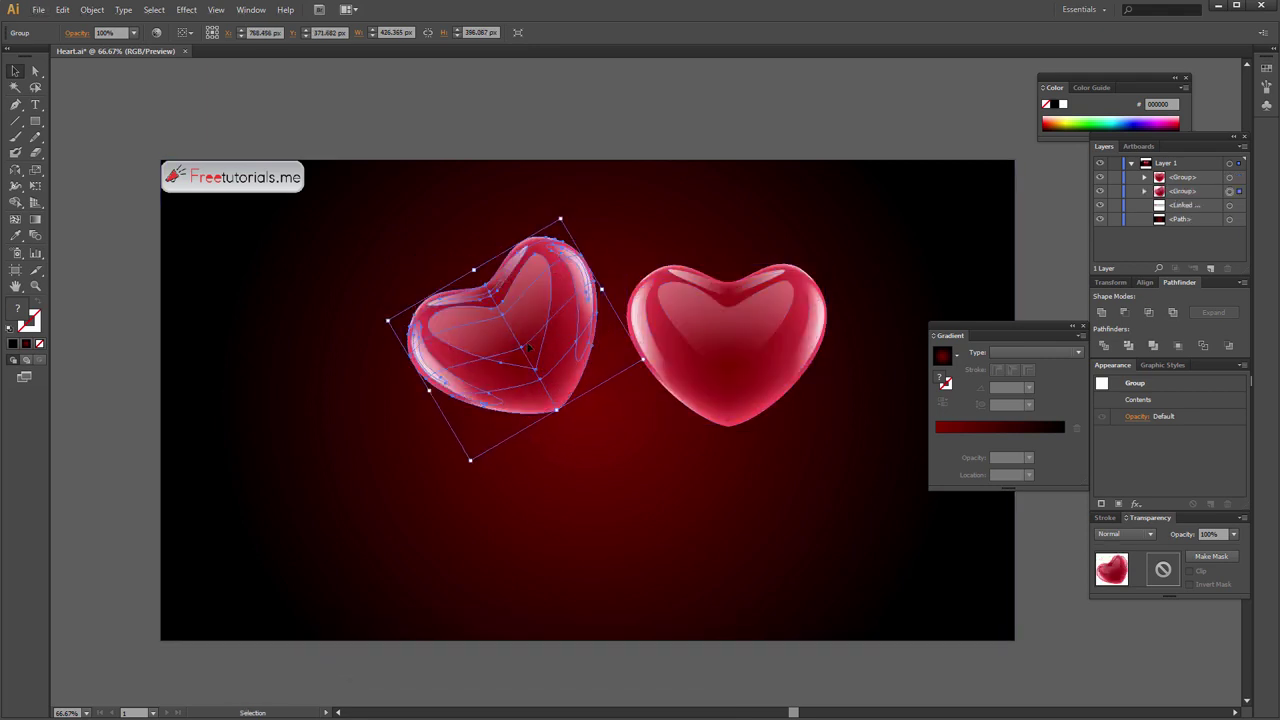
click(748, 345)
drag(829, 262, 808, 283)
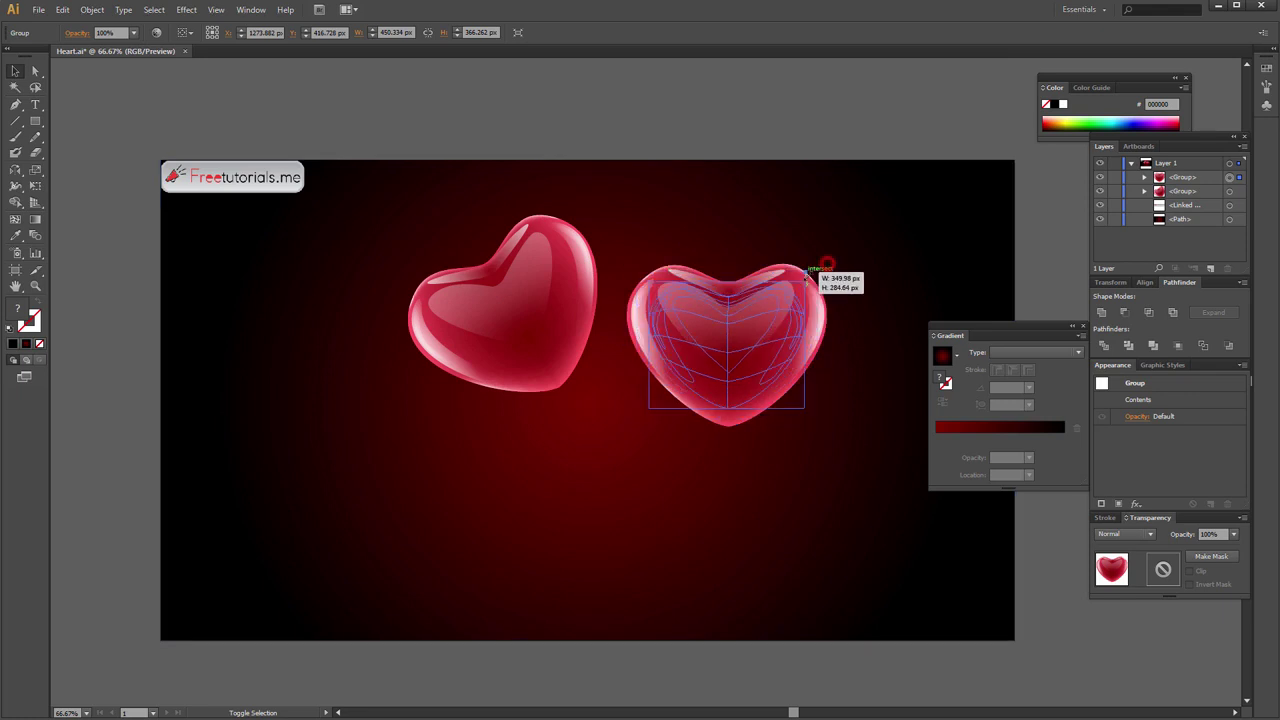
drag(770, 338, 676, 345)
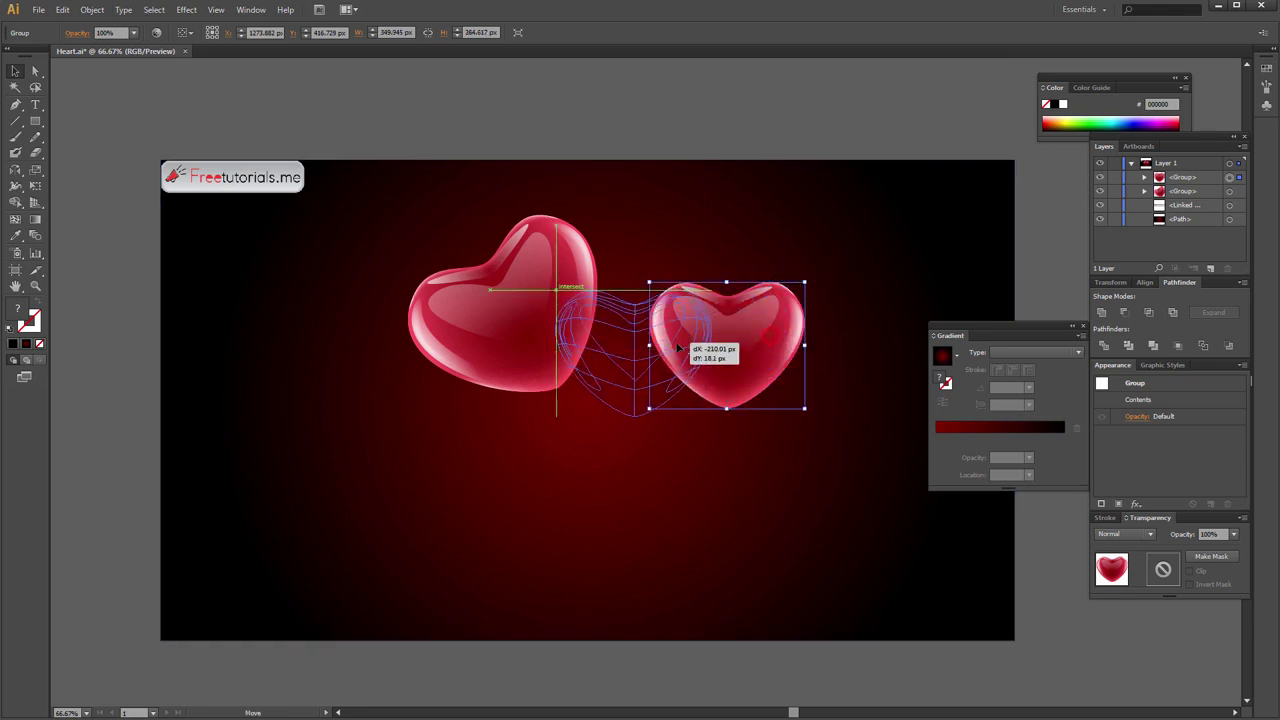
click(880, 540)
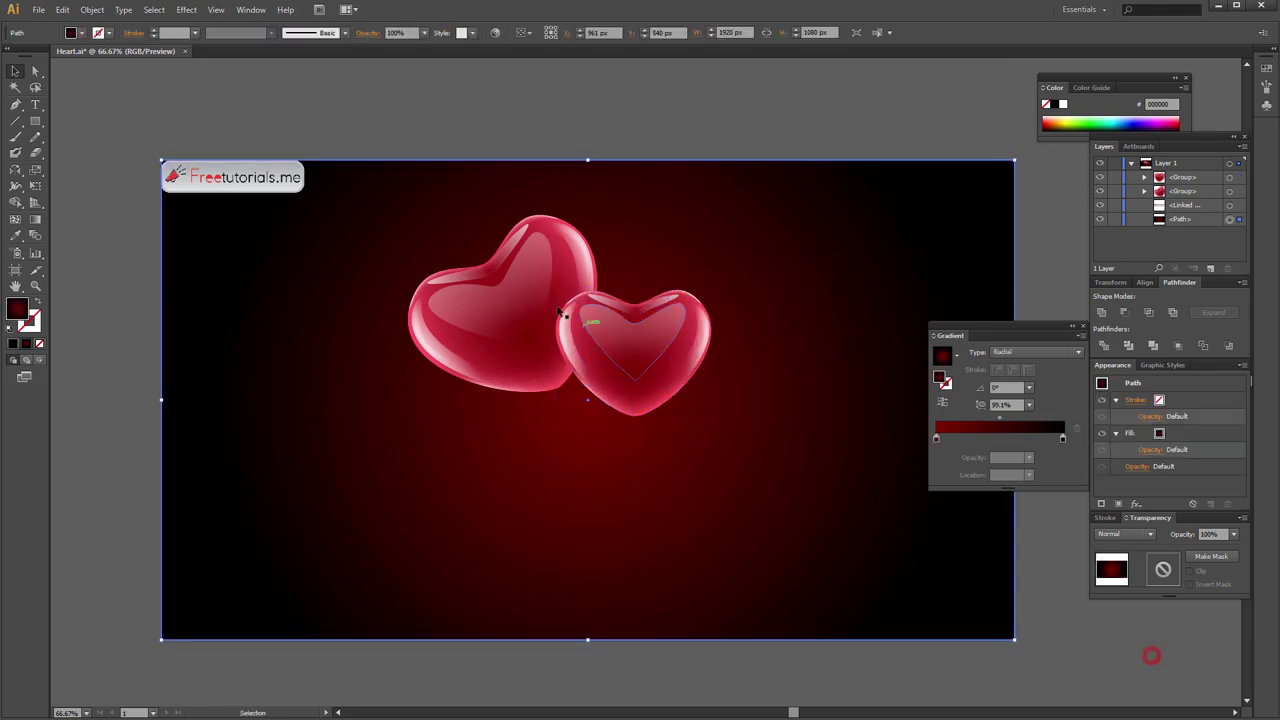
click(505, 284)
Set both the left and right hearts to Screen blending mode.
click(1149, 534)
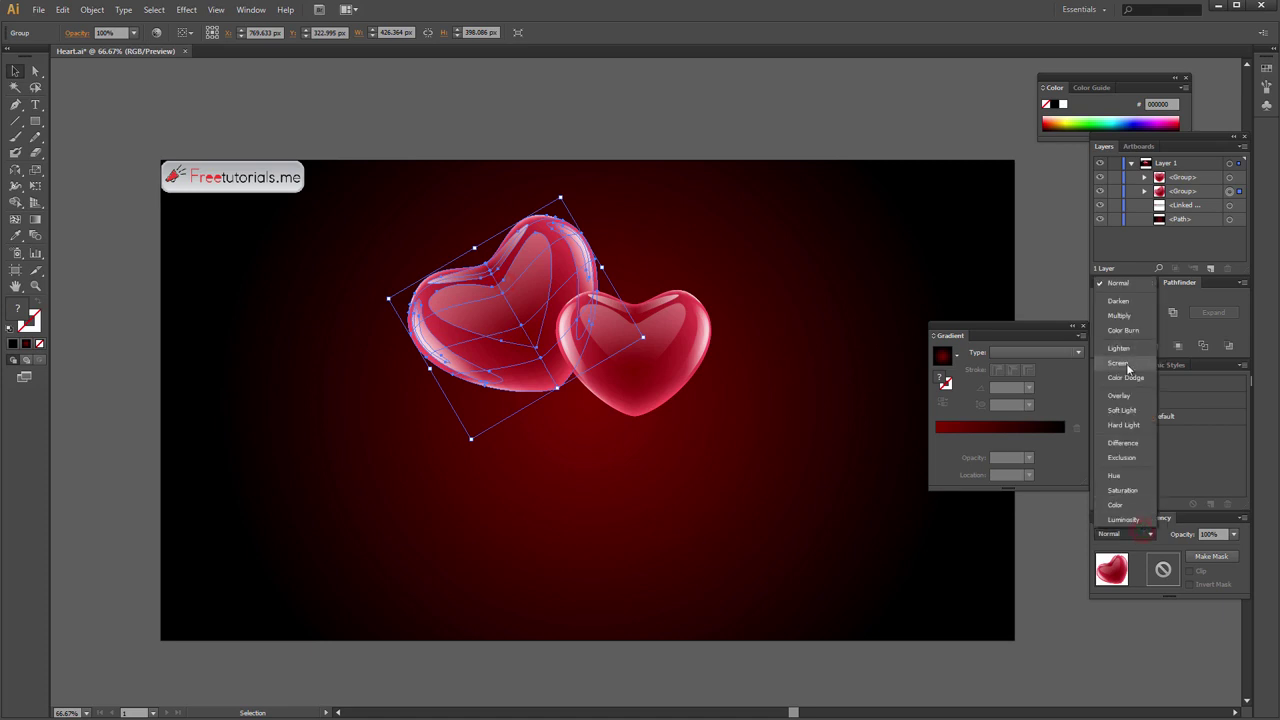
click(1126, 363)
click(814, 412)
click(690, 356)
click(1128, 535)
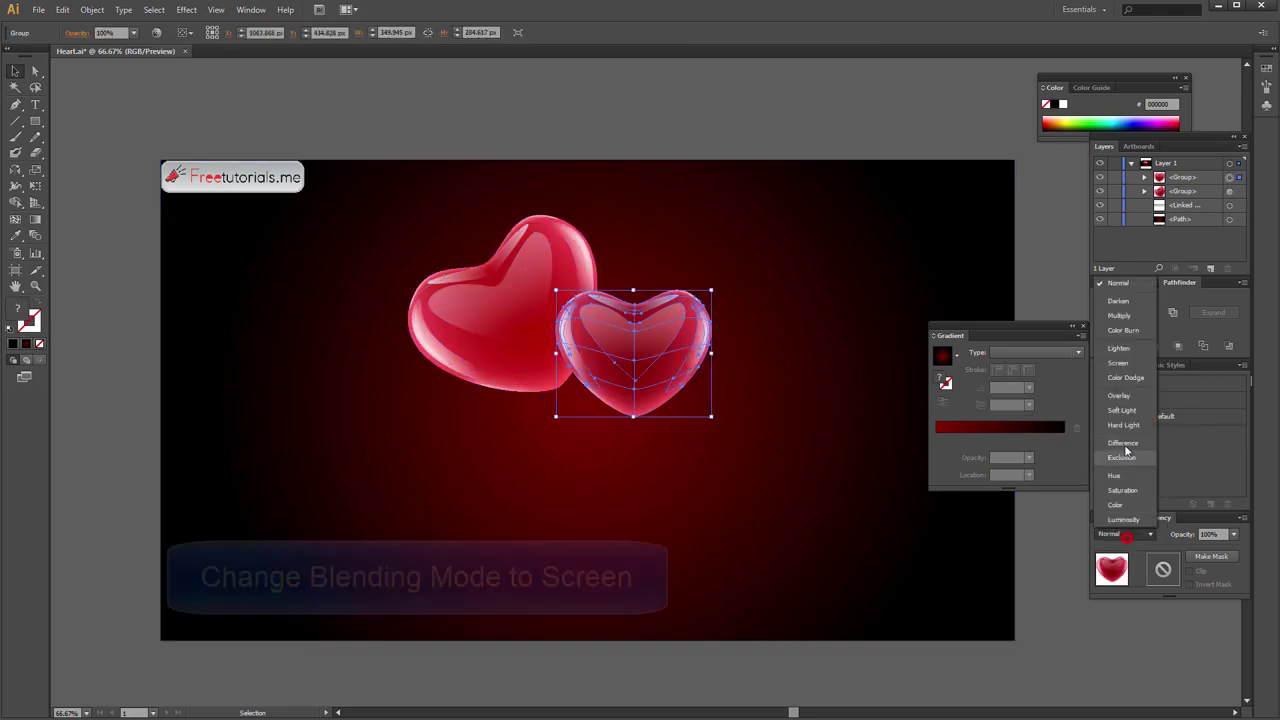
click(1118, 363)
click(823, 449)
Scale the right heart up slightly by its corner handle.
click(676, 345)
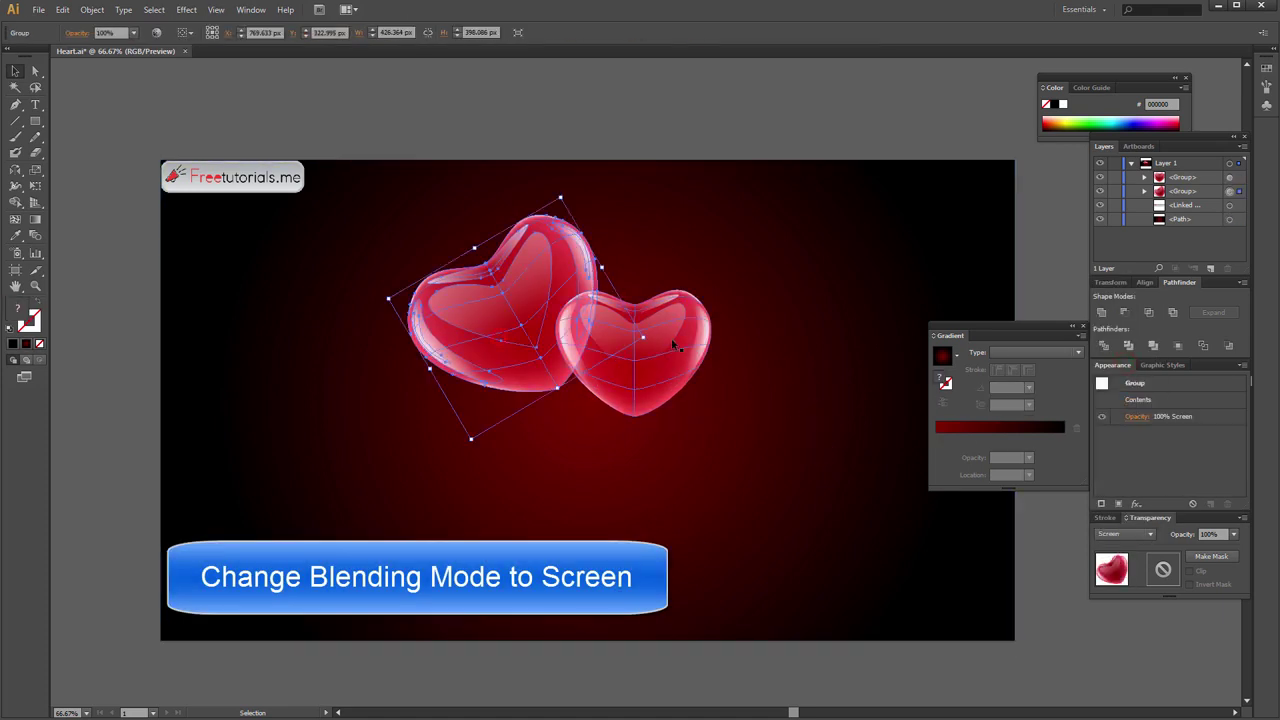
mouse_move(712, 289)
mouse_down()
mouse_move(728, 281)
mouse_move(714, 357)
mouse_move(742, 331)
mouse_move(733, 347)
mouse_up()
click(780, 289)
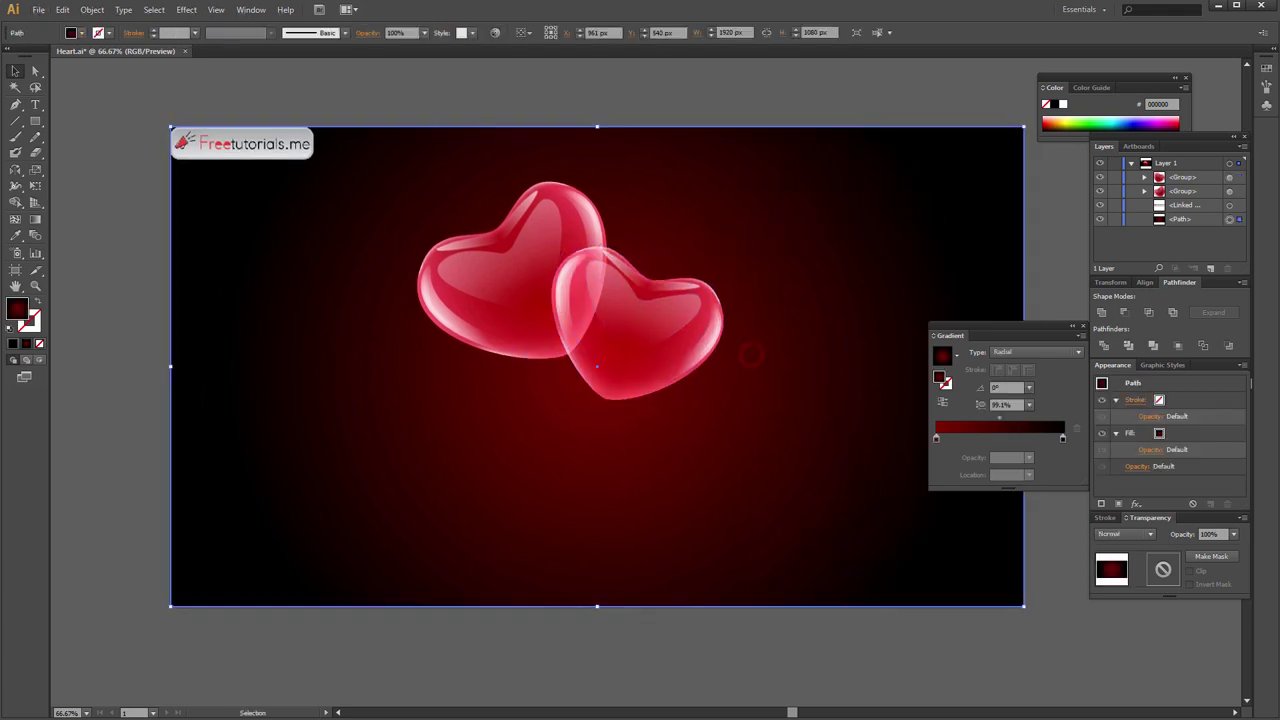
Place a shrunken copy of the front heart at the lower left of the pair.
drag(745, 523, 729, 521)
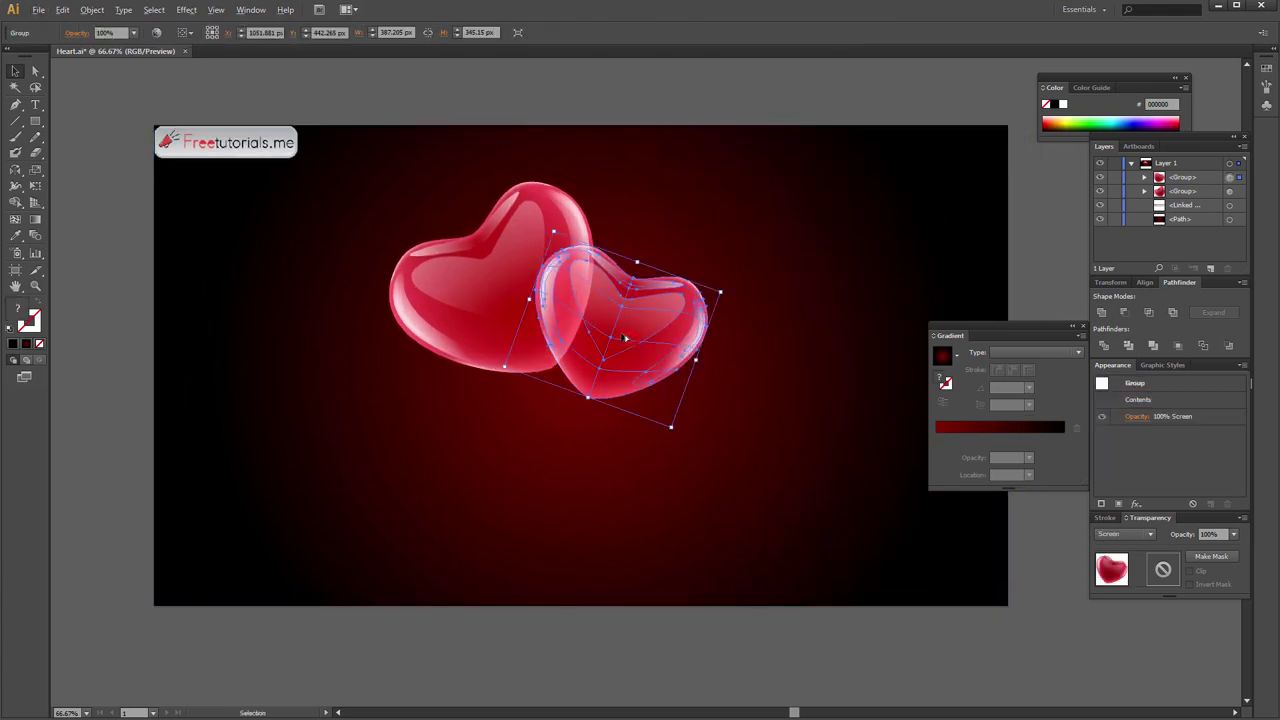
alt+drag(623, 318, 455, 460)
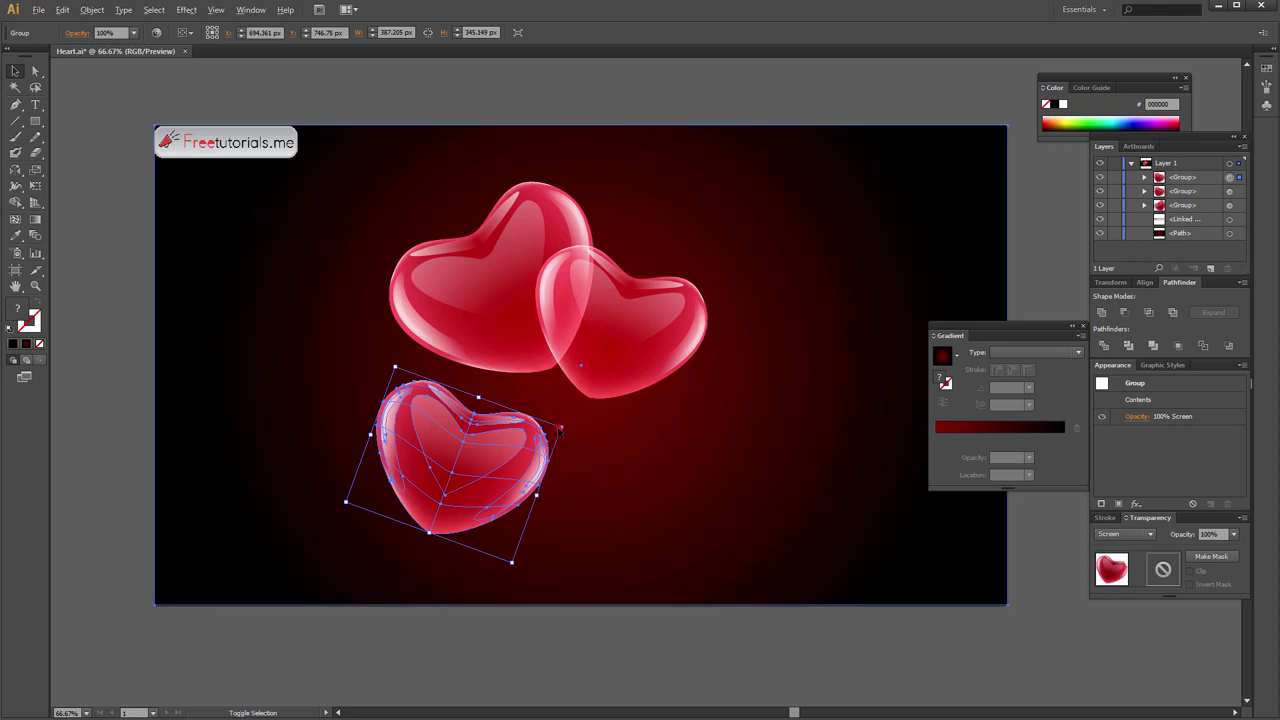
shift+click(560, 430)
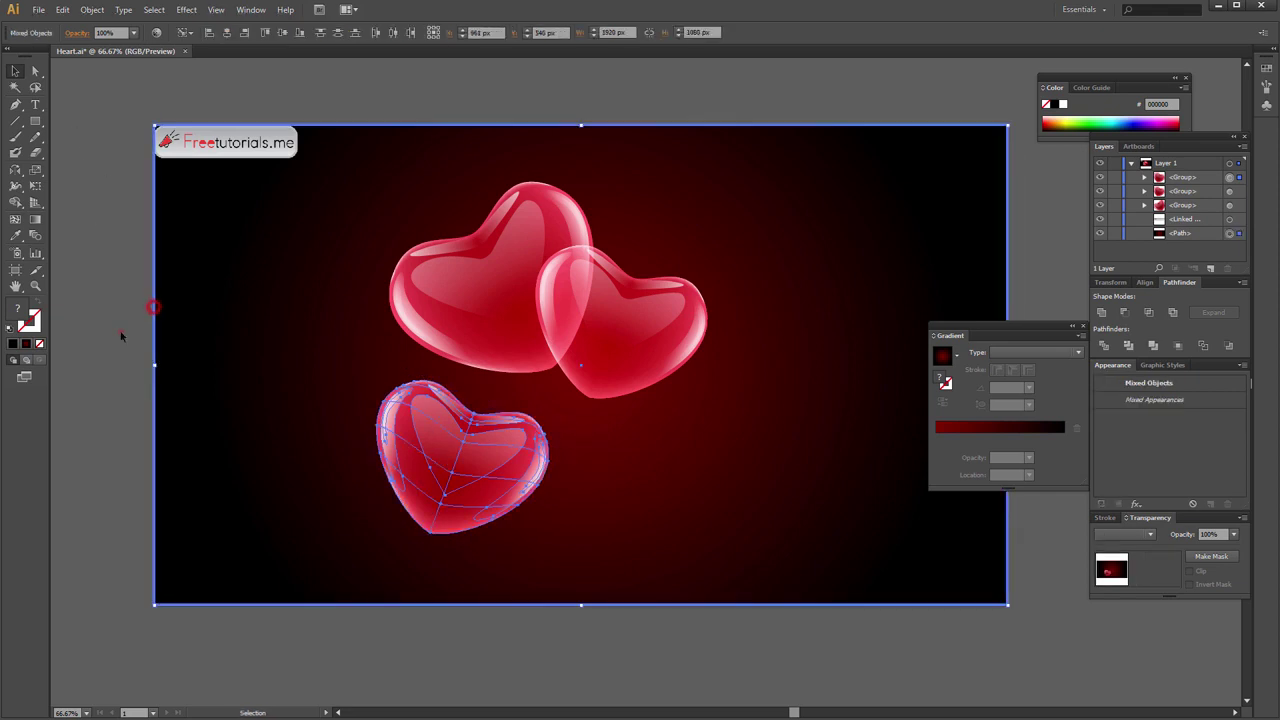
mouse_move(560, 430)
mouse_down()
mouse_move(517, 448)
mouse_move(490, 440)
mouse_move(608, 476)
mouse_move(628, 506)
mouse_move(581, 468)
mouse_move(521, 514)
mouse_up()
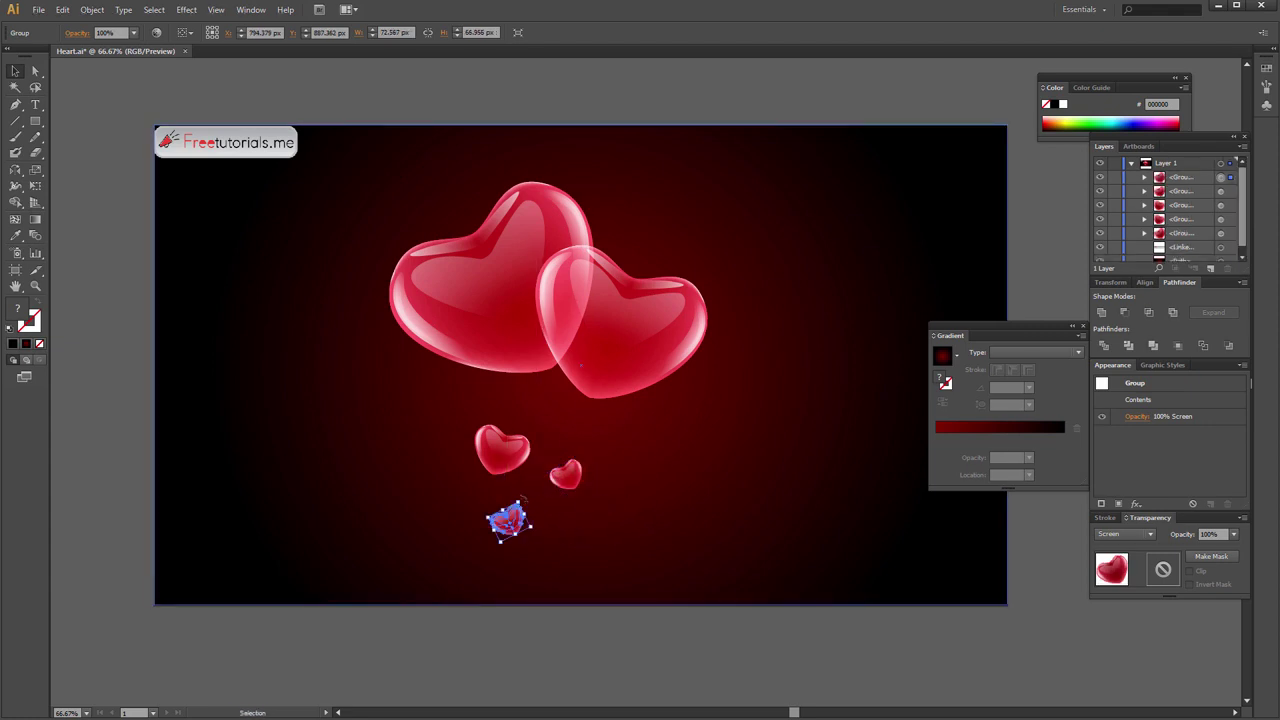
mouse_move(489, 508)
mouse_down()
mouse_move(541, 535)
mouse_move(550, 525)
mouse_up()
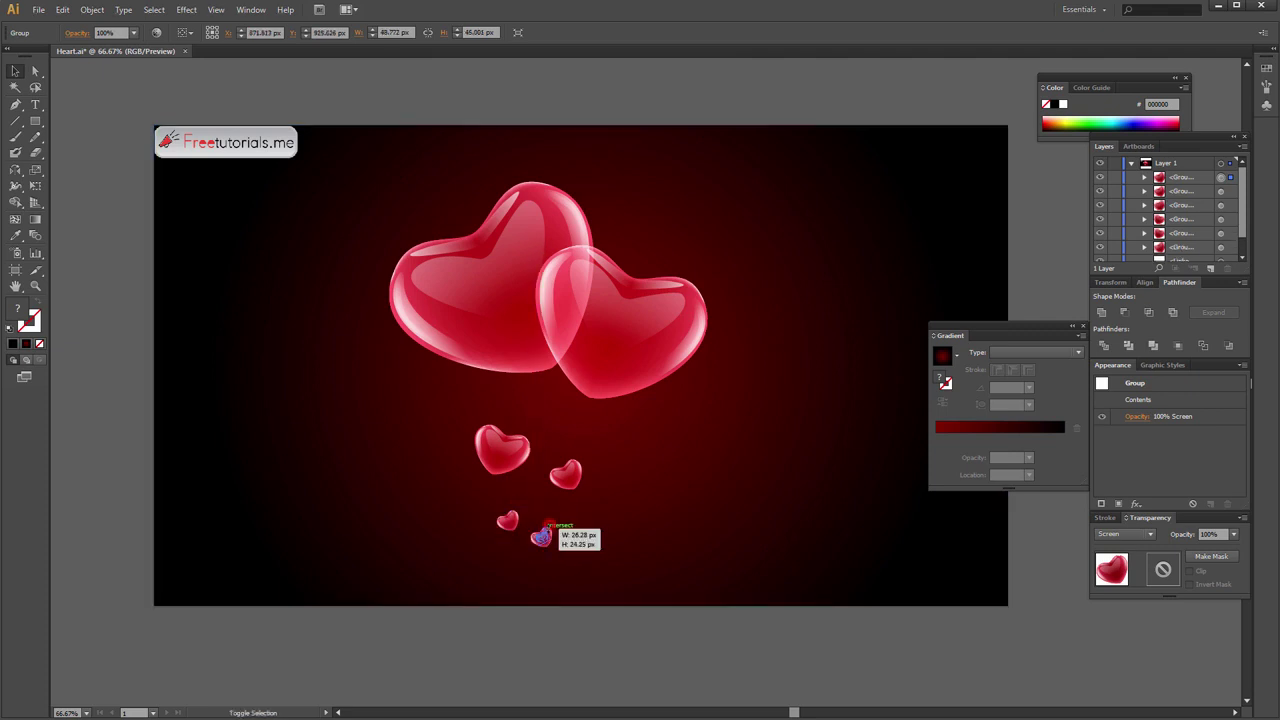
click(592, 518)
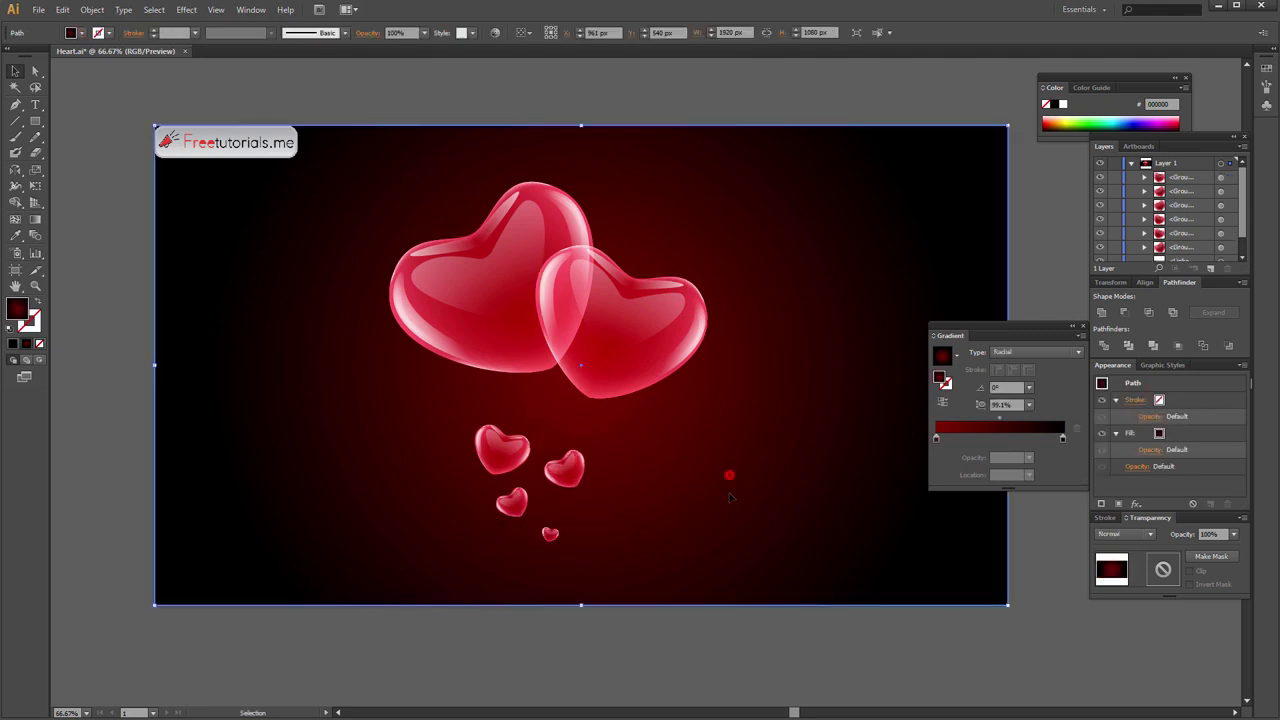
Move a small heart above the left big heart and copy another beside the right one.
mouse_move(500, 449)
mouse_down()
mouse_move(465, 185)
mouse_move(456, 200)
mouse_up()
key(ctrl+z)
mouse_move(505, 450)
mouse_down()
mouse_move(455, 200)
mouse_move(475, 193)
mouse_up()
drag(517, 503, 632, 251)
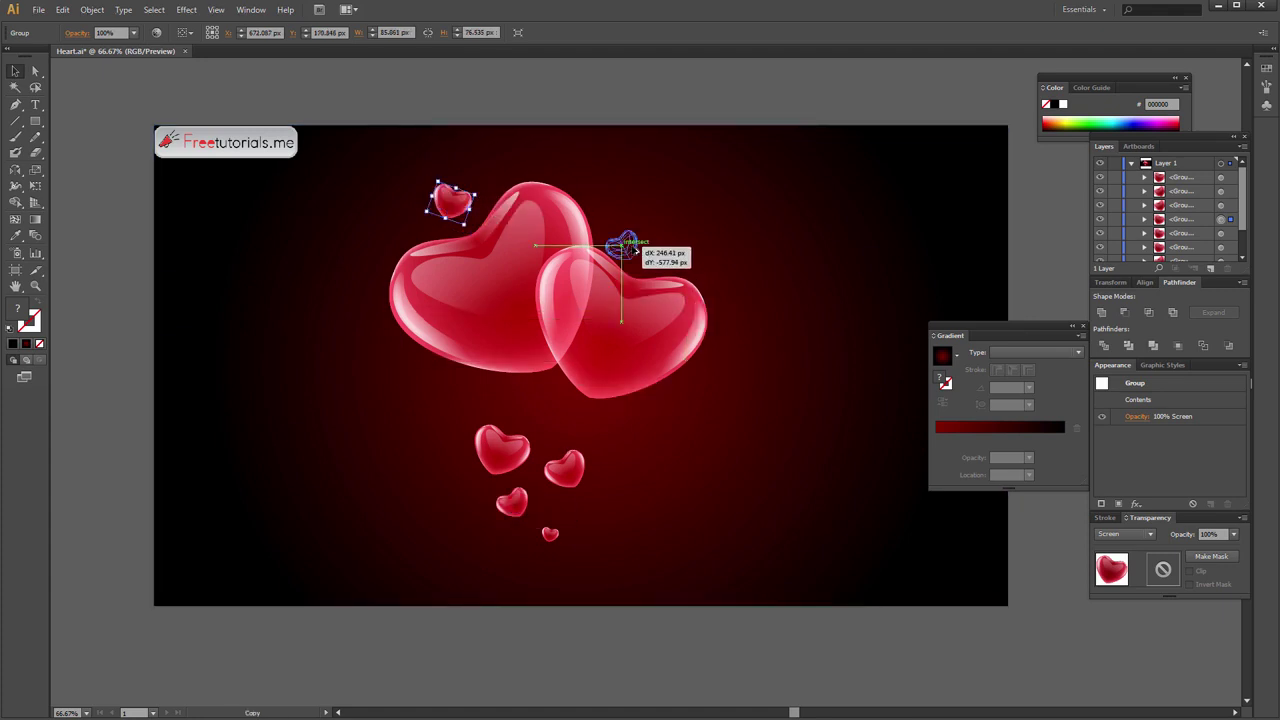
drag(632, 251, 640, 250)
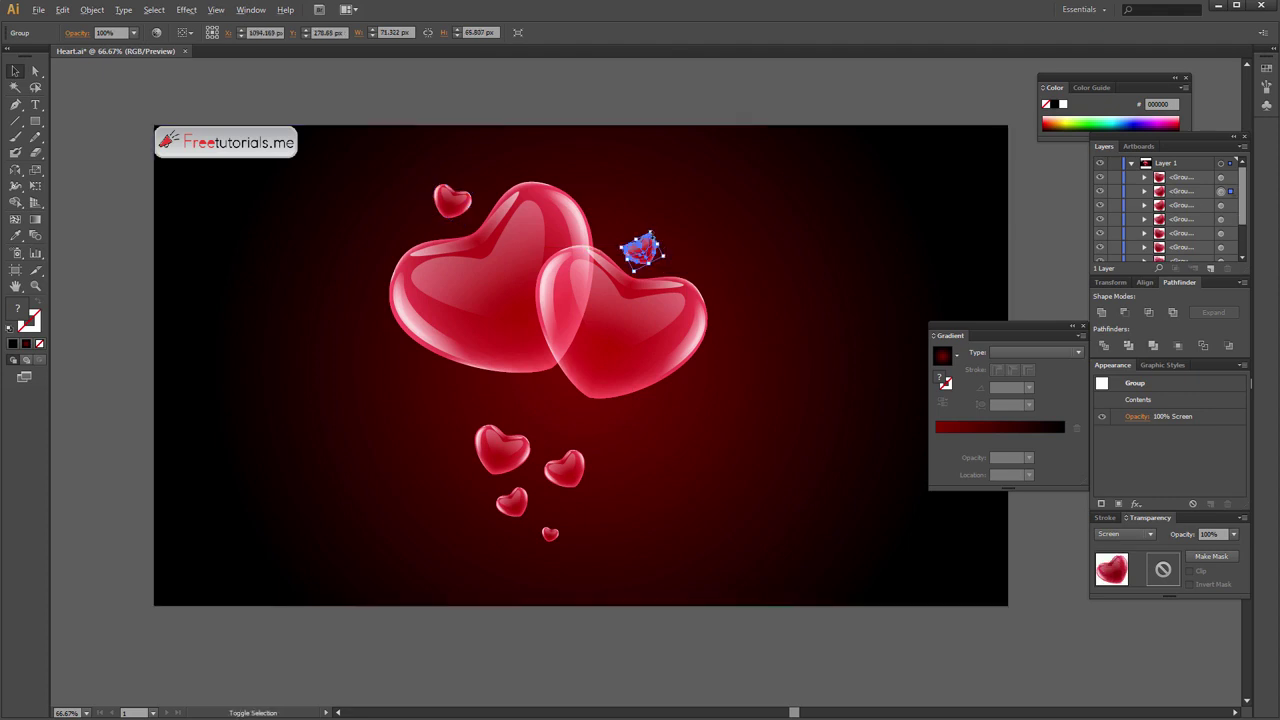
click(686, 243)
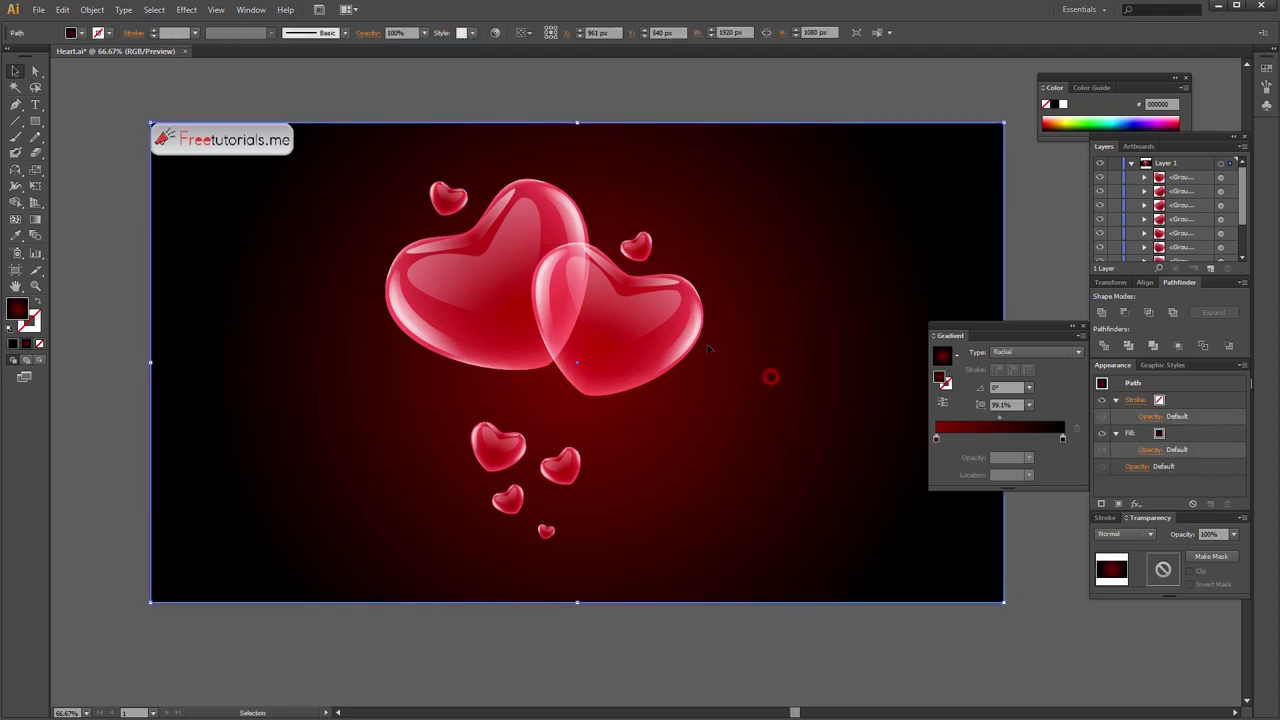
drag(741, 384, 734, 414)
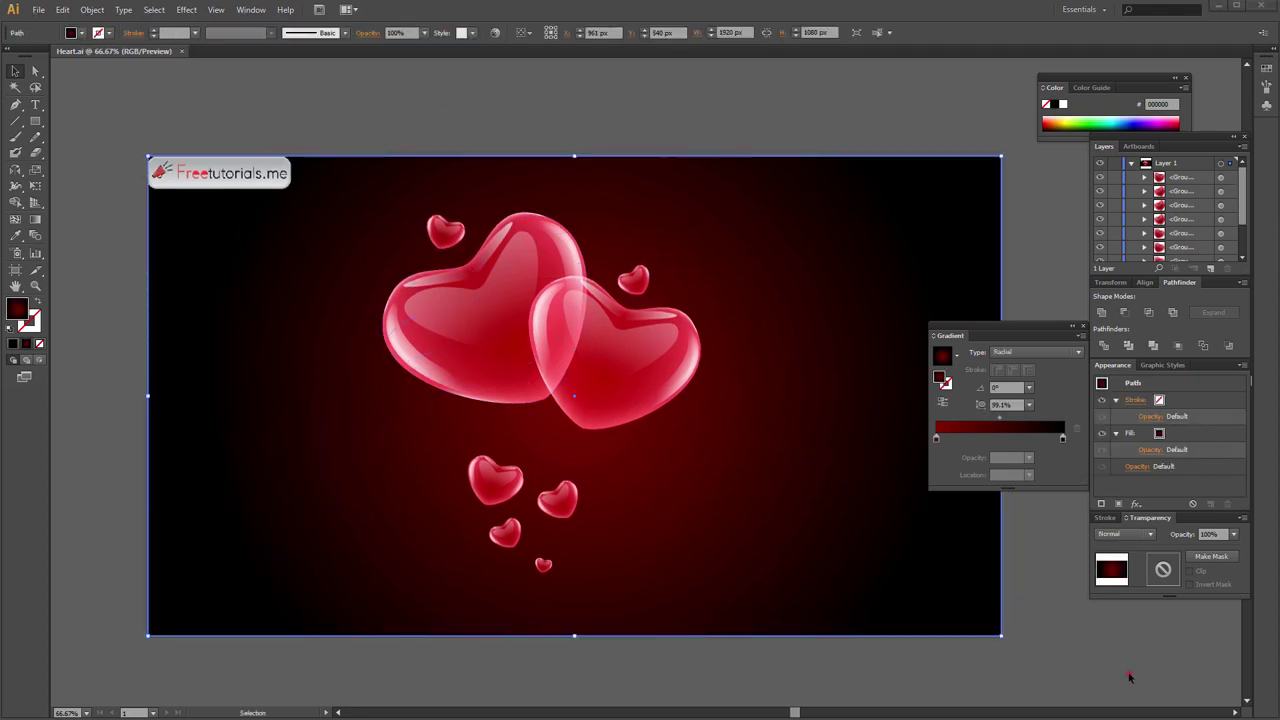
Lock the Freetutorials.me logo and the background rectangle via Object > Lock > Selection.
click(238, 173)
shift+click(347, 176)
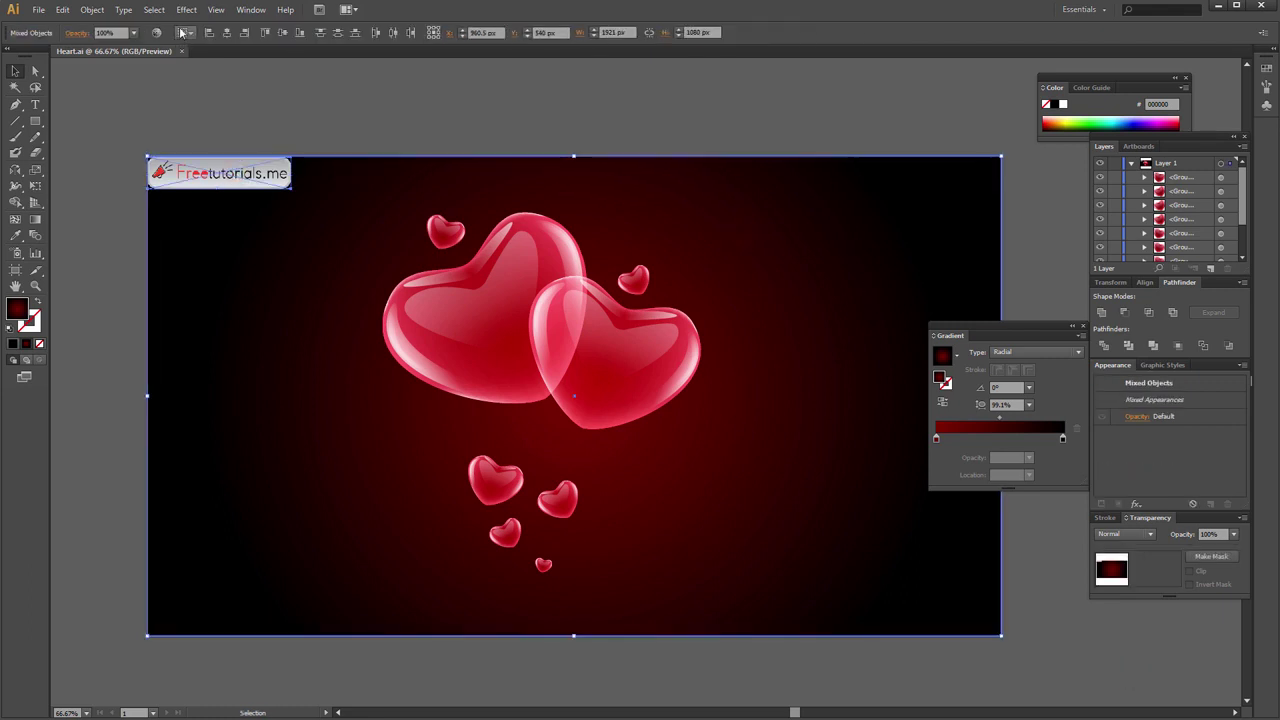
click(92, 10)
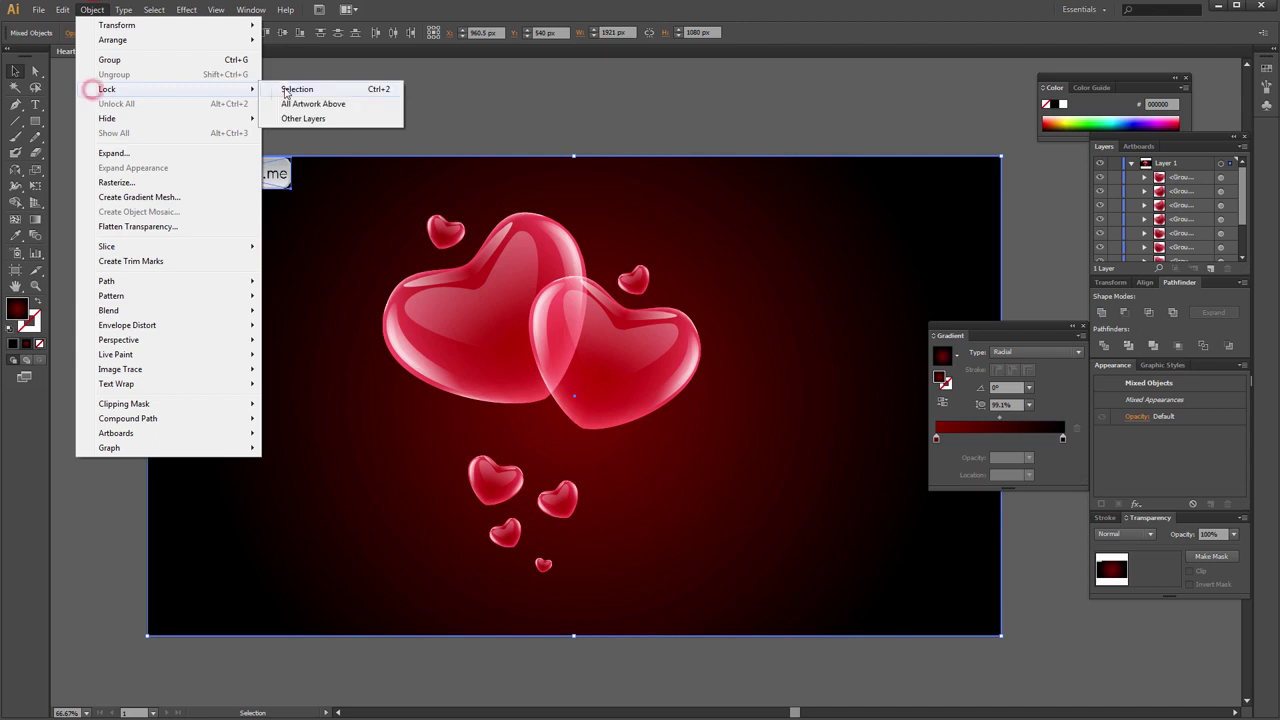
click(284, 88)
click(485, 265)
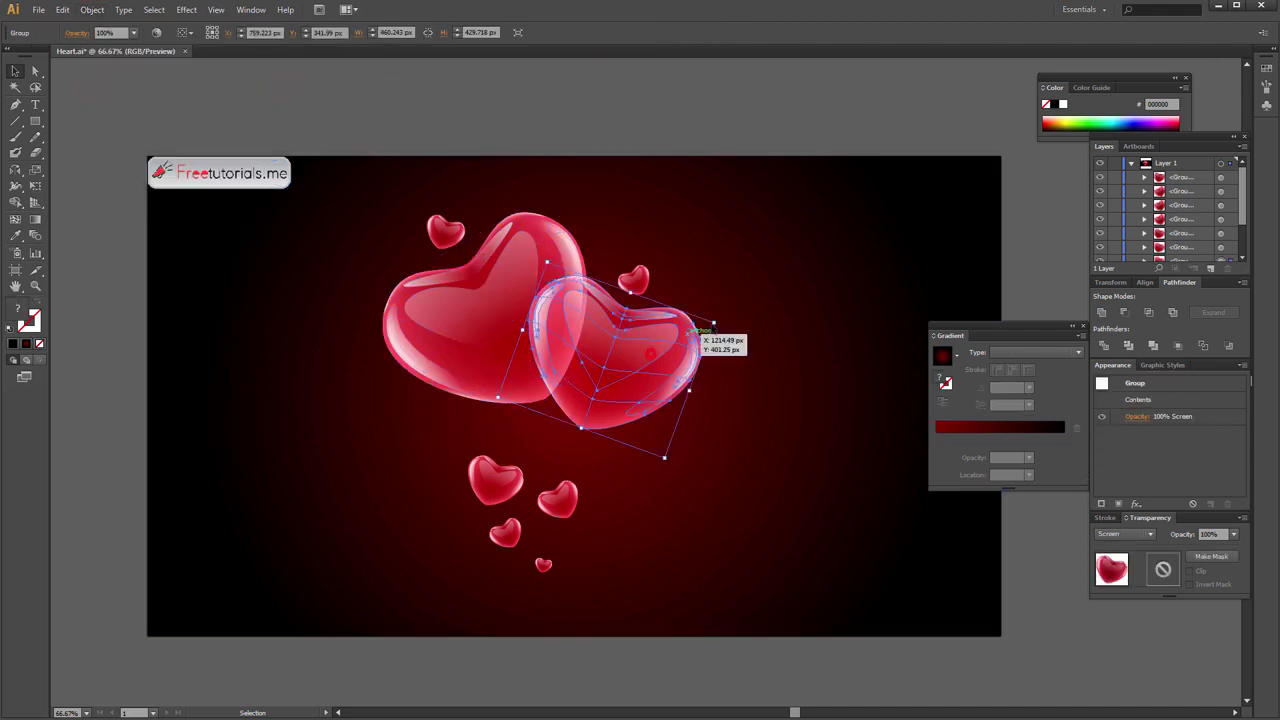
click(745, 307)
Marquee-select all the hearts and group them together.
drag(382, 200, 750, 605)
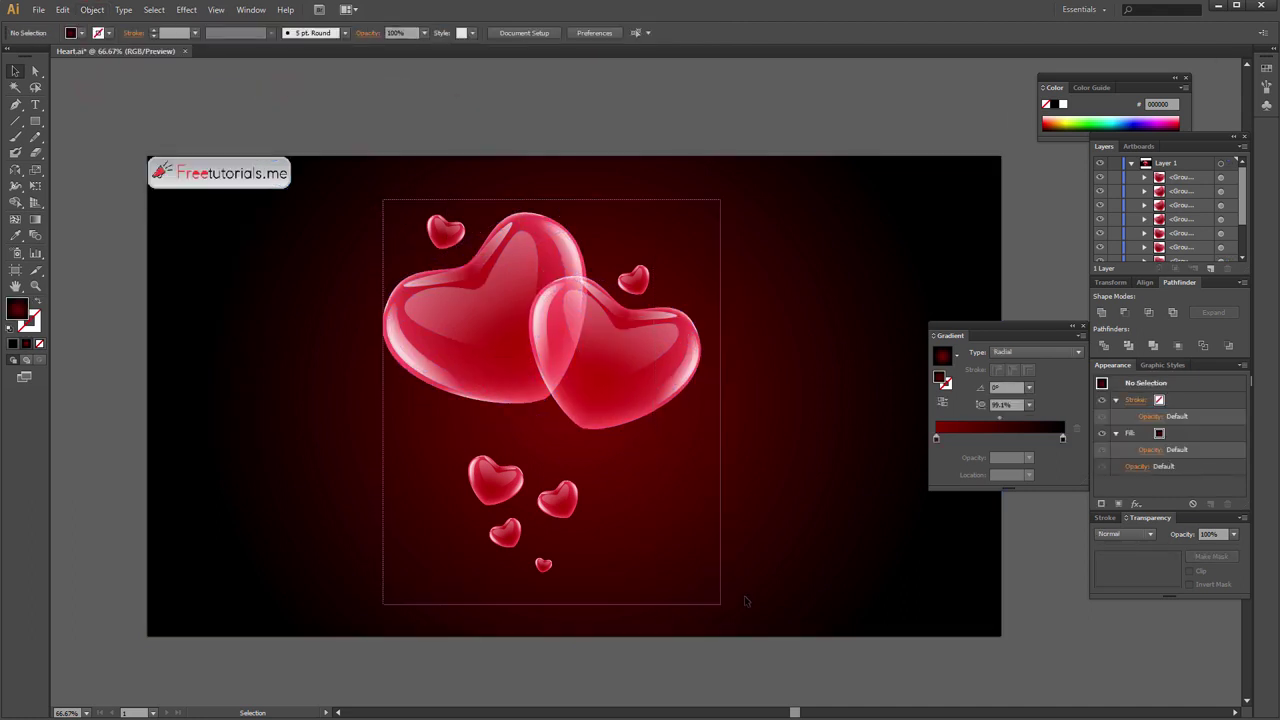
right_click(611, 370)
click(649, 439)
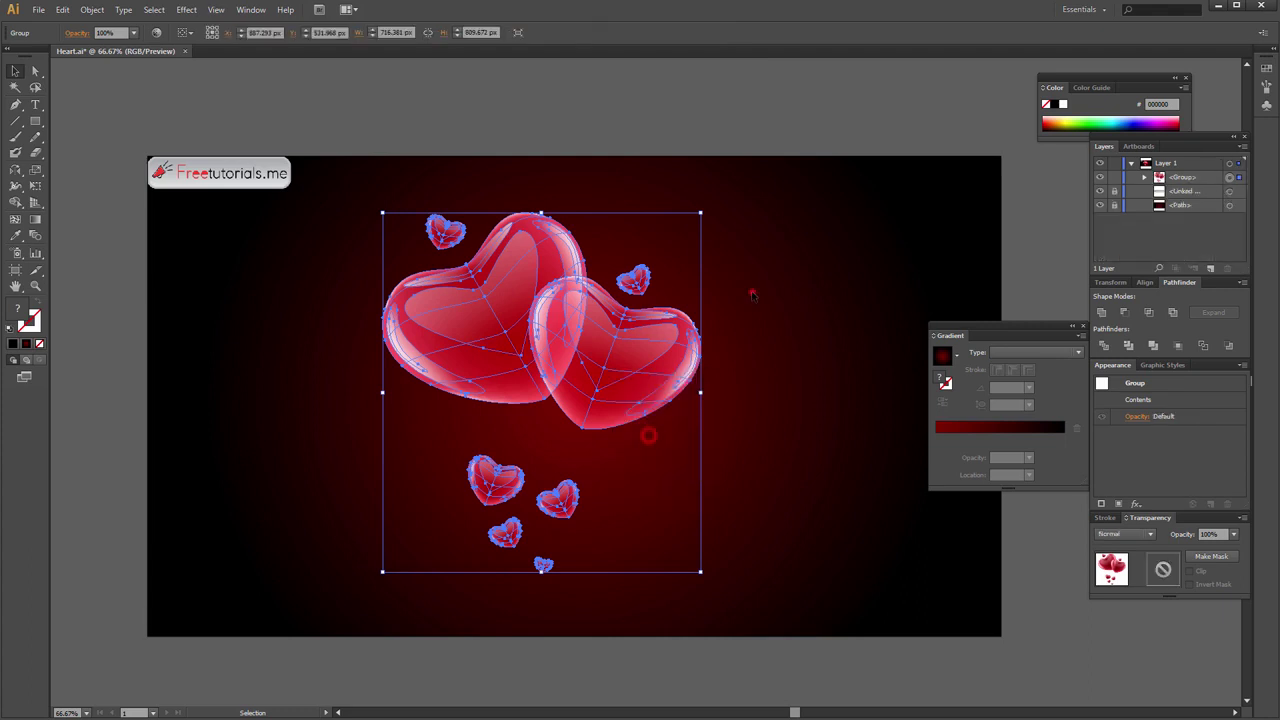
click(750, 290)
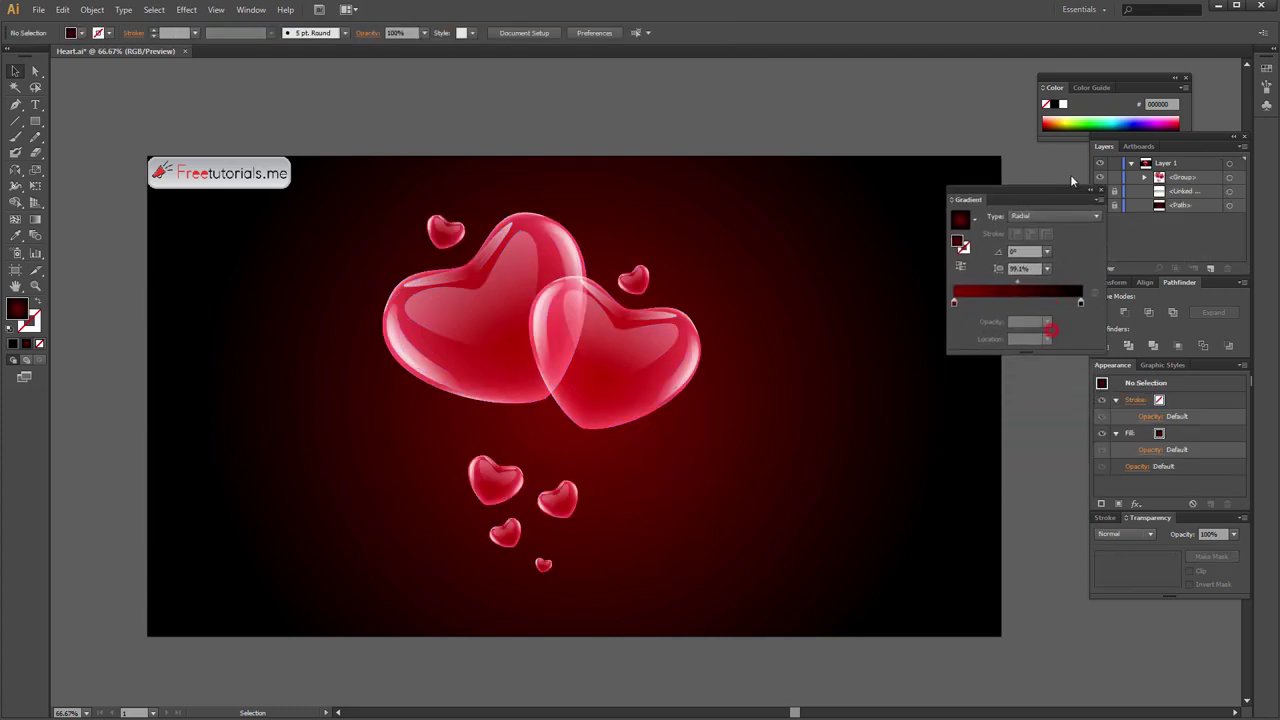
drag(1073, 332, 1105, 180)
drag(36, 122, 90, 150)
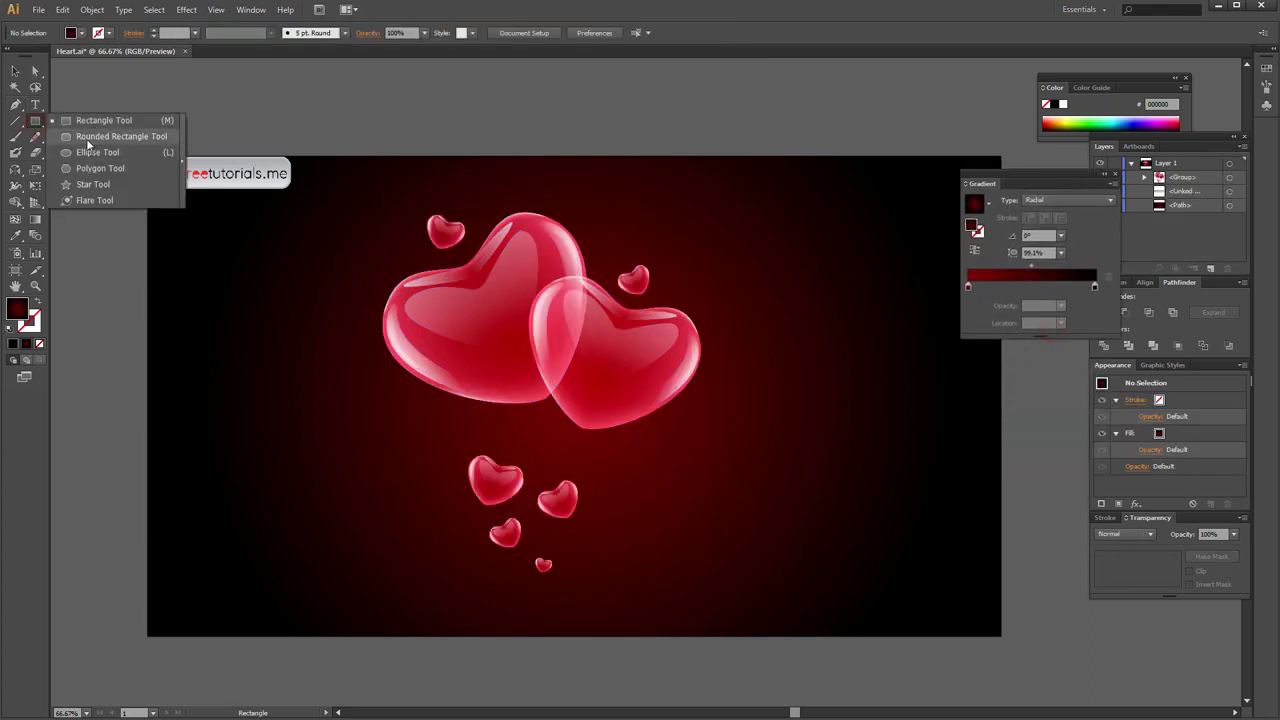
Draw a radial-gradient glow circle right of the hearts and Alt-drag a copy down-left.
drag(769, 293, 869, 393)
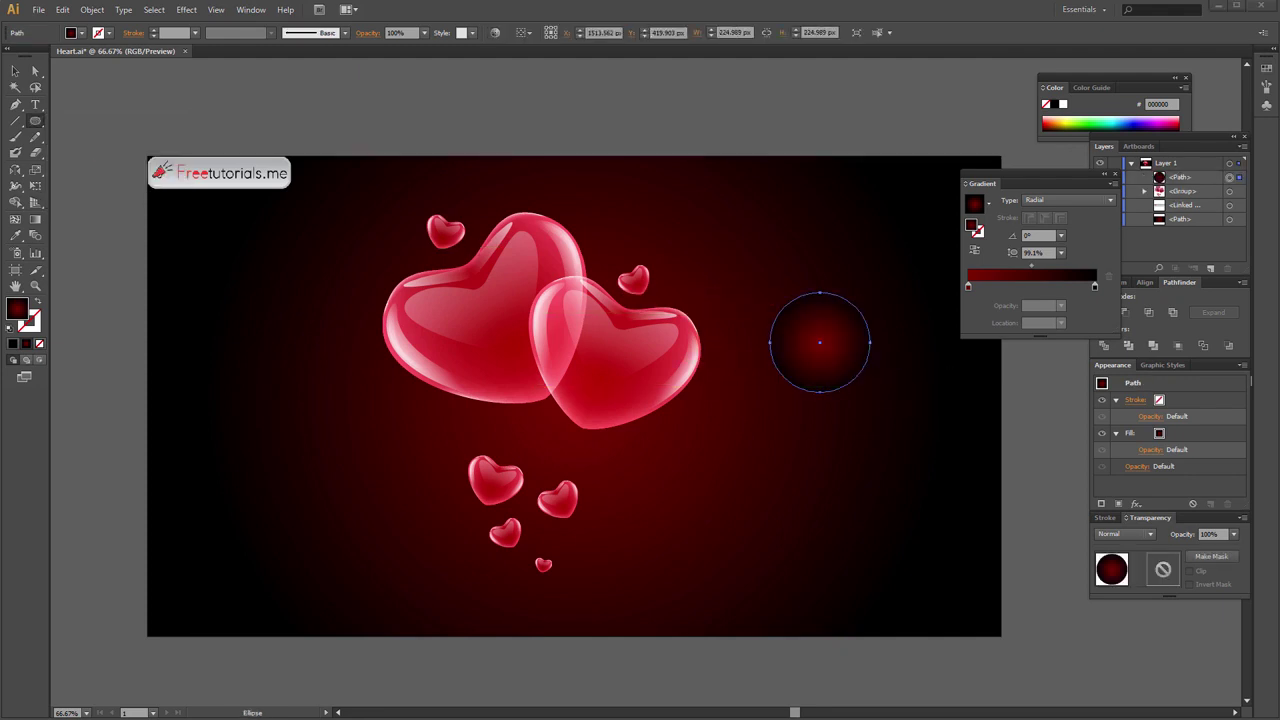
key(g)
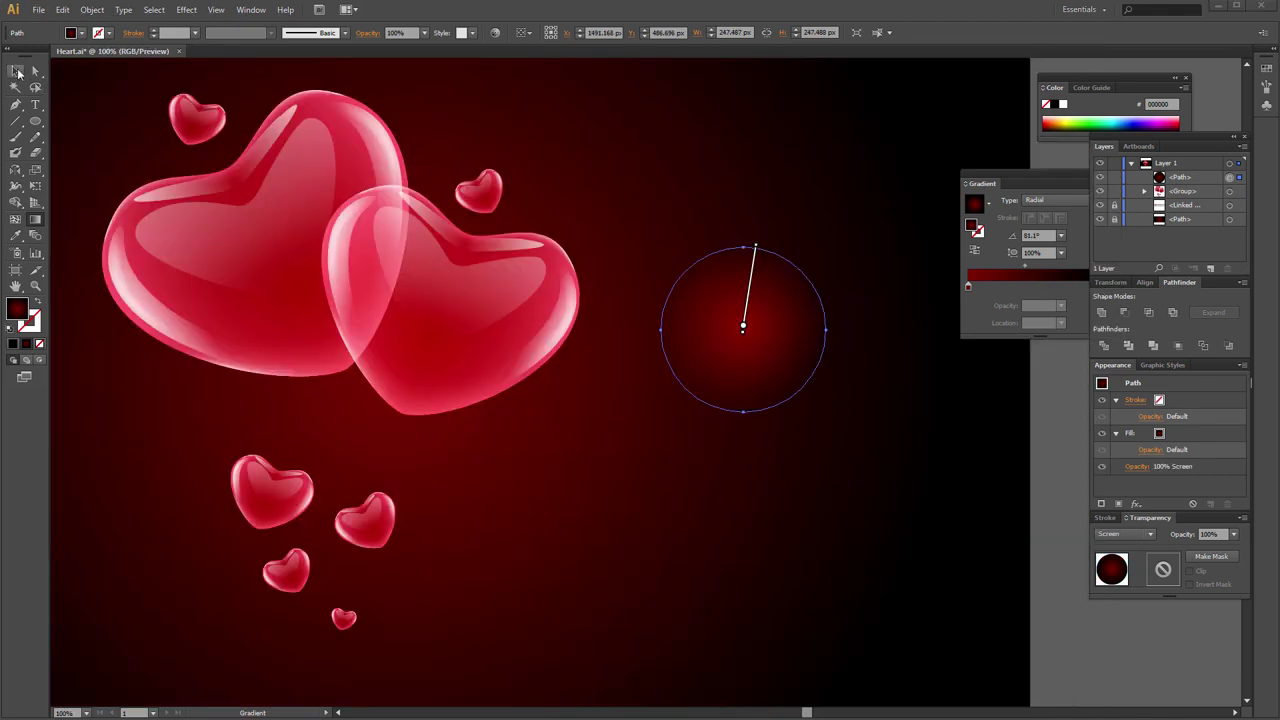
click(16, 71)
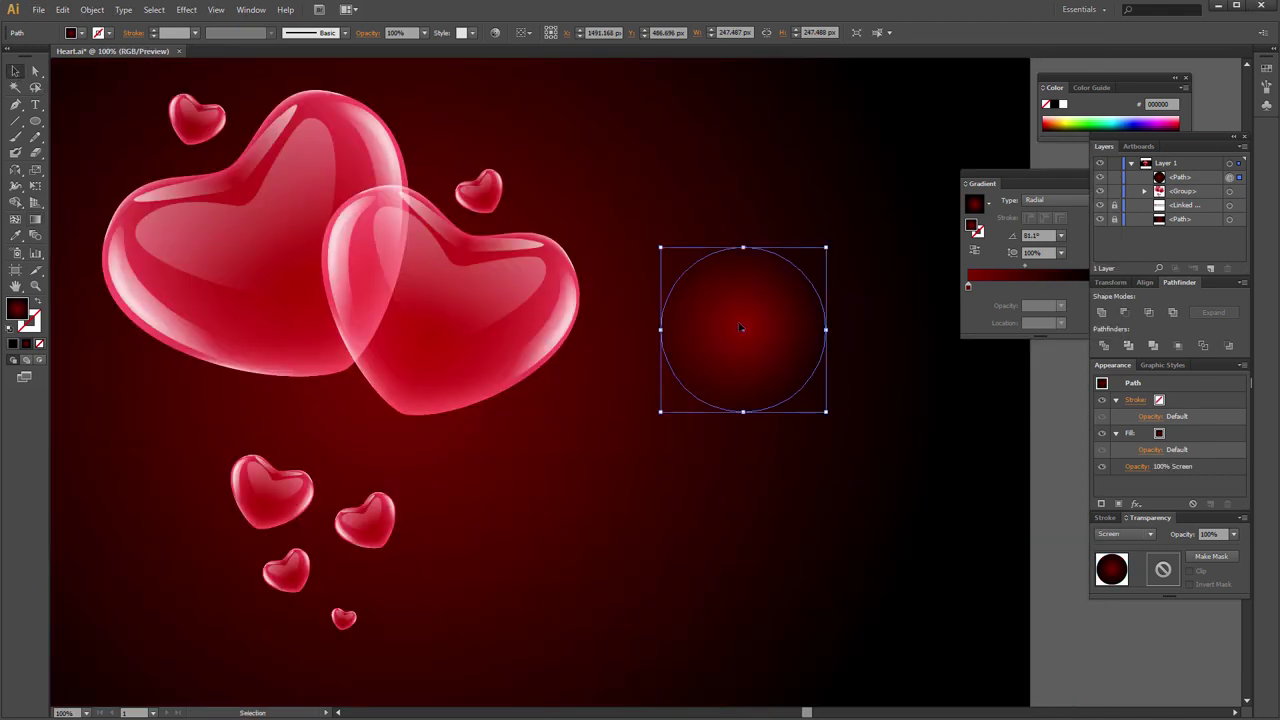
mouse_move(784, 326)
mouse_down()
mouse_move(748, 375)
mouse_move(848, 388)
mouse_move(850, 315)
mouse_move(770, 272)
mouse_move(858, 241)
mouse_up()
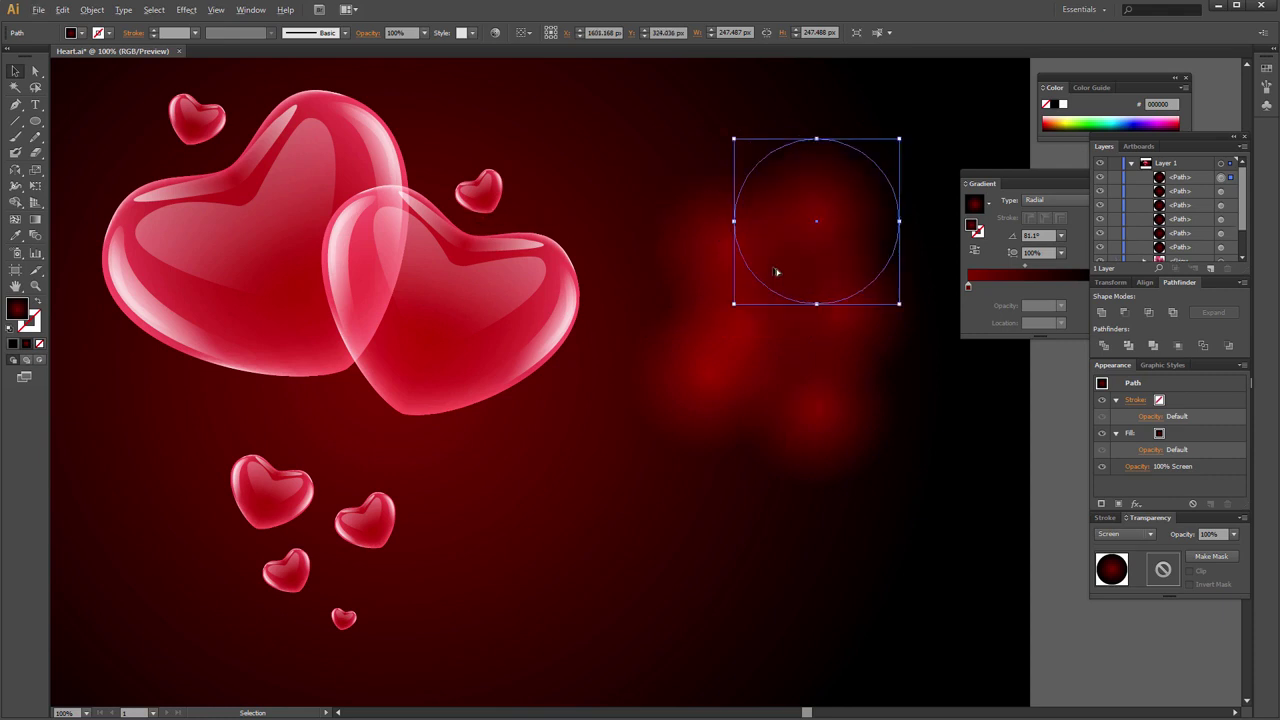
key(ctrl+minus)
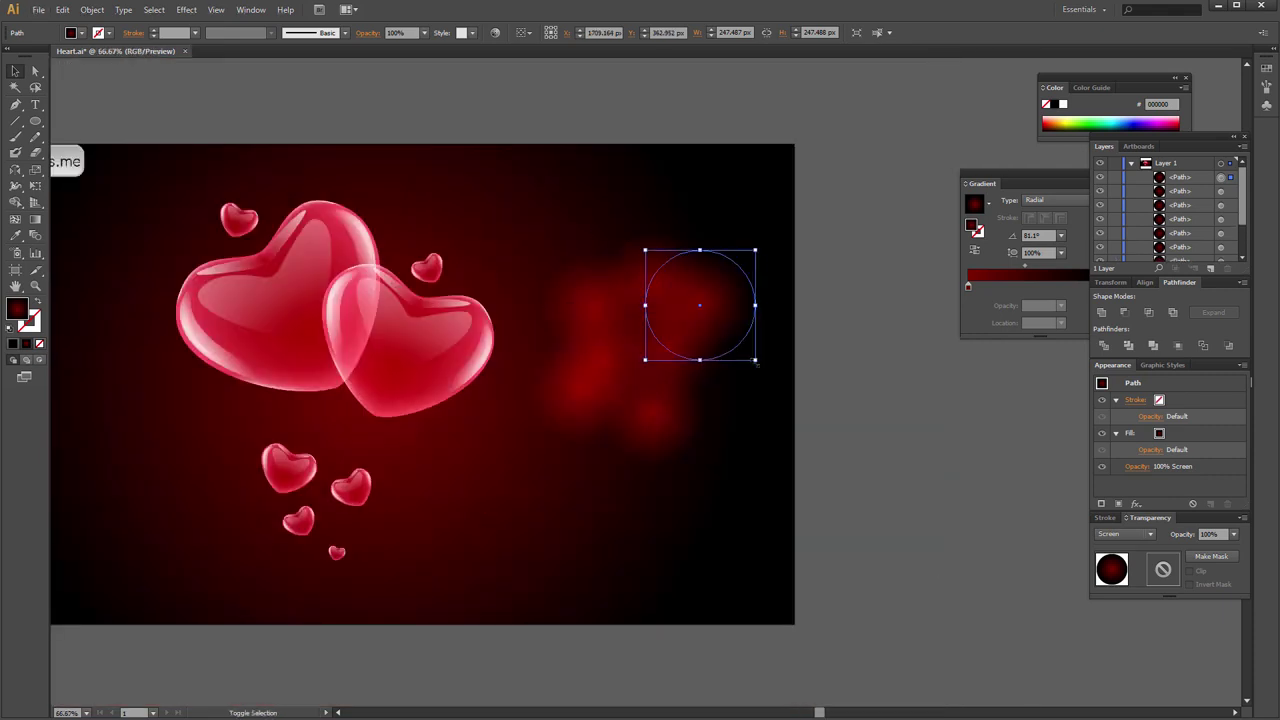
Enlarge a glow circle, move it onto the cluster, and delete the stray bottom circle.
drag(757, 366, 766, 451)
mouse_move(709, 388)
mouse_down()
mouse_move(643, 348)
mouse_move(716, 458)
mouse_move(545, 320)
mouse_move(615, 234)
mouse_move(667, 256)
mouse_move(532, 240)
mouse_move(575, 240)
mouse_move(581, 272)
mouse_move(655, 272)
mouse_move(606, 522)
mouse_up()
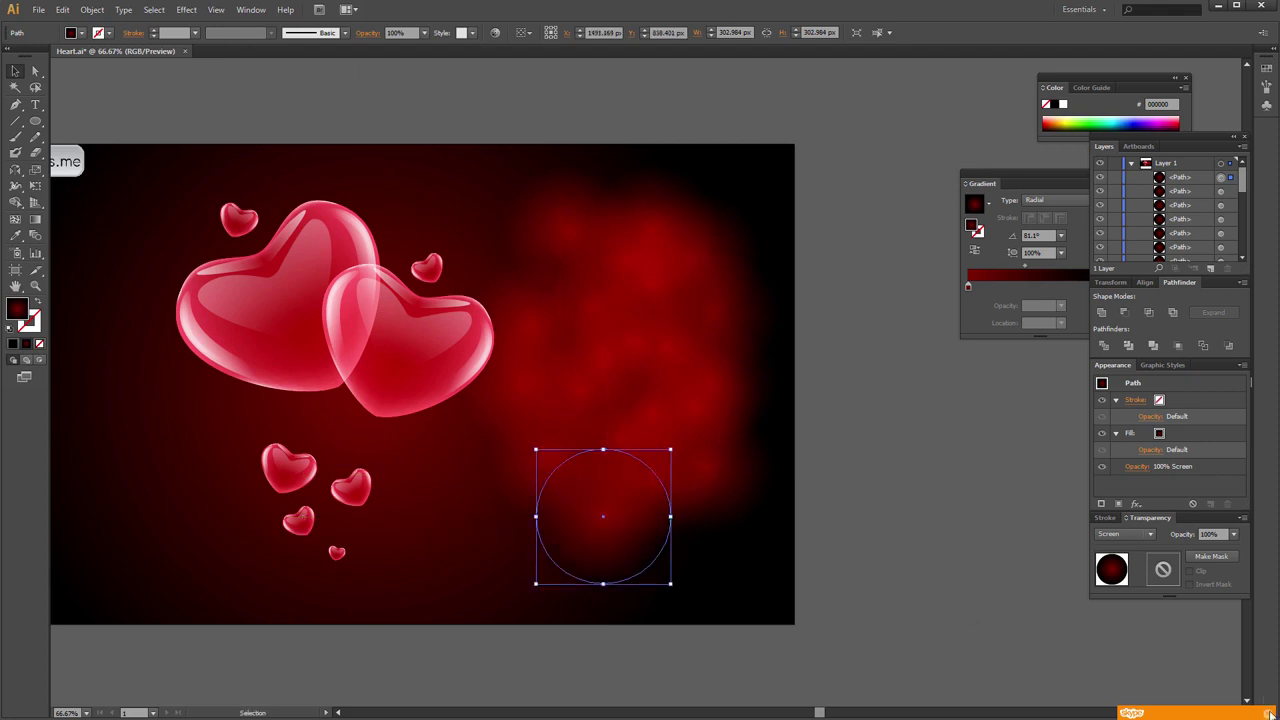
scroll(886, 566, left, 2)
key(Delete)
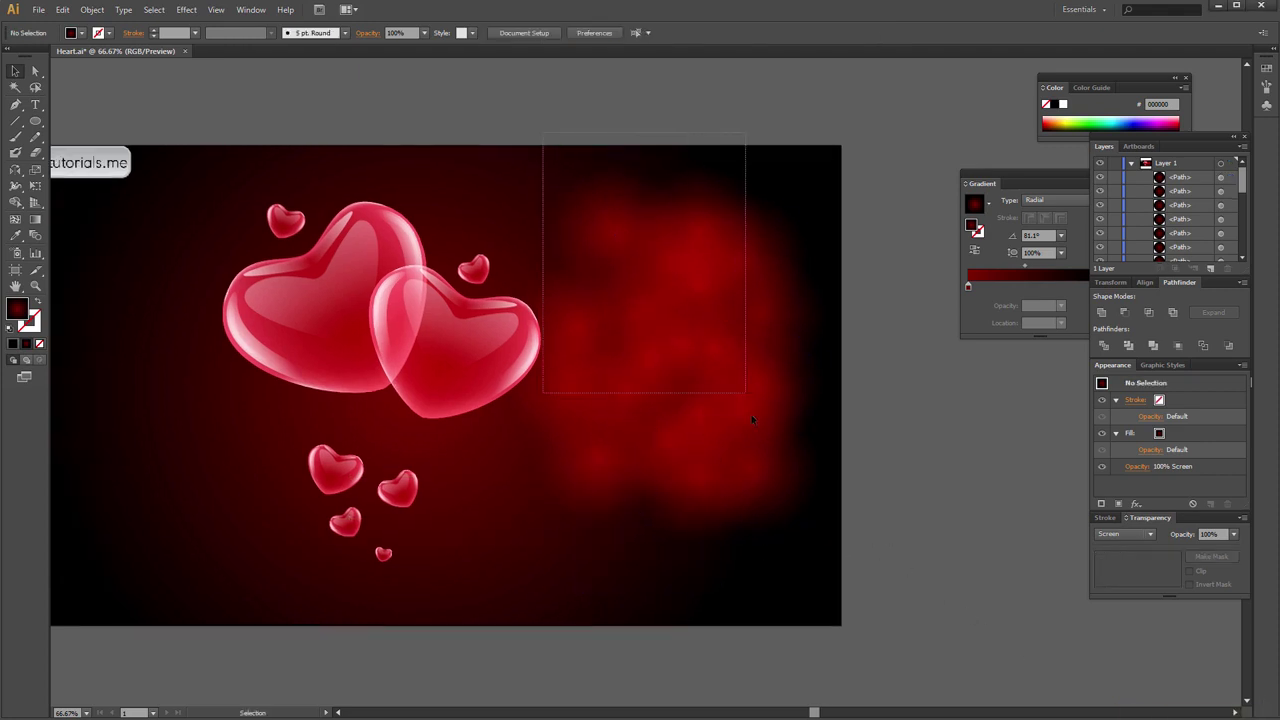
Group all glow circles, stretch the group wider, and move it behind the hearts.
drag(543, 143, 845, 510)
right_click(697, 321)
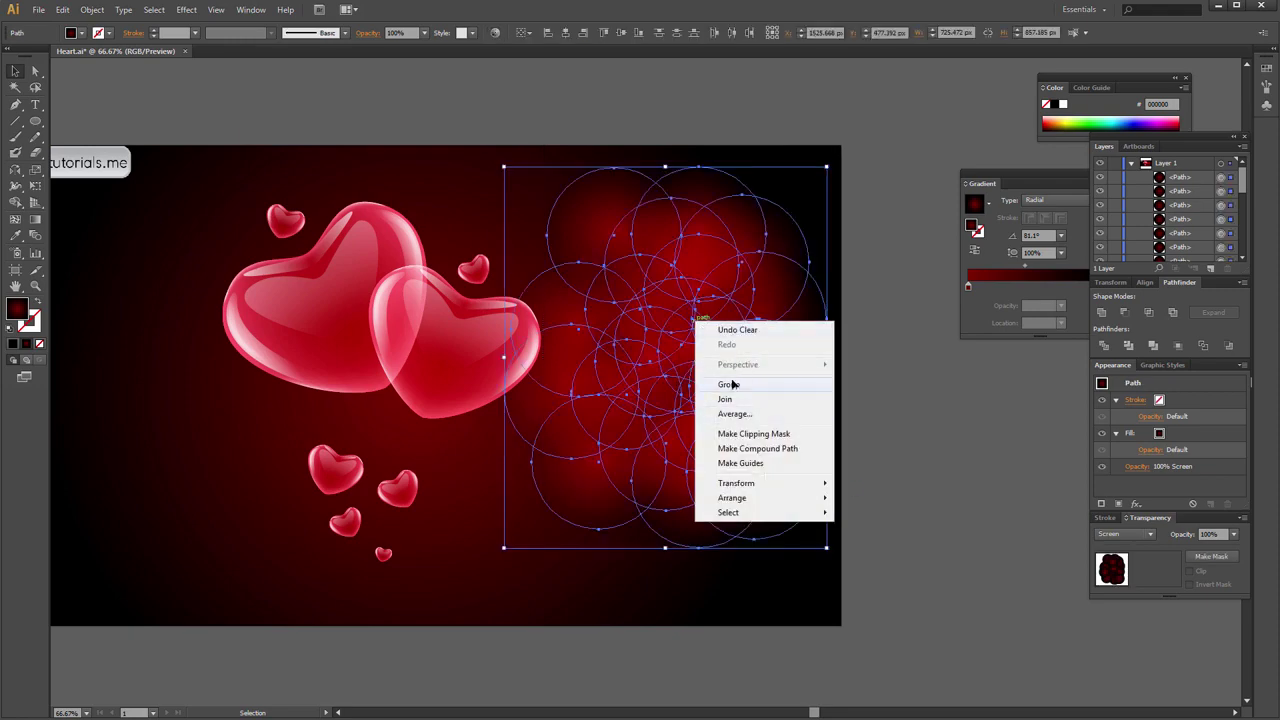
click(731, 384)
mouse_move(706, 364)
mouse_down()
mouse_move(401, 351)
mouse_move(557, 343)
mouse_up()
drag(527, 427, 567, 420)
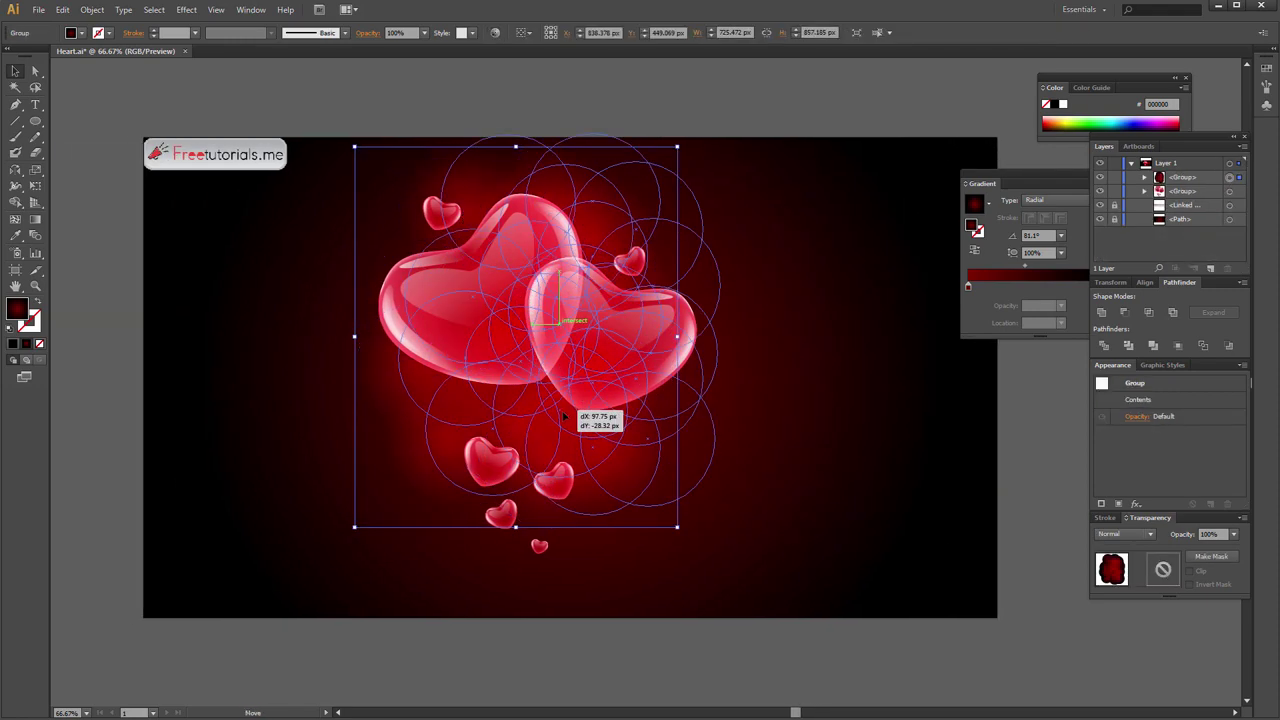
drag(718, 330, 775, 330)
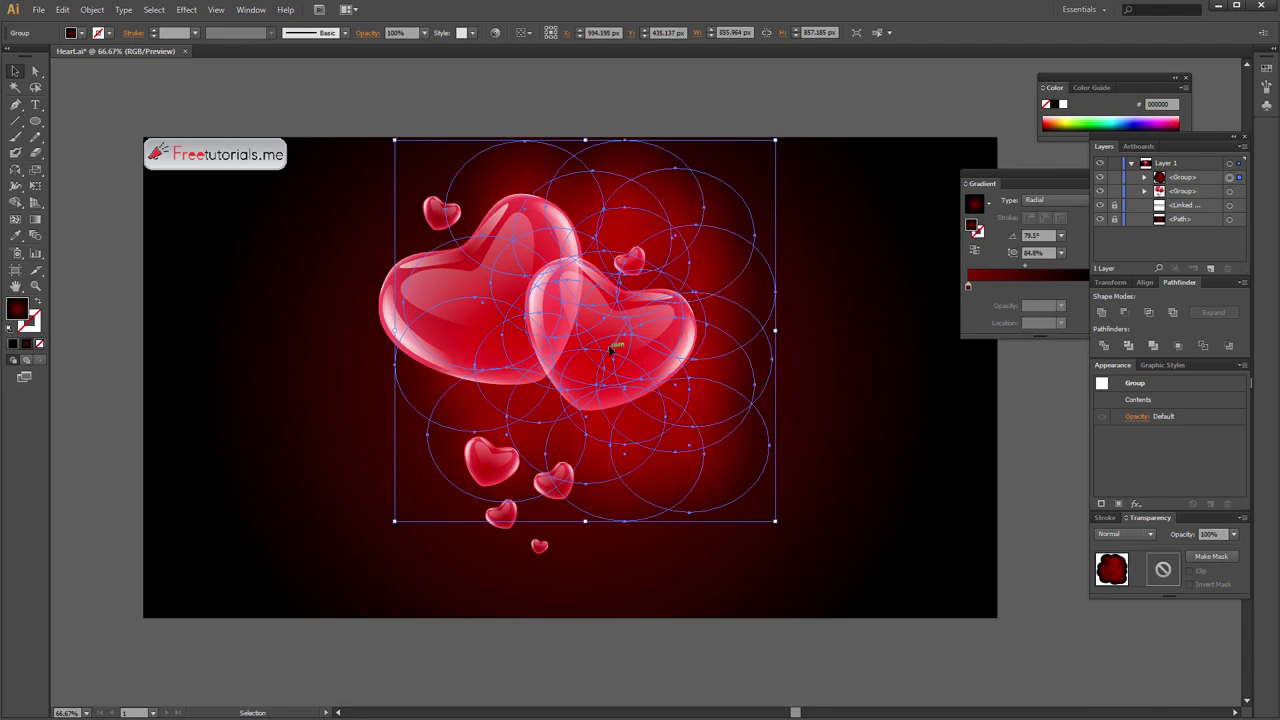
drag(620, 350, 460, 348)
click(785, 232)
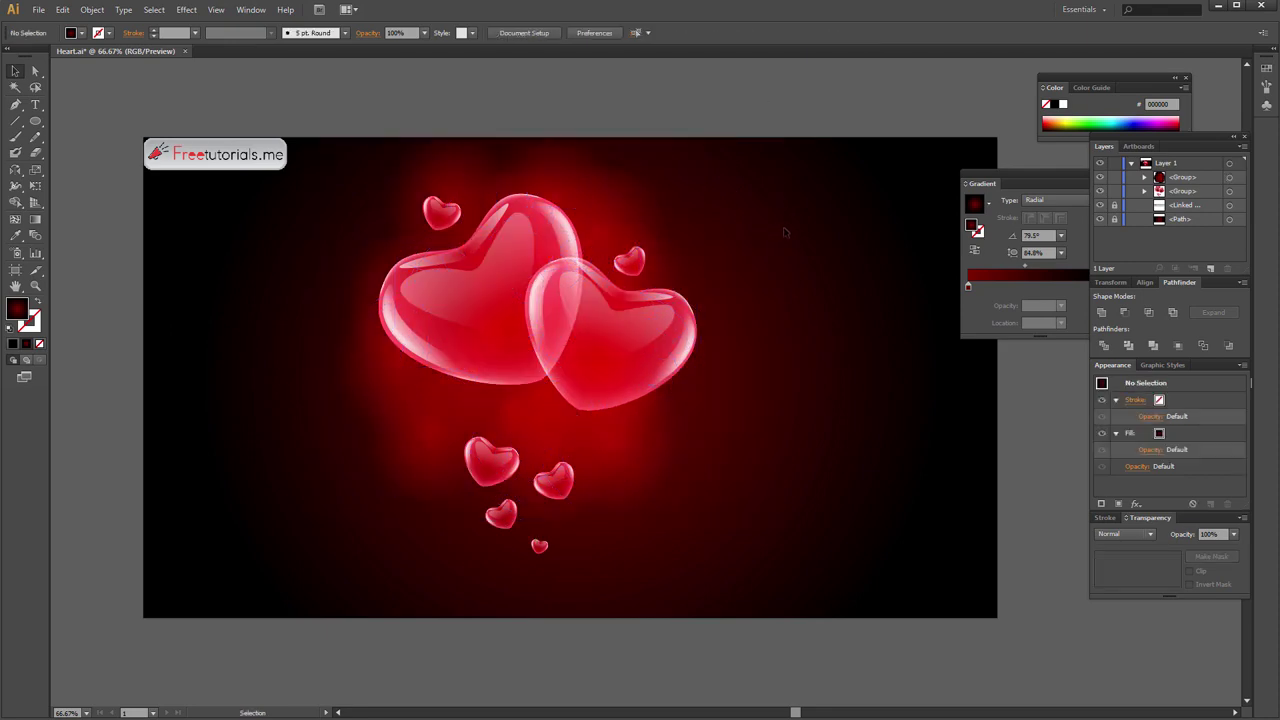
Try making the glow group wider and shorter, then undo that resize.
click(617, 468)
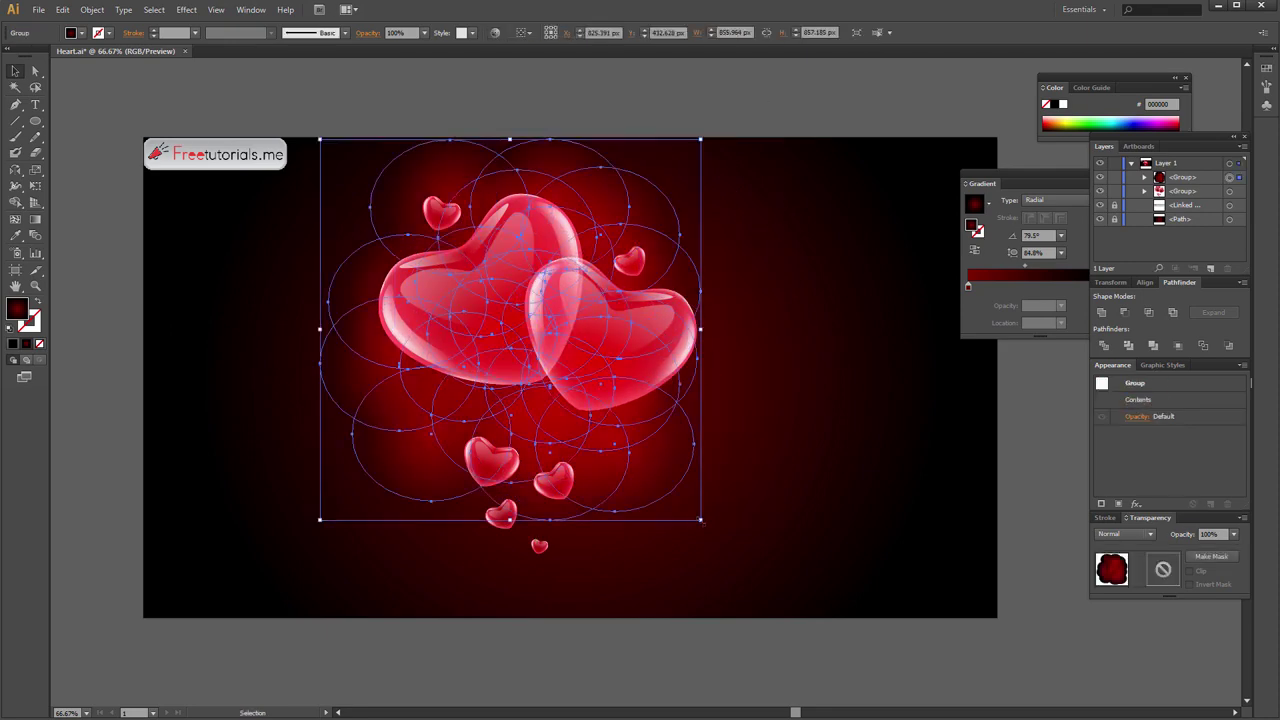
drag(701, 520, 707, 312)
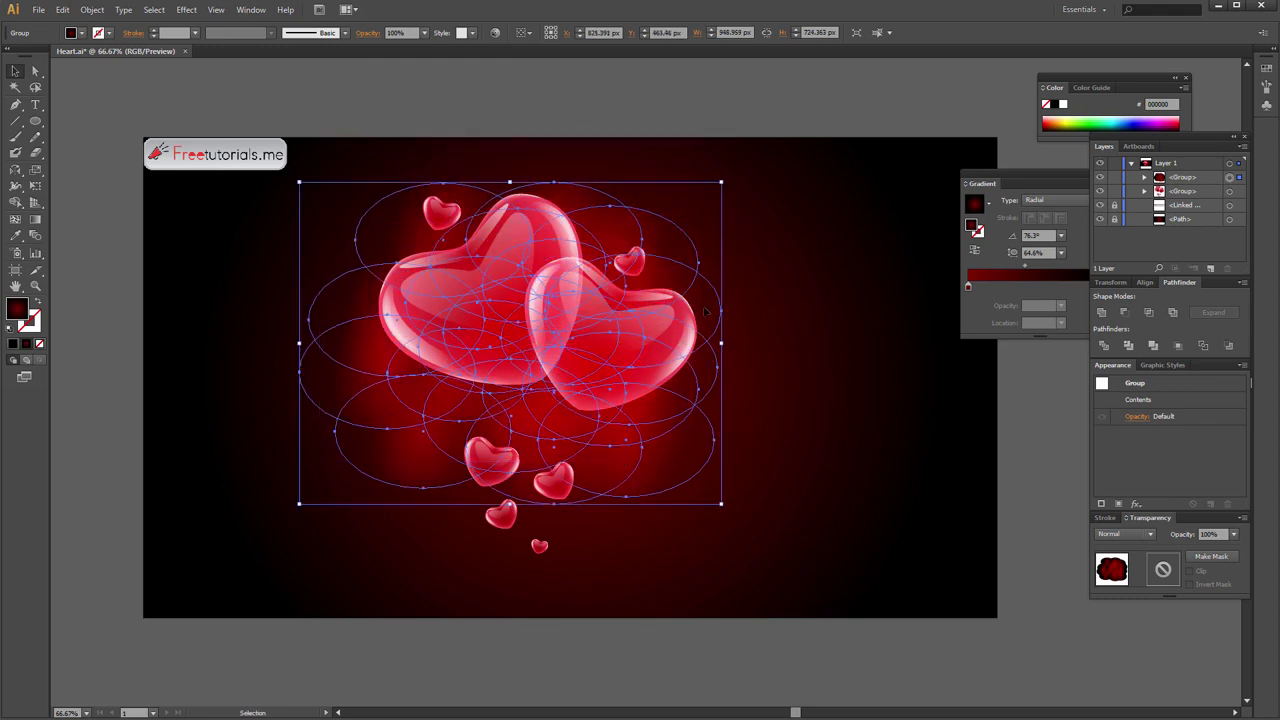
click(725, 163)
key(ctrl+z)
key(ctrl+z)
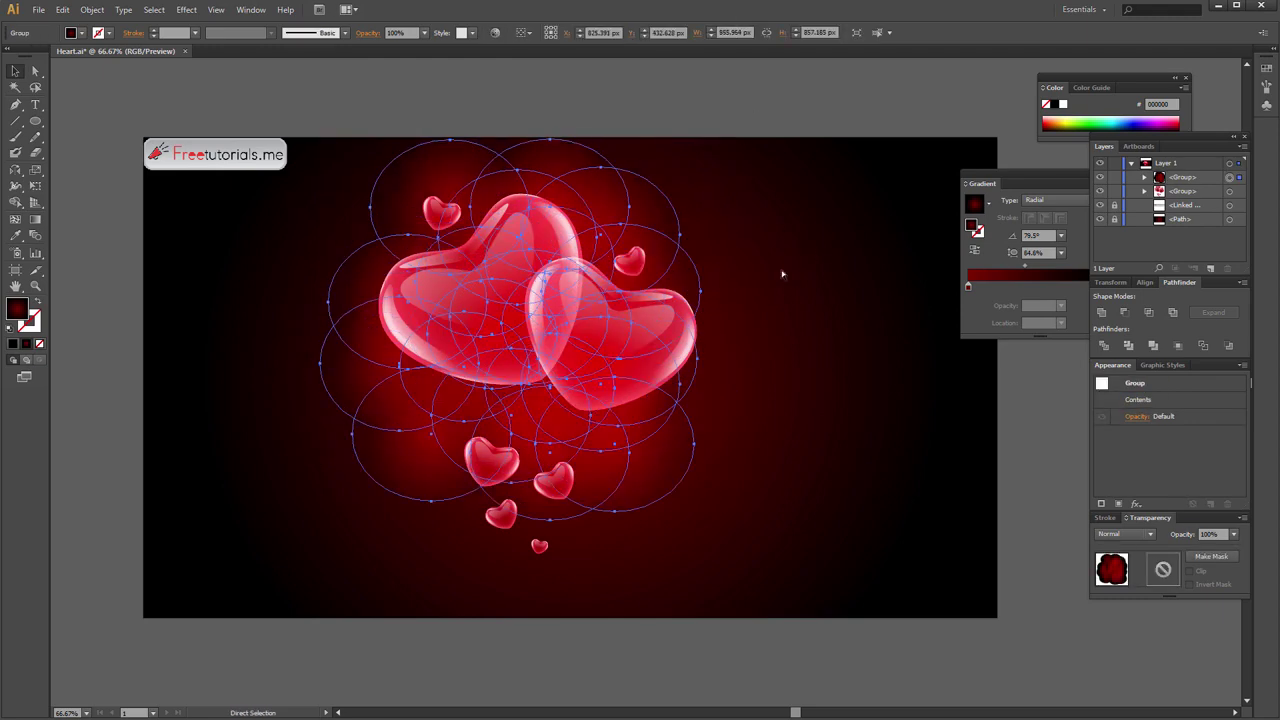
click(849, 456)
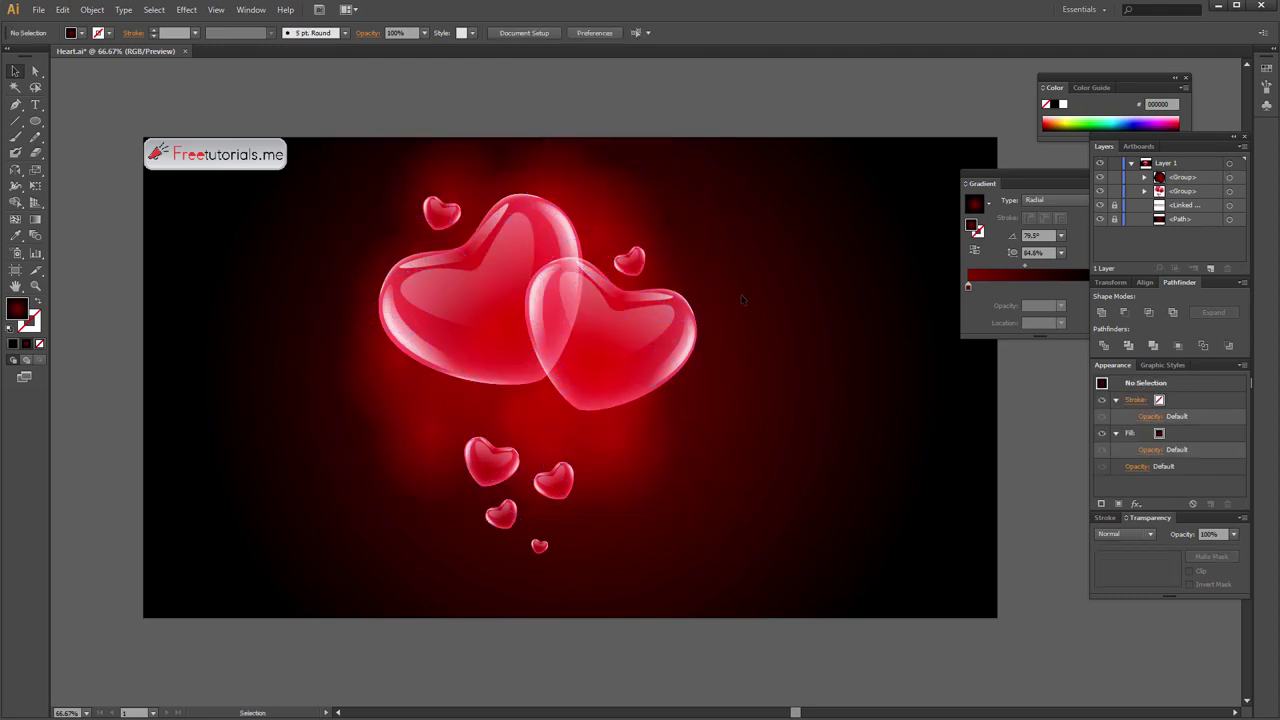
click(600, 240)
Ungroup the glow circles and move the lower ellipse up toward the left heart.
right_click(625, 218)
click(709, 296)
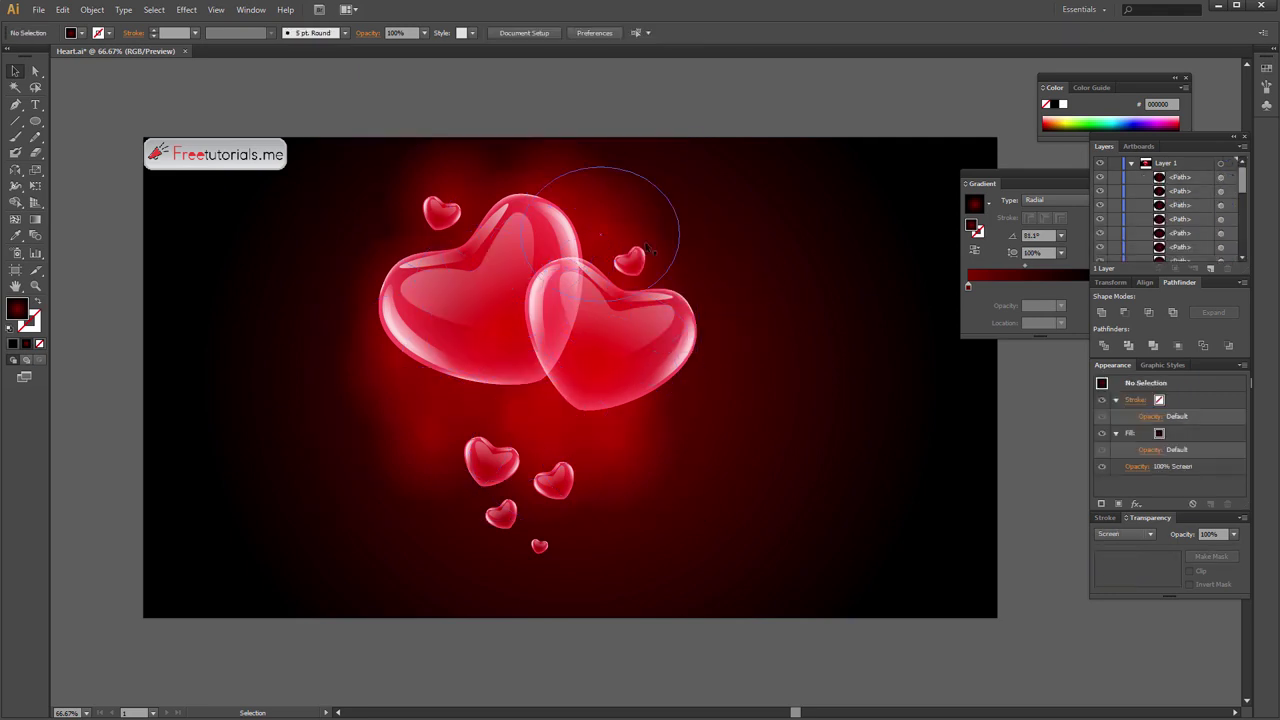
click(632, 198)
click(531, 180)
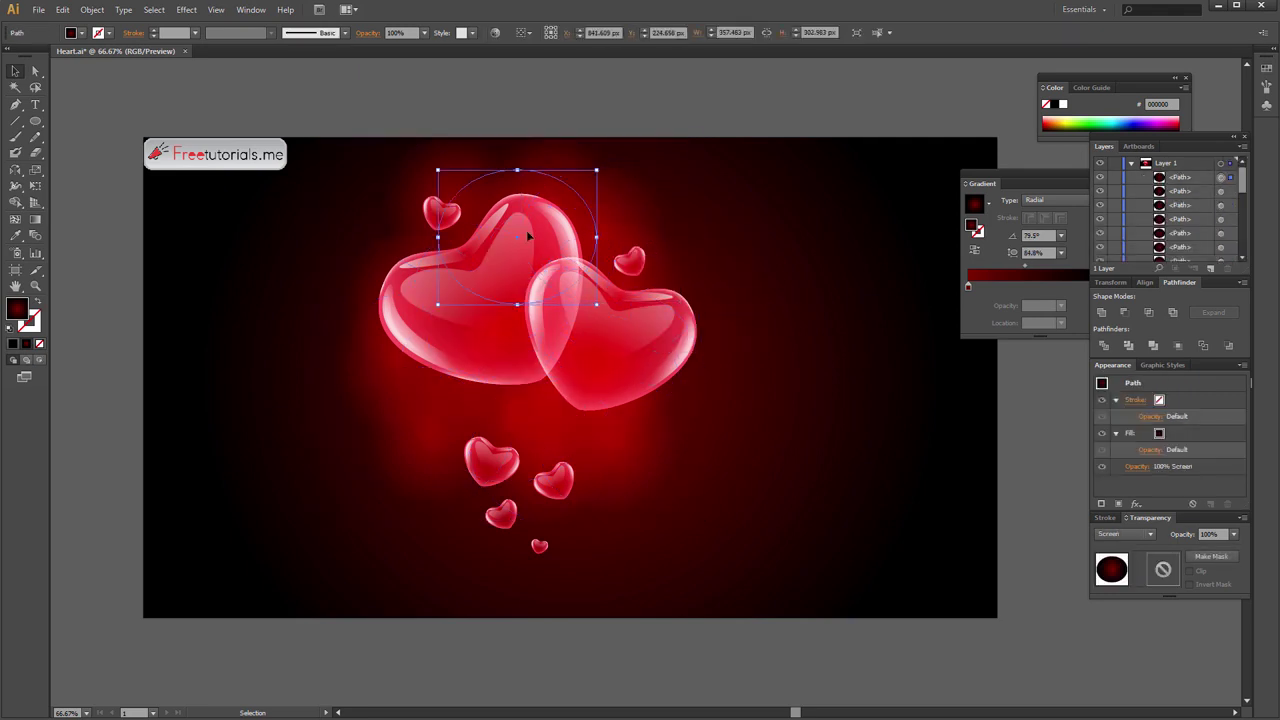
drag(502, 222, 498, 242)
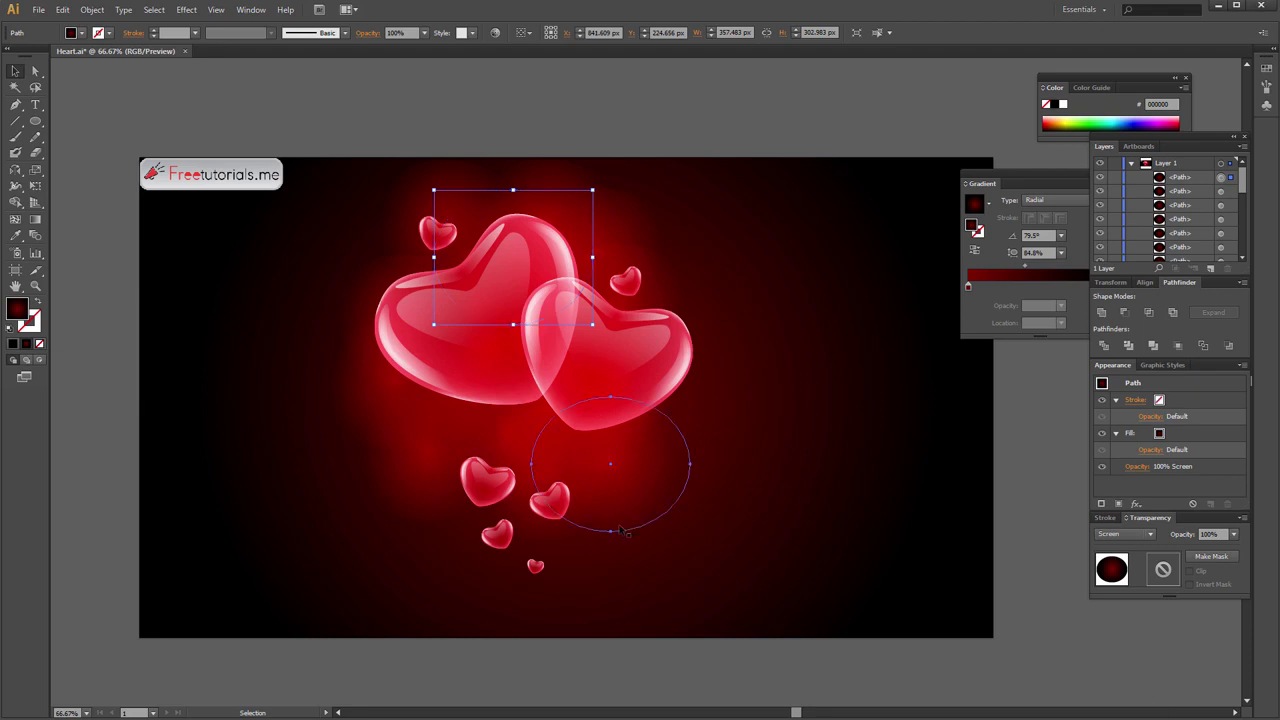
mouse_move(620, 531)
mouse_down()
mouse_move(680, 481)
mouse_move(430, 485)
mouse_move(395, 465)
mouse_move(462, 191)
mouse_move(621, 212)
mouse_move(454, 230)
mouse_up()
key(ctrl+shift+a)
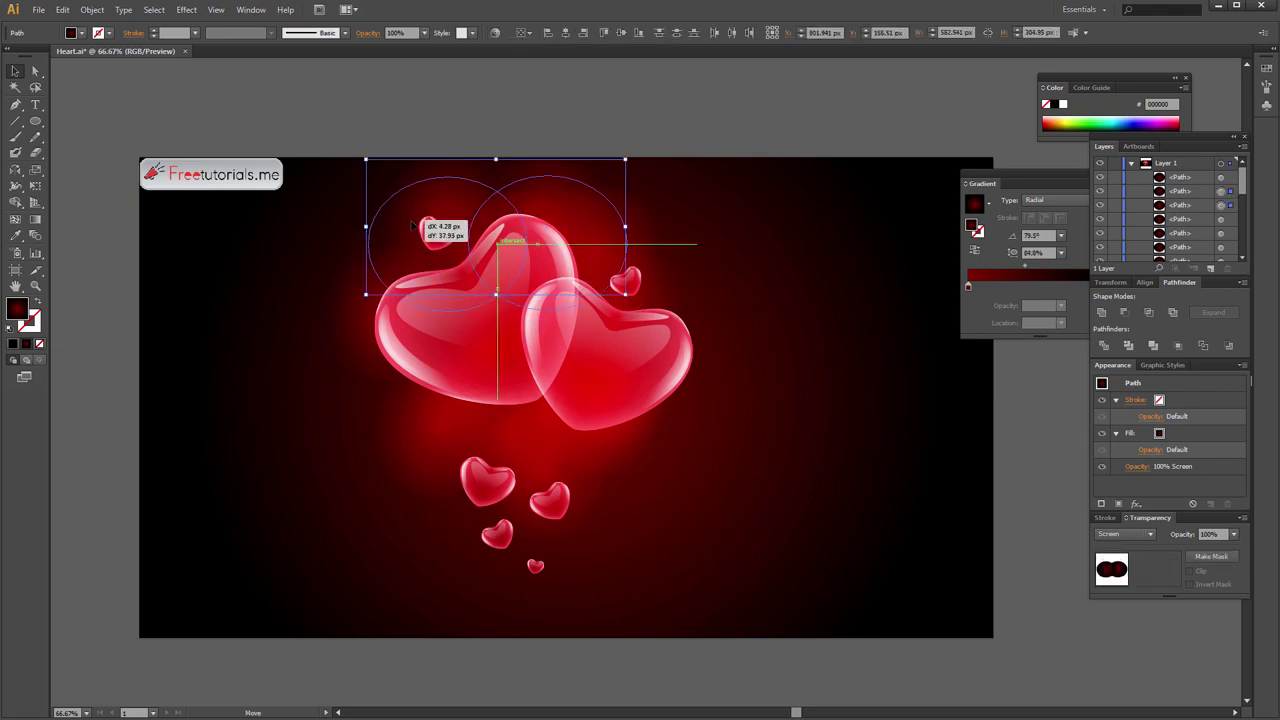
Move ellipses over the big hearts' tops, shrinking them, and pull another down toward the hearts.
click(804, 220)
click(660, 240)
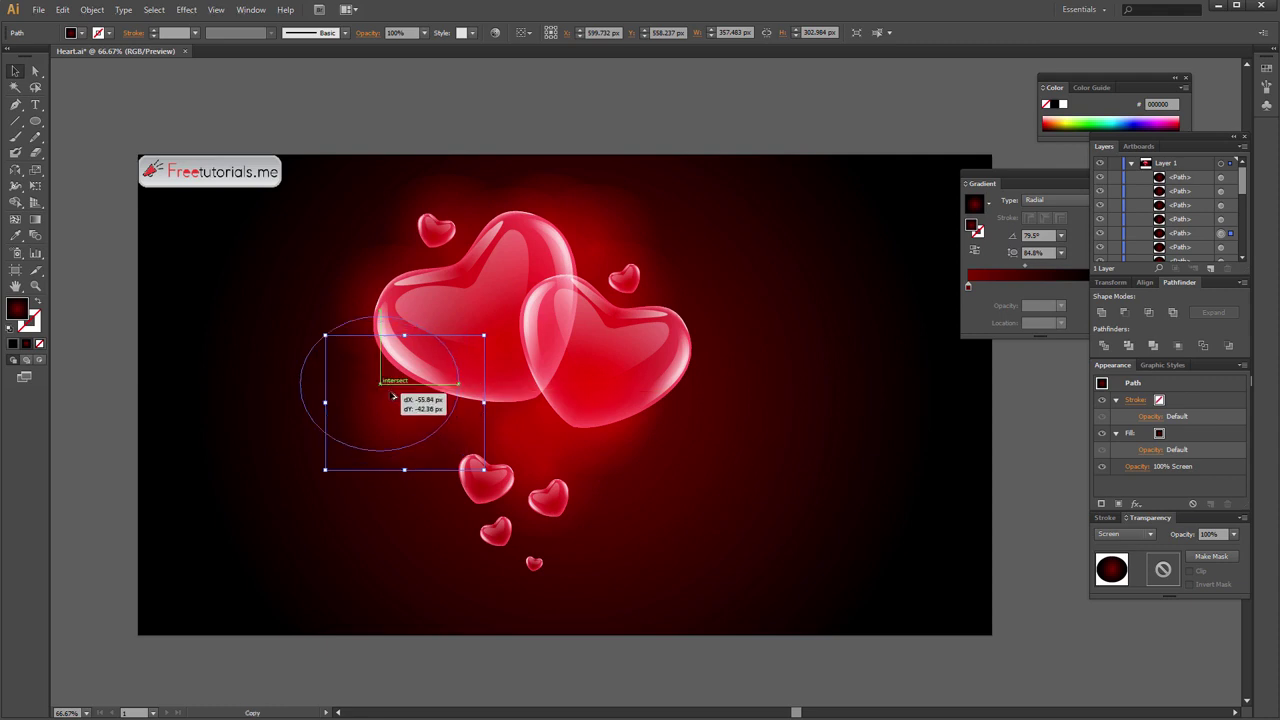
mouse_move(405, 459)
mouse_down()
mouse_move(350, 412)
mouse_move(421, 251)
mouse_move(497, 193)
mouse_move(440, 238)
mouse_up()
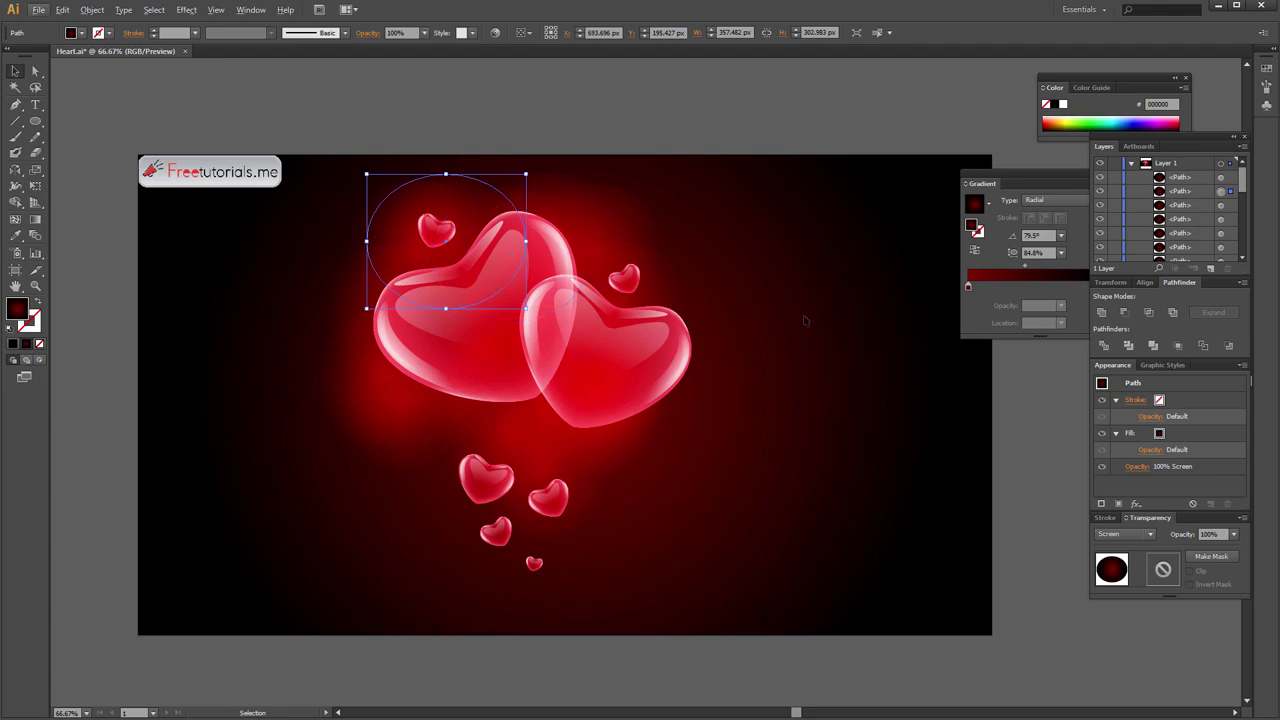
drag(475, 248, 530, 220)
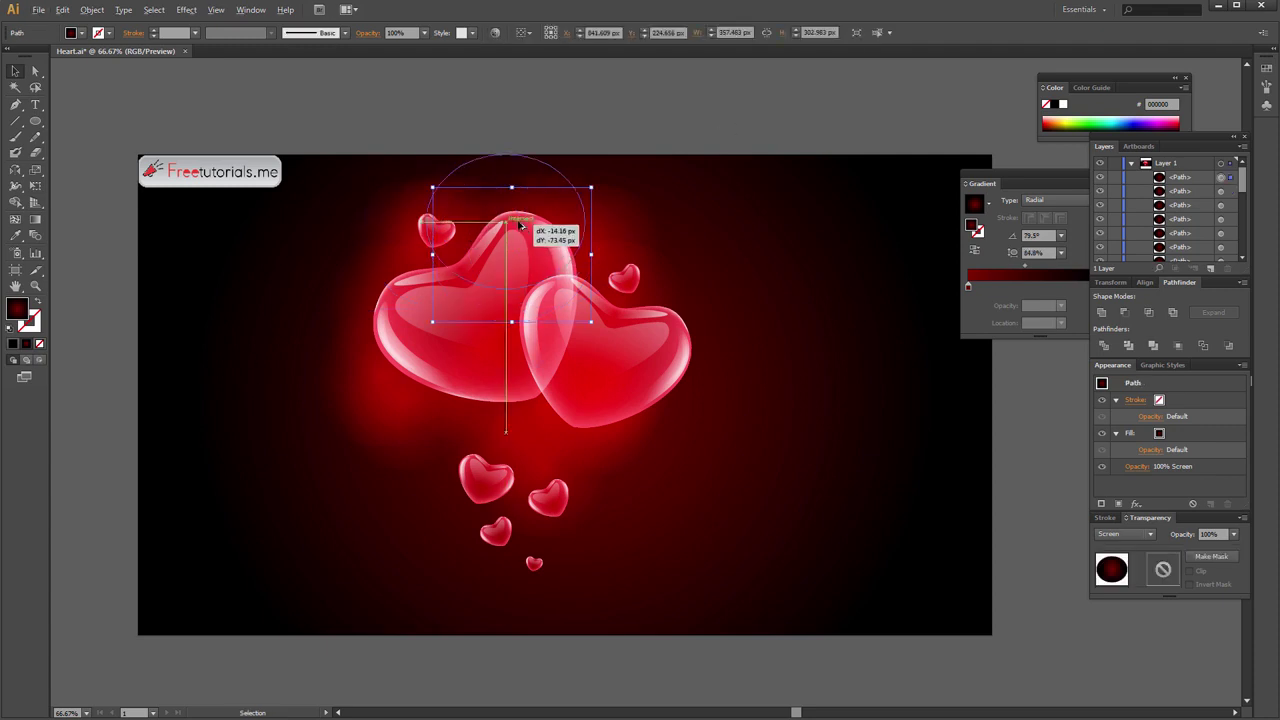
drag(581, 148, 558, 163)
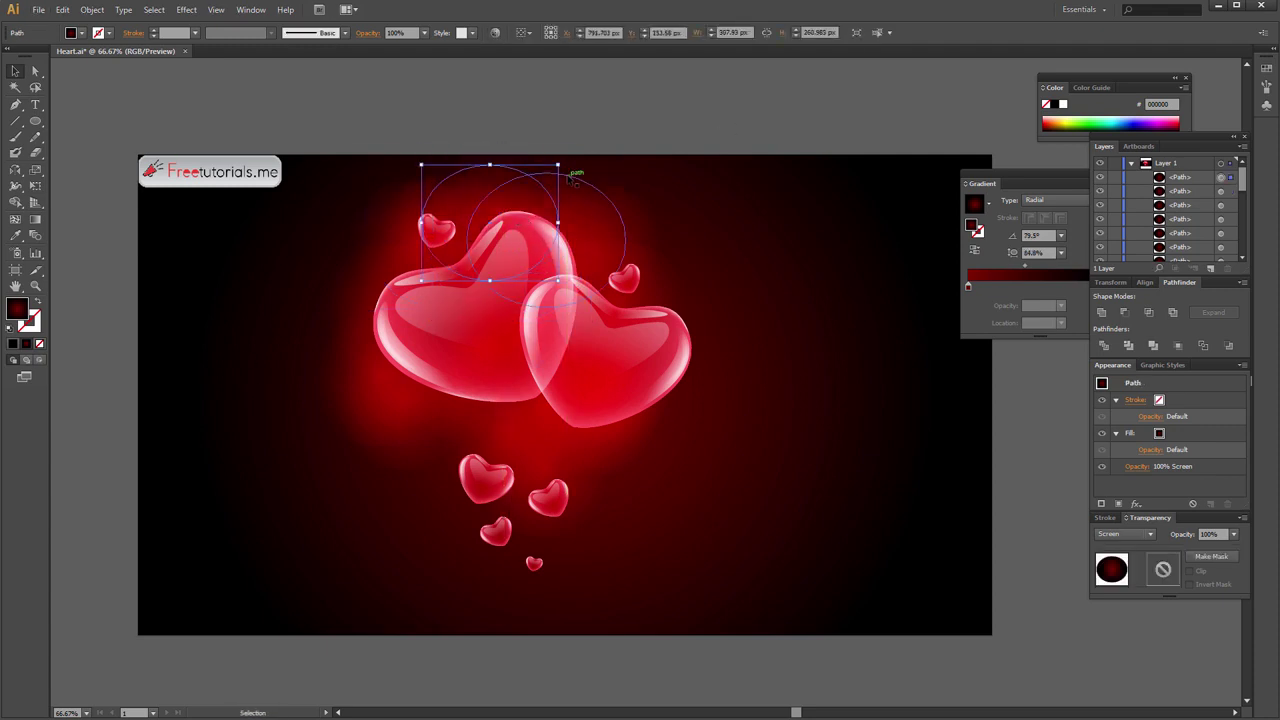
drag(533, 228, 643, 207)
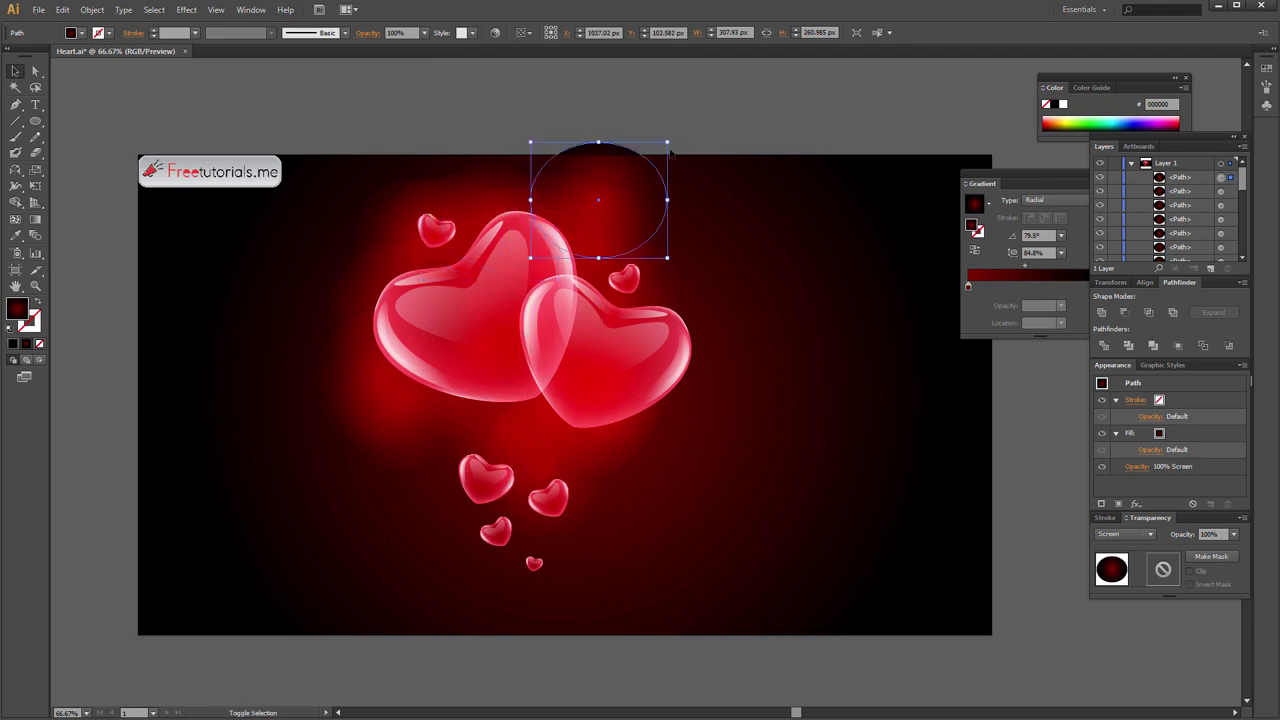
drag(670, 147, 645, 162)
click(590, 260)
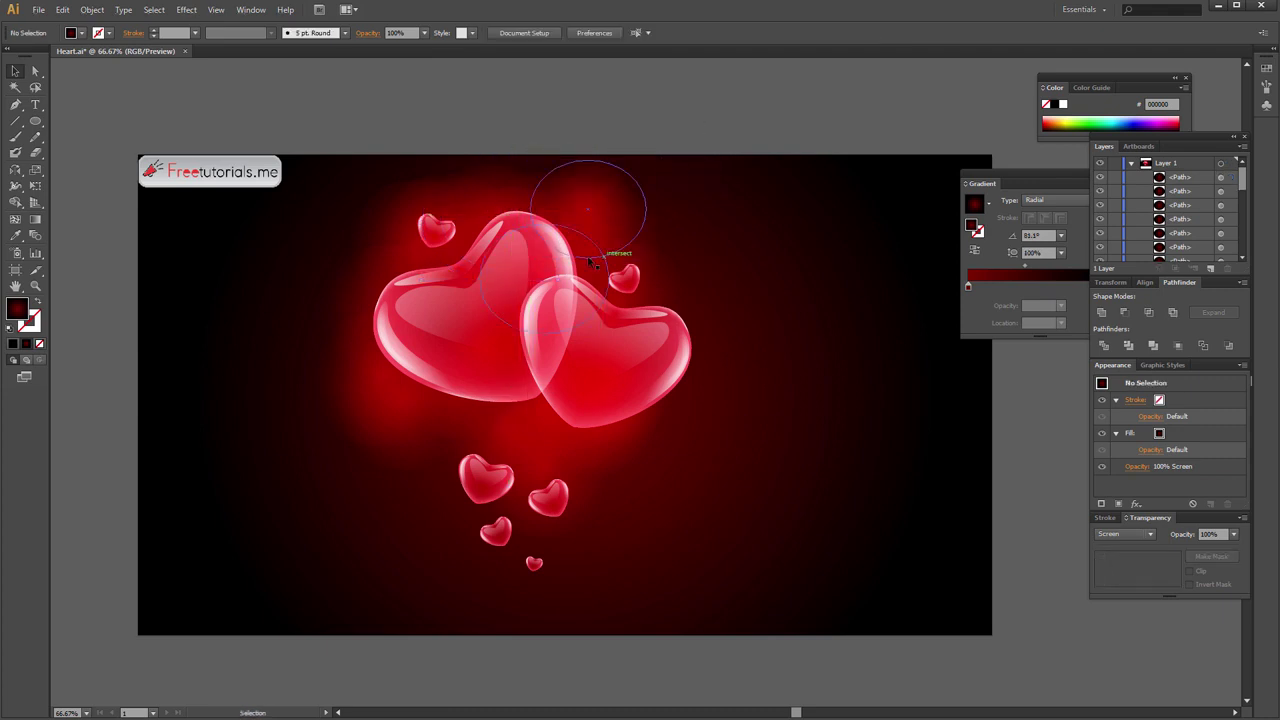
drag(388, 282, 555, 300)
Zoom in and pan across the big heart to inspect the glow placement.
click(650, 164)
scroll(674, 297, down, 2)
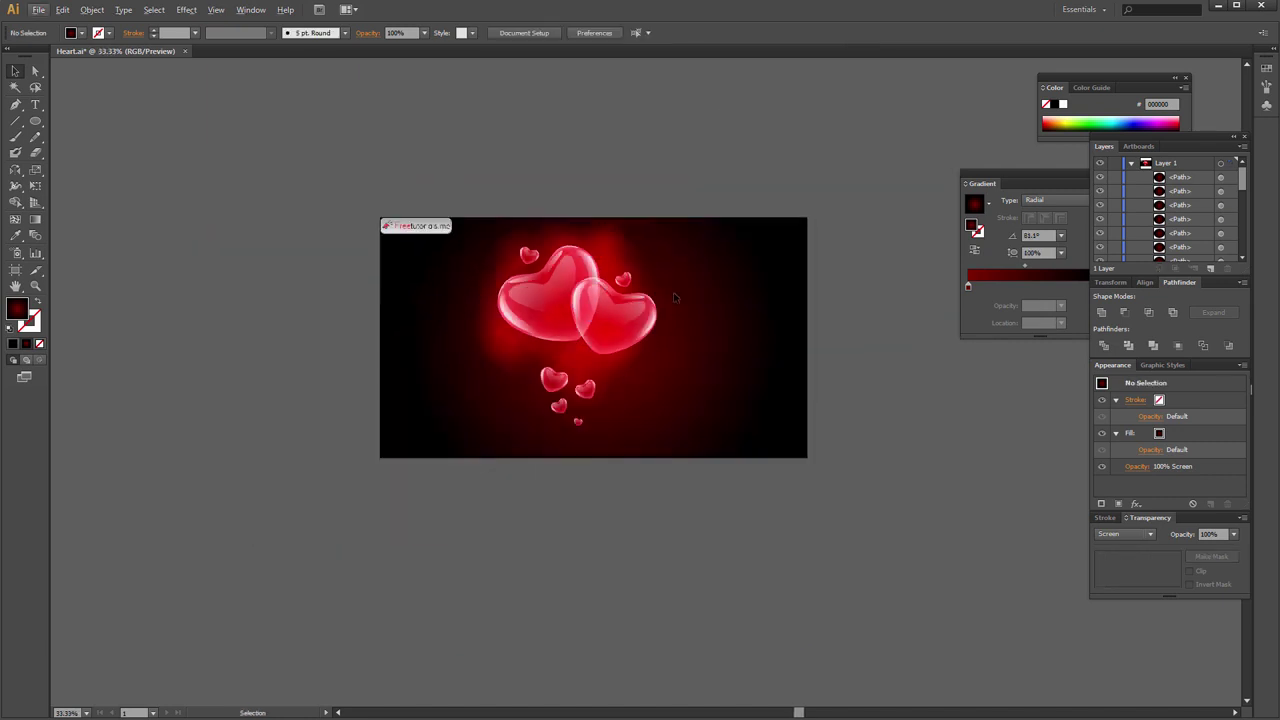
scroll(678, 281, up, 5)
drag(577, 240, 943, 180)
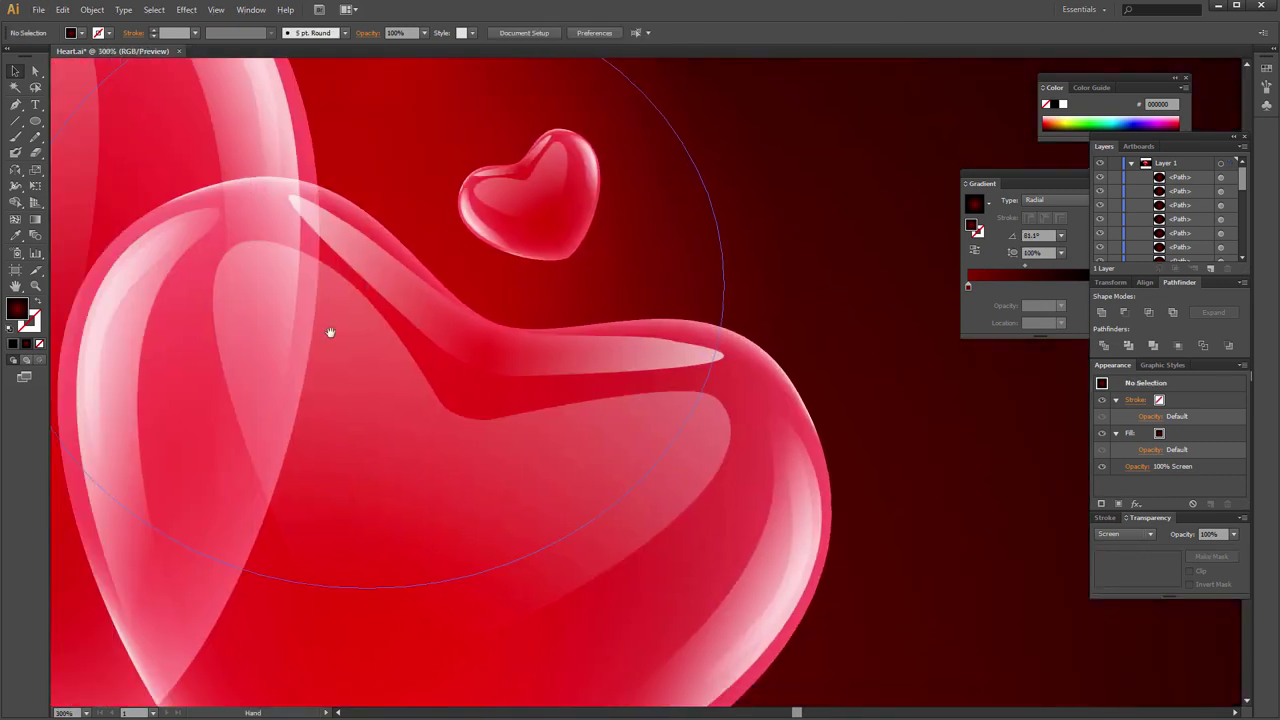
drag(329, 334, 697, 214)
scroll(697, 214, down, 2)
scroll(514, 314, down, 3)
drag(500, 263, 674, 251)
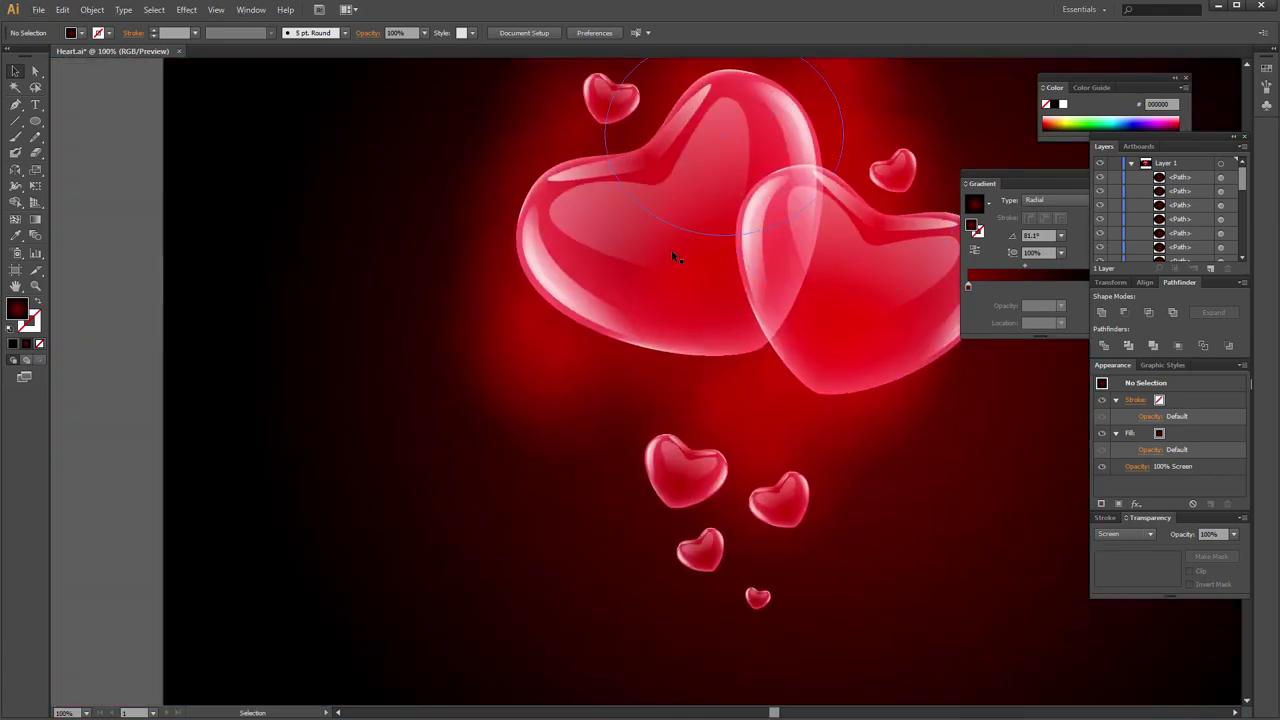
scroll(674, 251, down, 1)
Reposition the ellipse above the hearts, undoing a misplaced move, beside the small top heart.
click(752, 194)
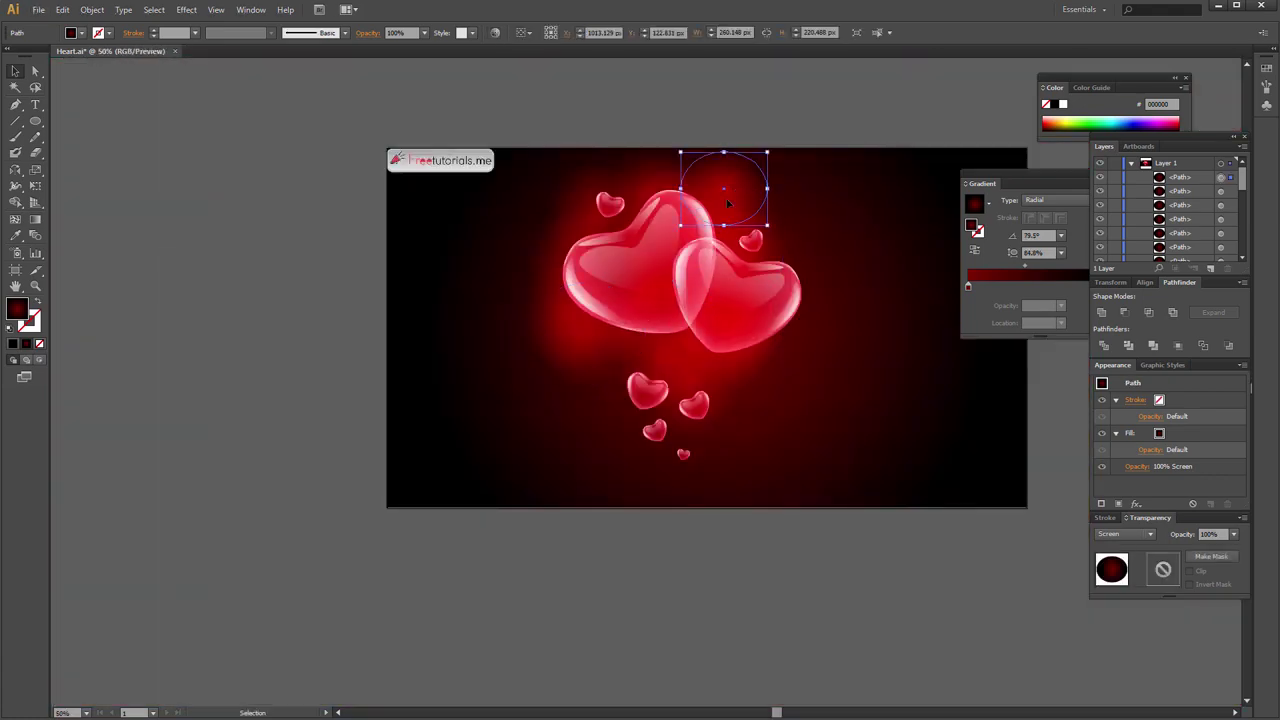
mouse_move(737, 204)
mouse_down()
mouse_move(637, 193)
mouse_move(588, 216)
mouse_move(693, 225)
mouse_up()
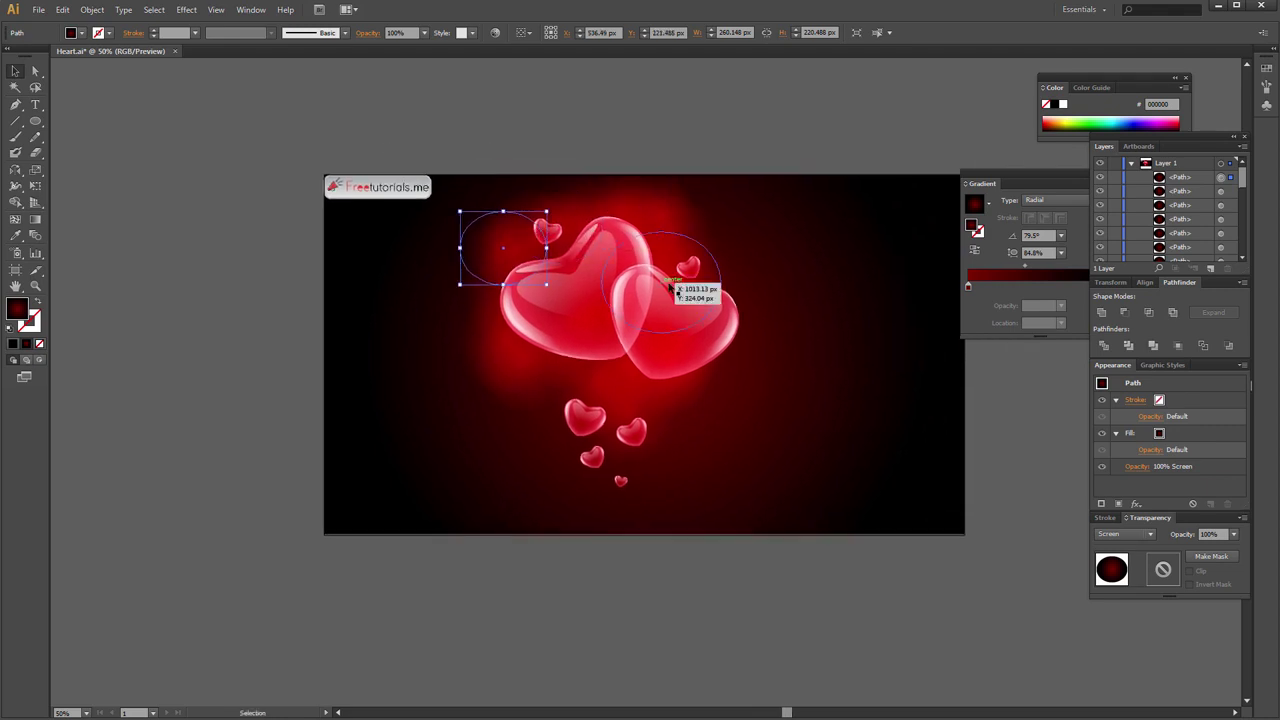
key(ctrl+z)
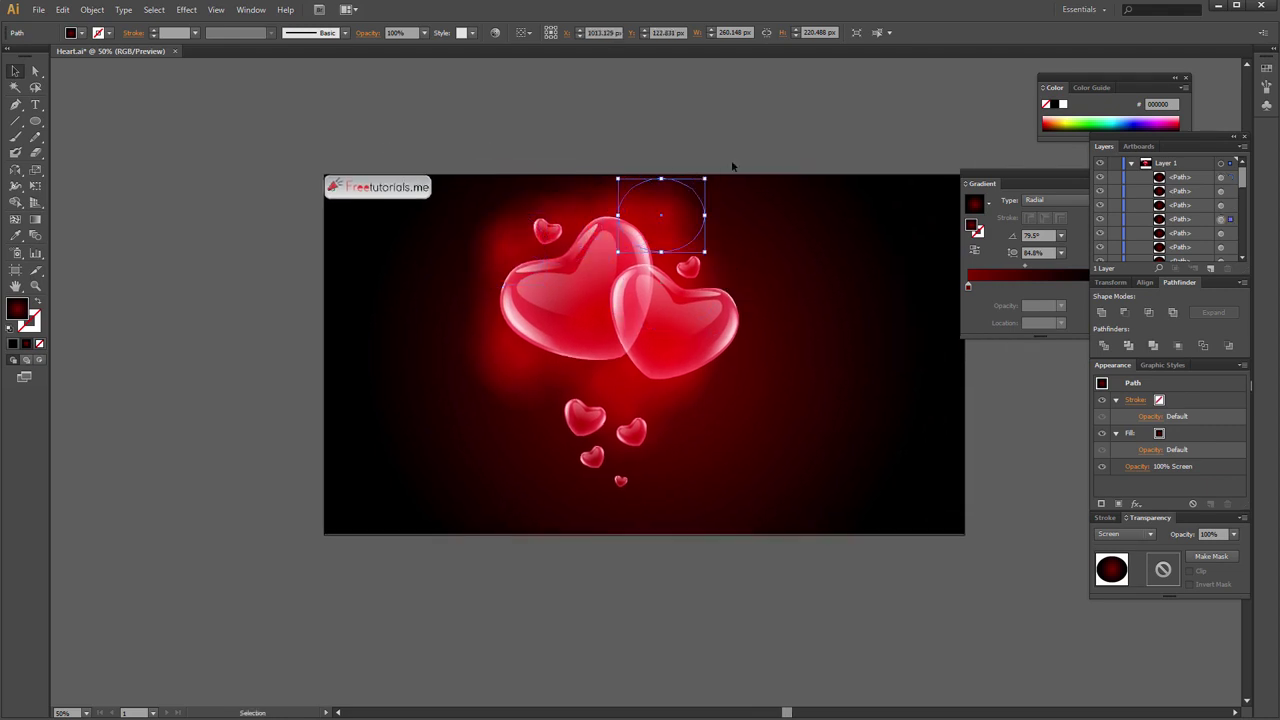
click(660, 212)
click(600, 184)
click(660, 212)
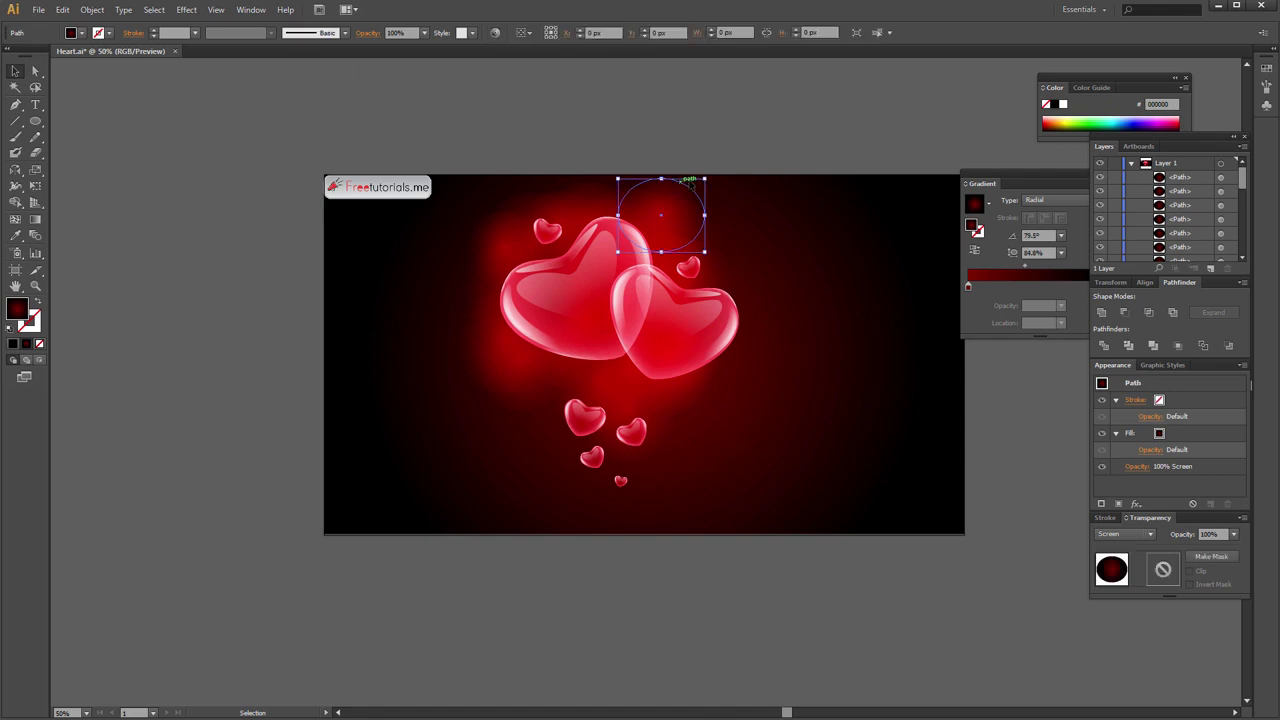
click(588, 181)
click(645, 169)
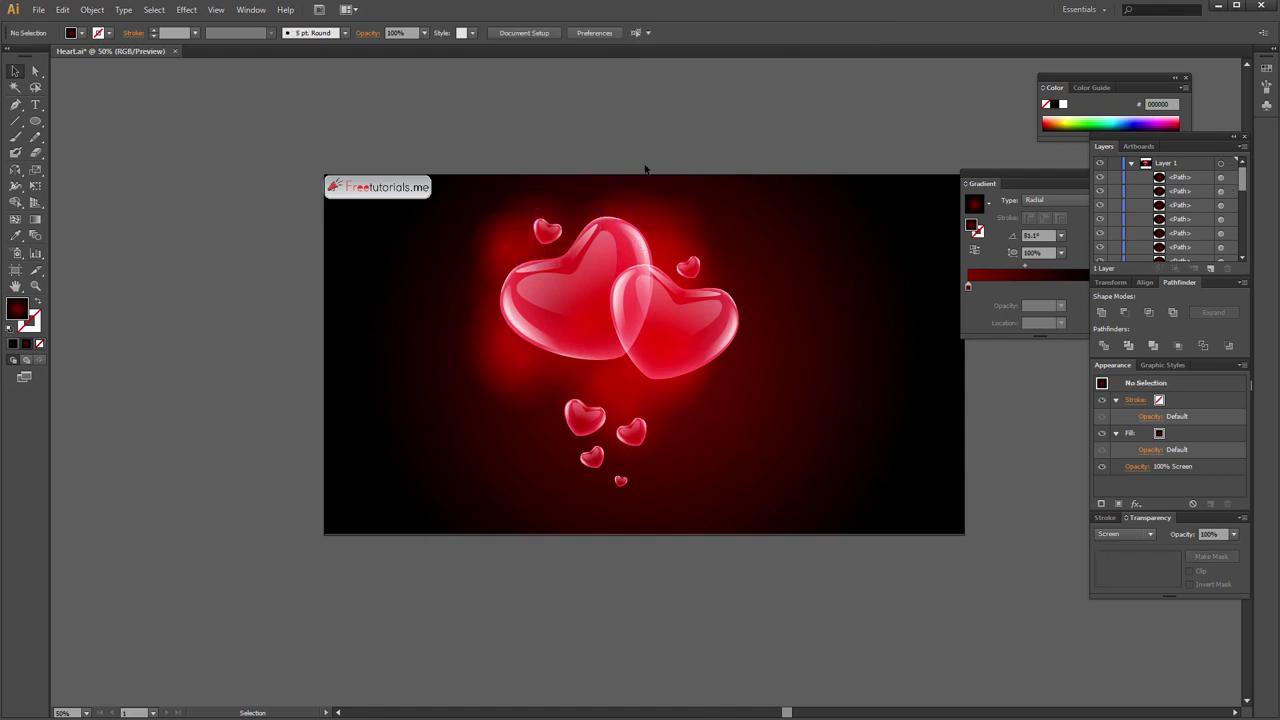
scroll(563, 257, up, 1)
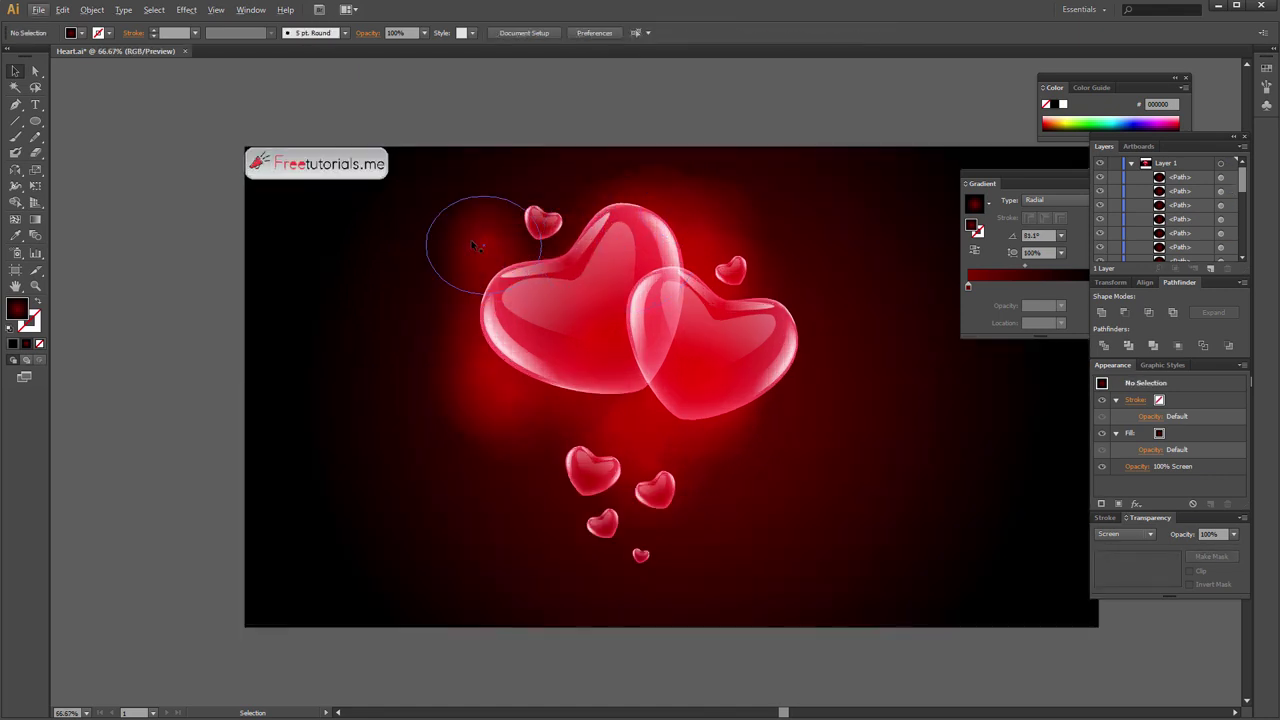
drag(502, 260, 575, 255)
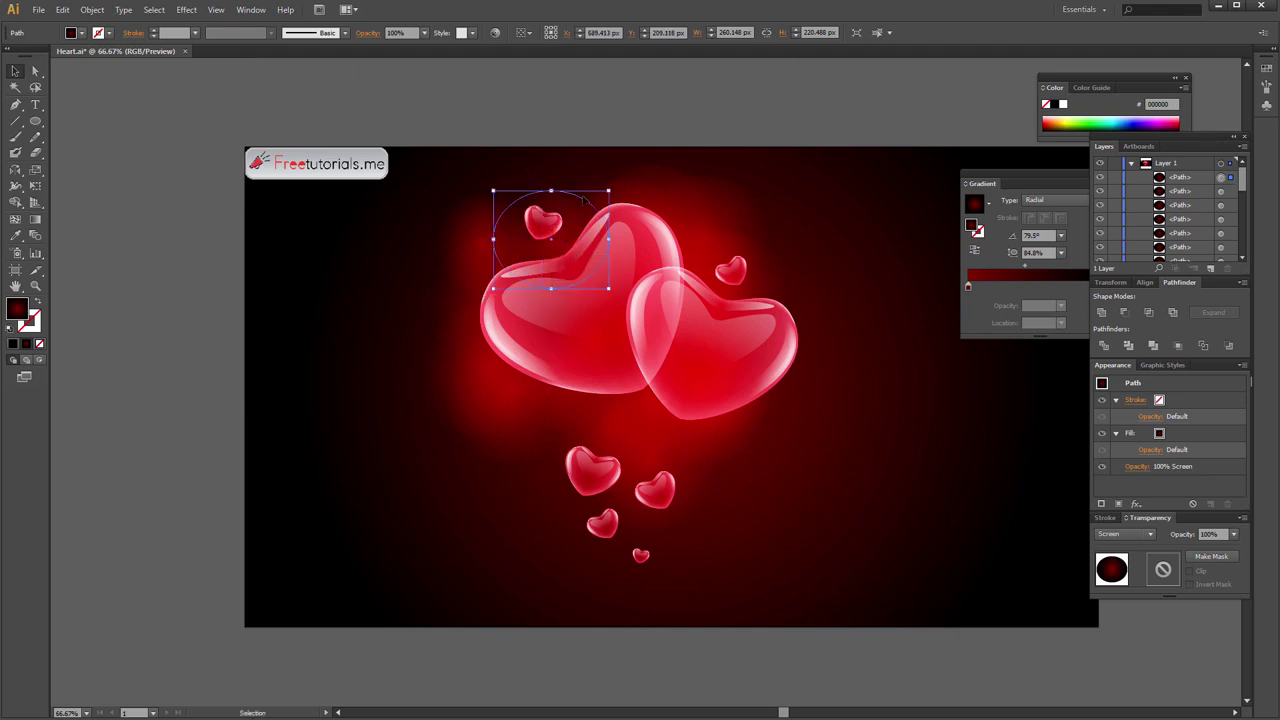
click(800, 248)
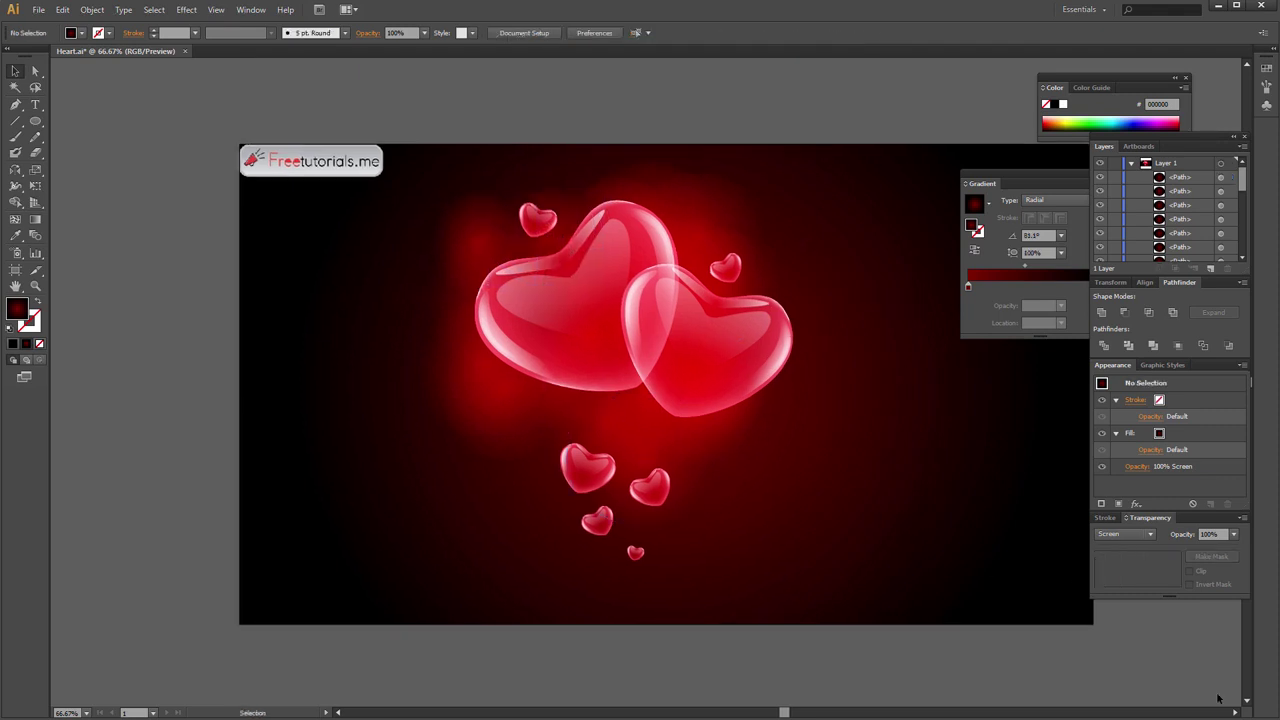